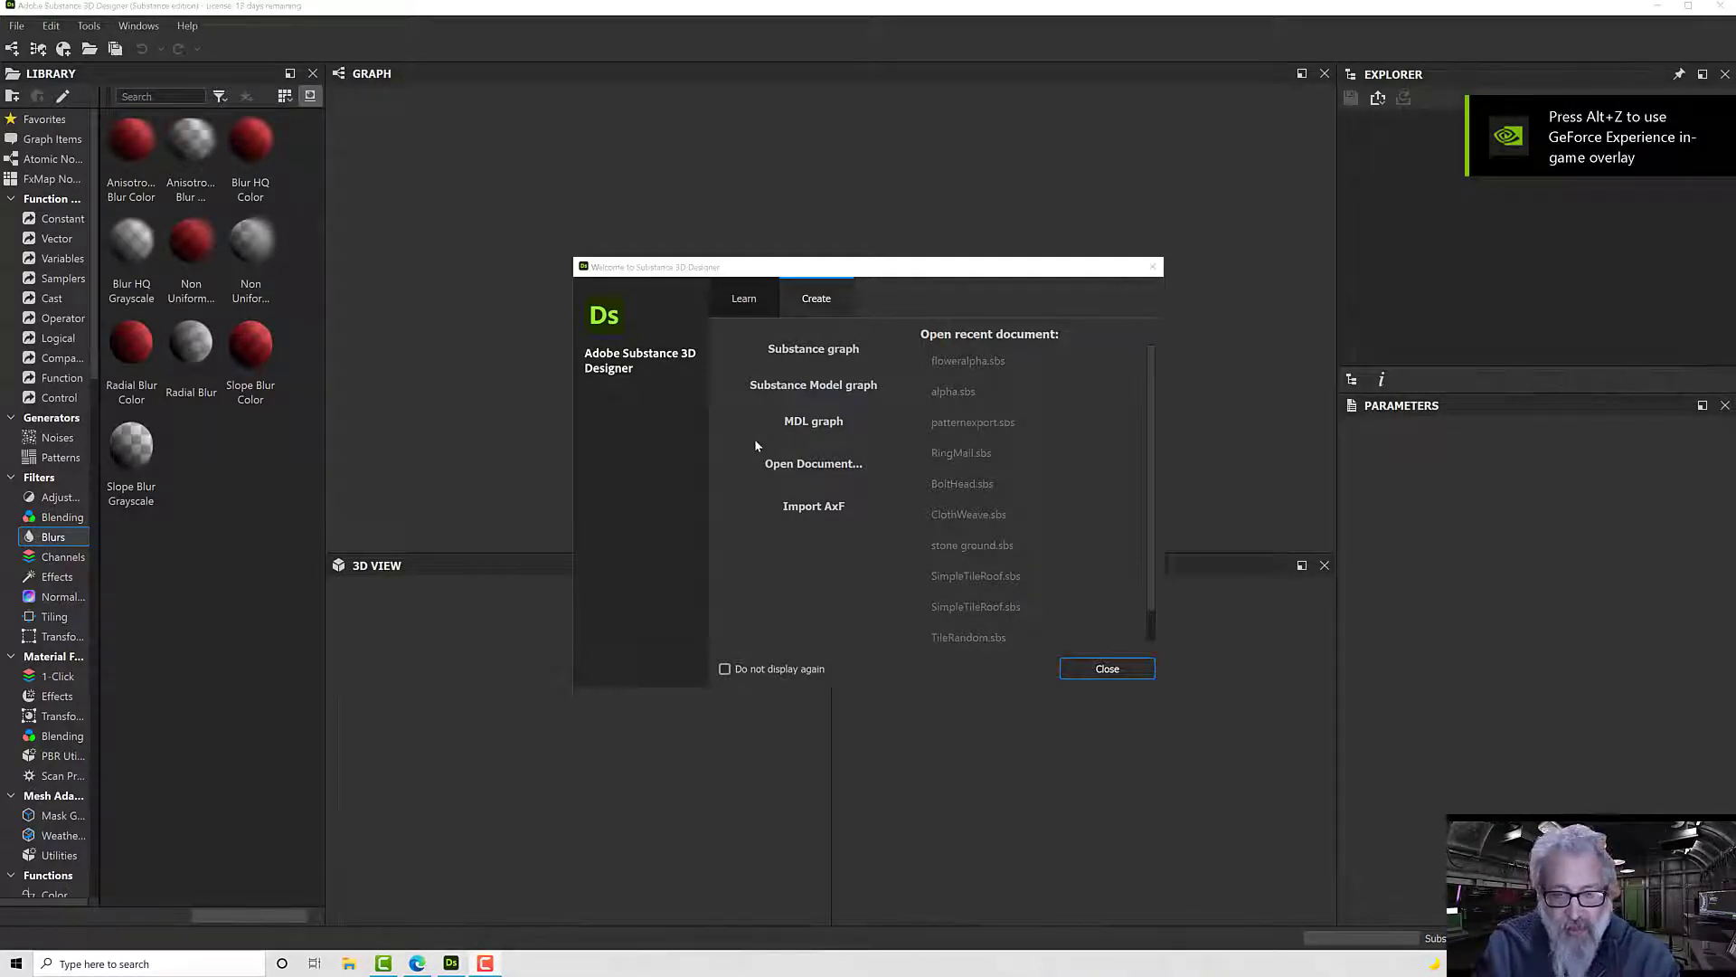
Step: Create an empty Substance graph named MyTexture at 4096 × 4096 px
left_click(790, 348)
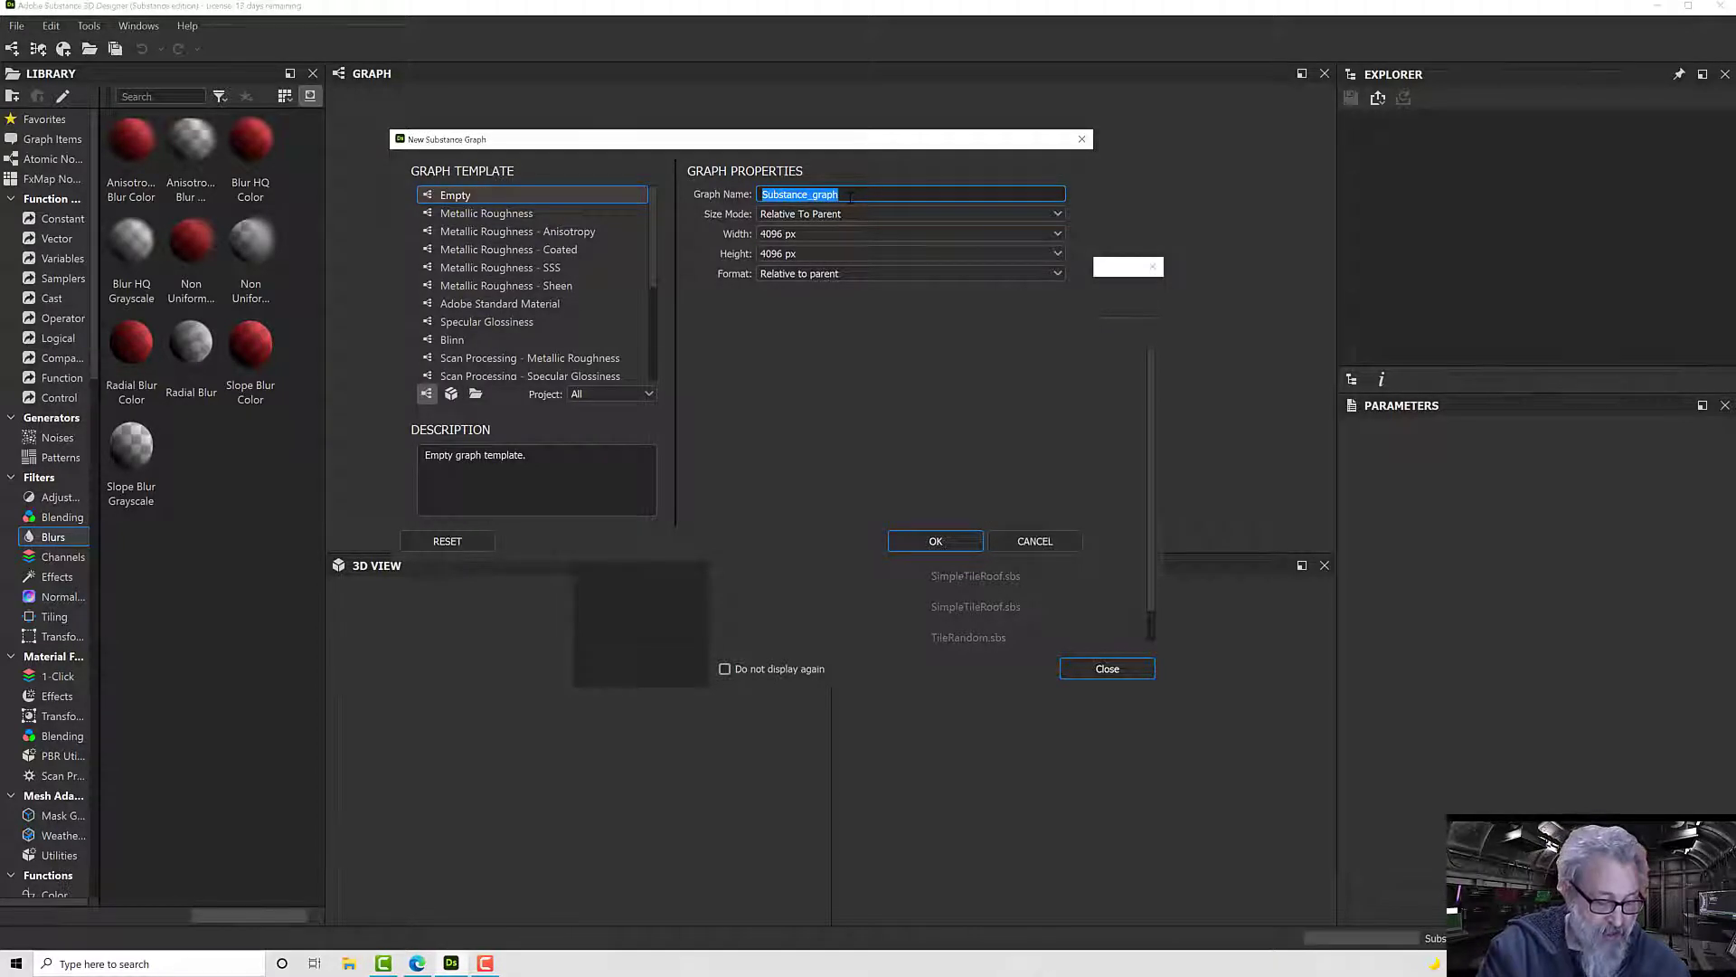
type("MyTextu")
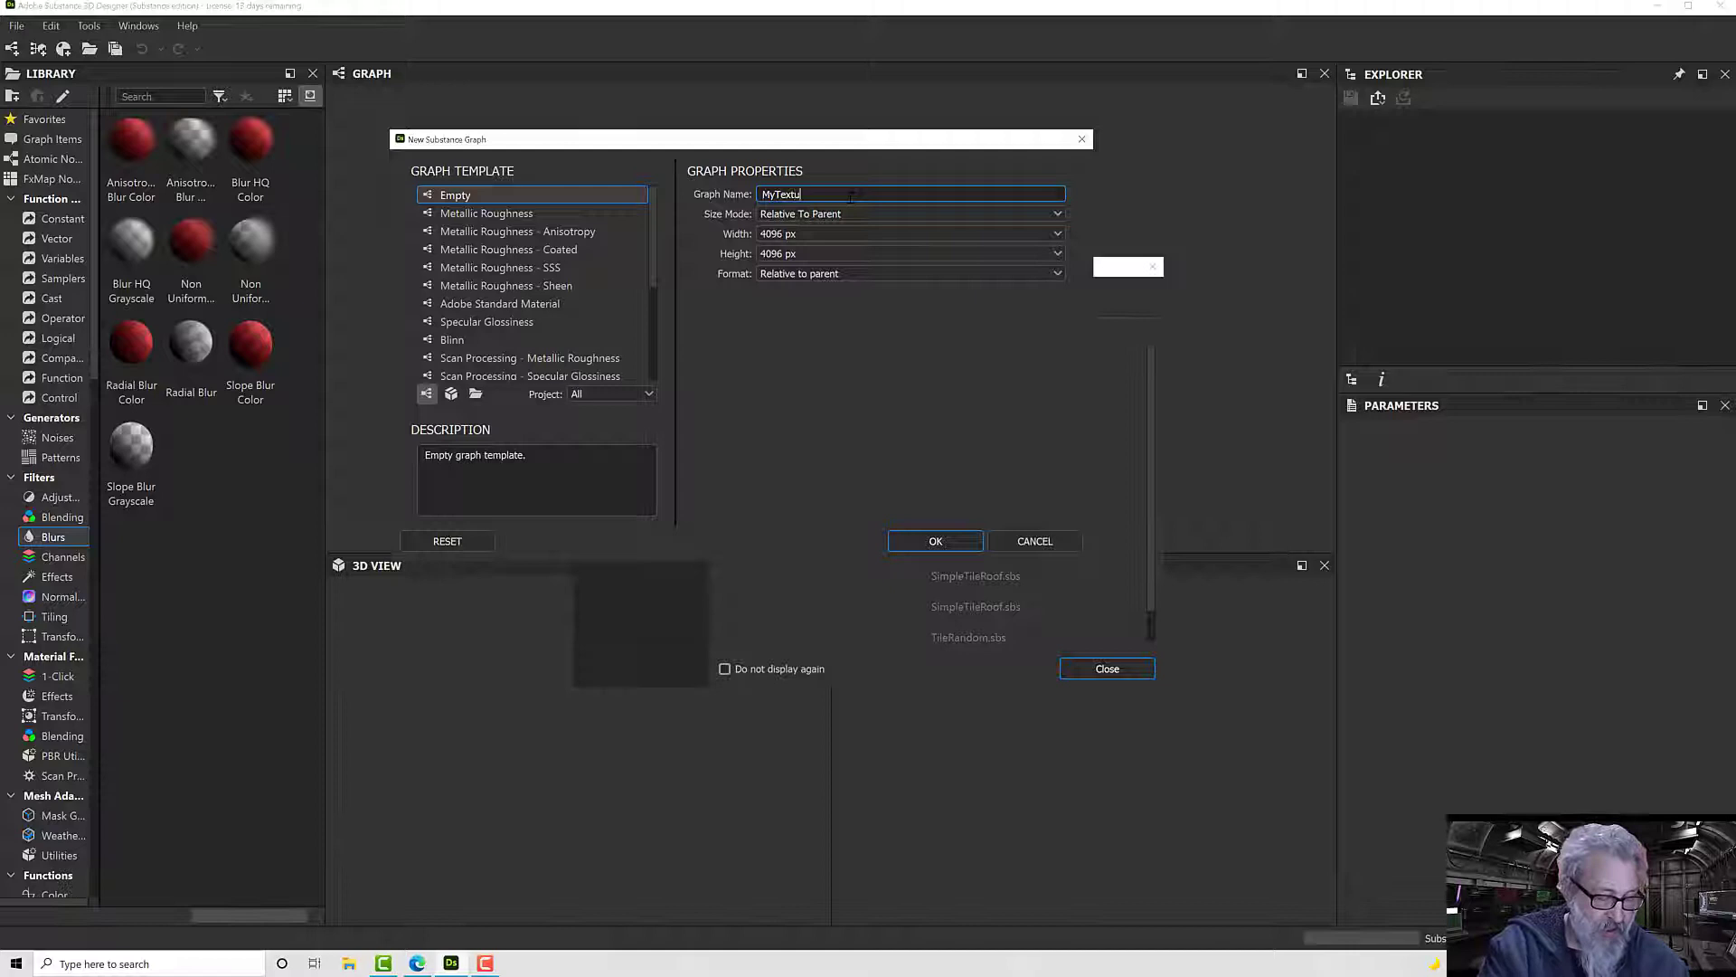
type("re")
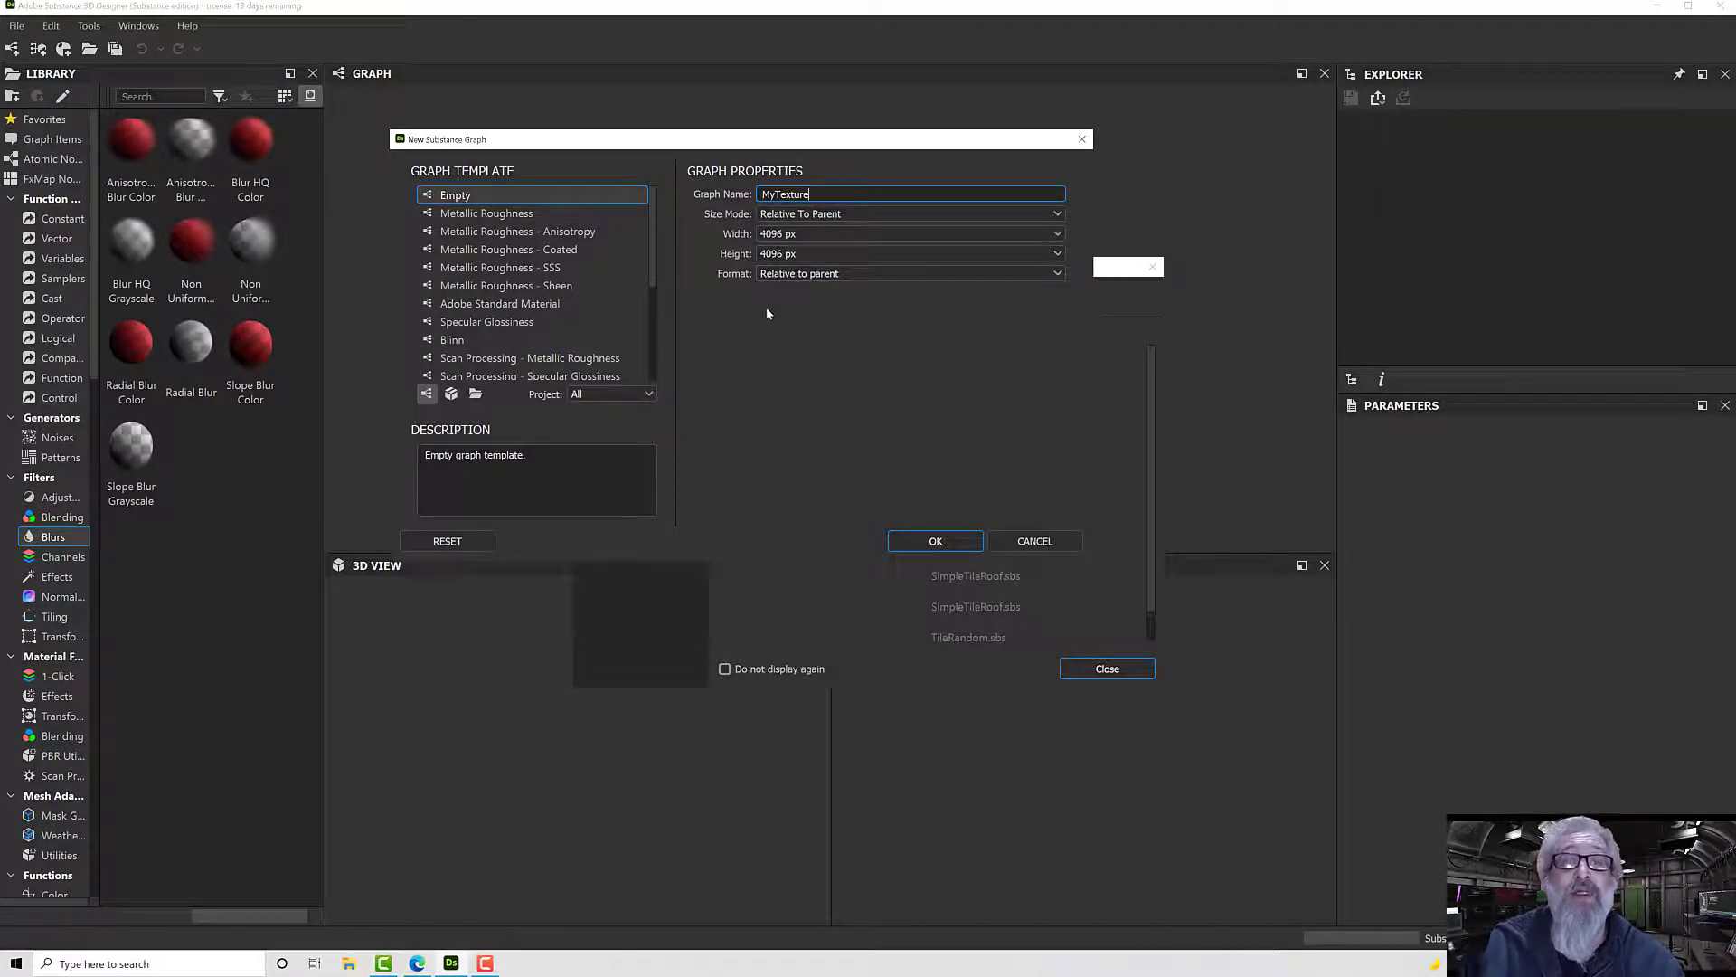
left_click(936, 540)
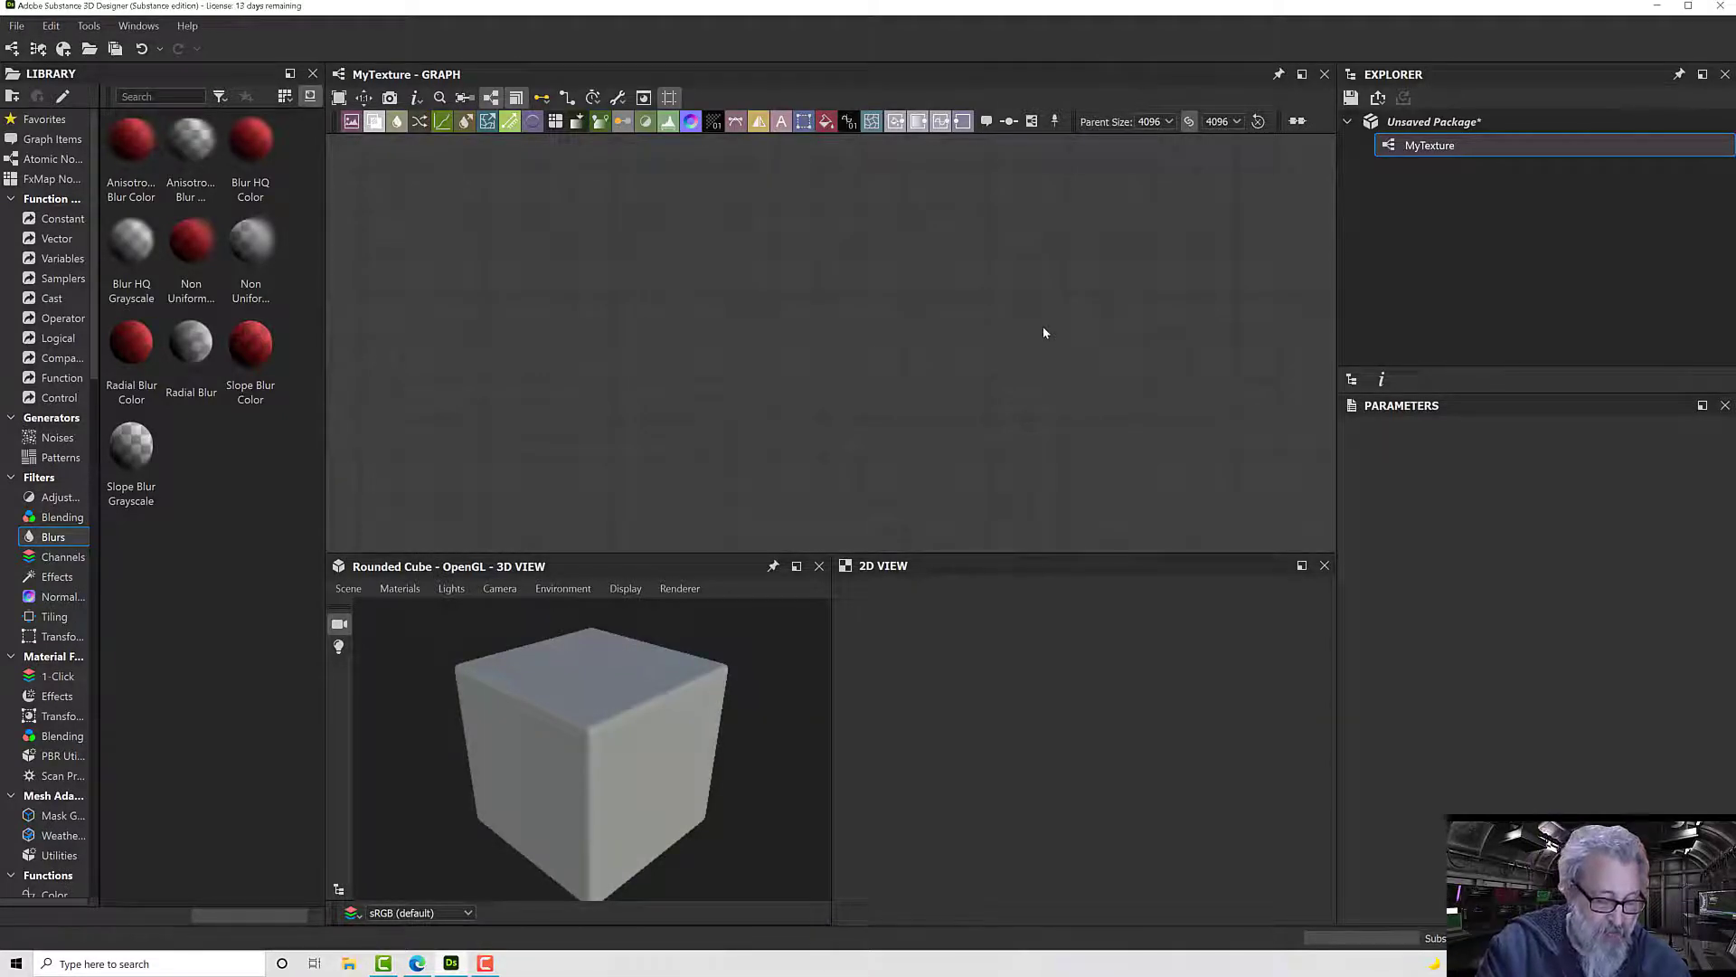
Step: Add an Output node to the MyTexture graph and look through its properties
key("space")
type("out")
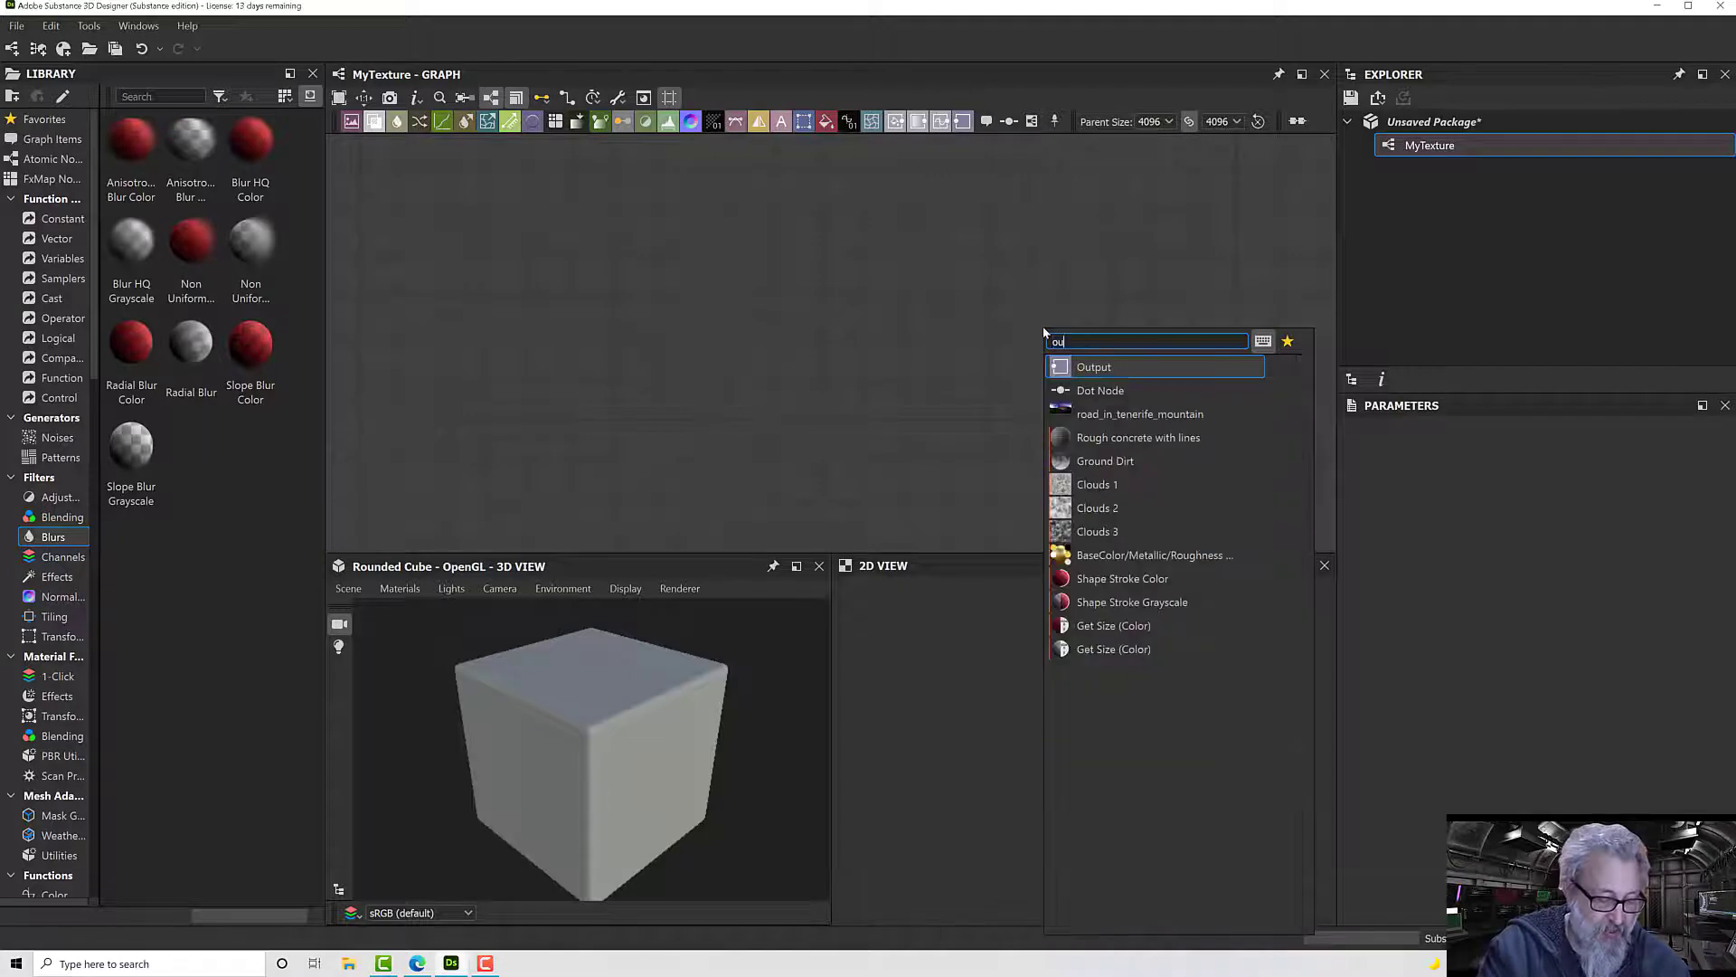
left_click(1083, 365)
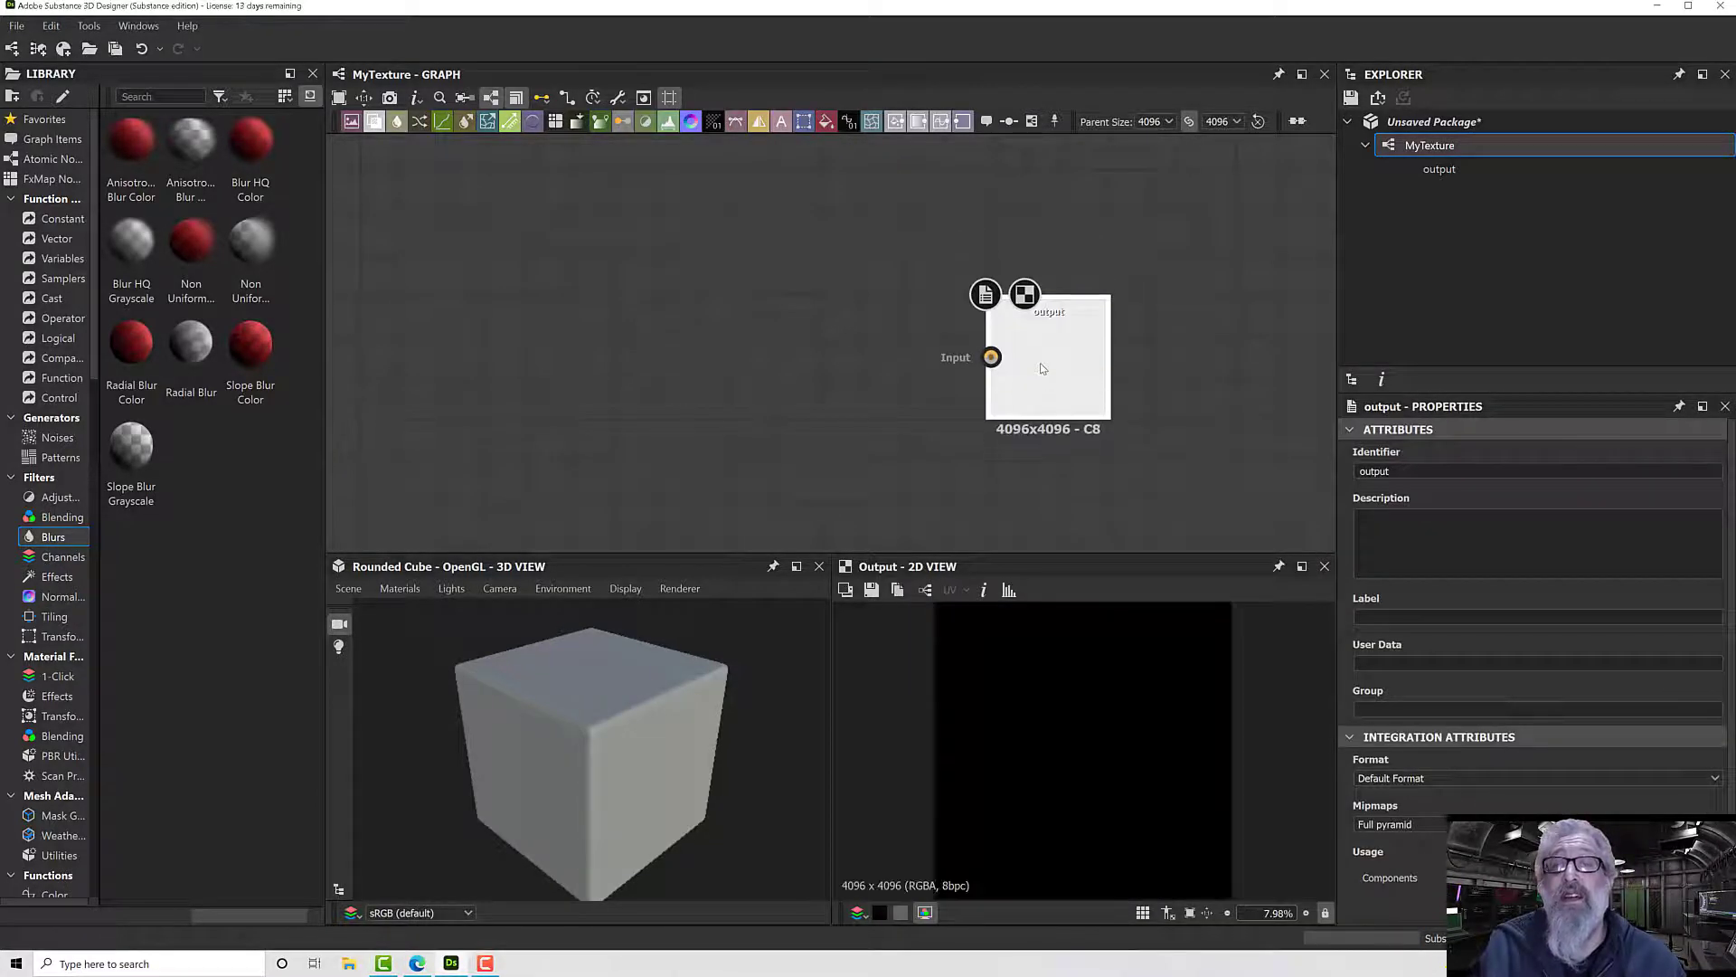
scroll(1428, 538, "down", 2)
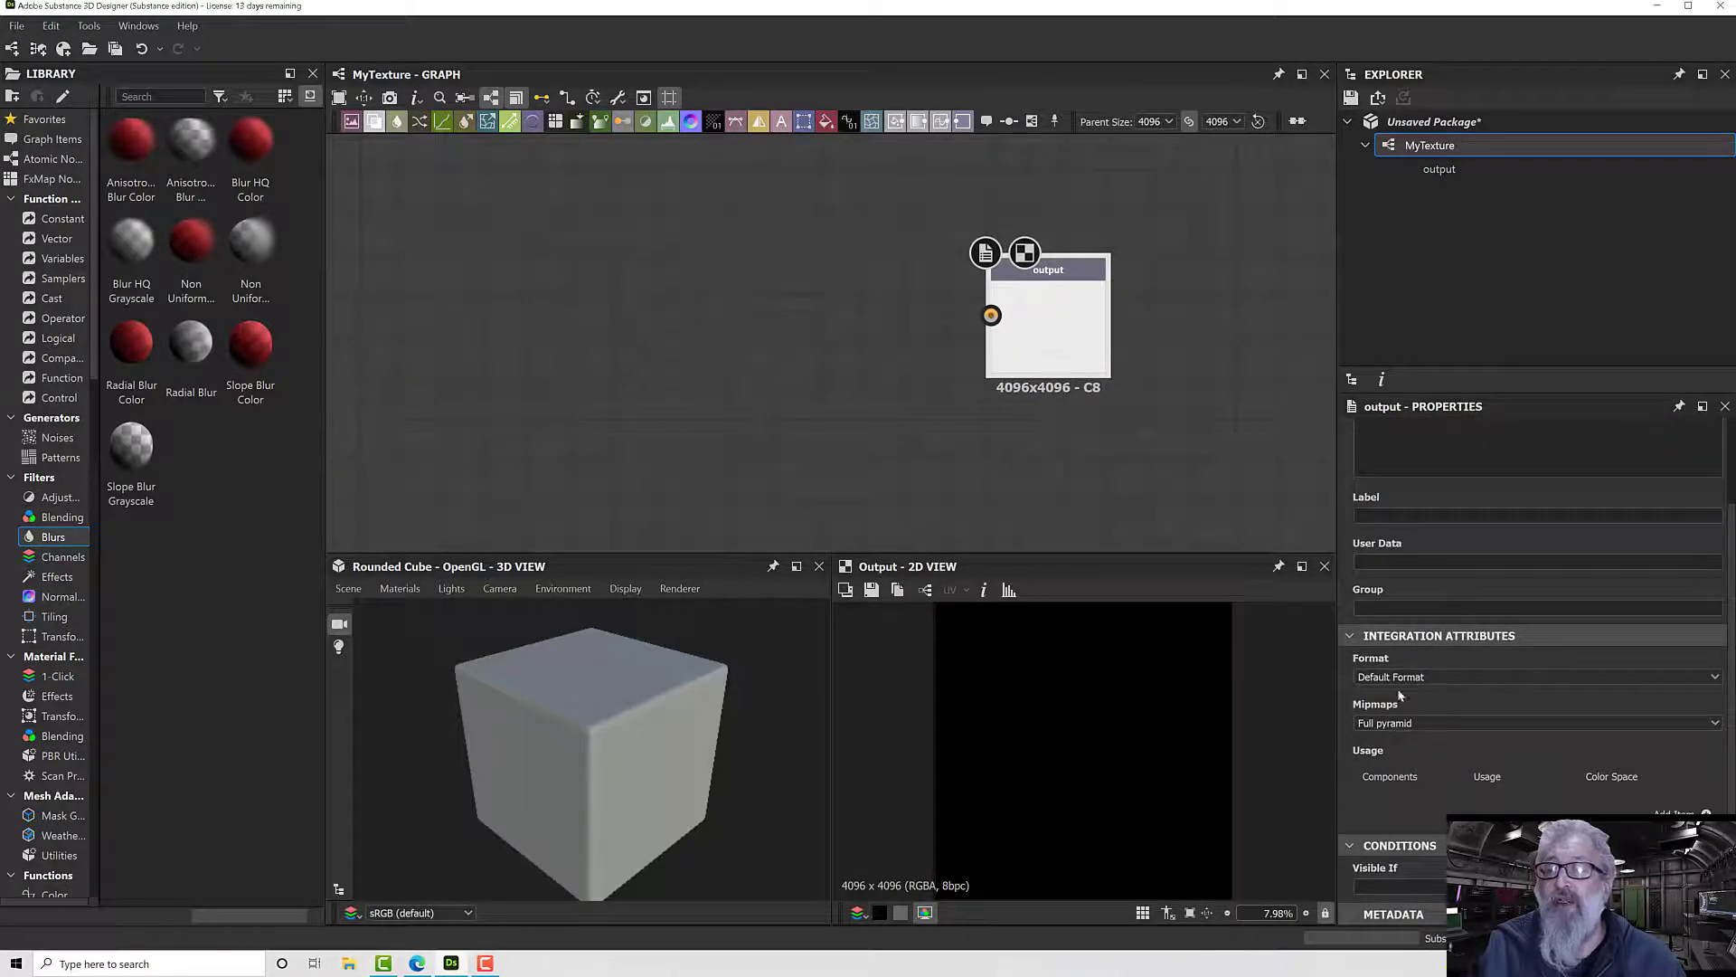
scroll(1406, 687, "up", 2)
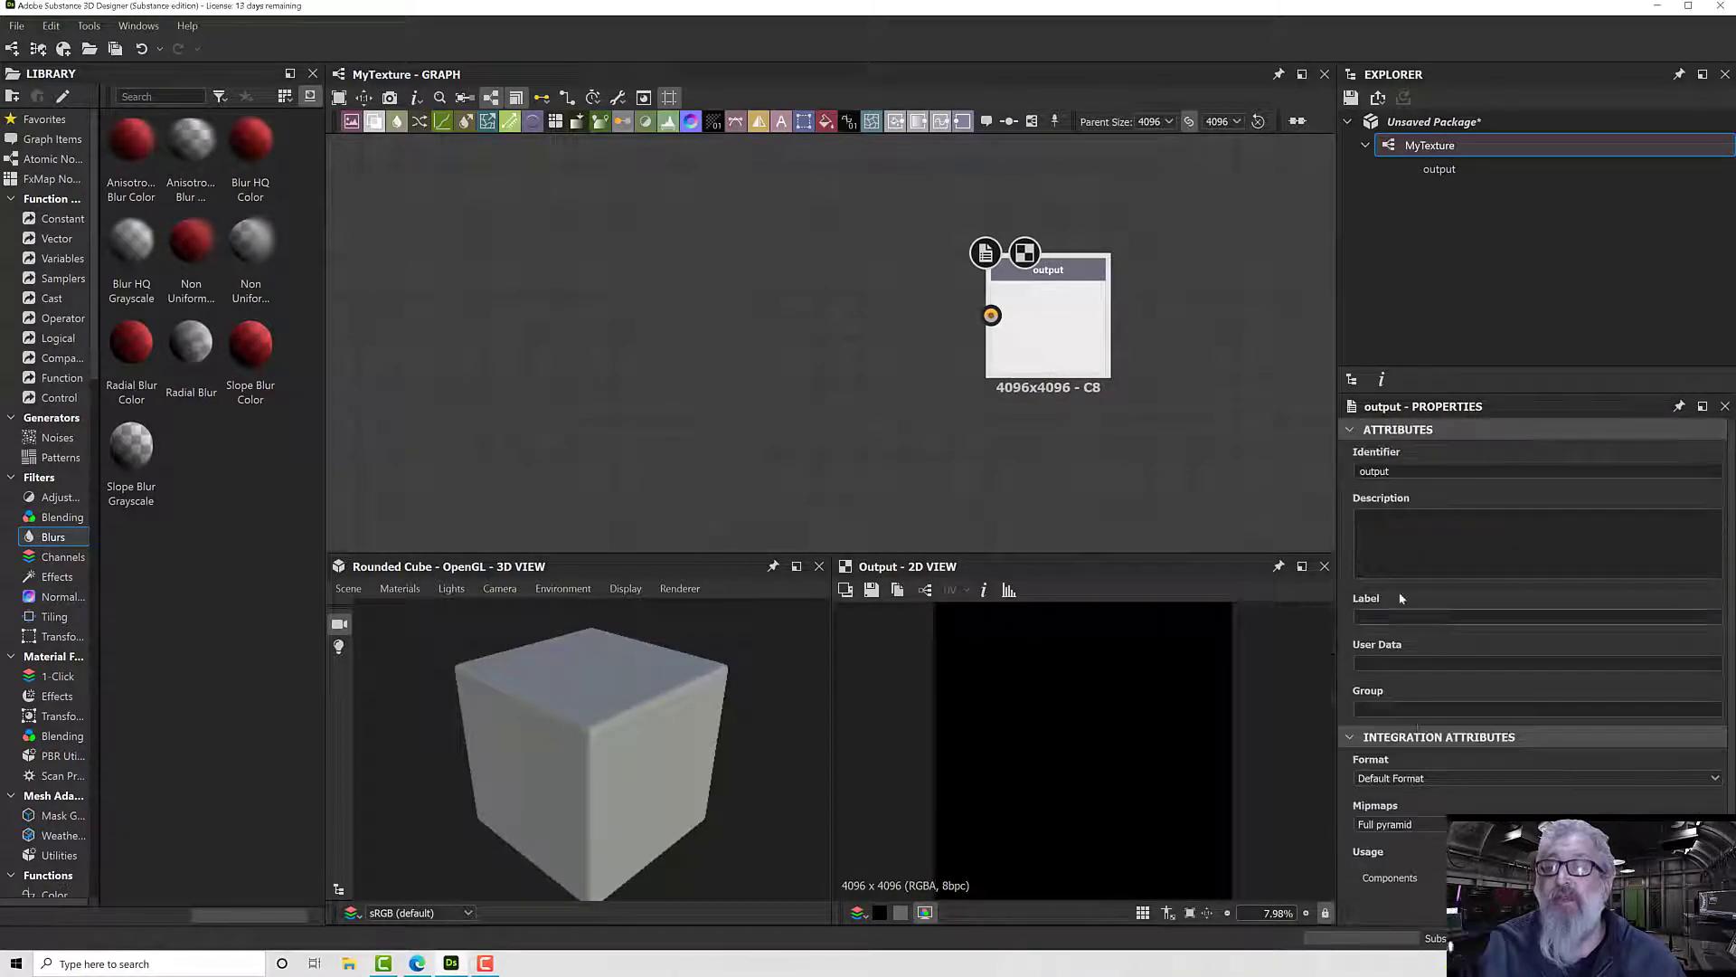
Step: In the graph's attributes, set the label to MyTexture and the type to Texture generator
left_click(1194, 330)
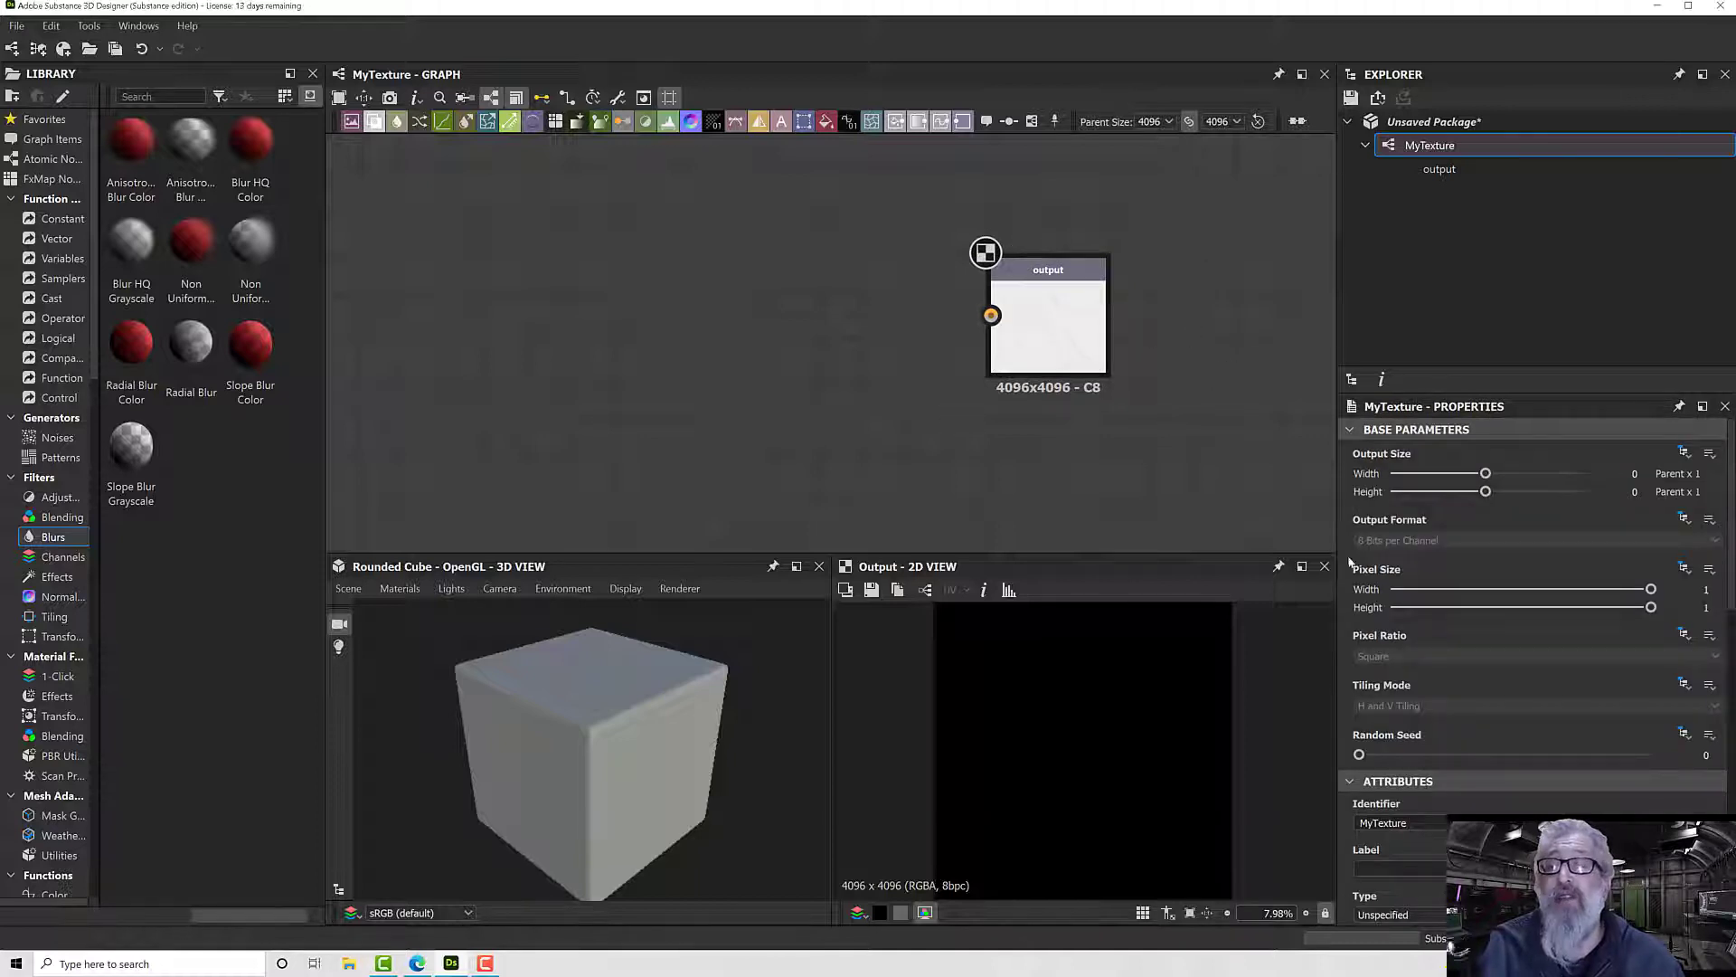
left_click(1350, 432)
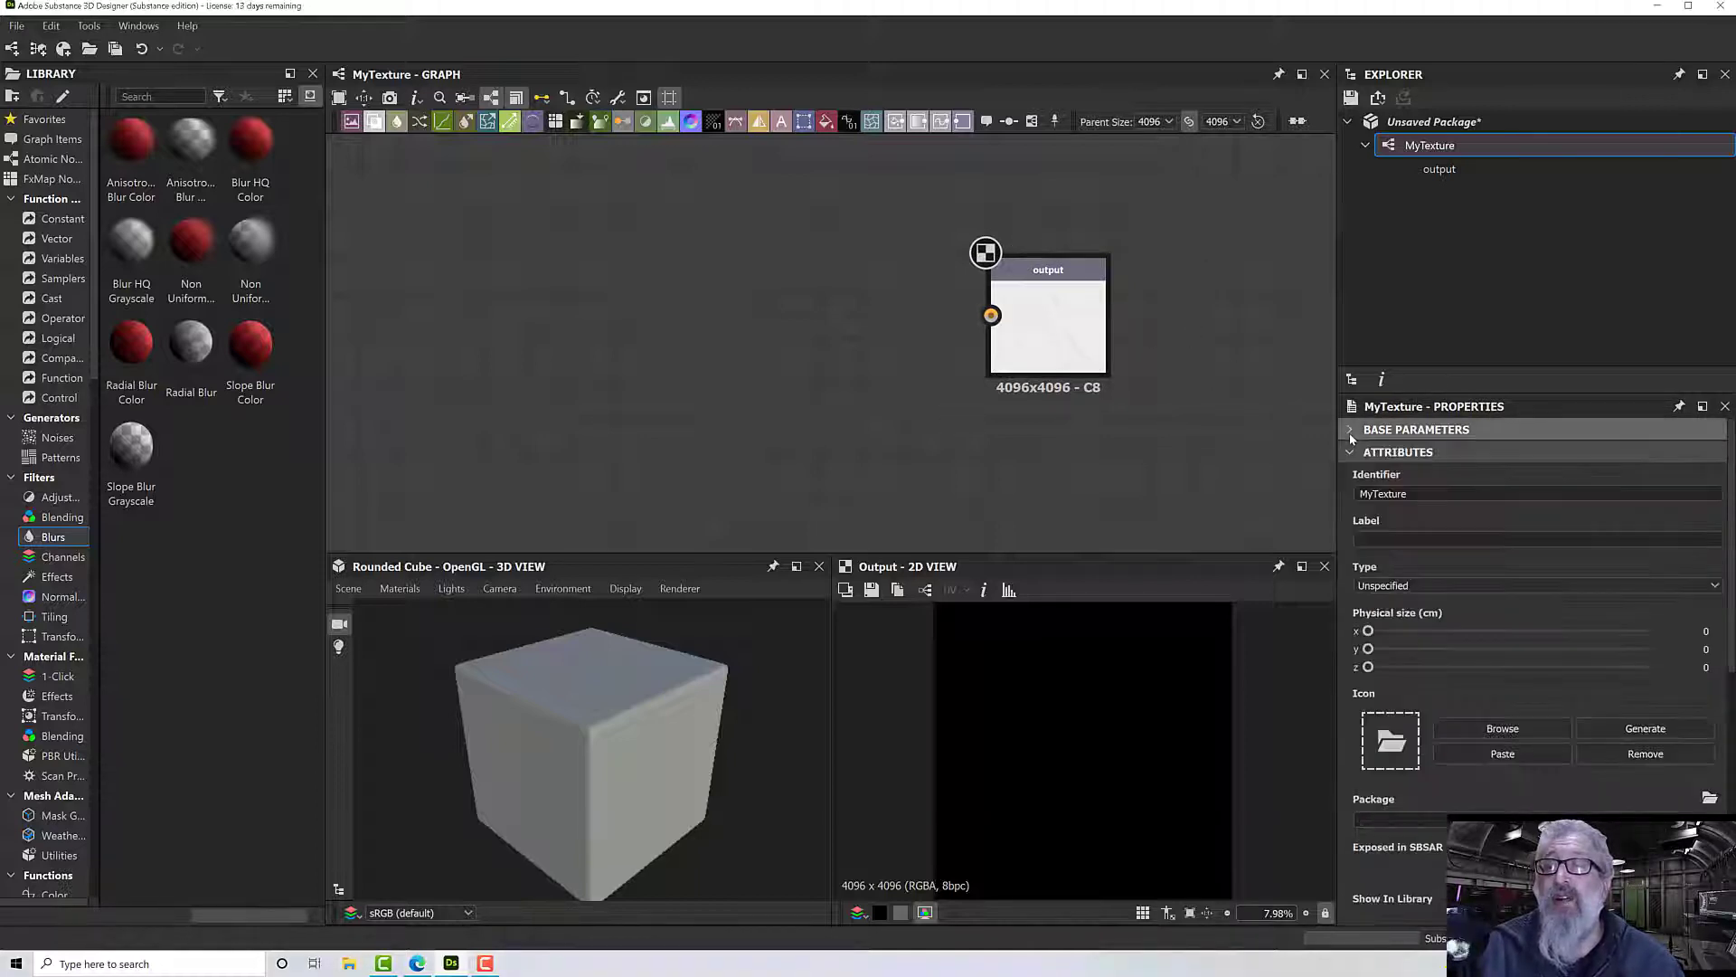
left_click(1394, 494)
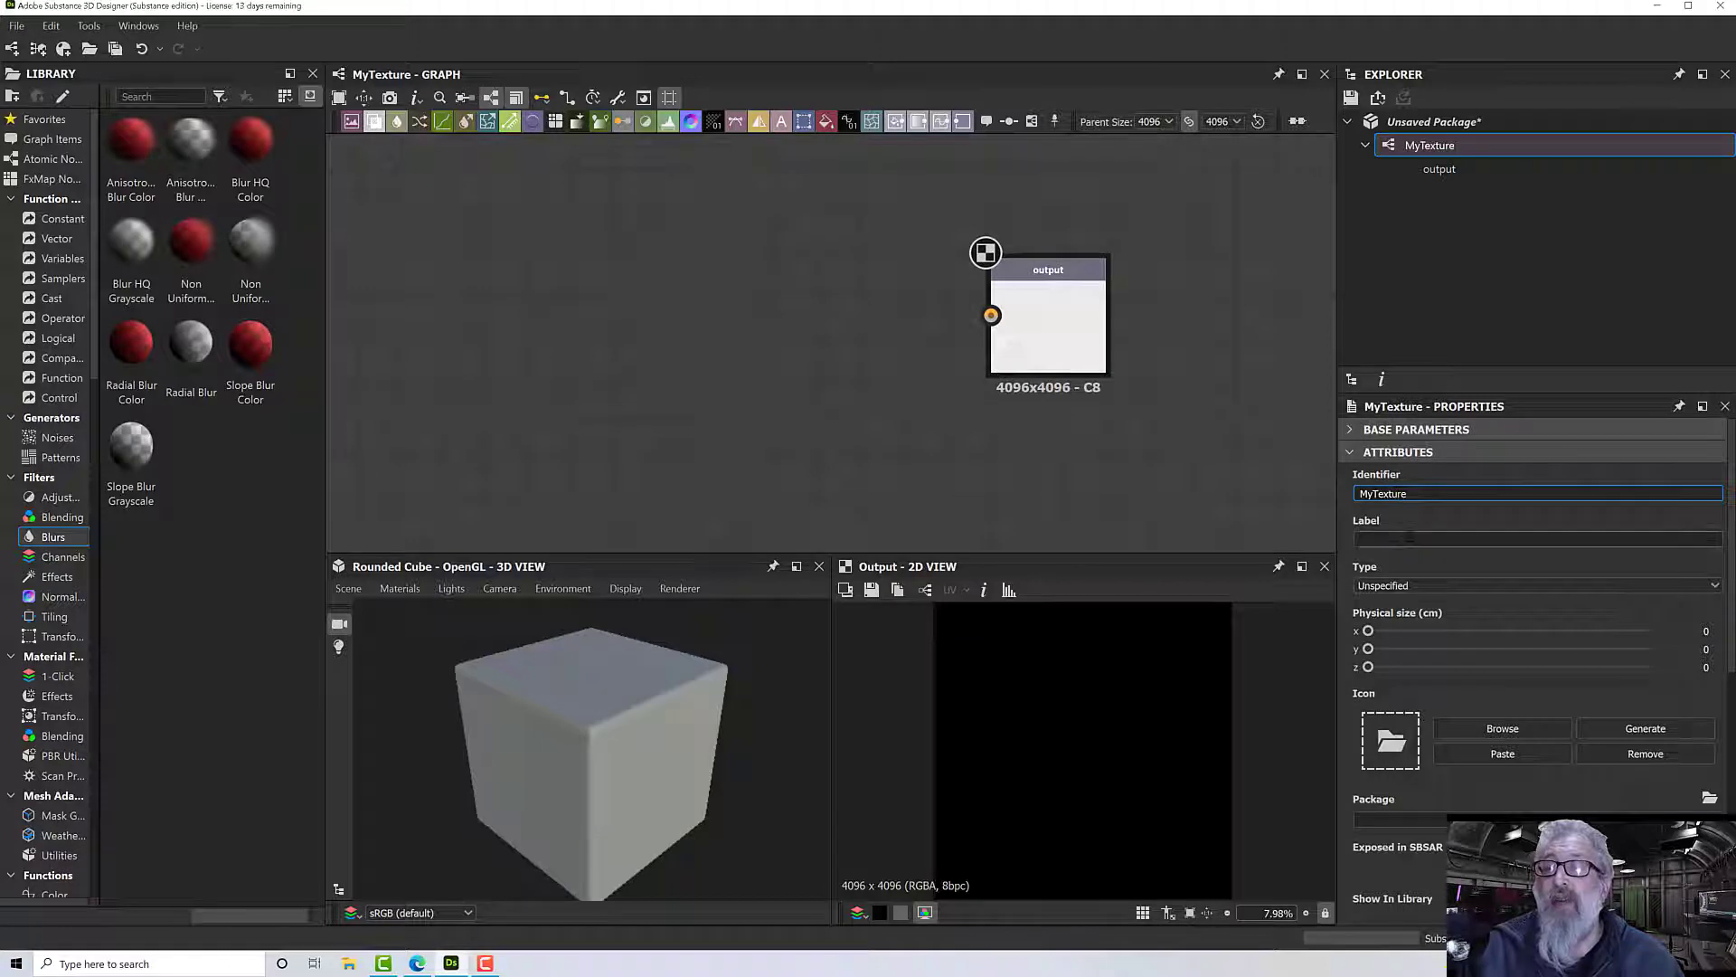
left_click(1409, 539)
type("M")
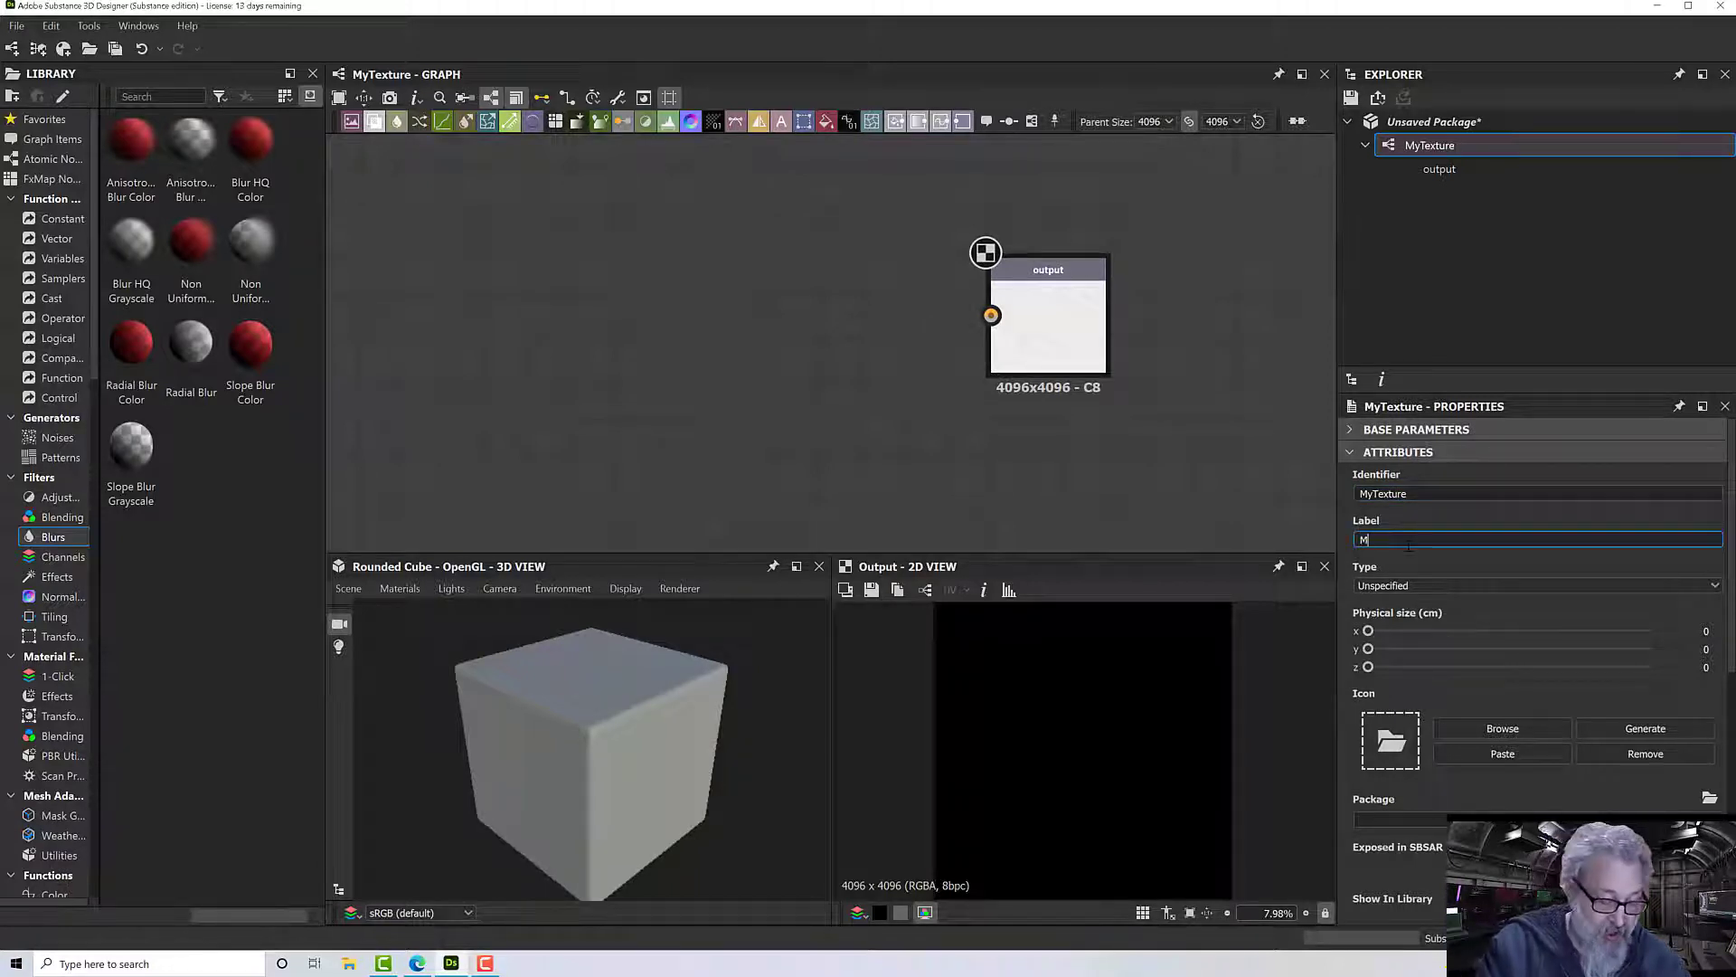
type("yText")
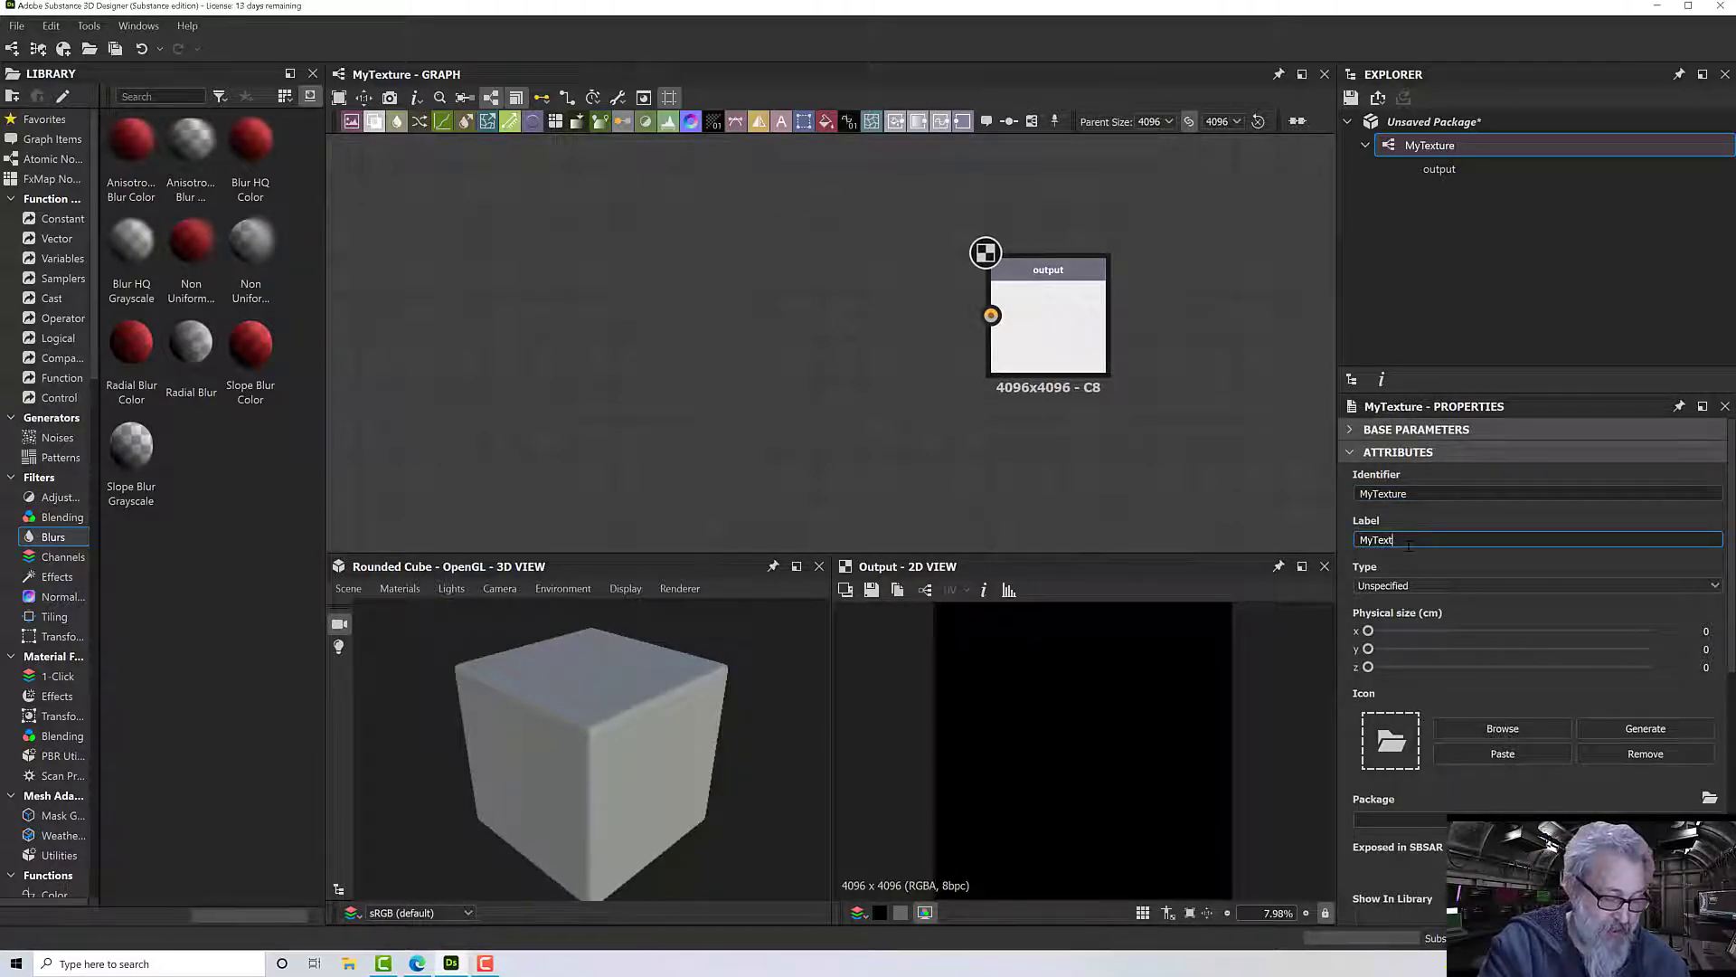
type("ure")
left_click(1385, 586)
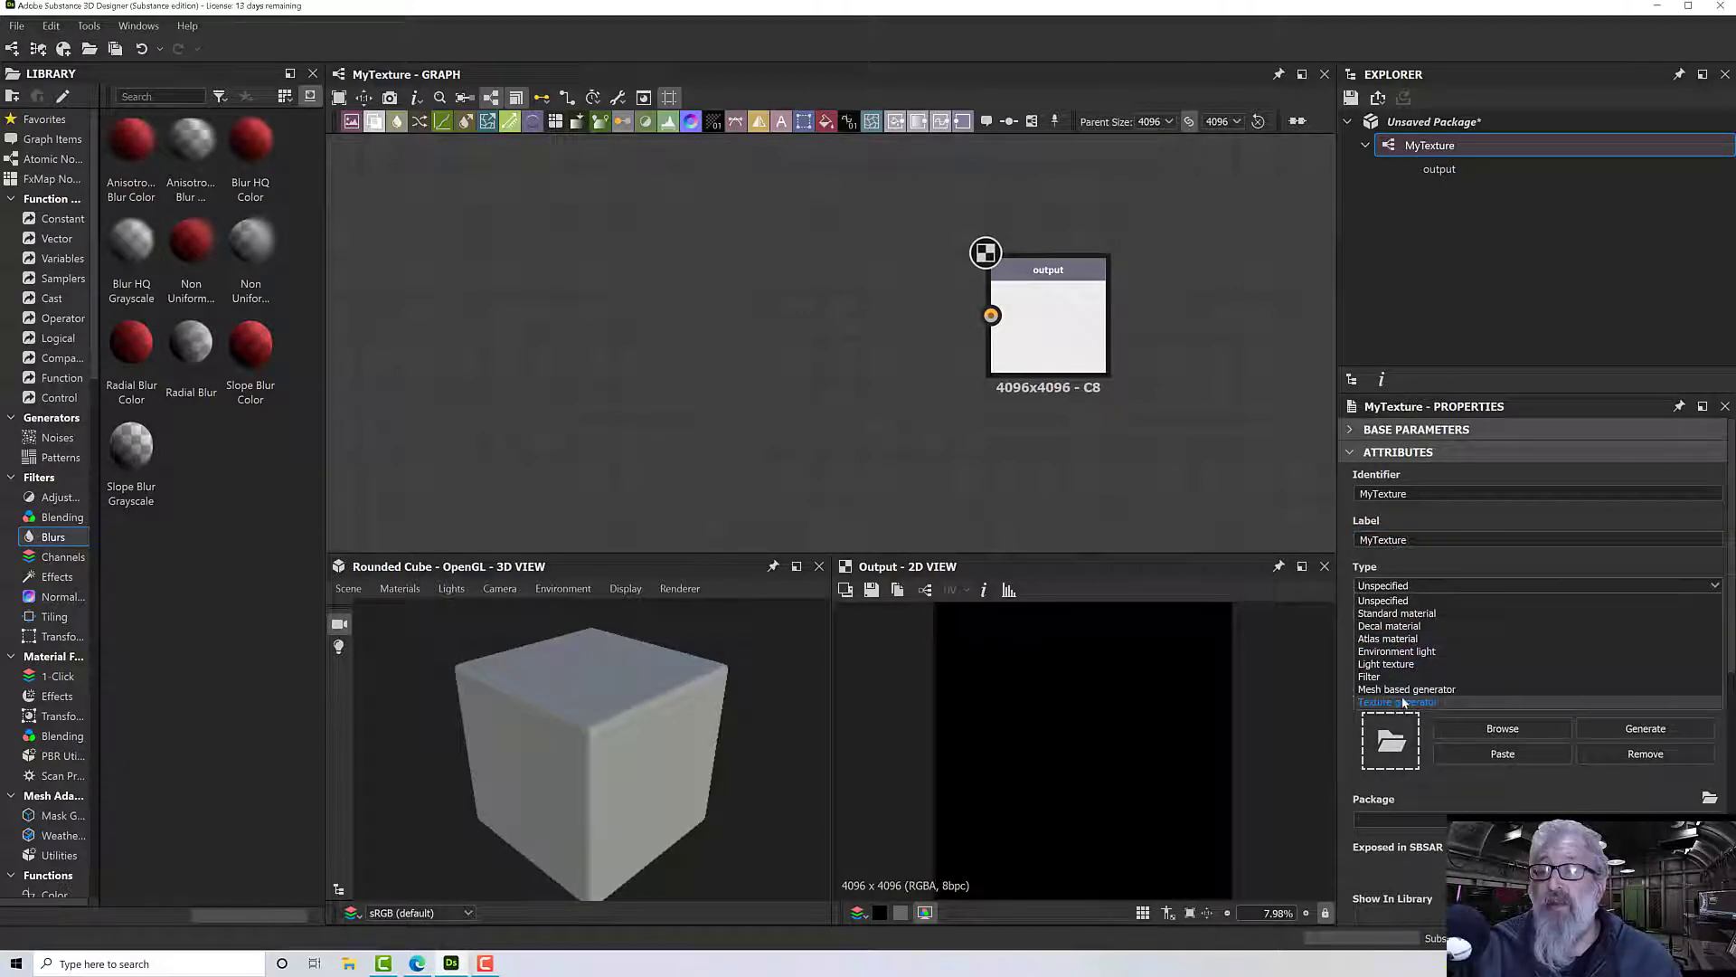
left_click(1400, 703)
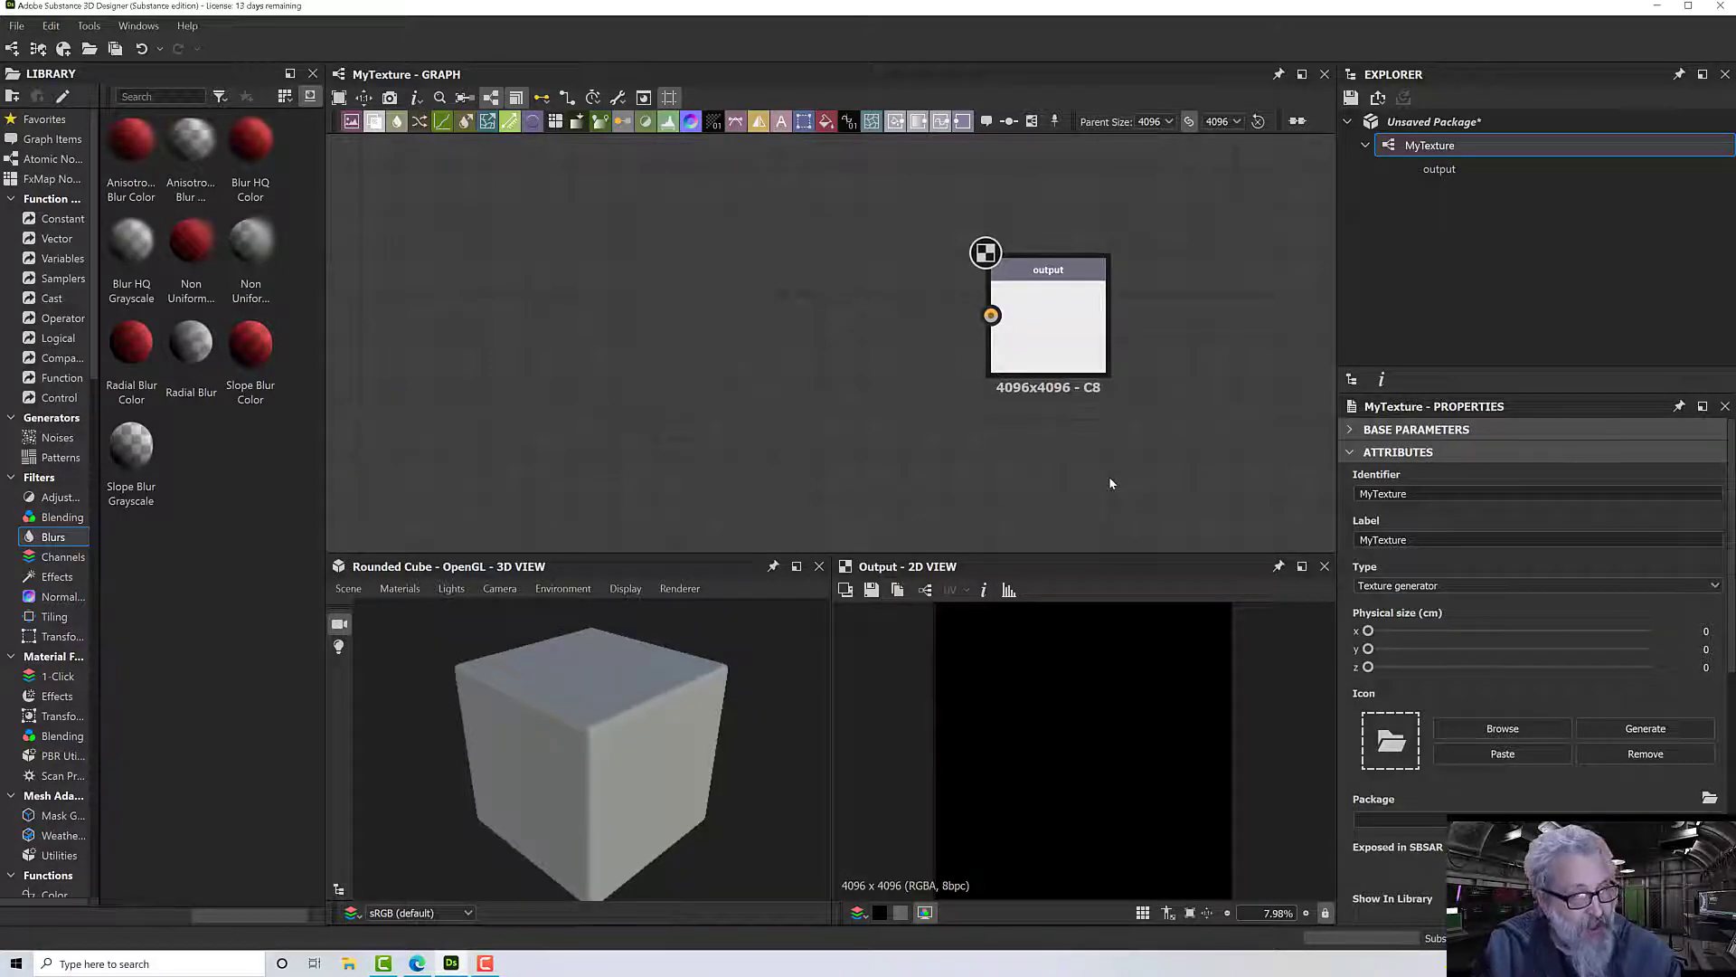
Step: Add a Tile Generator node well before the output node and connect its output to the output node's input
middle_click_drag(876, 384, 1047, 377)
scroll(1015, 441, "down", 2)
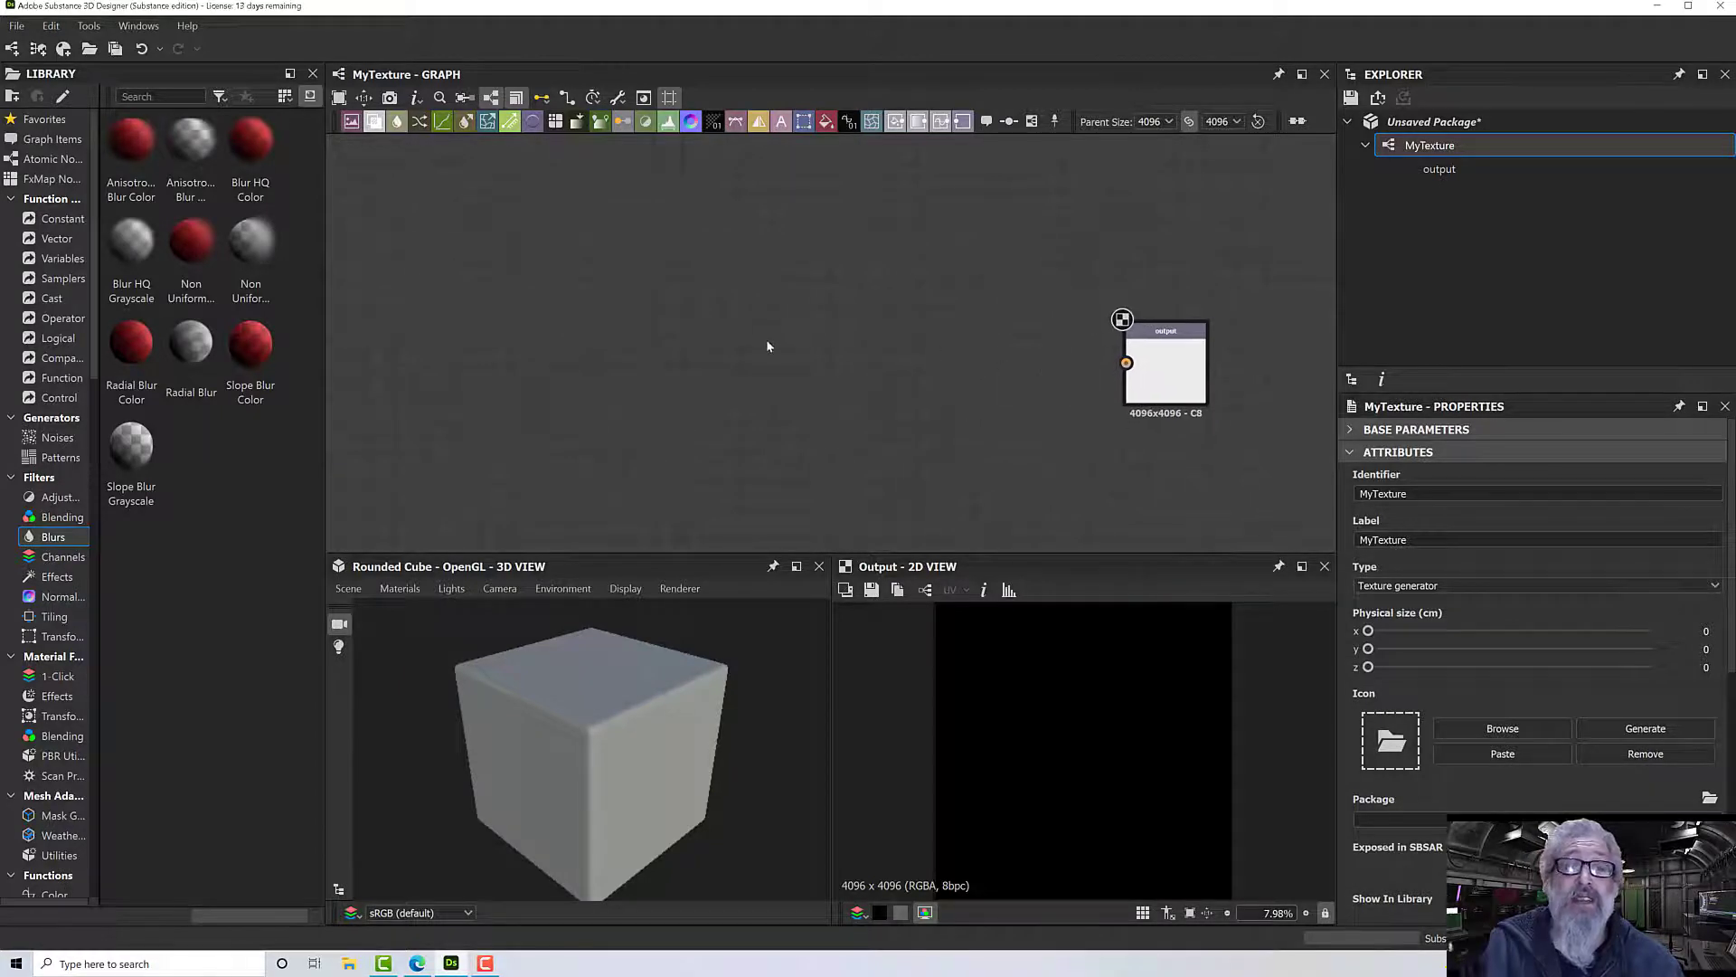
key("space")
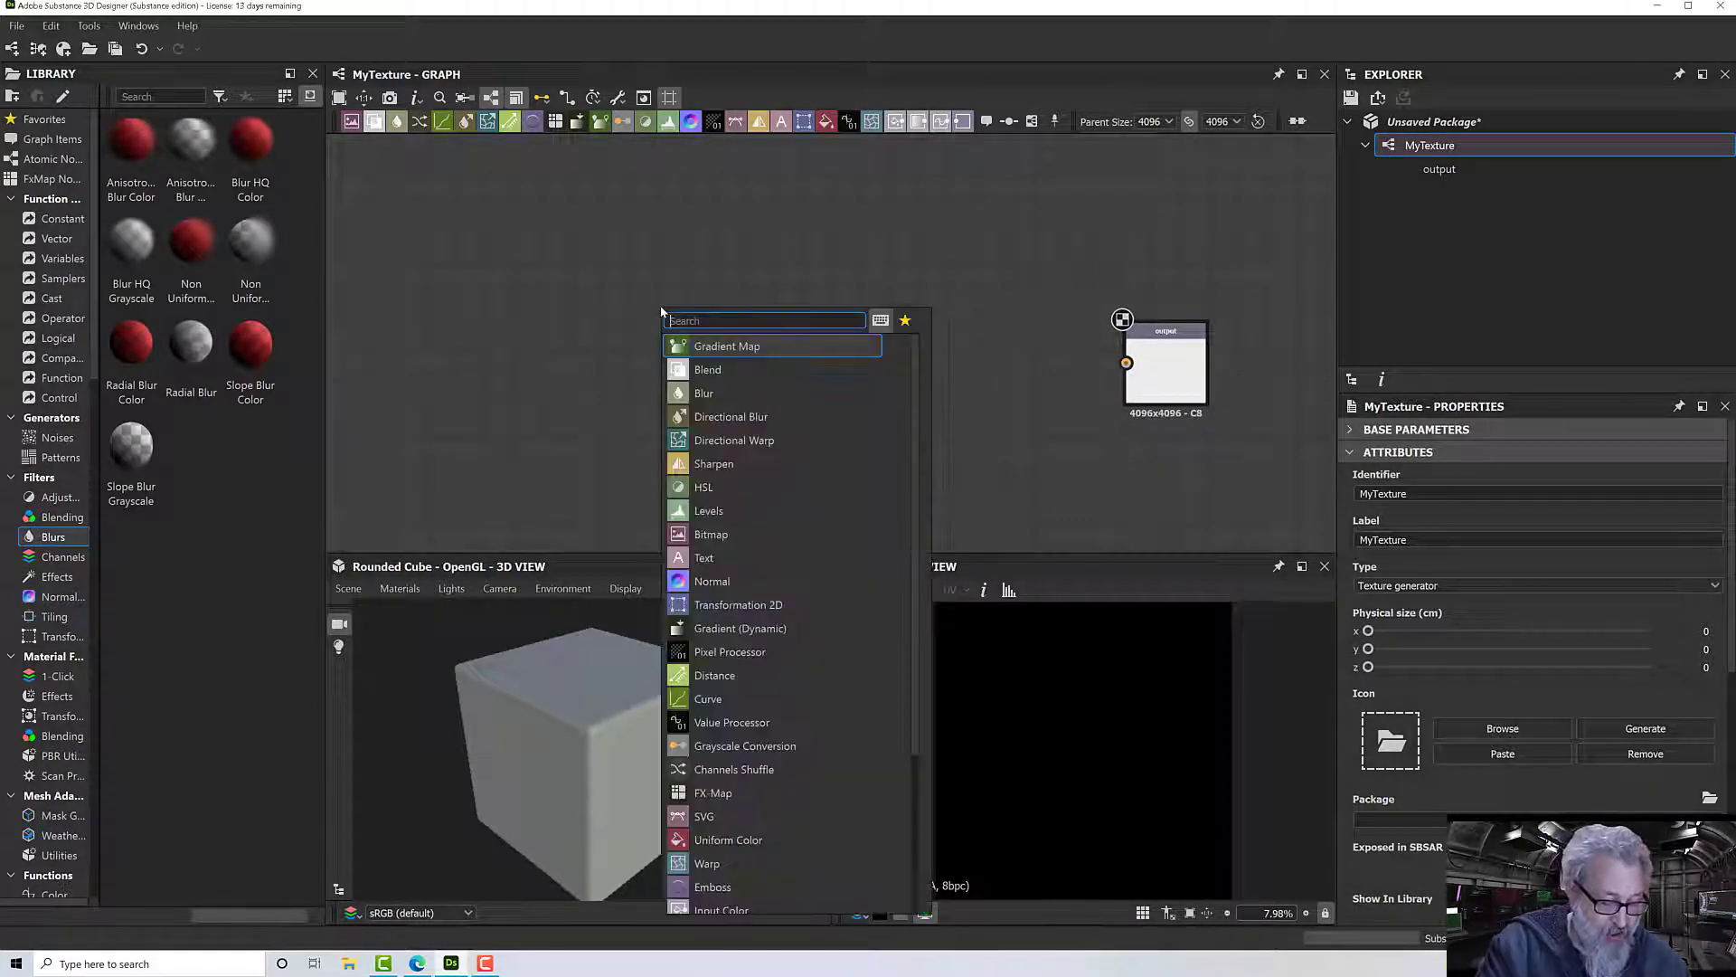
type("tileg")
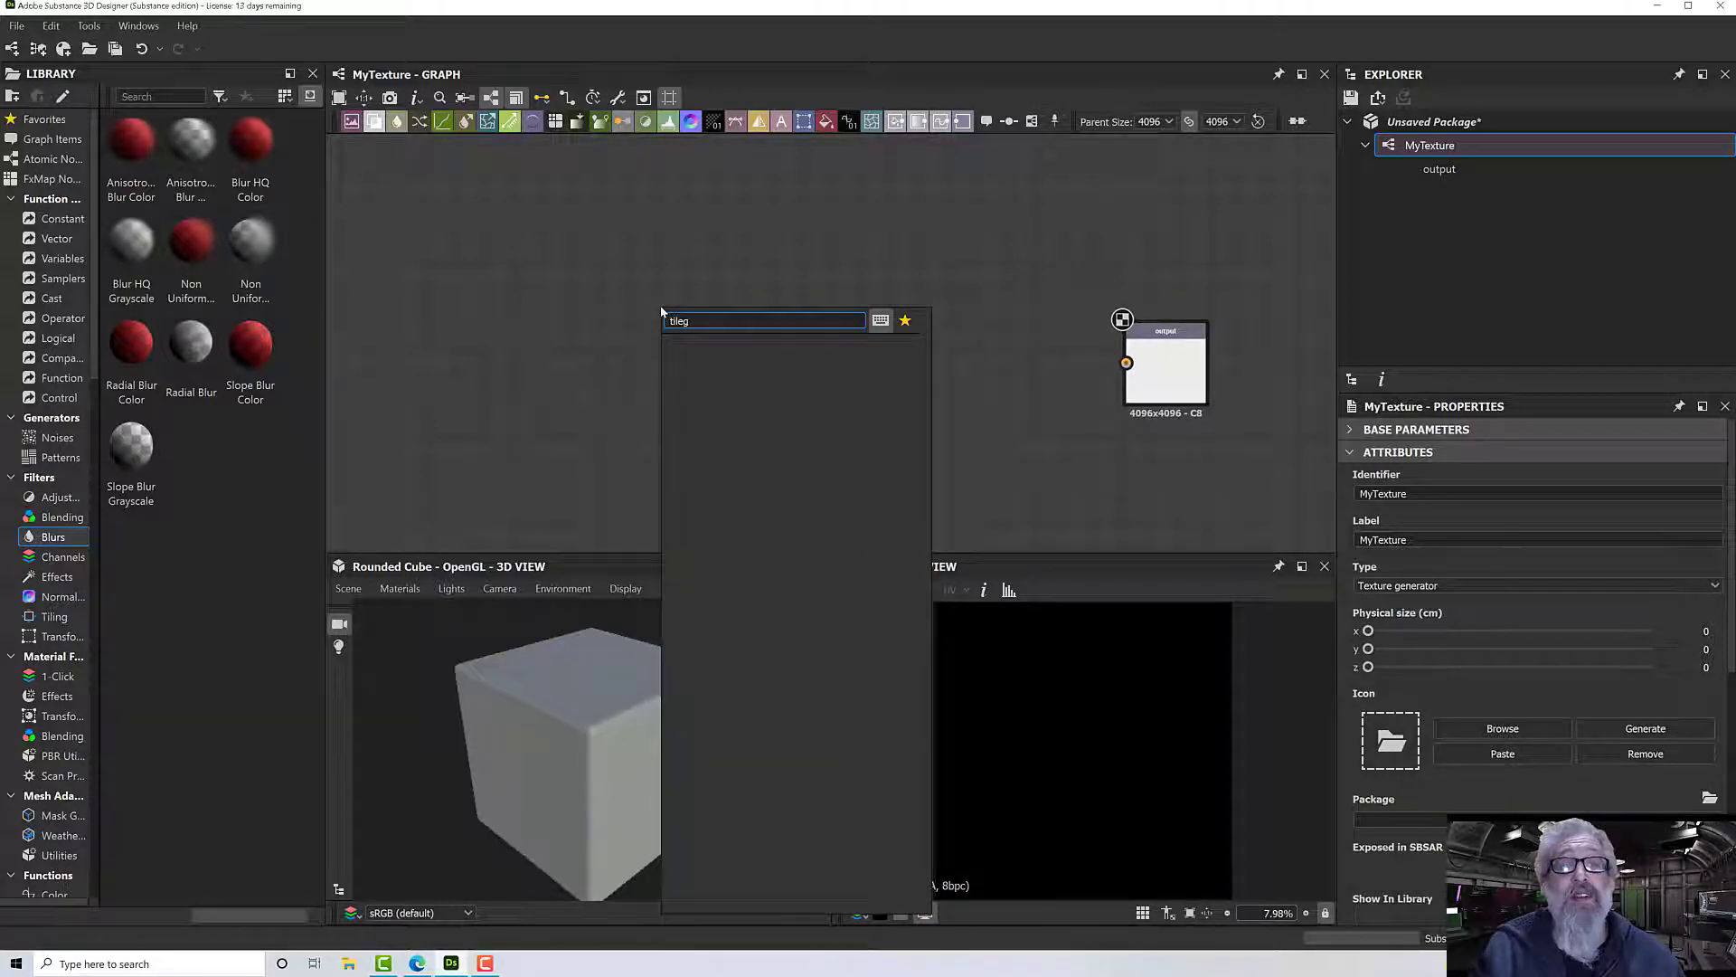
key("BackSpace")
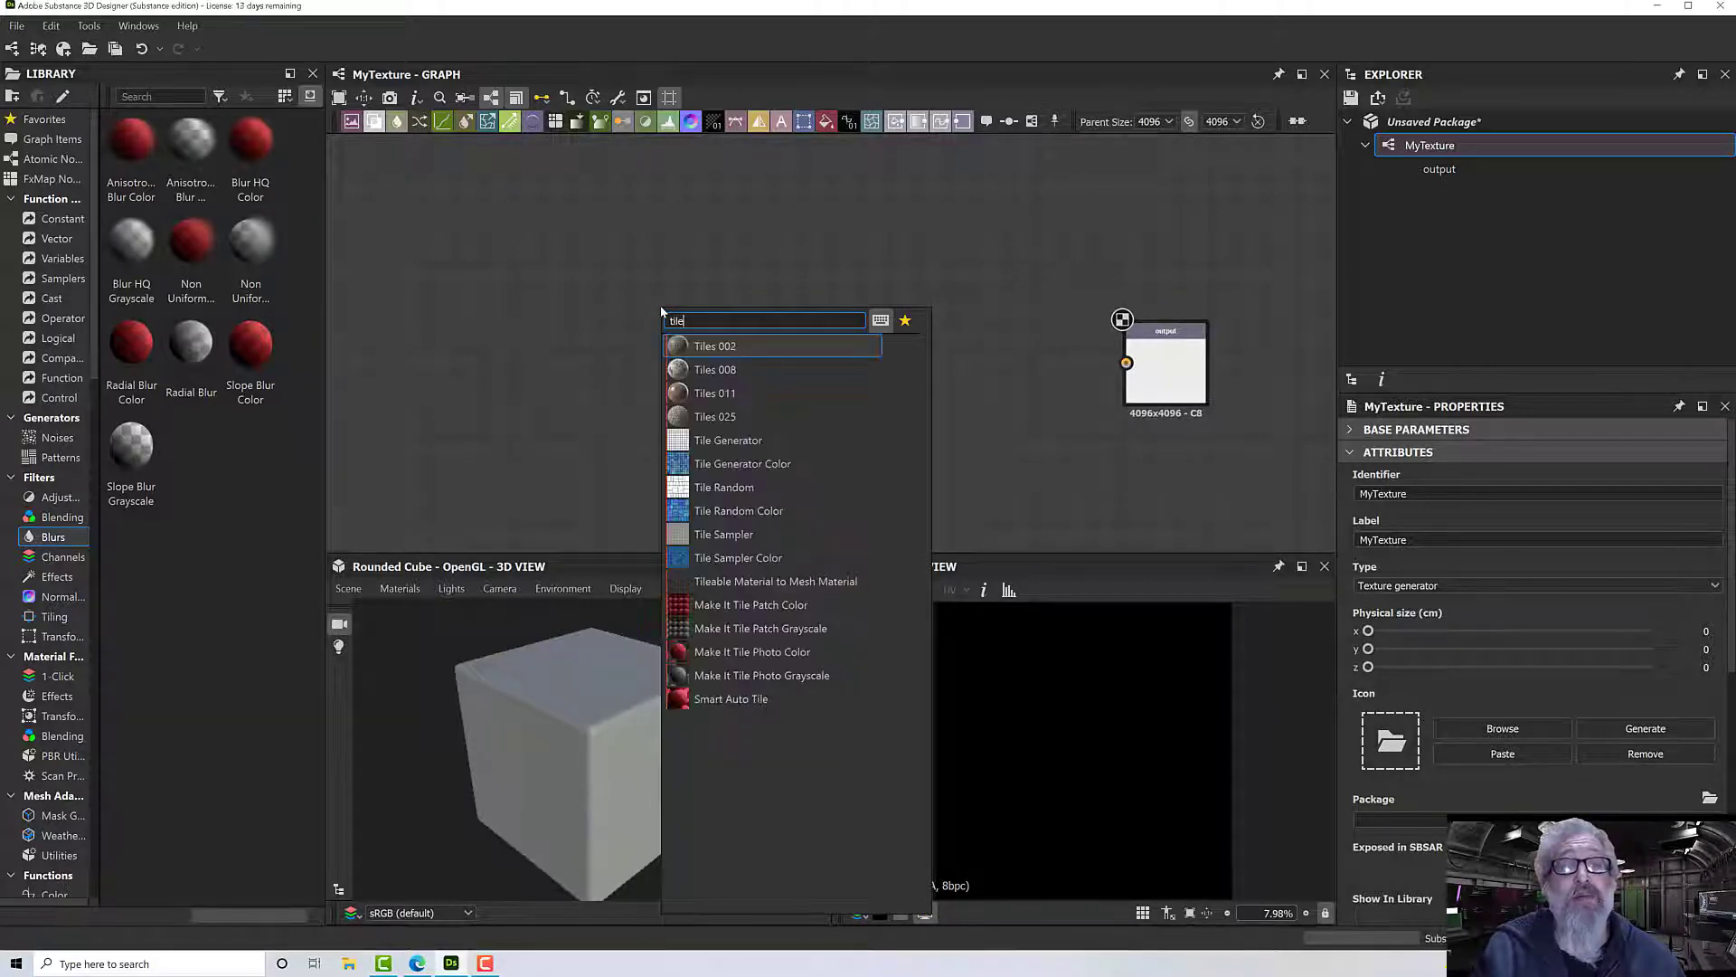
left_click(728, 439)
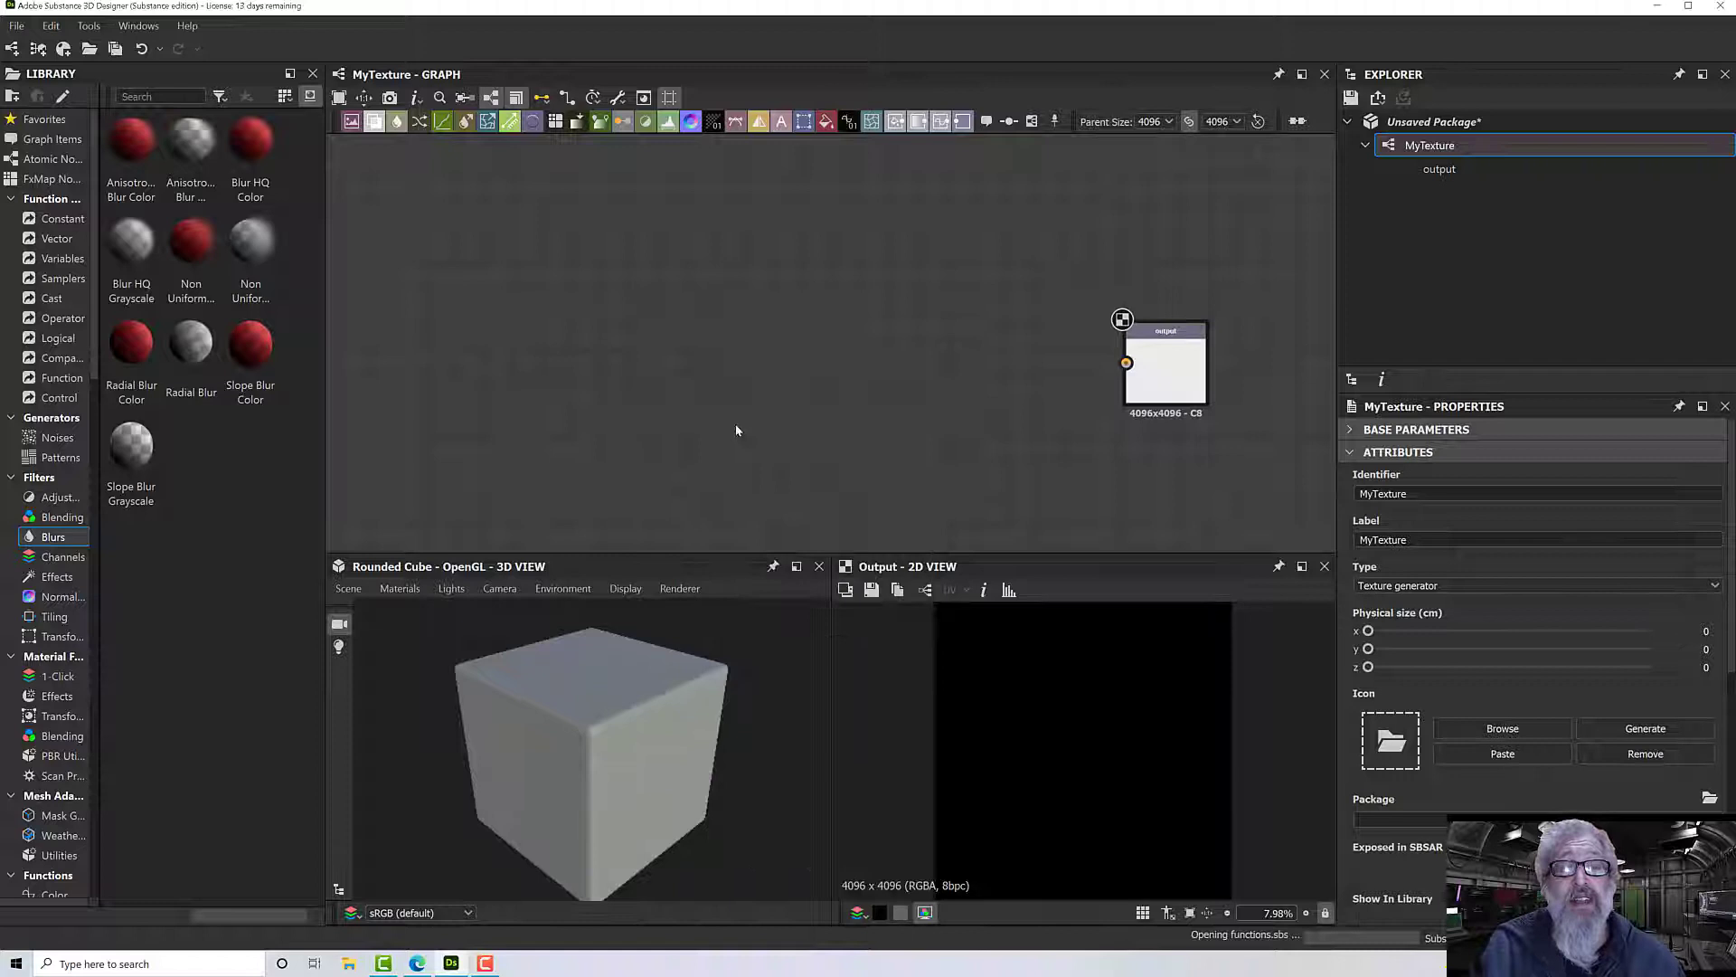
left_click_drag(696, 346, 696, 395)
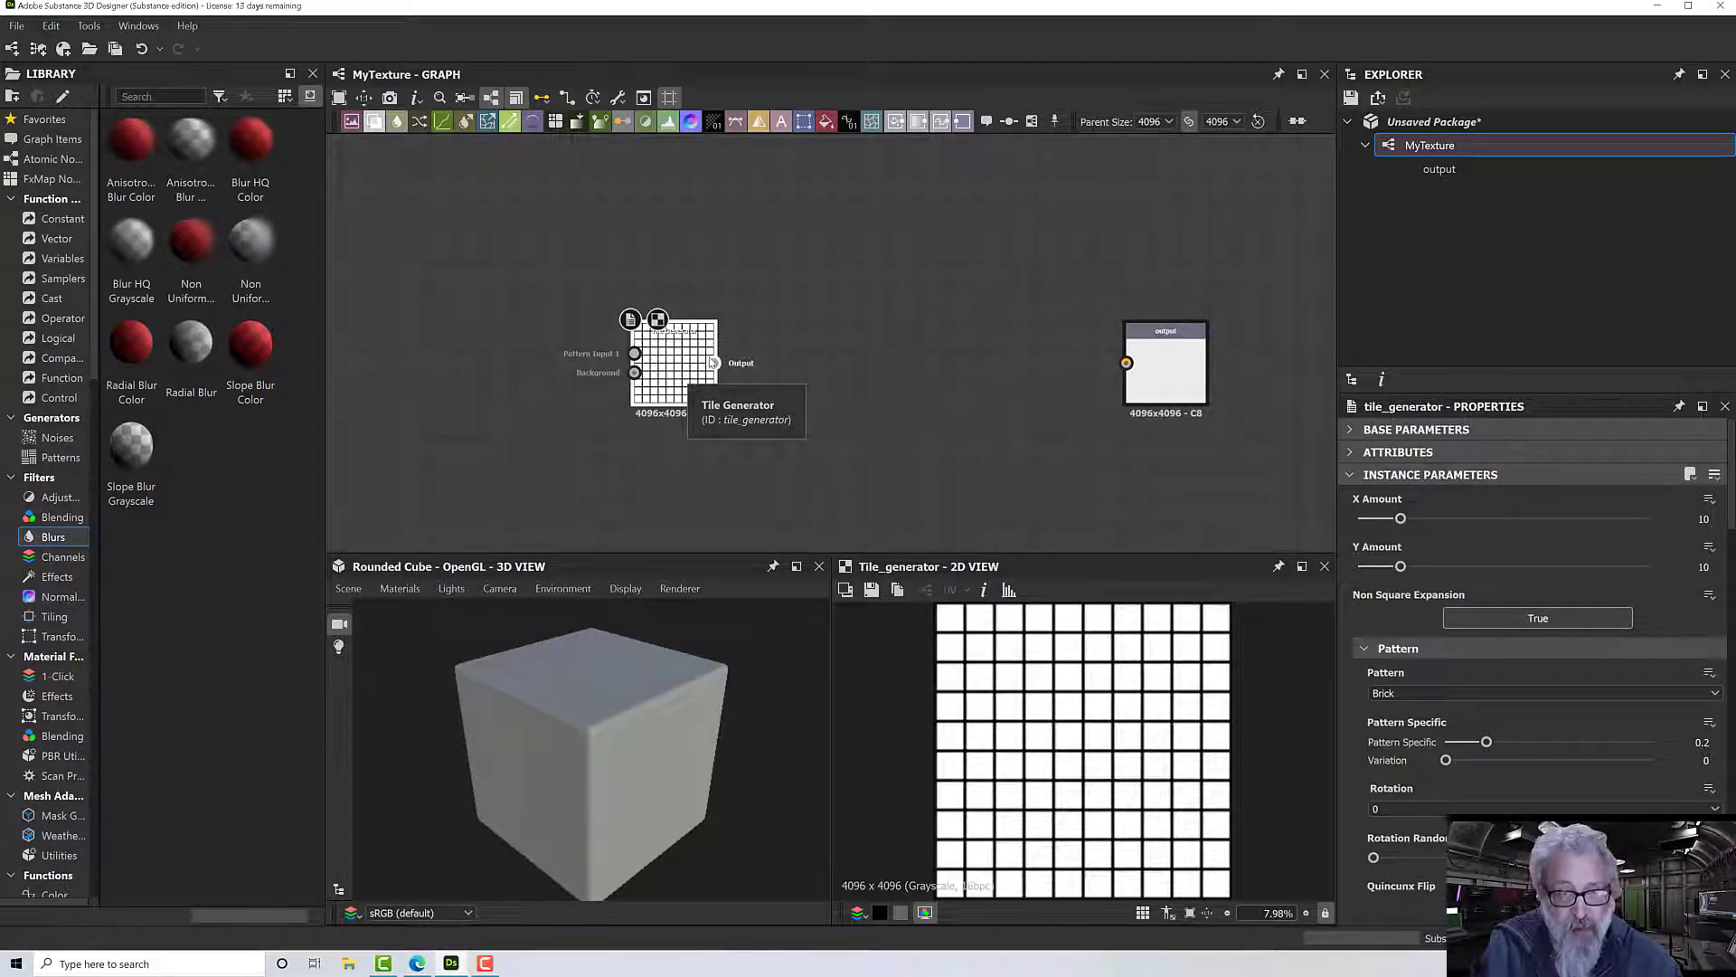
left_click_drag(714, 363, 1127, 366)
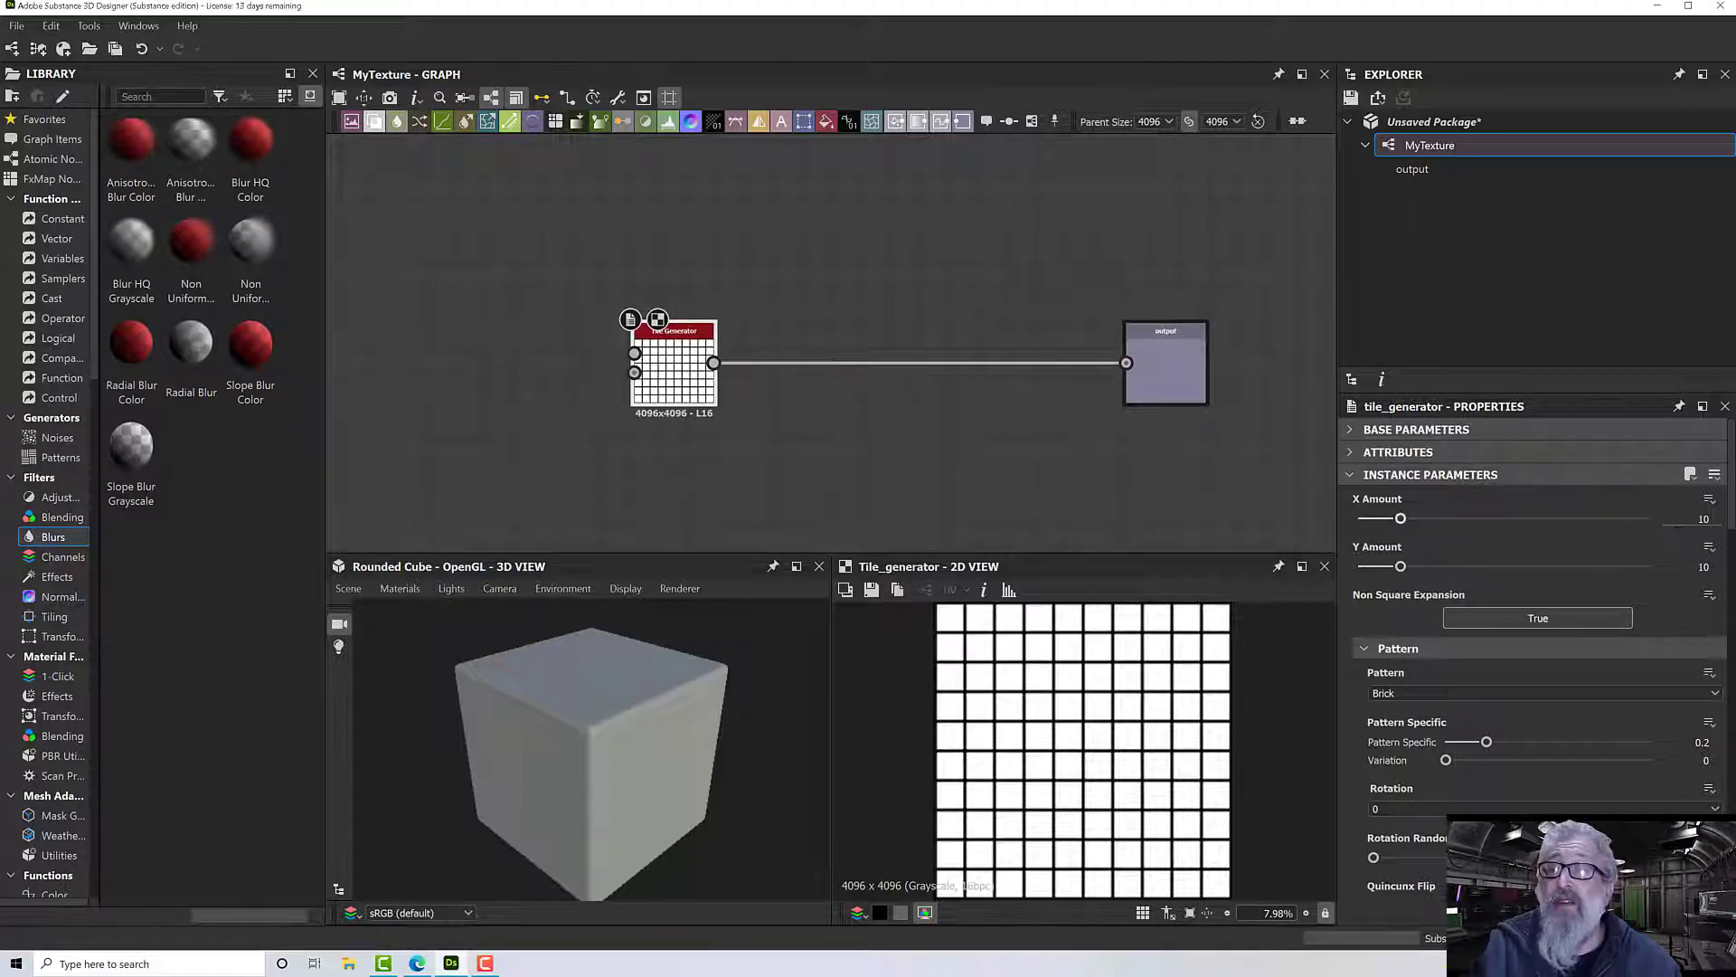
Step: Set both the X Amount and Y Amount of the Tile Generator to 2
left_click(1705, 519)
type("2")
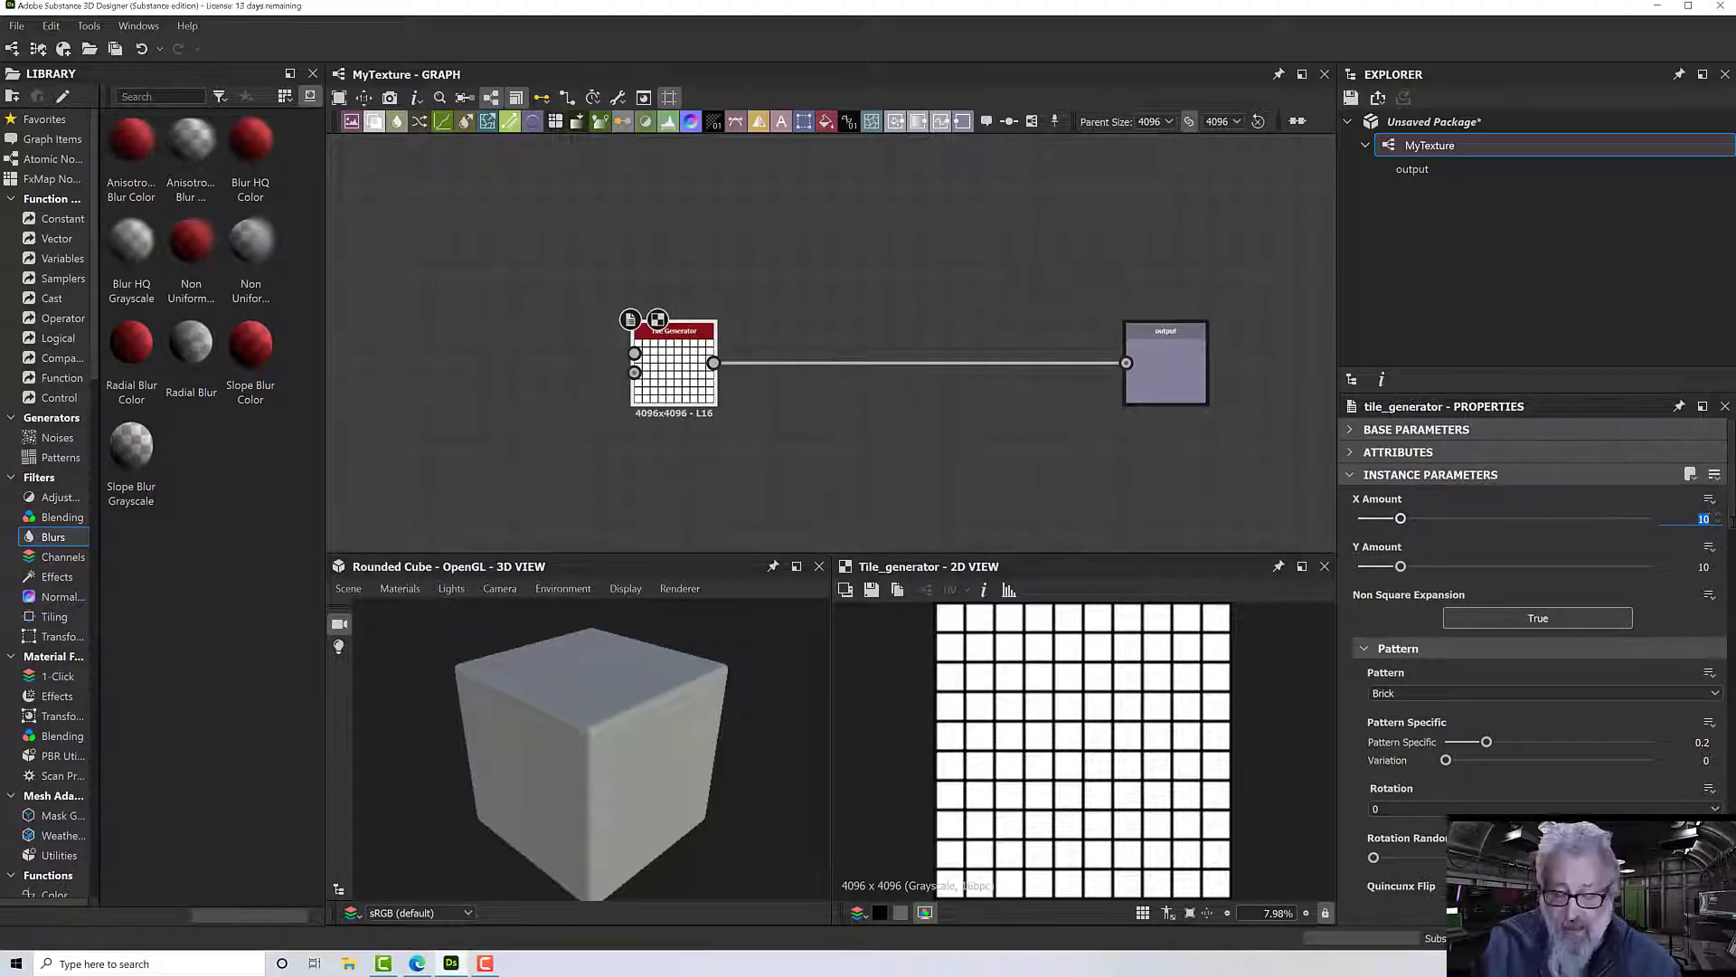
key("Return")
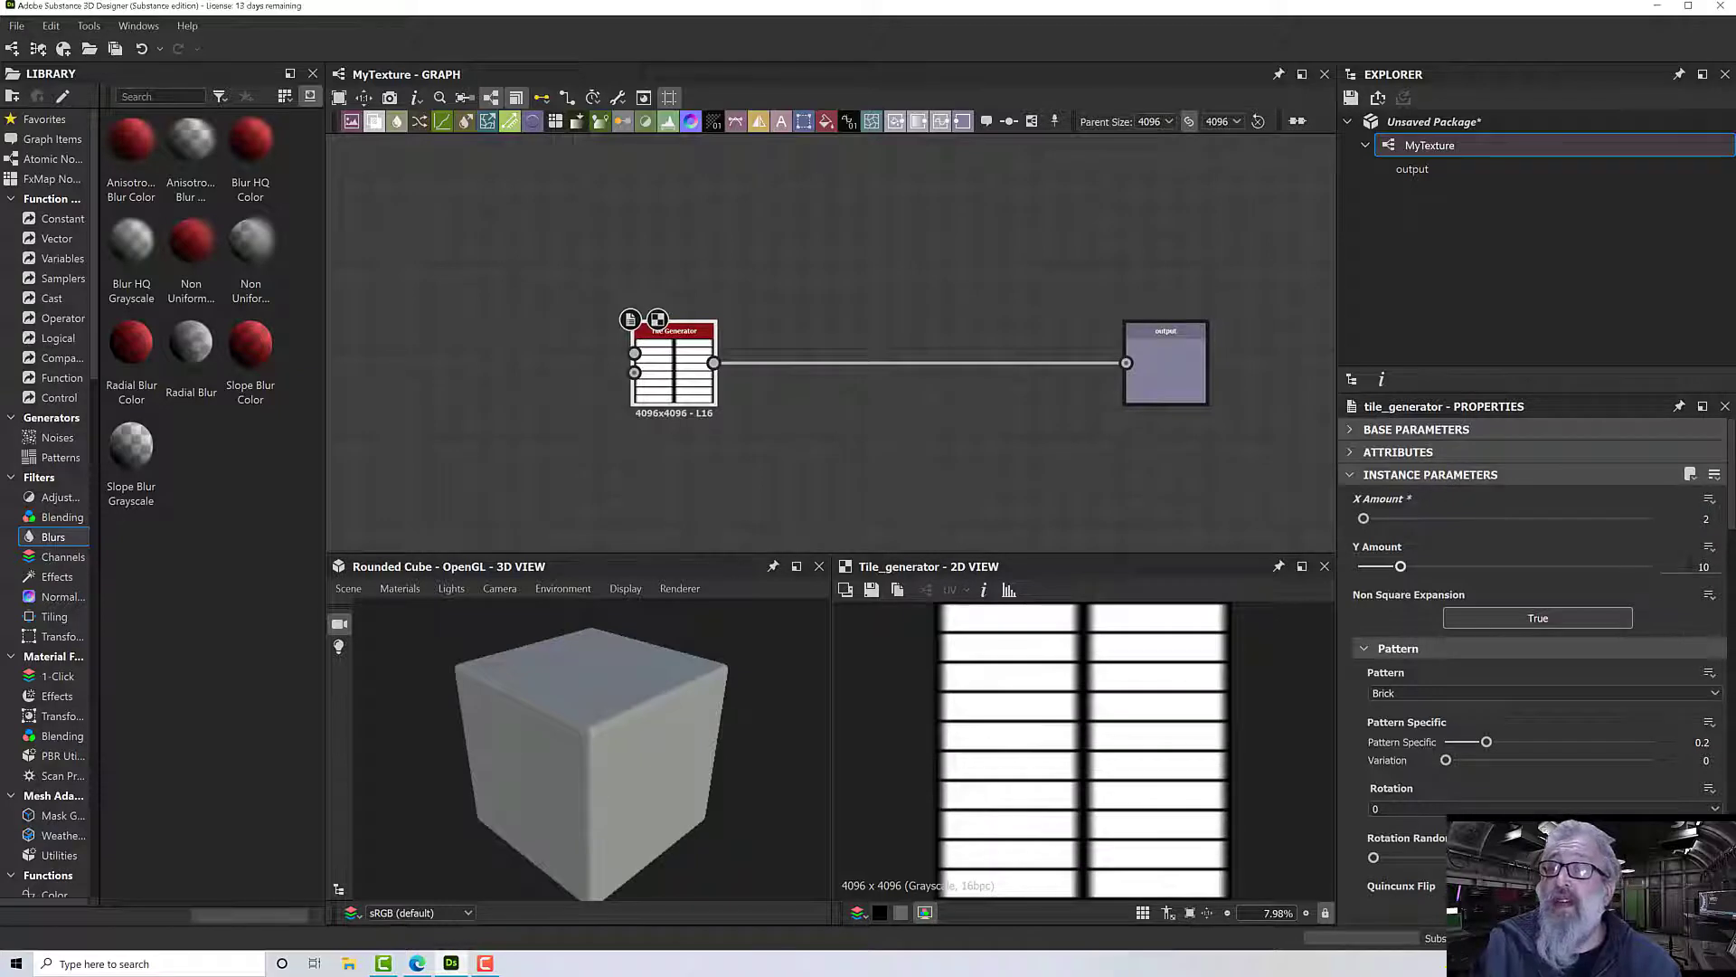
left_click(1704, 566)
type("2")
key("Return")
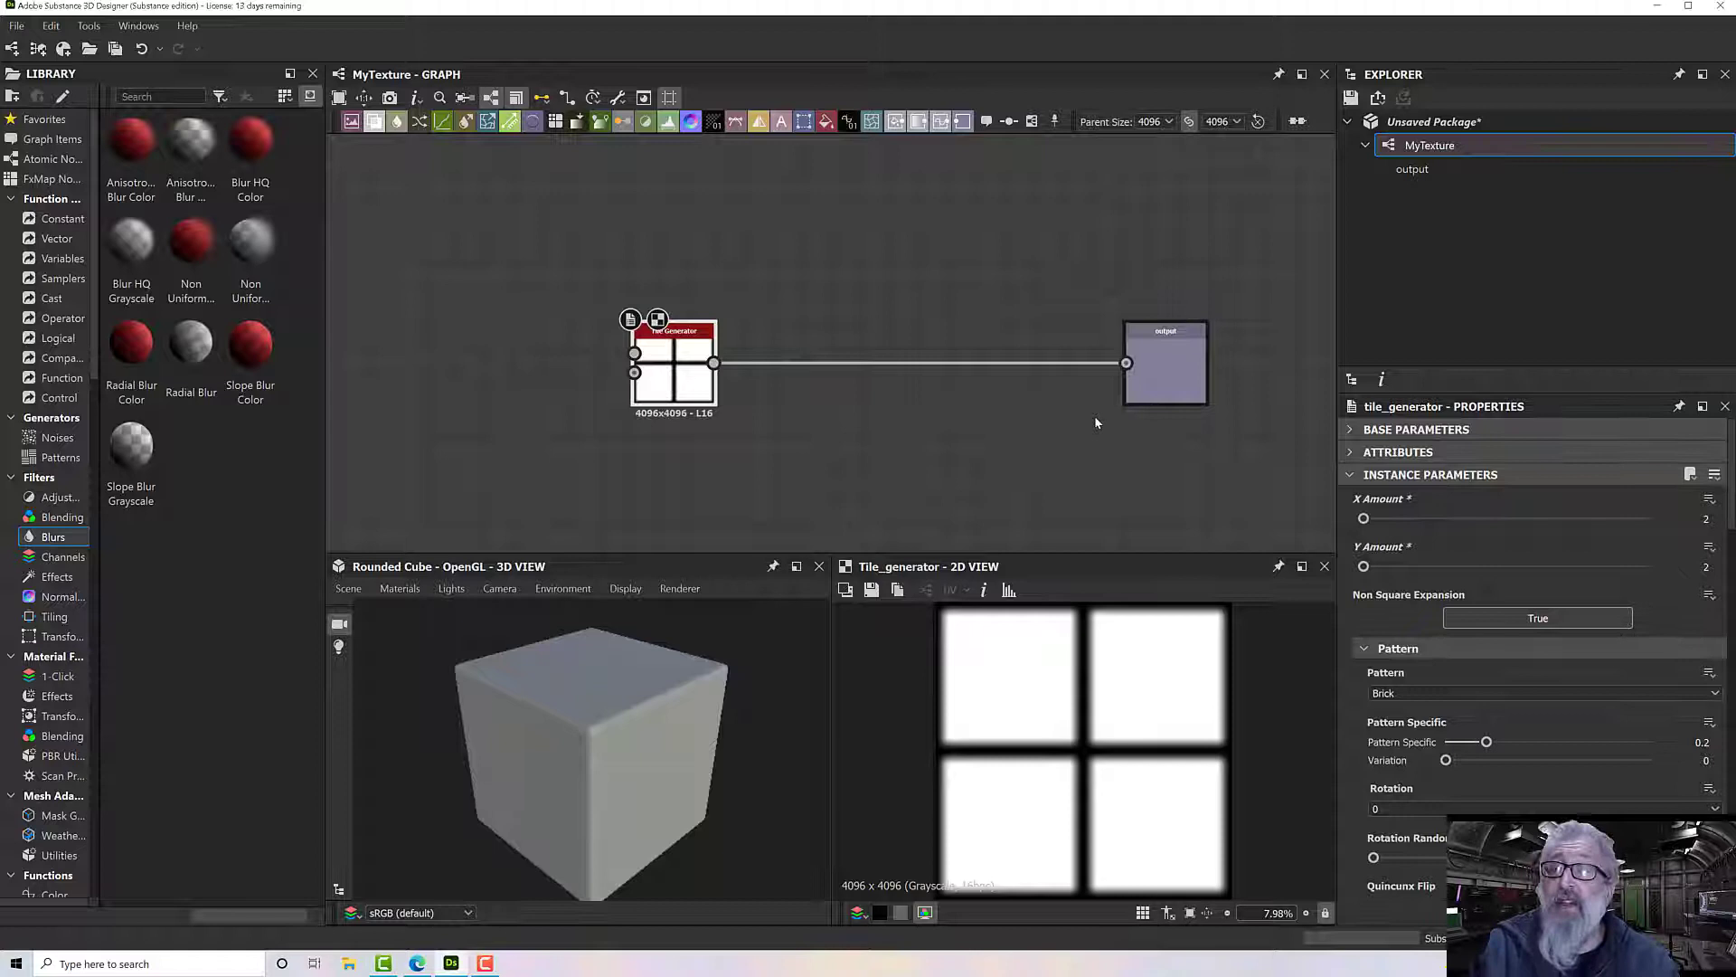
Step: Expose the Tile Generator's X Amount as a new graph input labelled "X Tile Amount"
left_click(1709, 502)
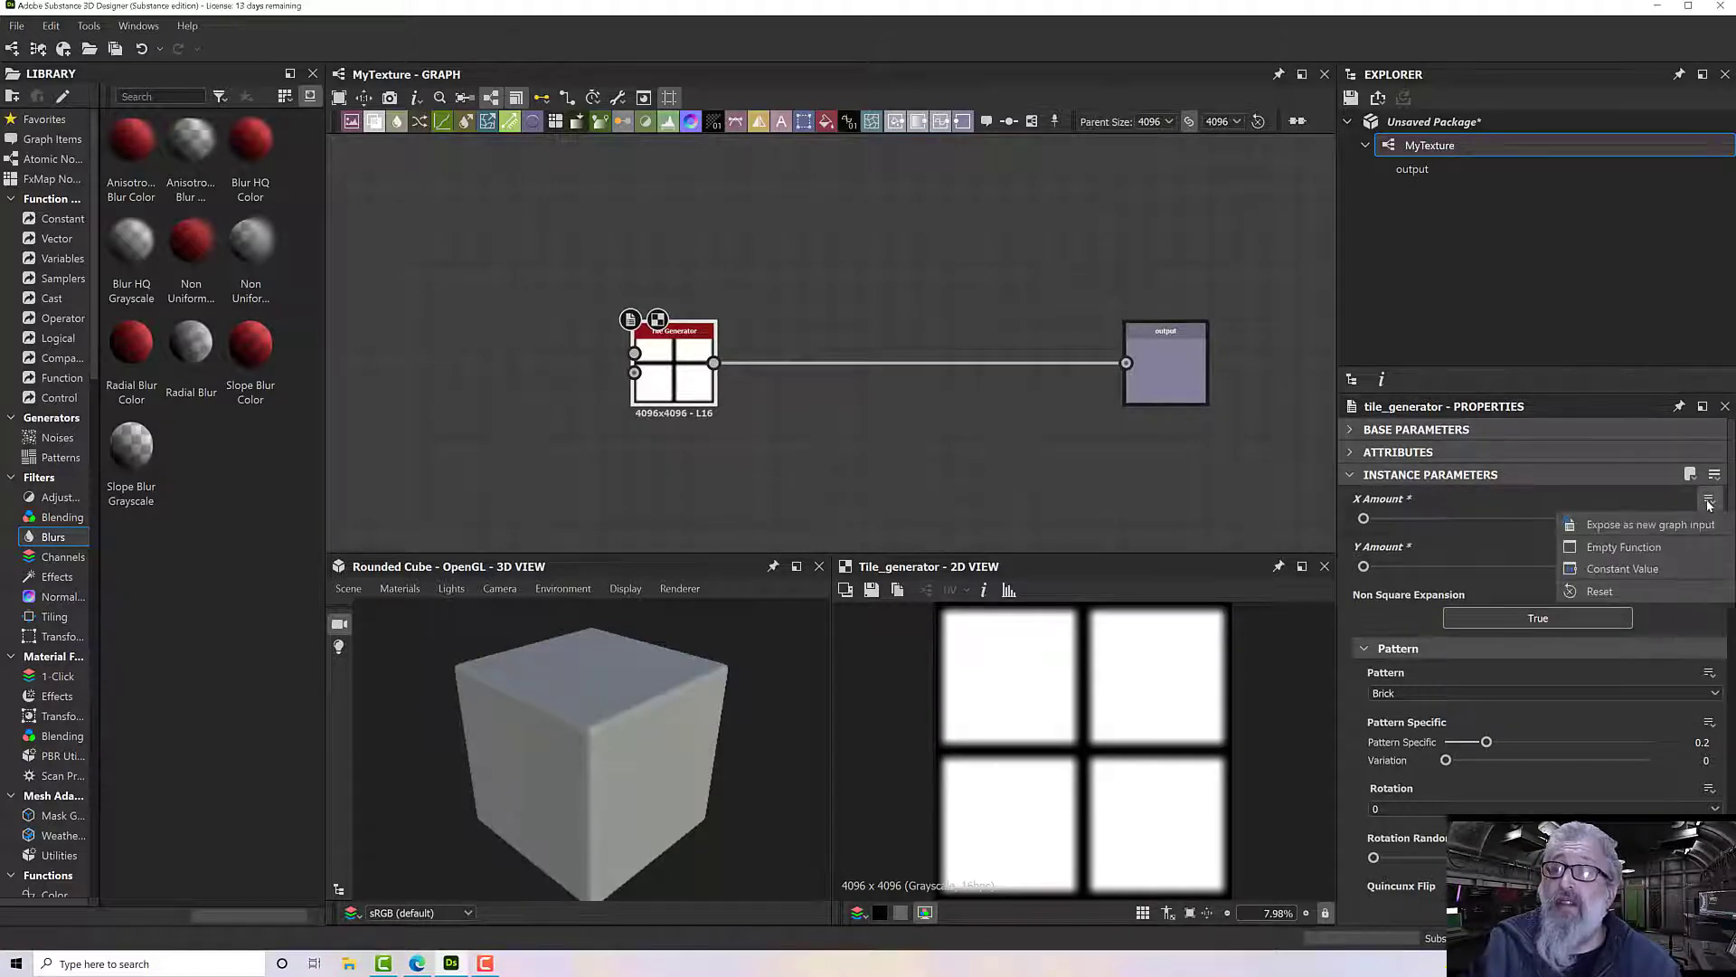
left_click(1657, 521)
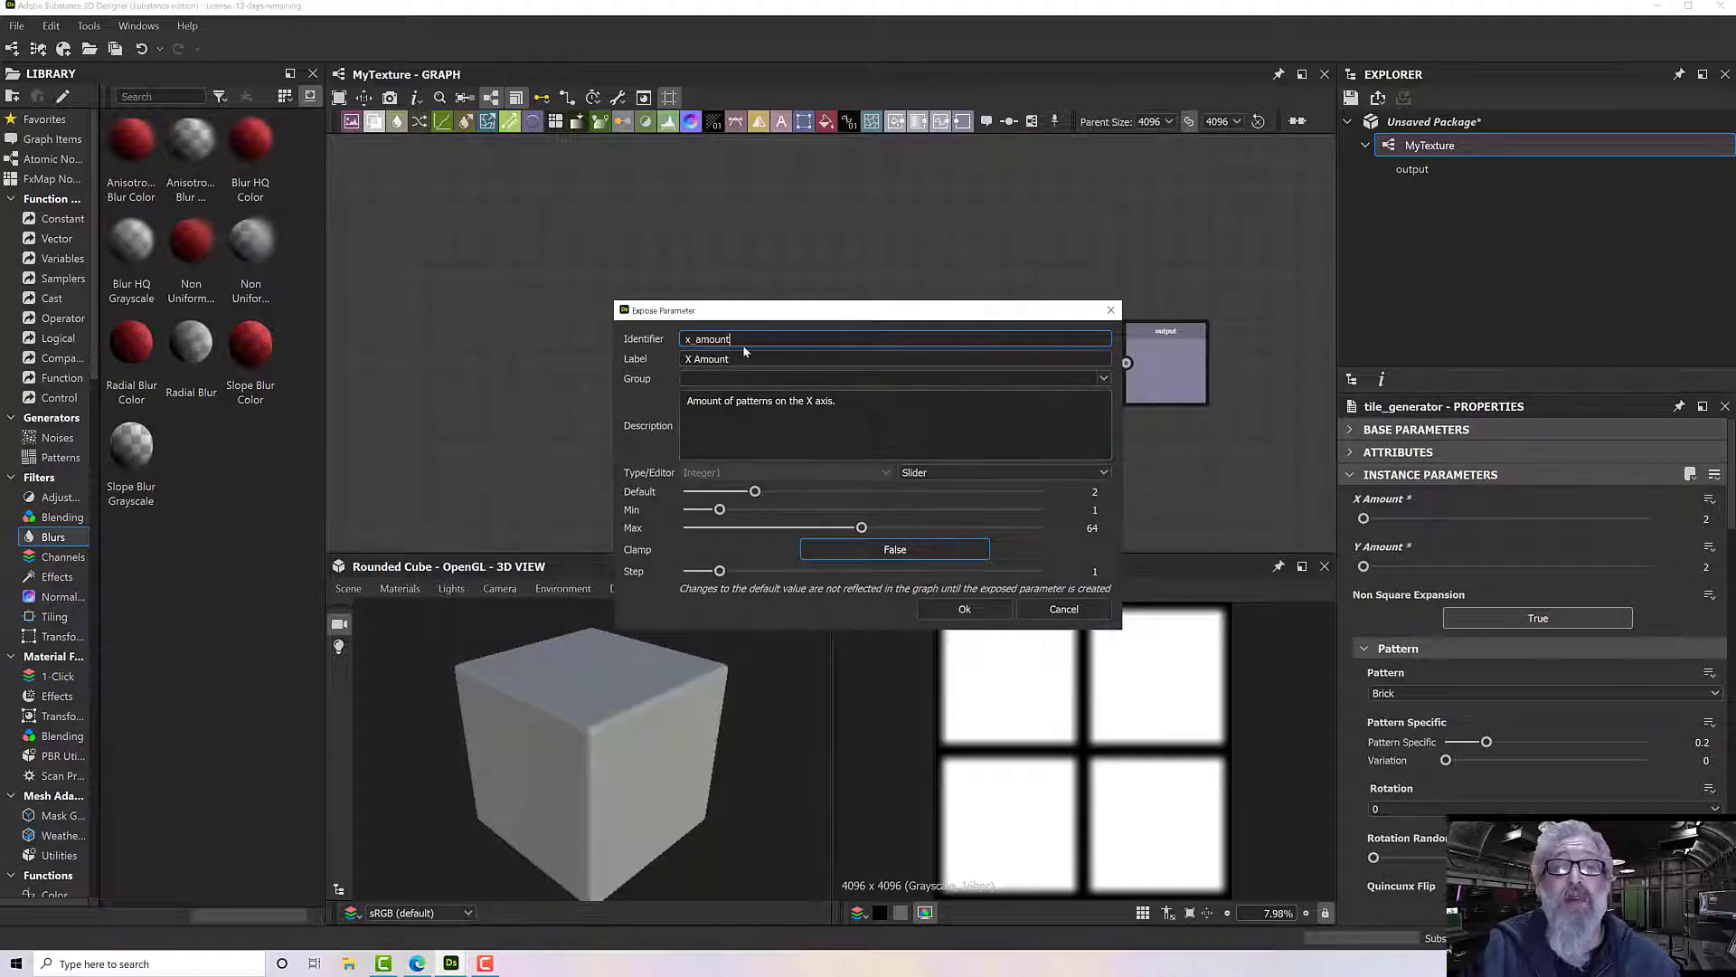
left_click_drag(729, 360, 694, 359)
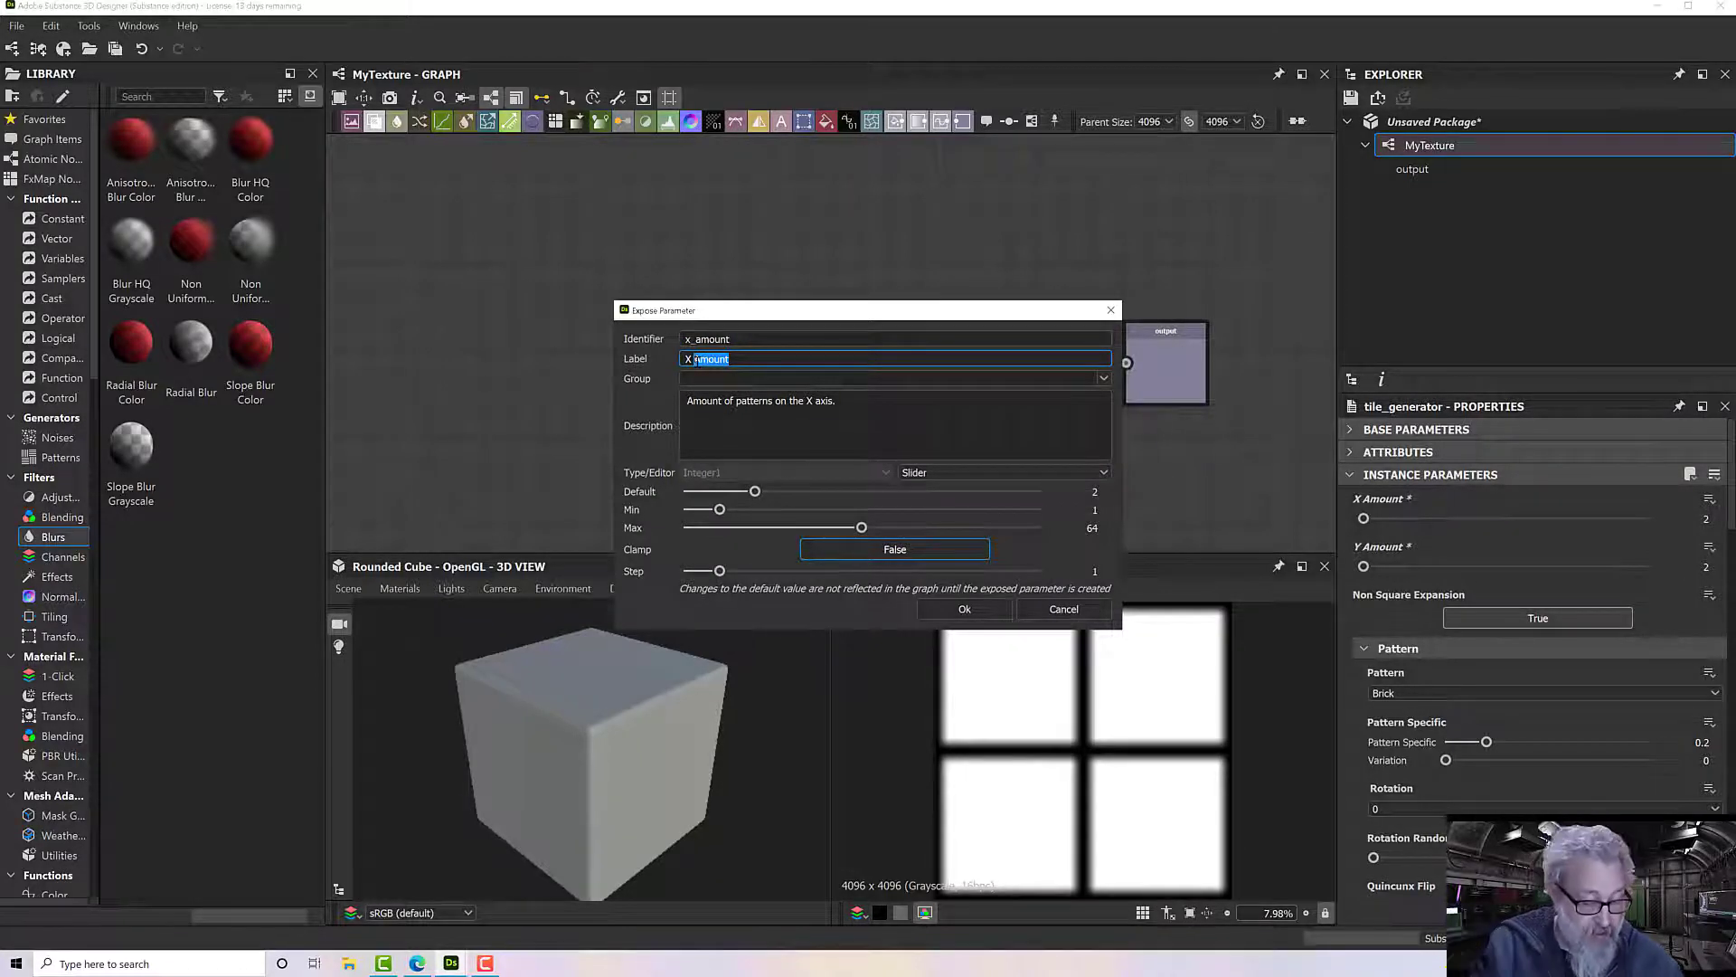
type("Tile Amou")
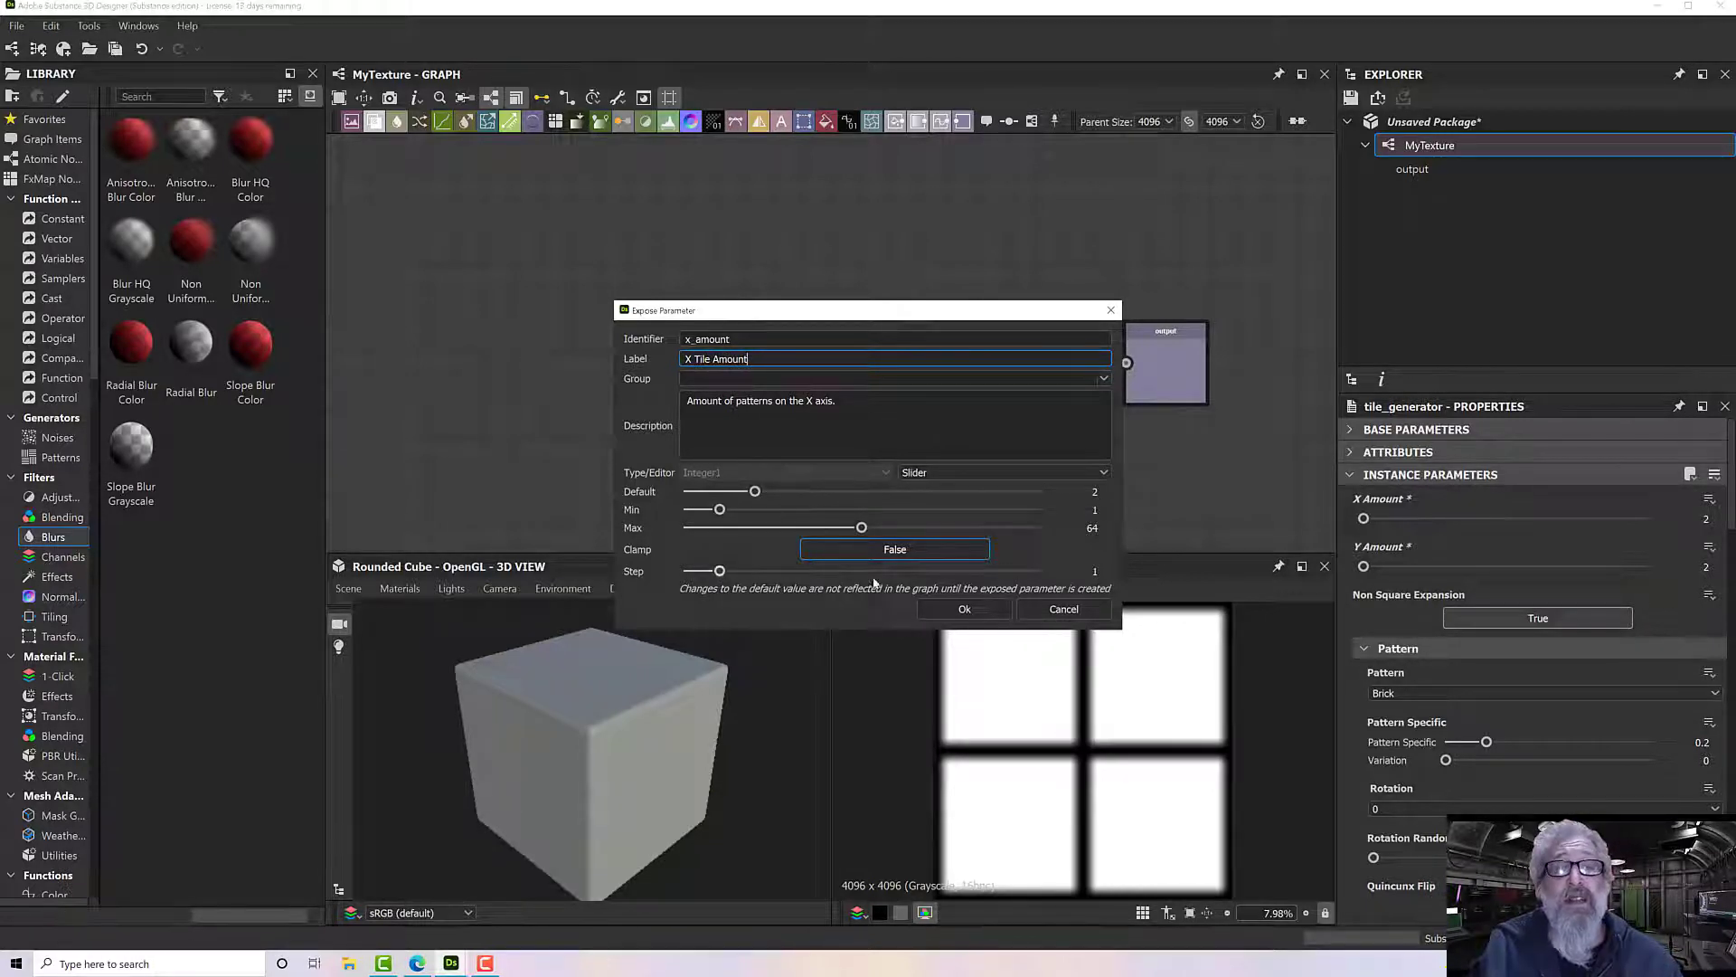
left_click(961, 610)
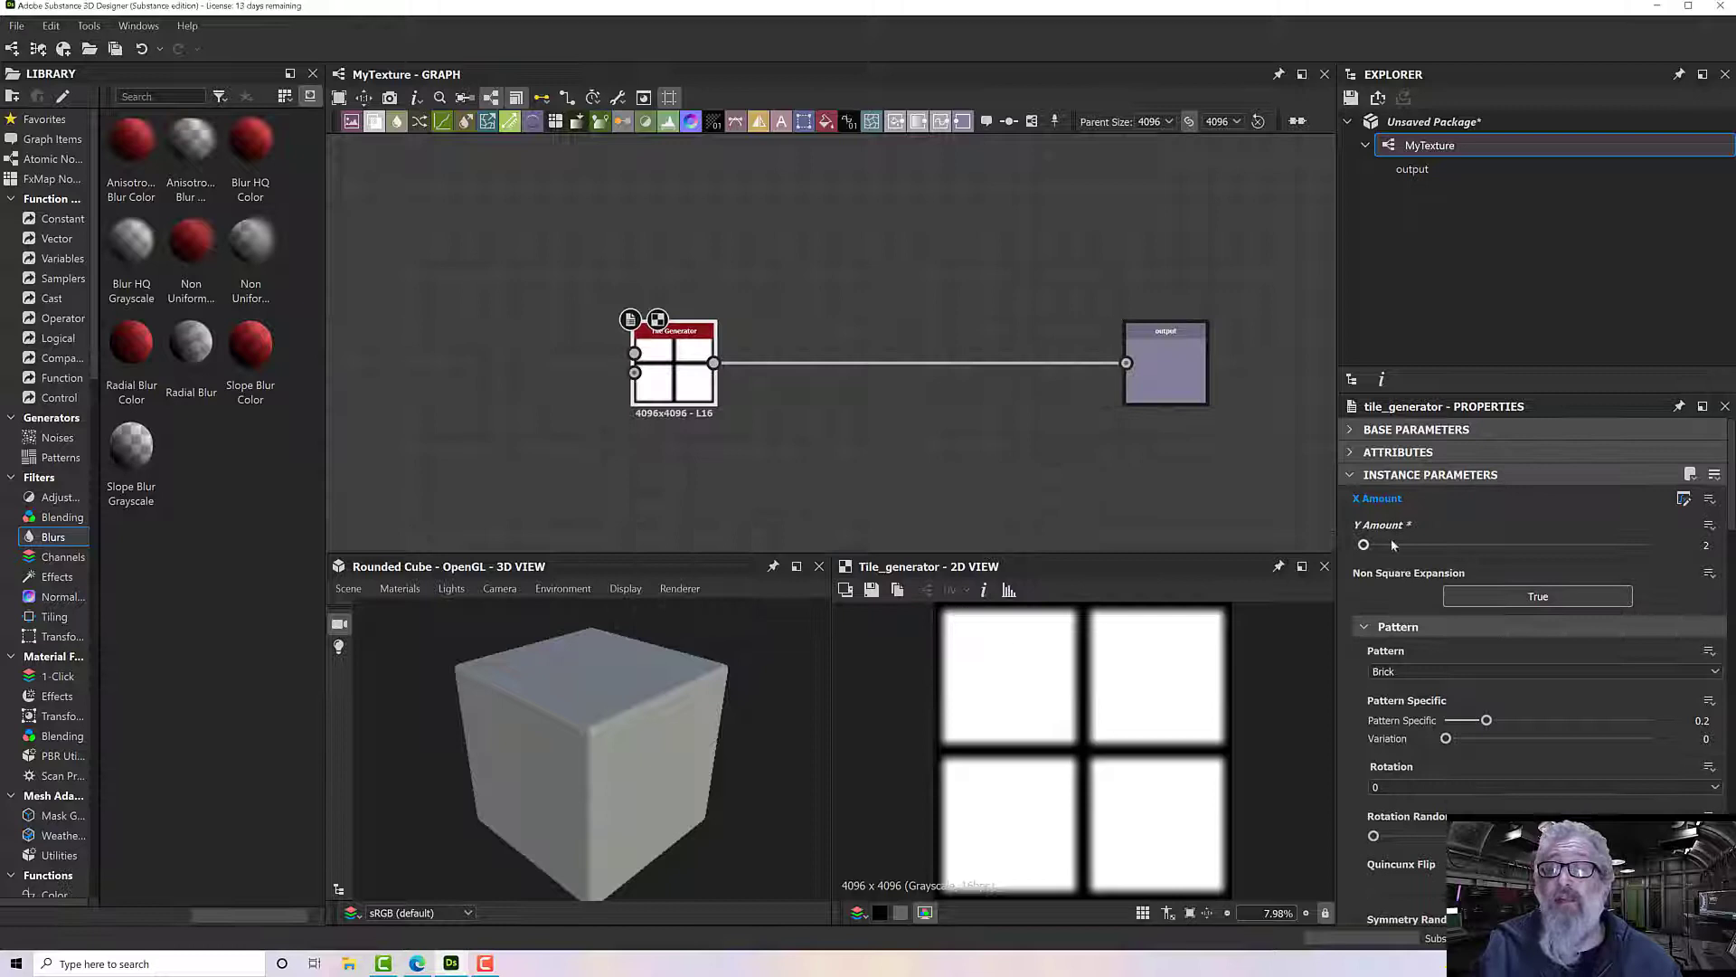
Step: Expose the Tile Generator's Y Amount as a new graph input labelled "Y Tile Amount"
left_click(1709, 526)
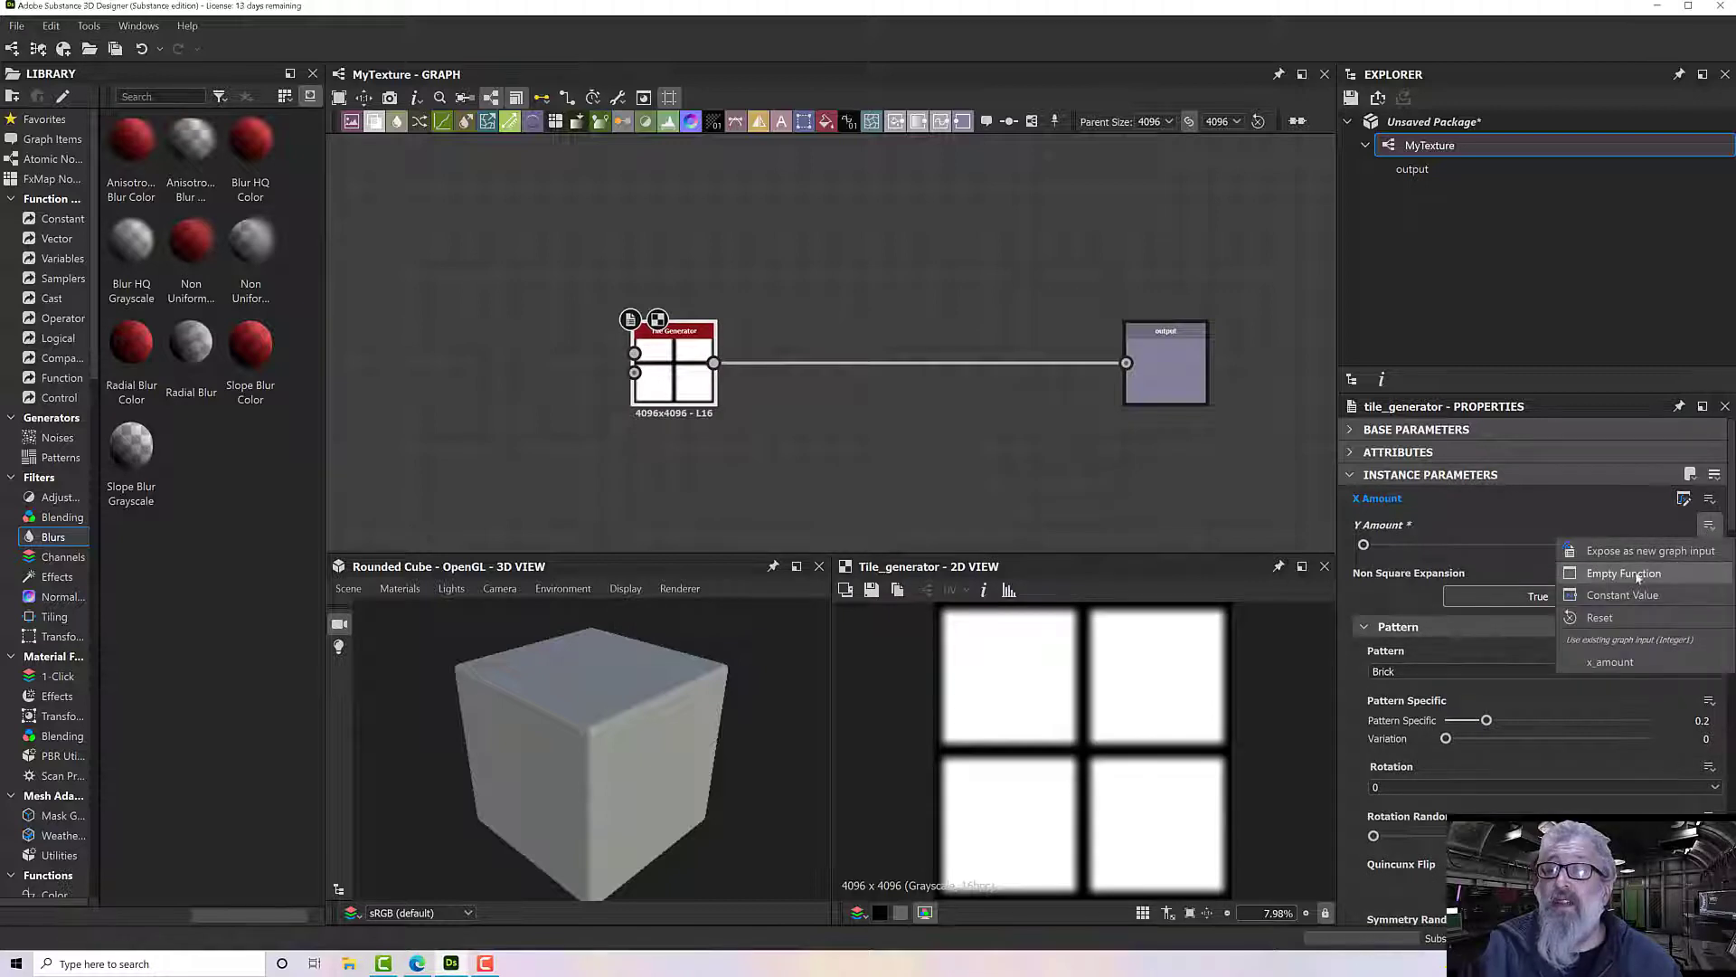
left_click(1620, 551)
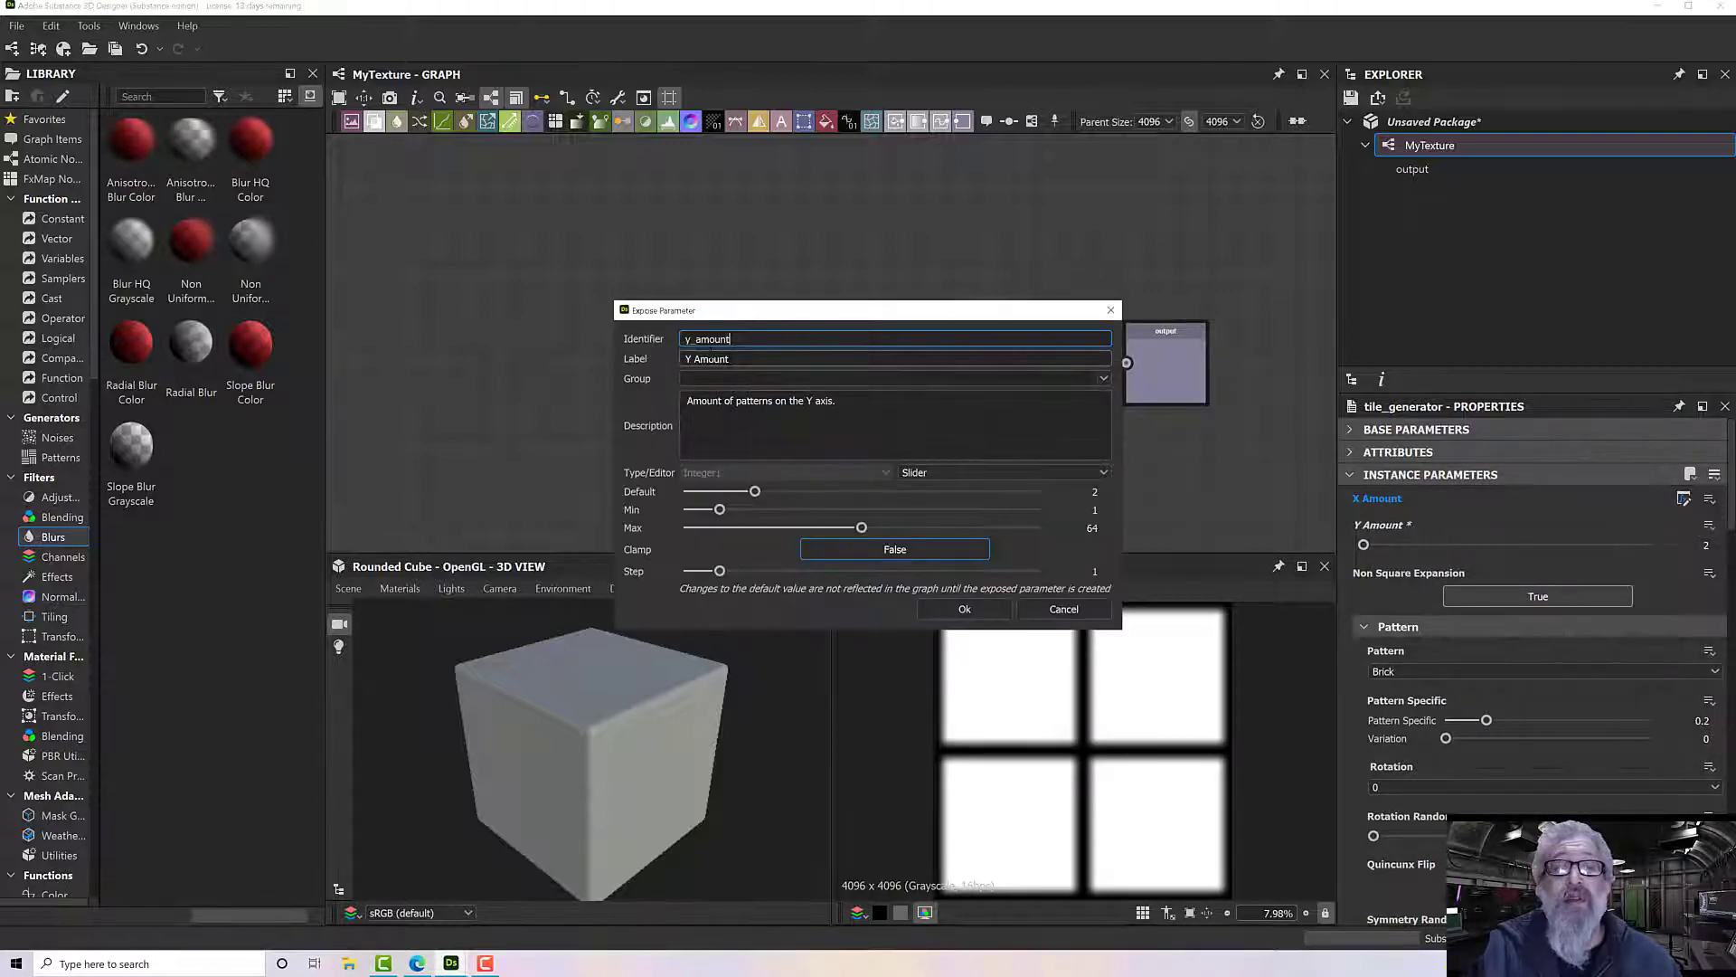
left_click(704, 360)
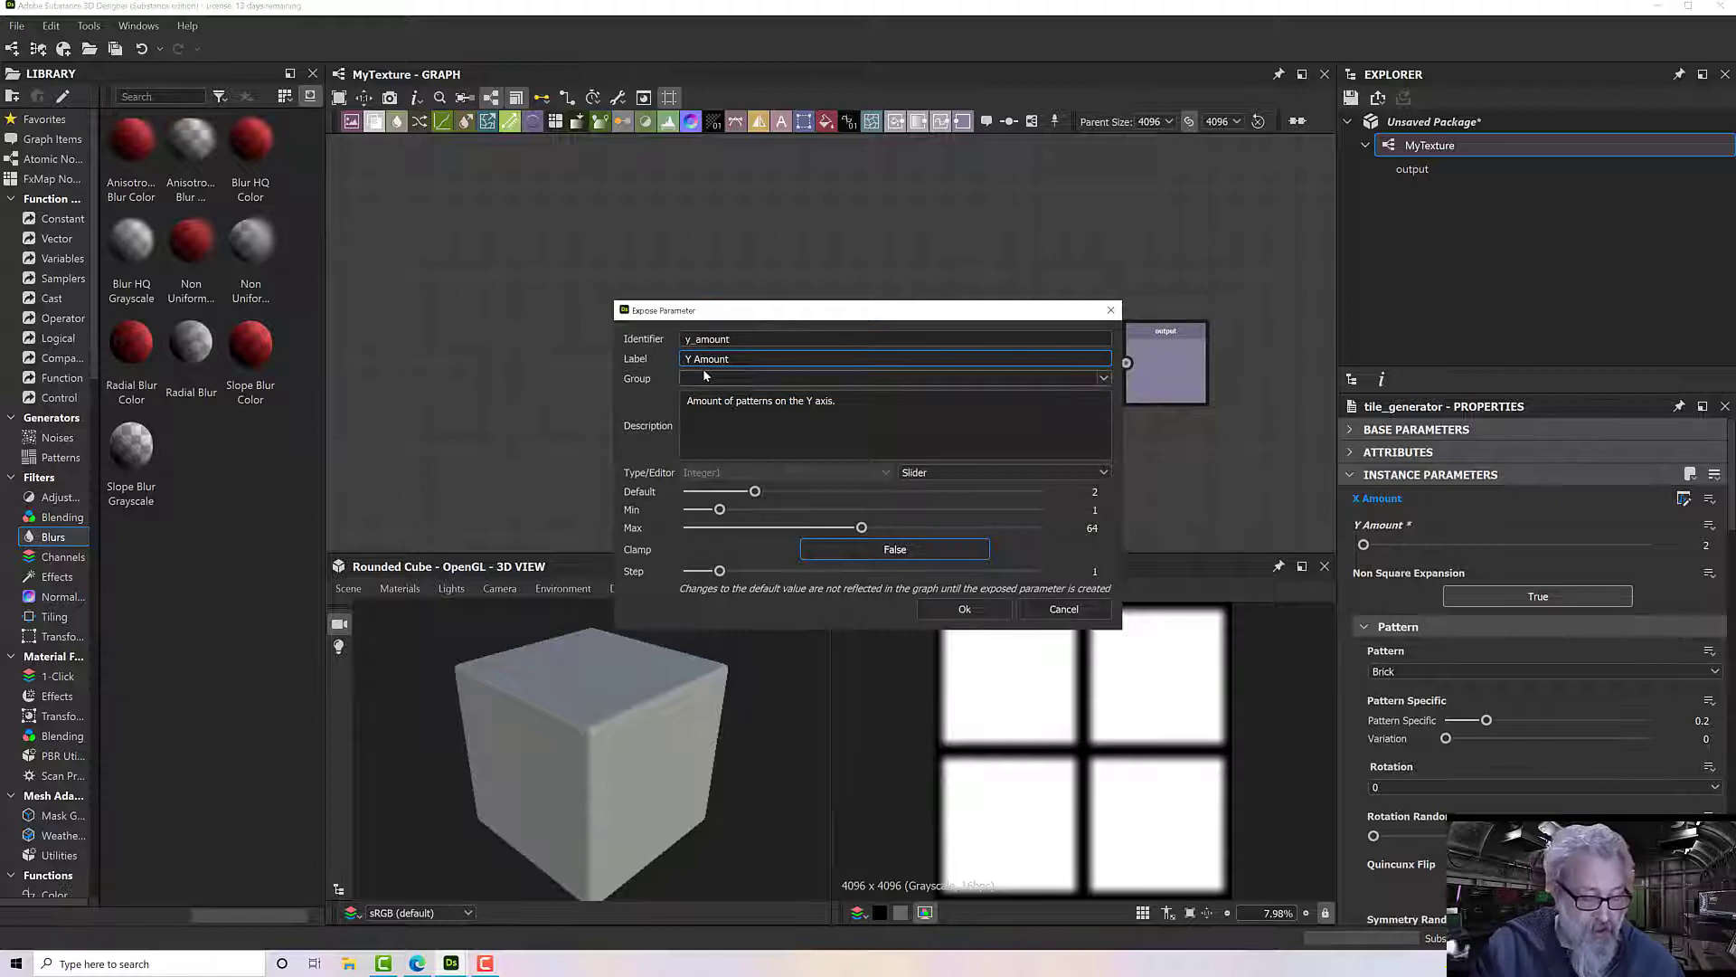
type("Tile")
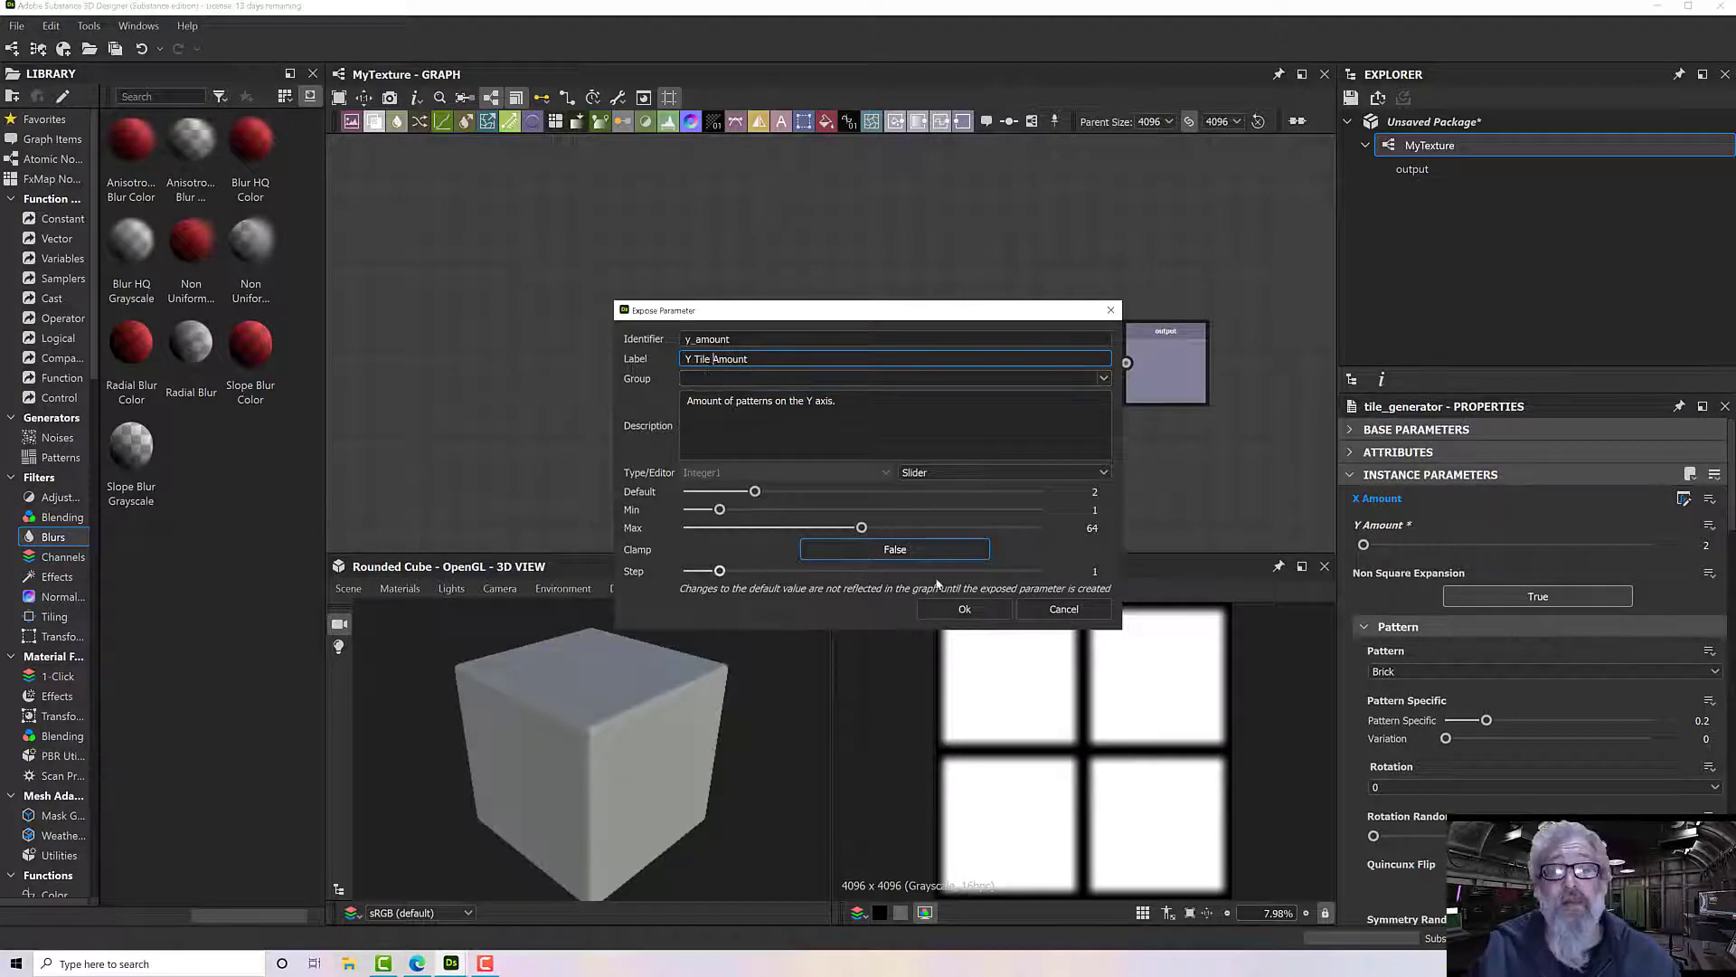
left_click(964, 609)
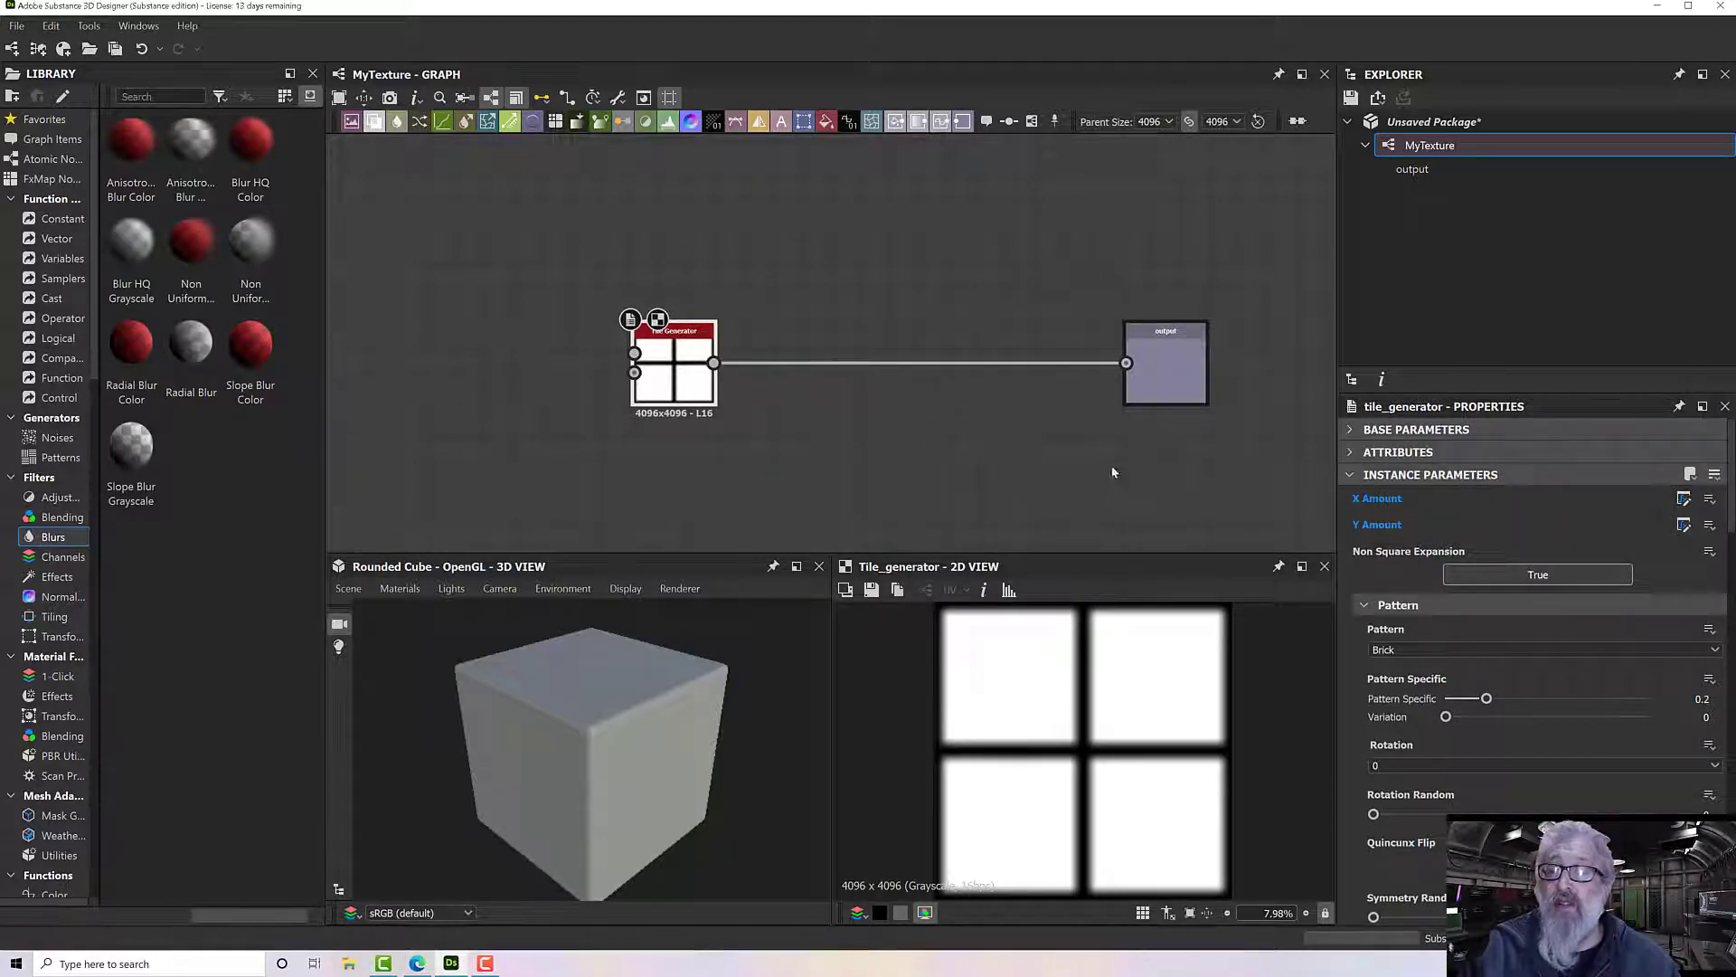
Step: Review the graph's exposed input parameters, checking the settings of X Tile Amount
left_click(946, 445)
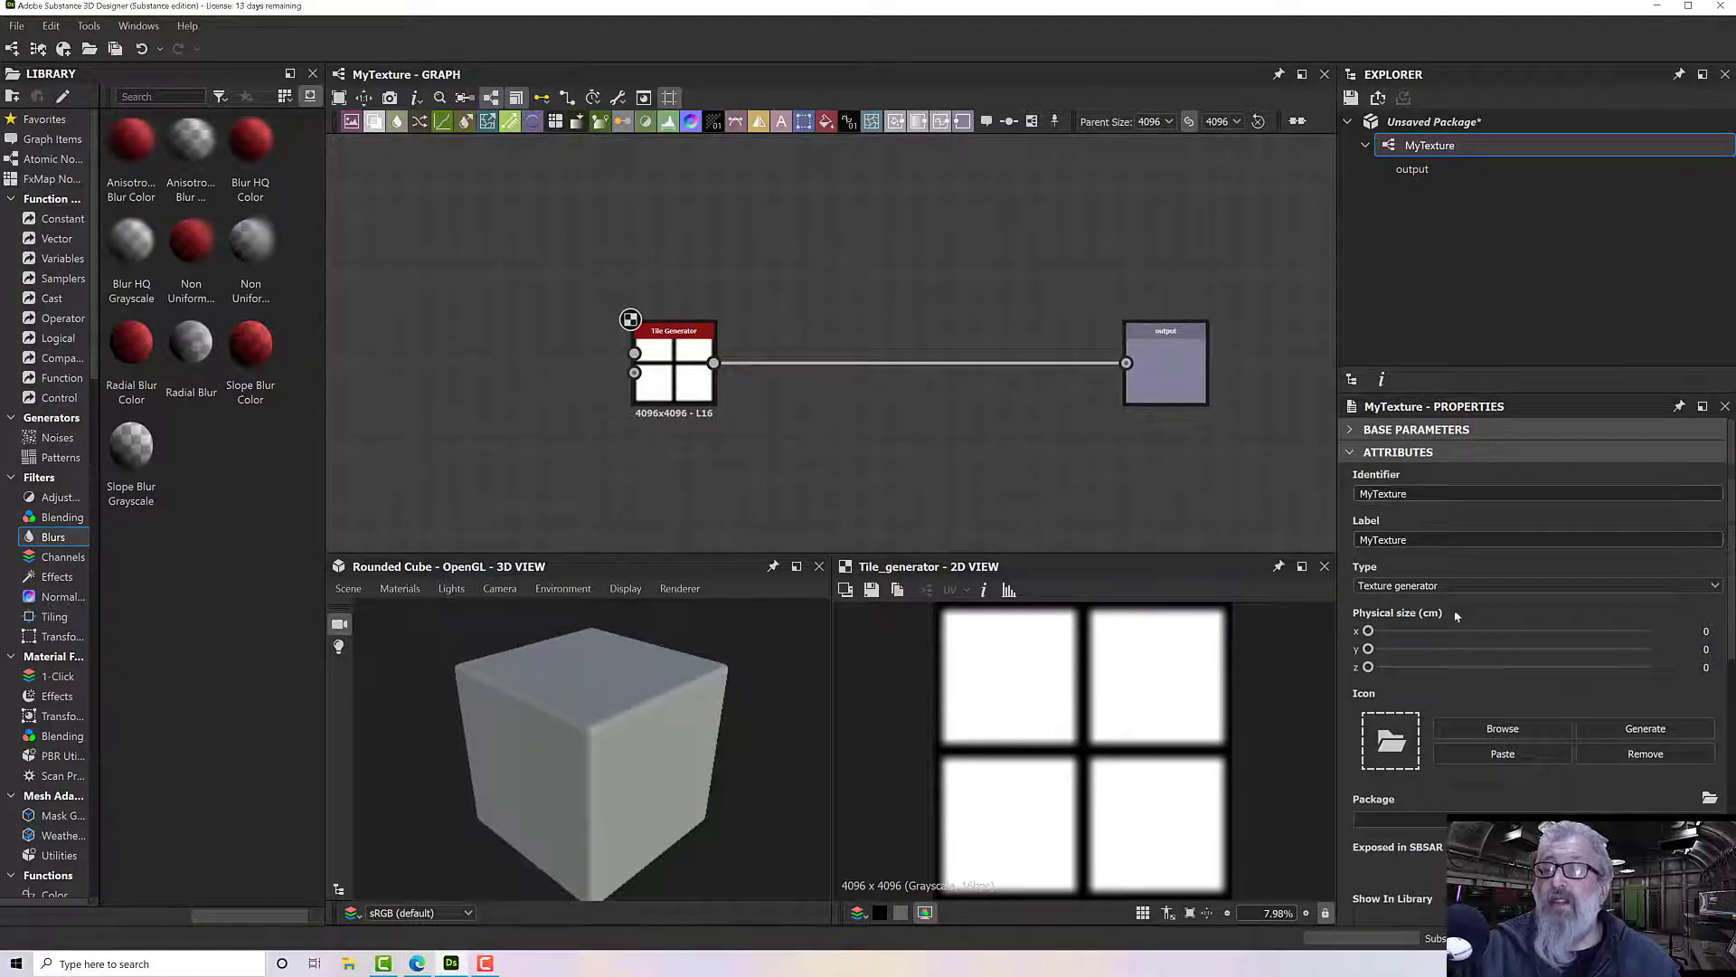
scroll(1438, 681, "down", 3)
scroll(1438, 681, "down", 5)
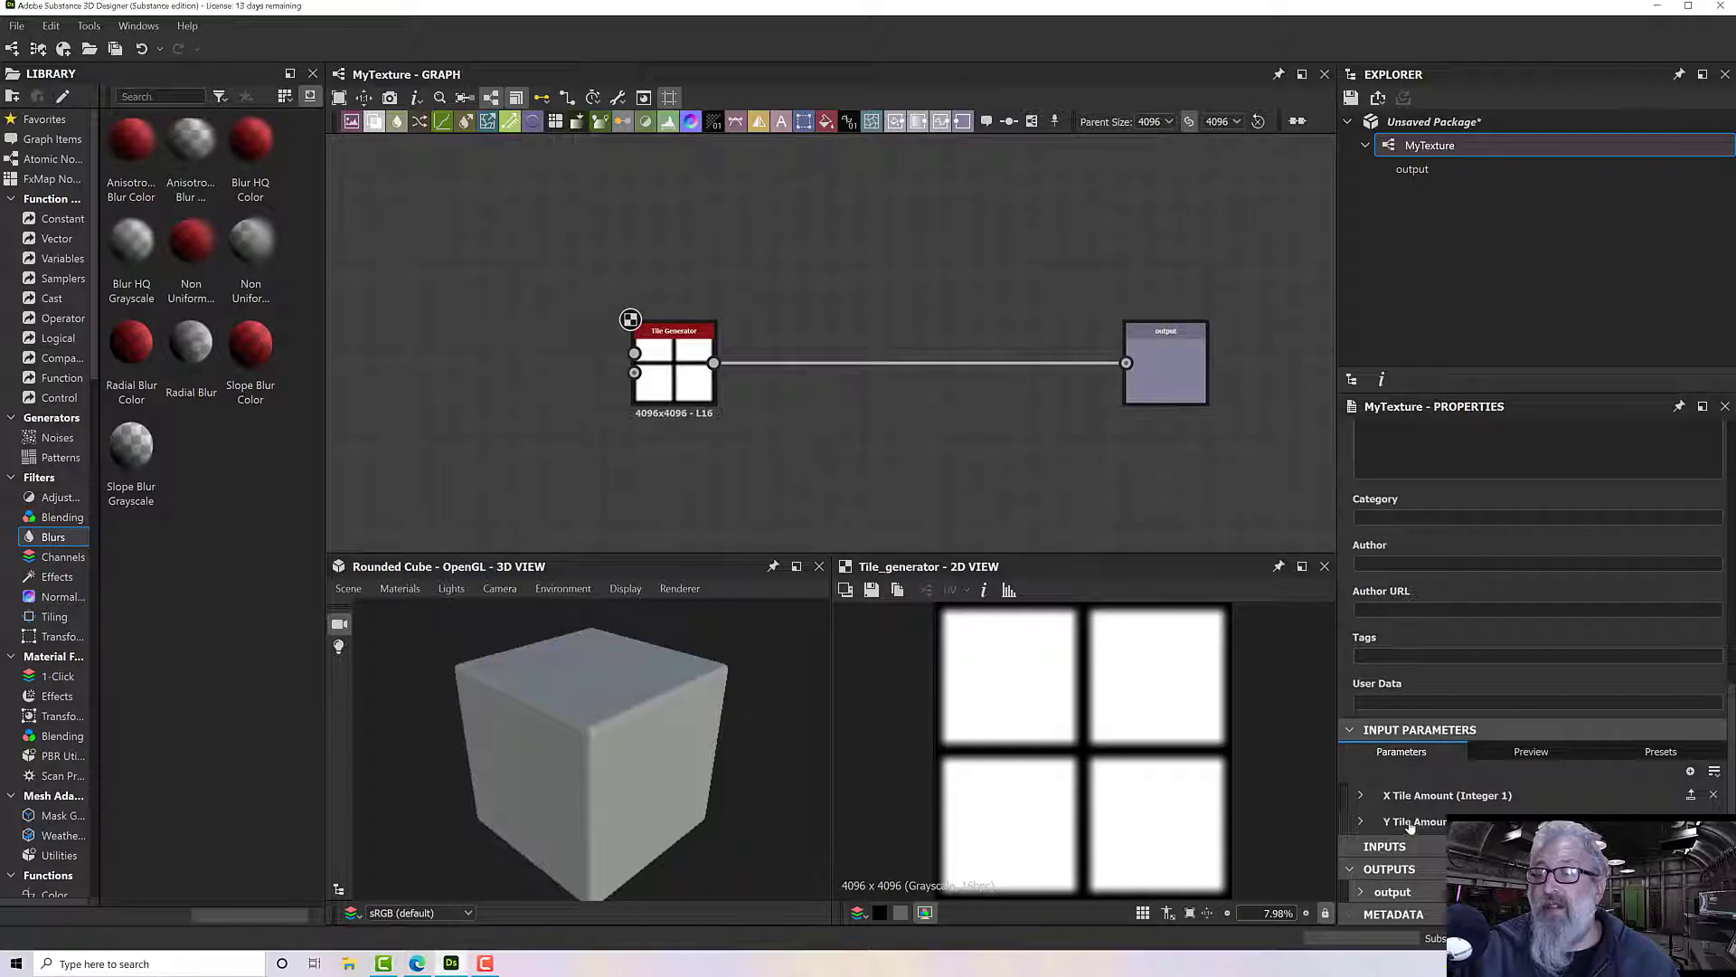
left_click(1361, 795)
scroll(1361, 795, "down", 1)
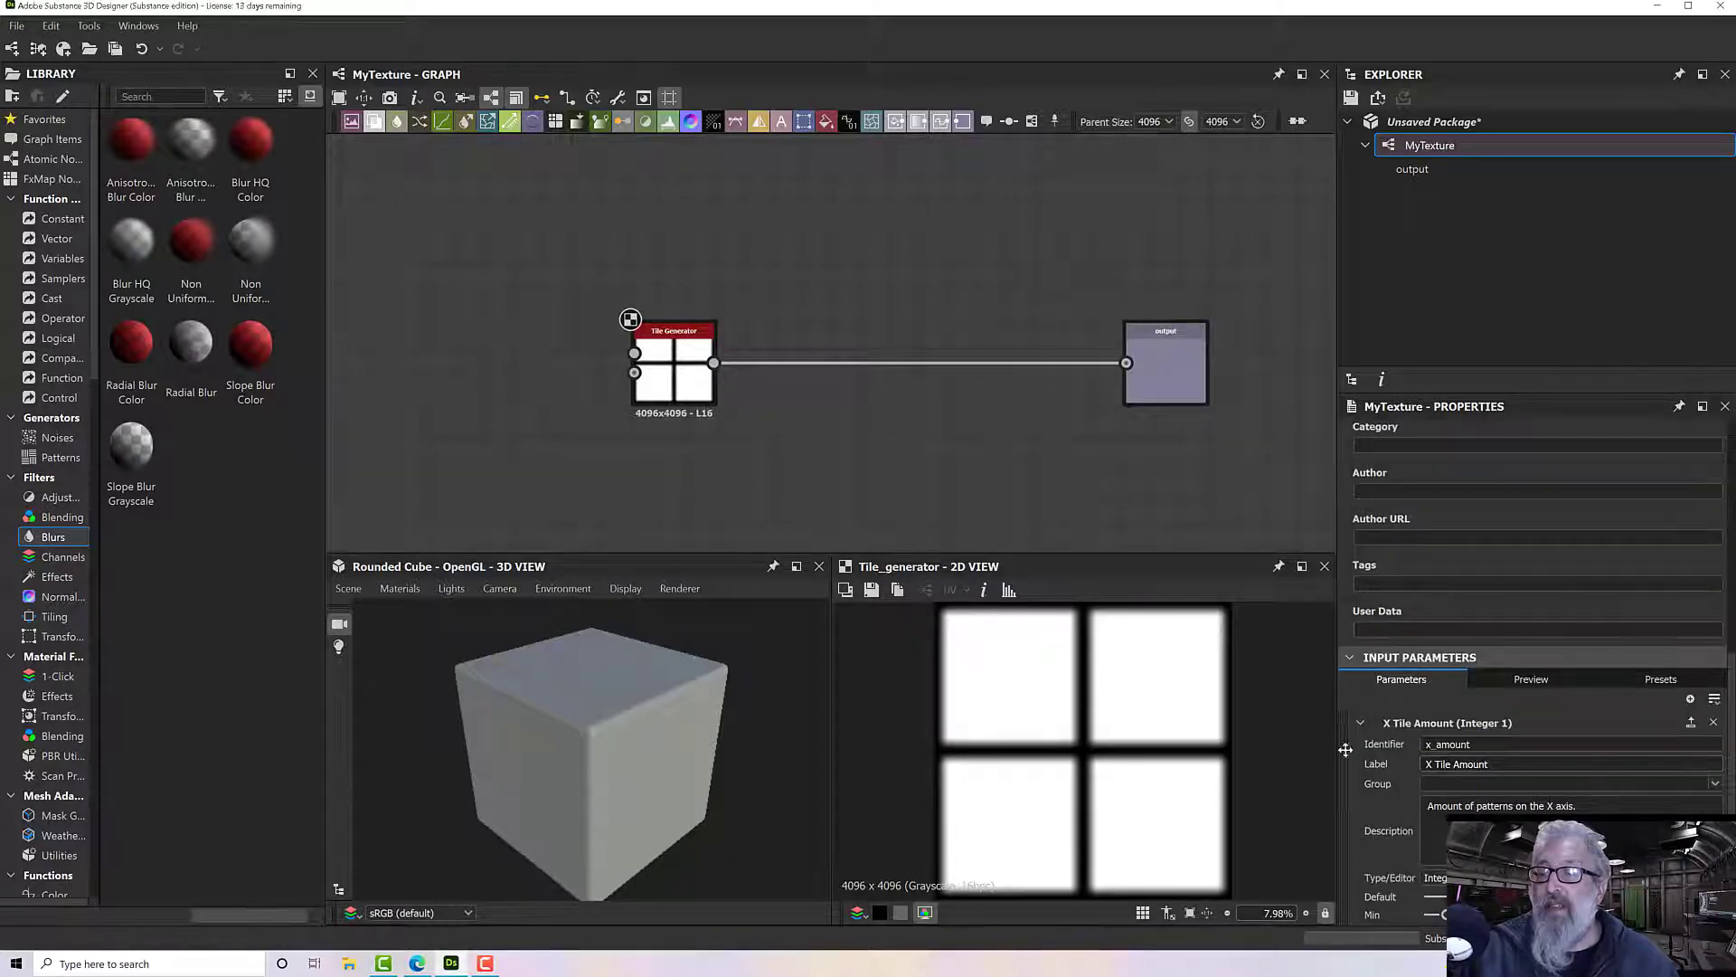
left_click(1360, 729)
Step: Set the Tile Generator's Pattern to Image Input
middle_click_drag(810, 439, 1146, 457)
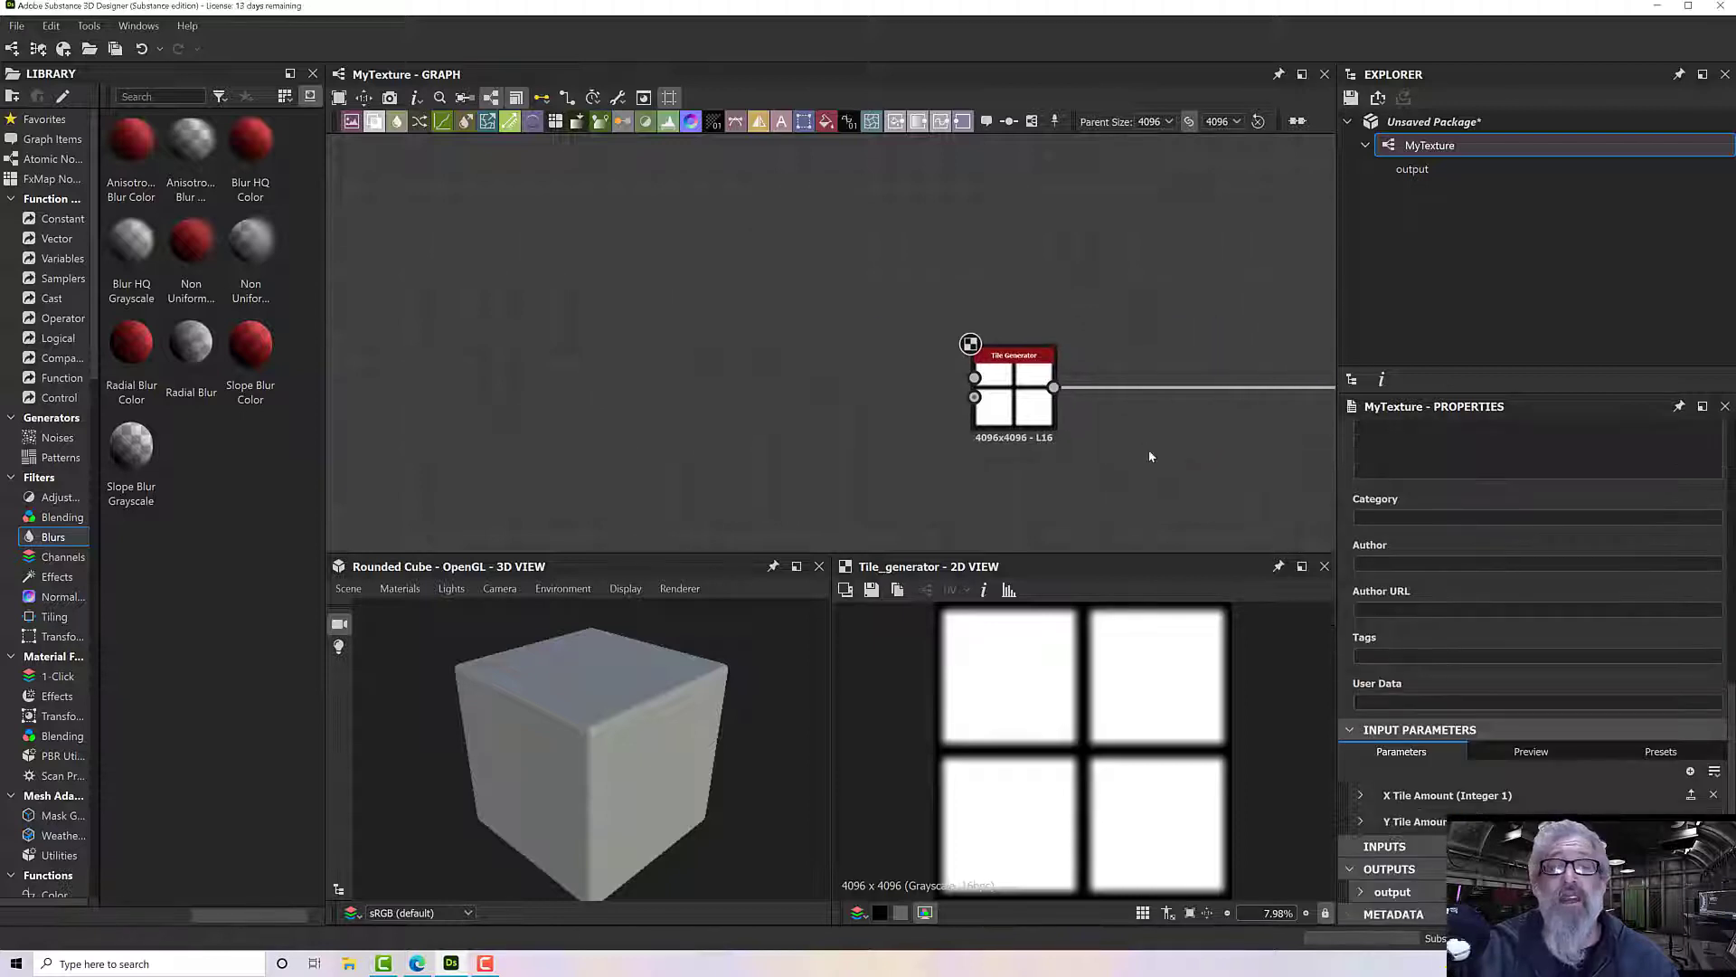
scroll(1034, 426, "up", 3)
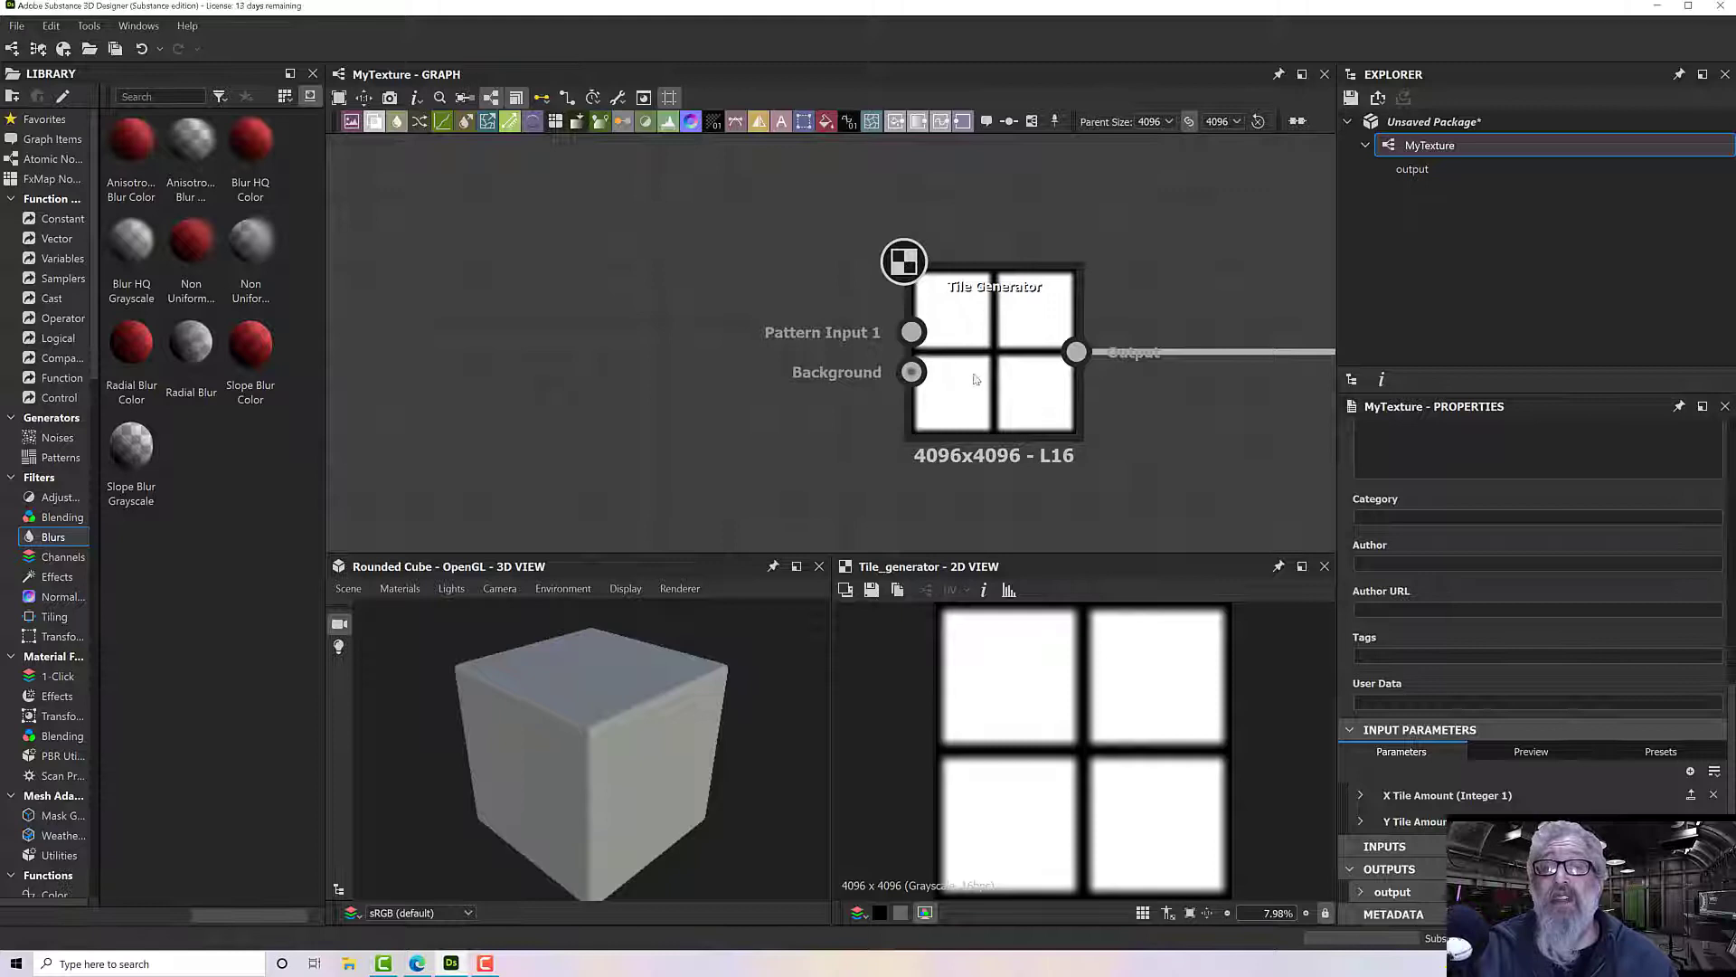
left_click(977, 380)
left_click(1027, 380)
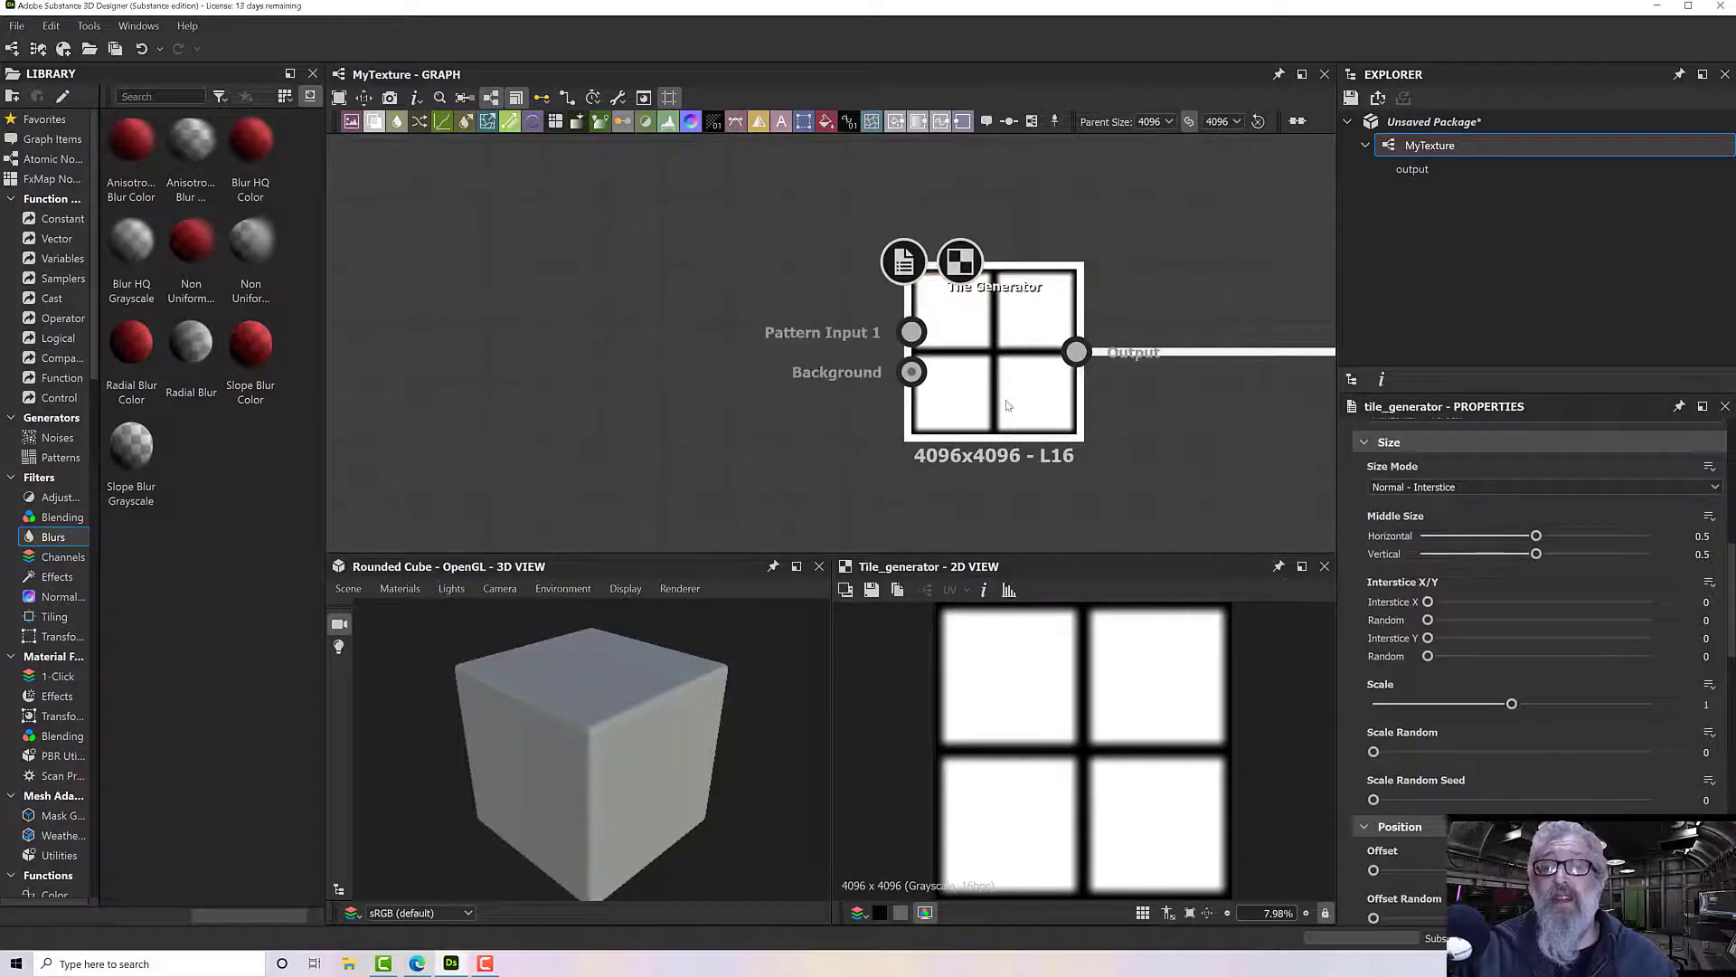
scroll(1473, 514, "down", 3)
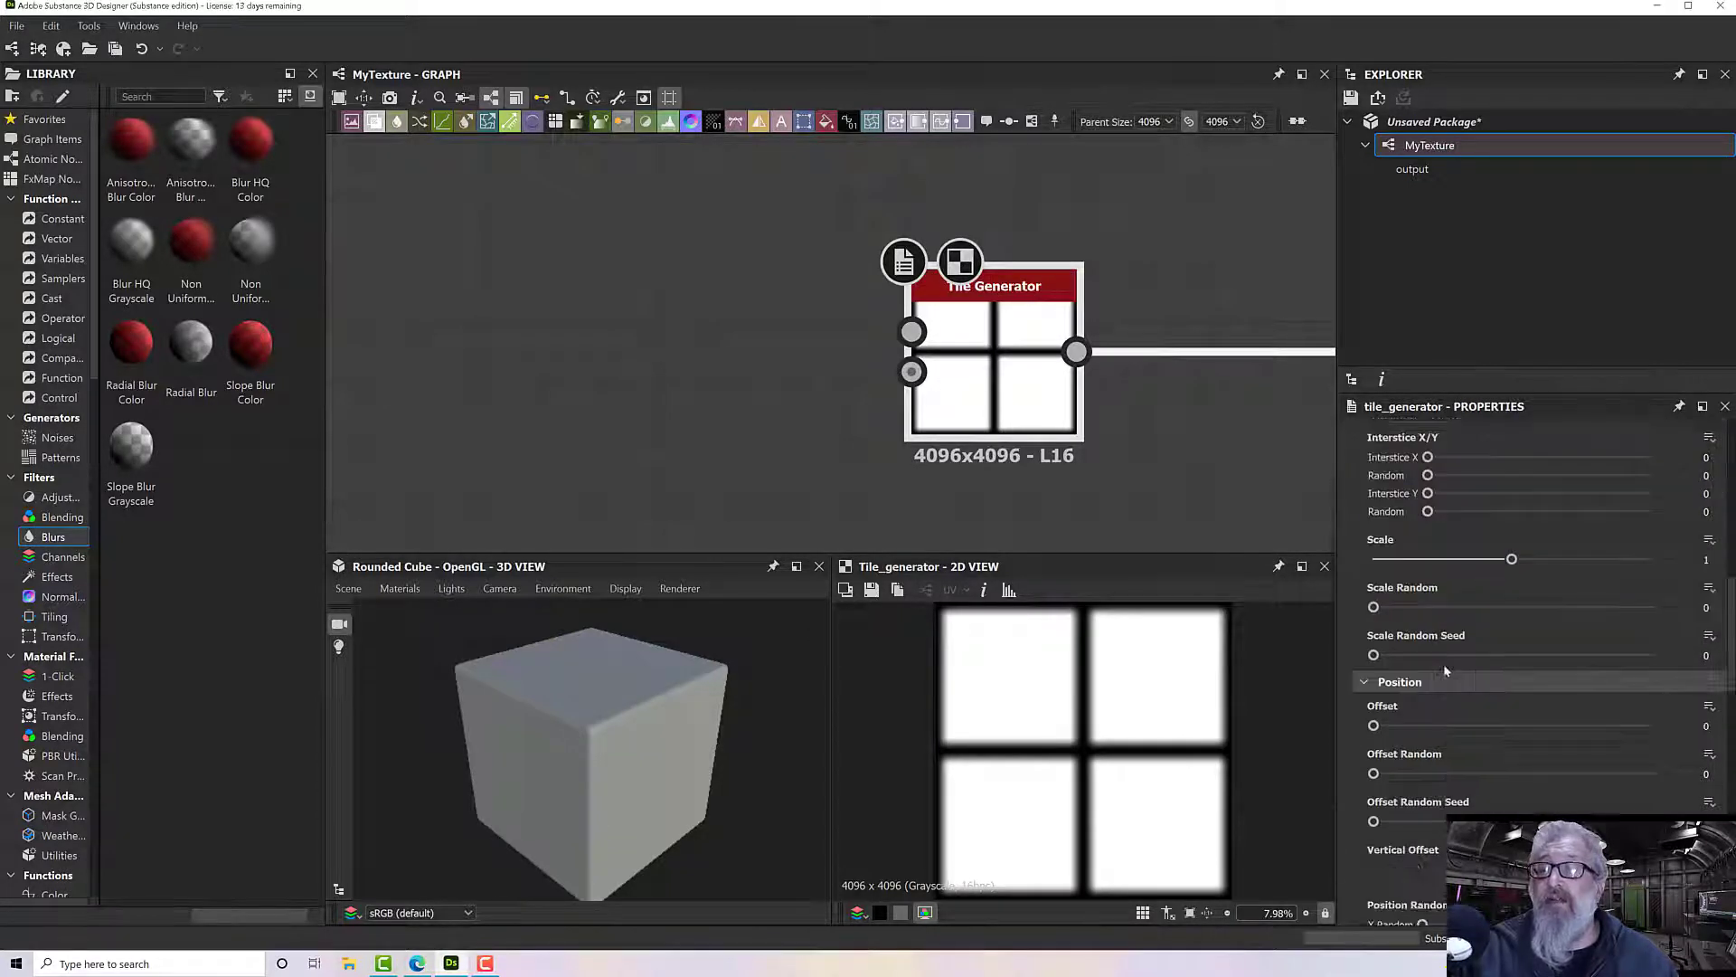
scroll(1410, 633, "up", 3)
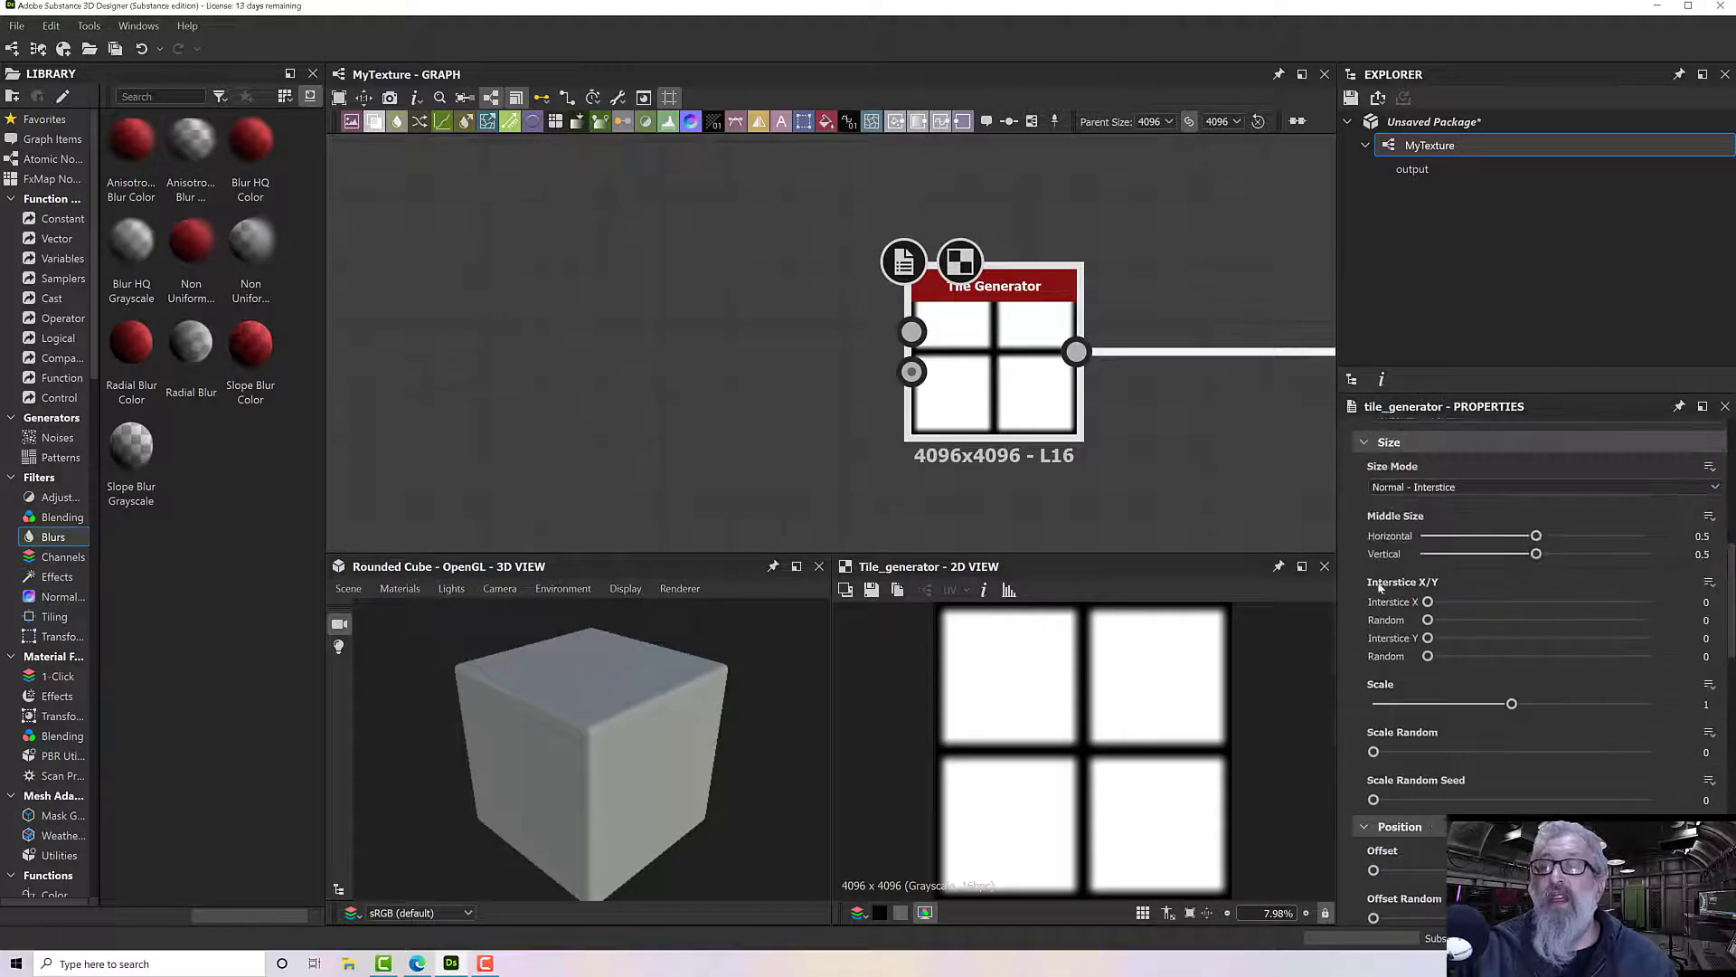
scroll(1483, 579, "up", 6)
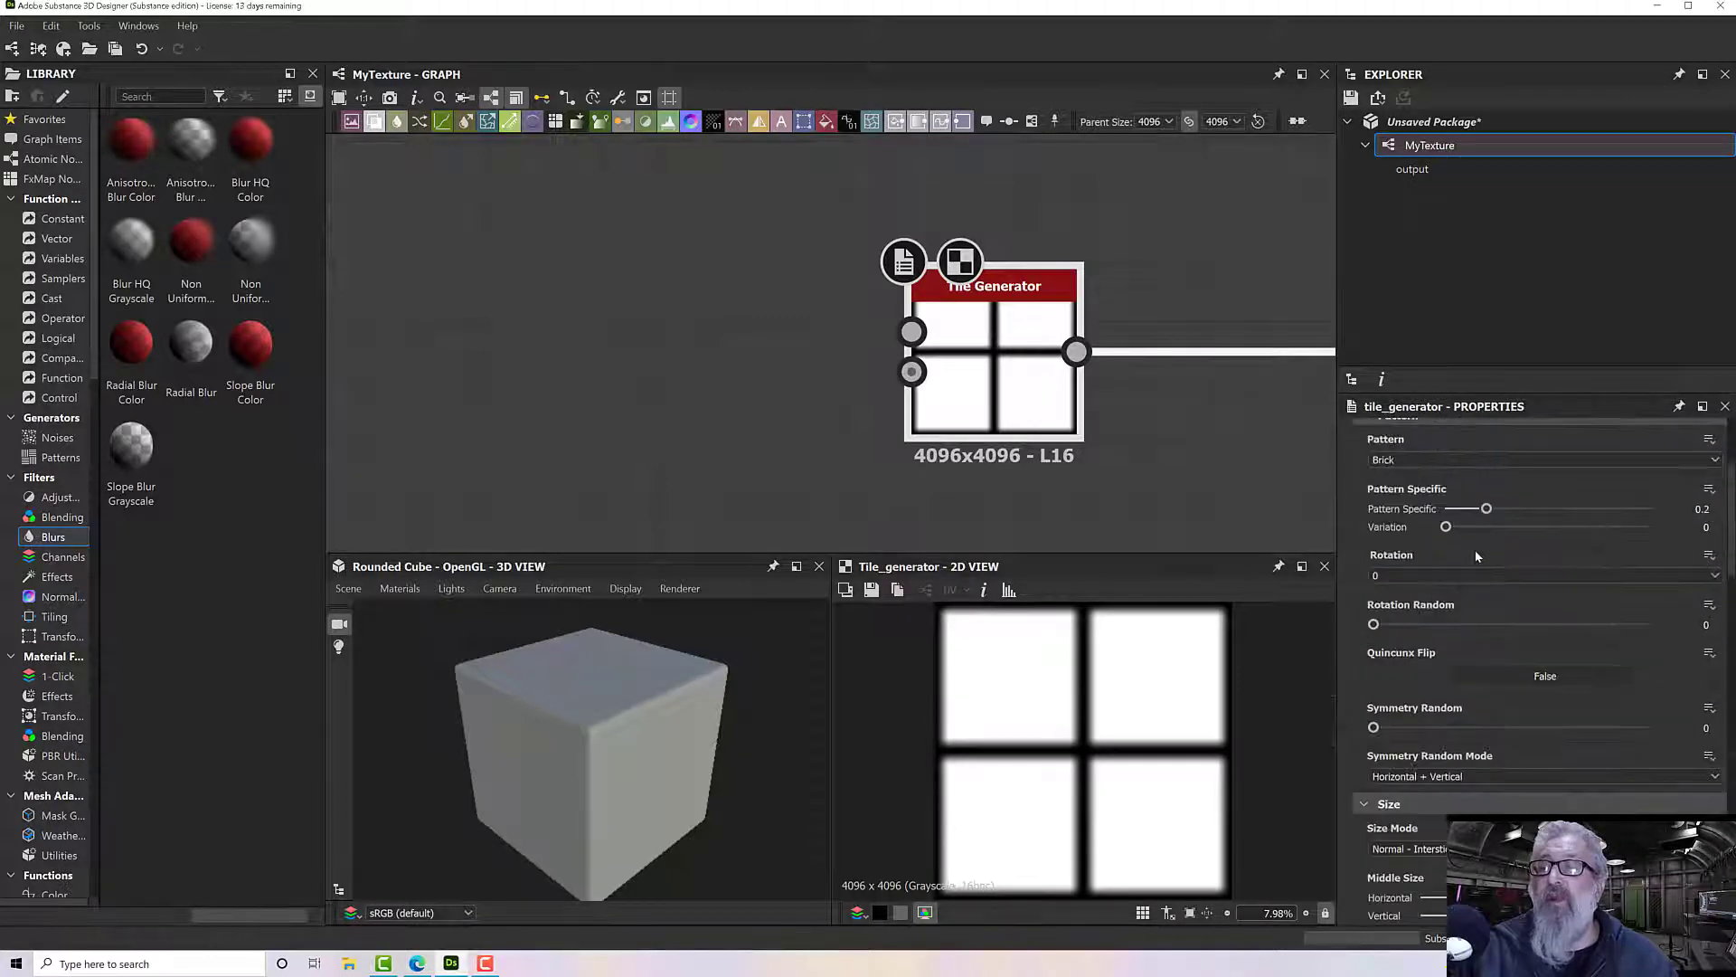
left_click(1421, 535)
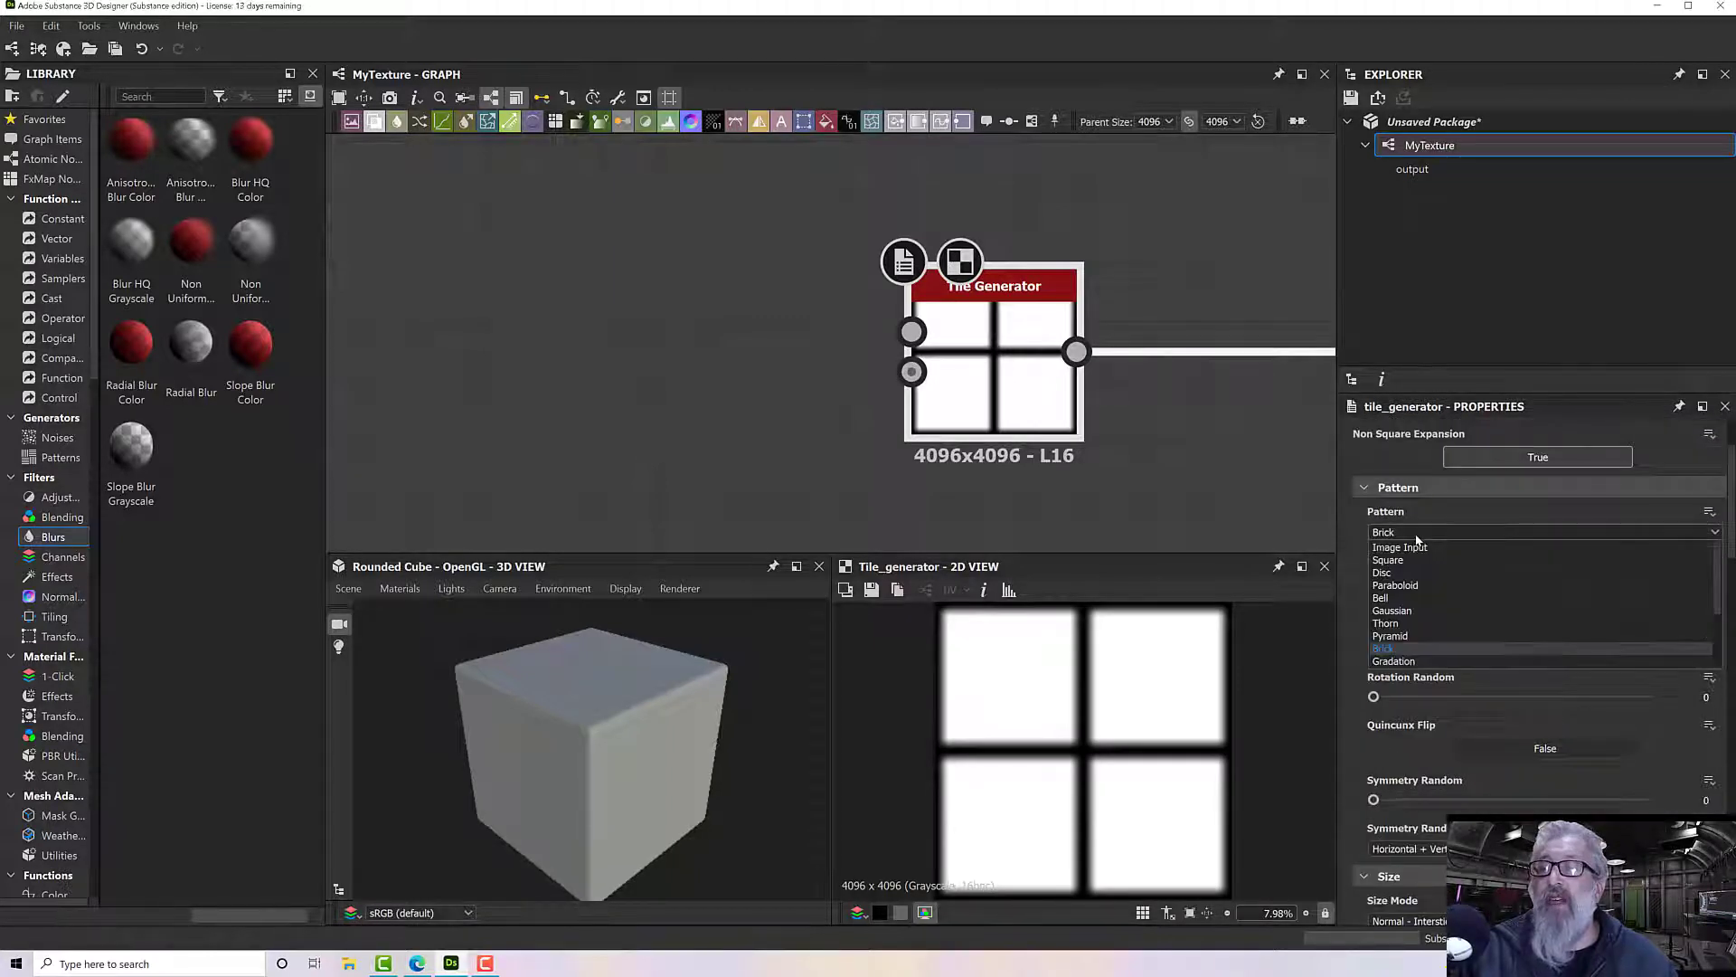
left_click(1417, 549)
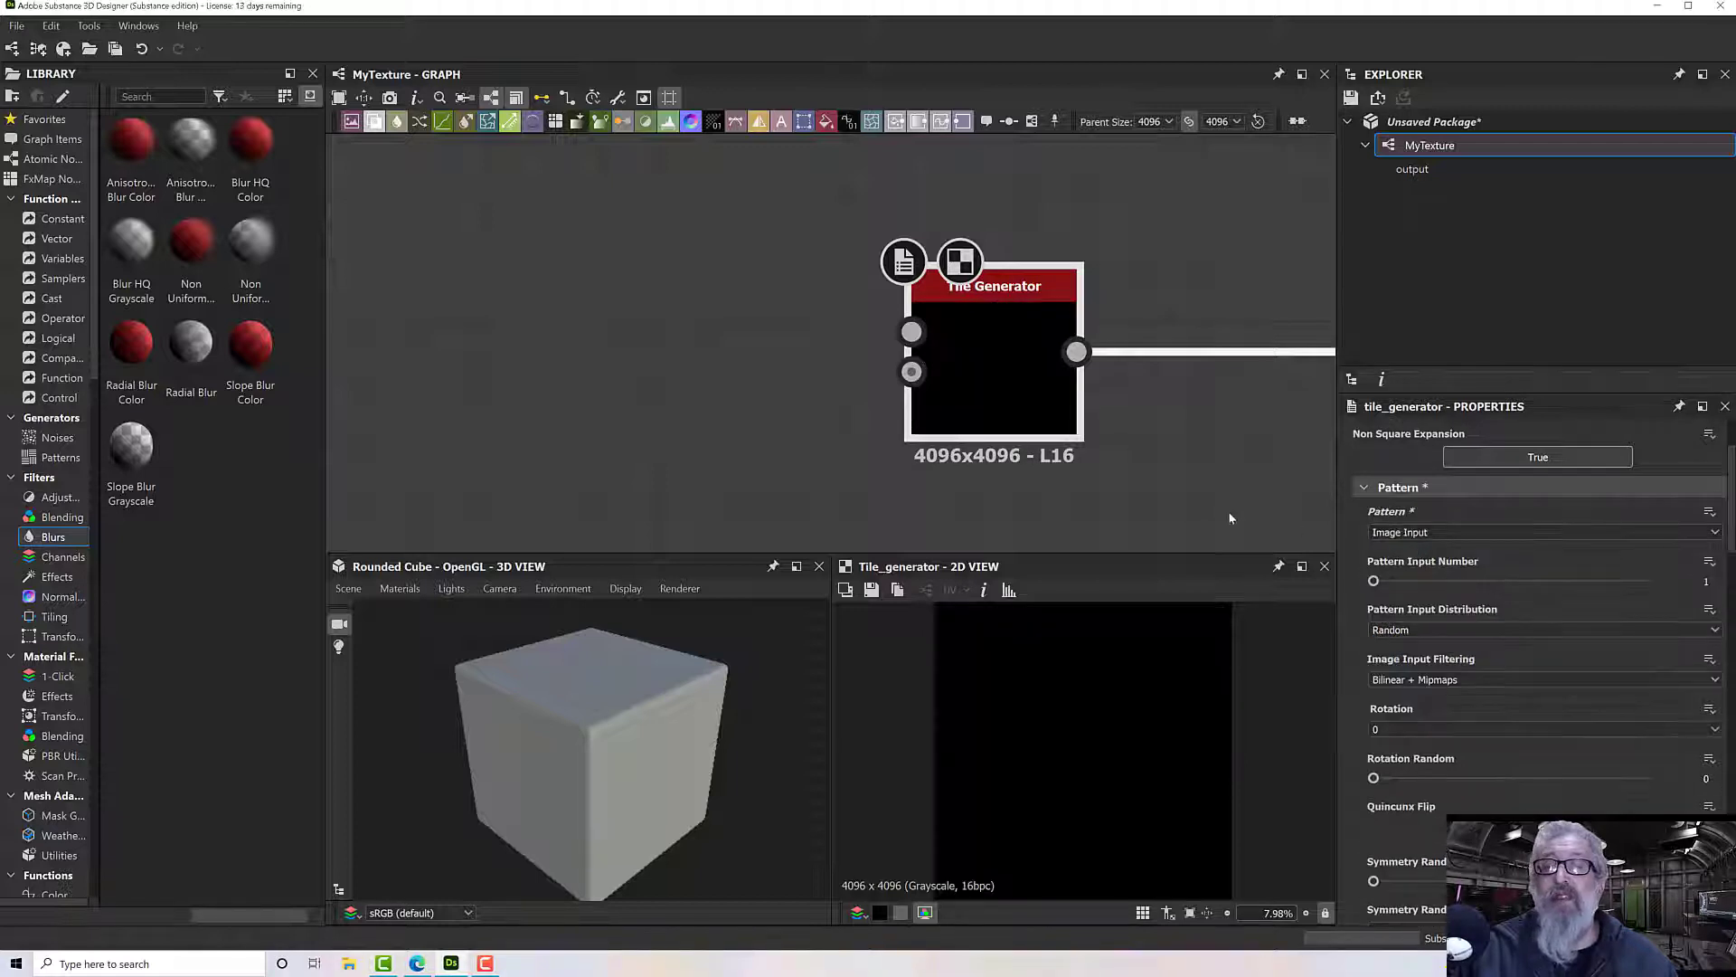
Step: Add a Shape node ahead of the Tile Generator and connect its output to Pattern Input 1
scroll(1230, 518, "down", 2)
middle_click_drag(1082, 425, 1027, 420)
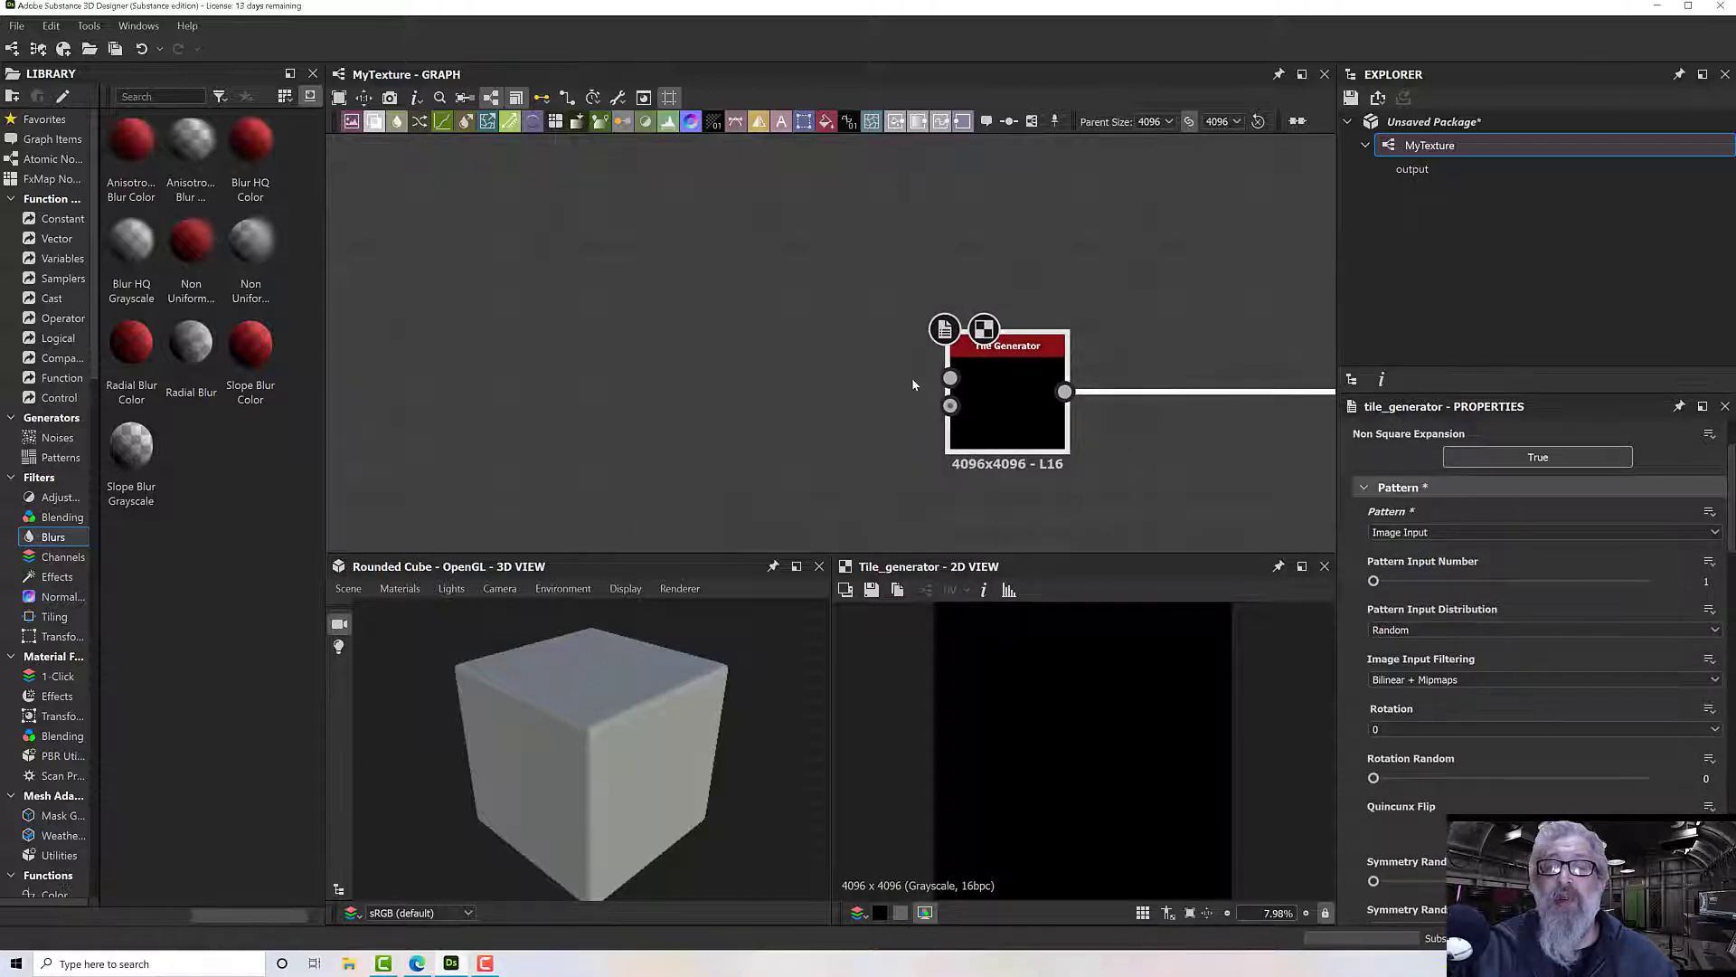
middle_click_drag(1116, 441, 1136, 447)
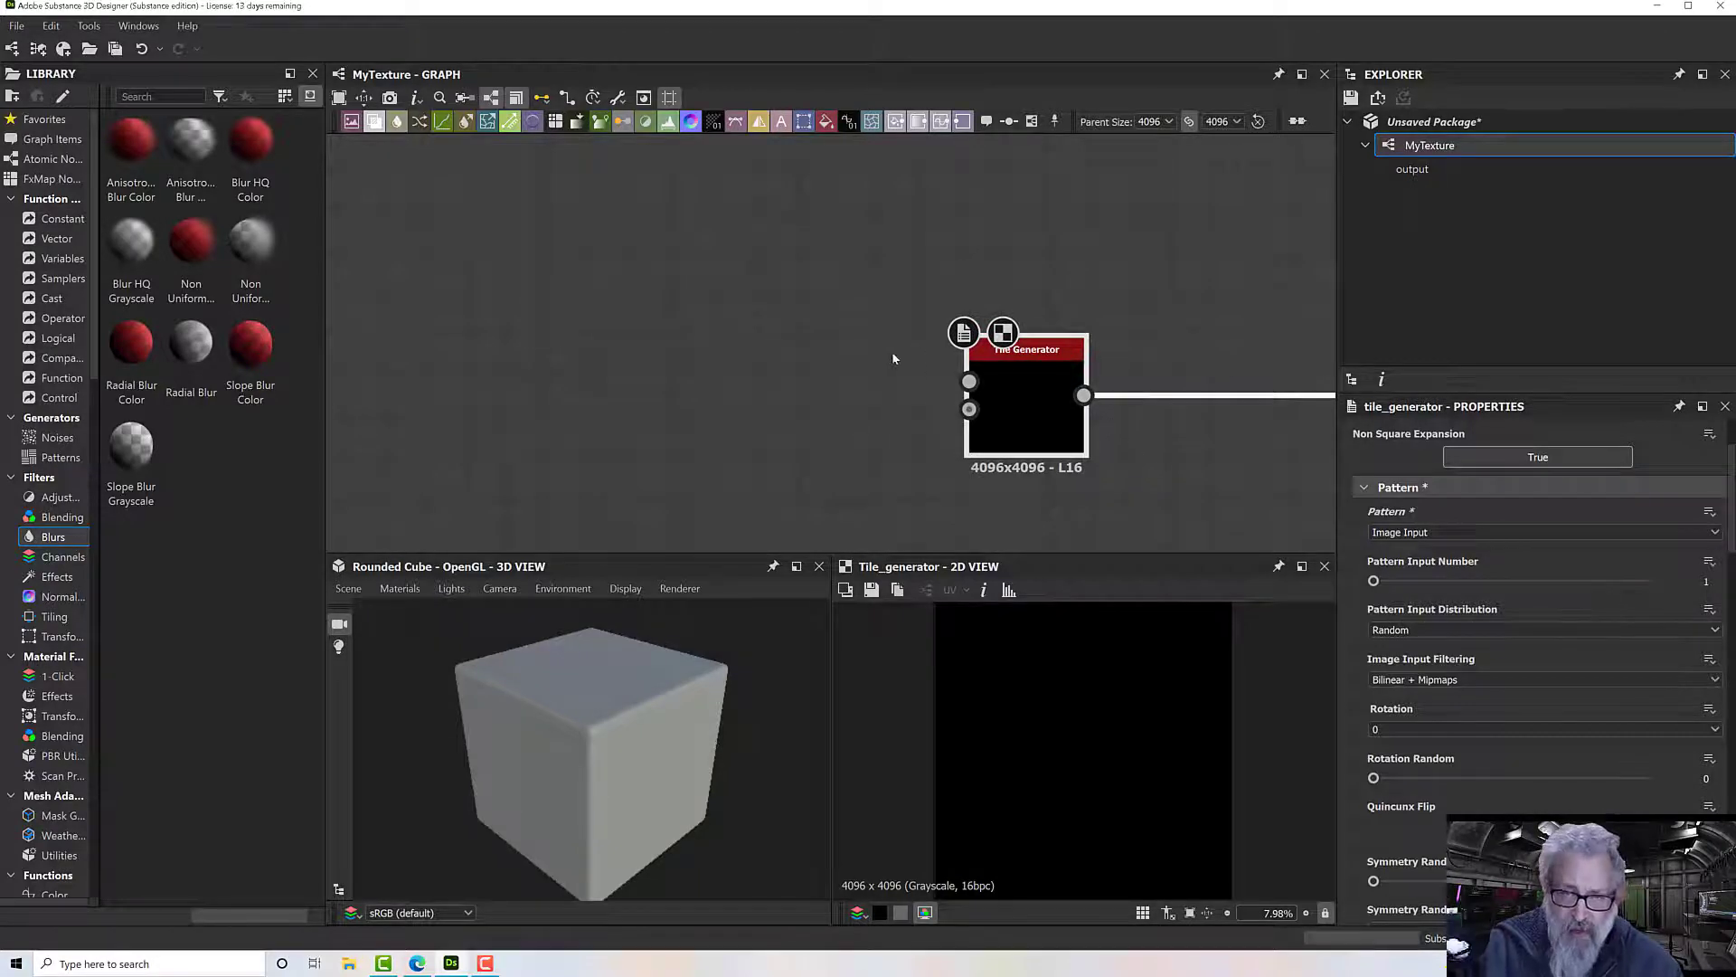
middle_click_drag(862, 354, 967, 344)
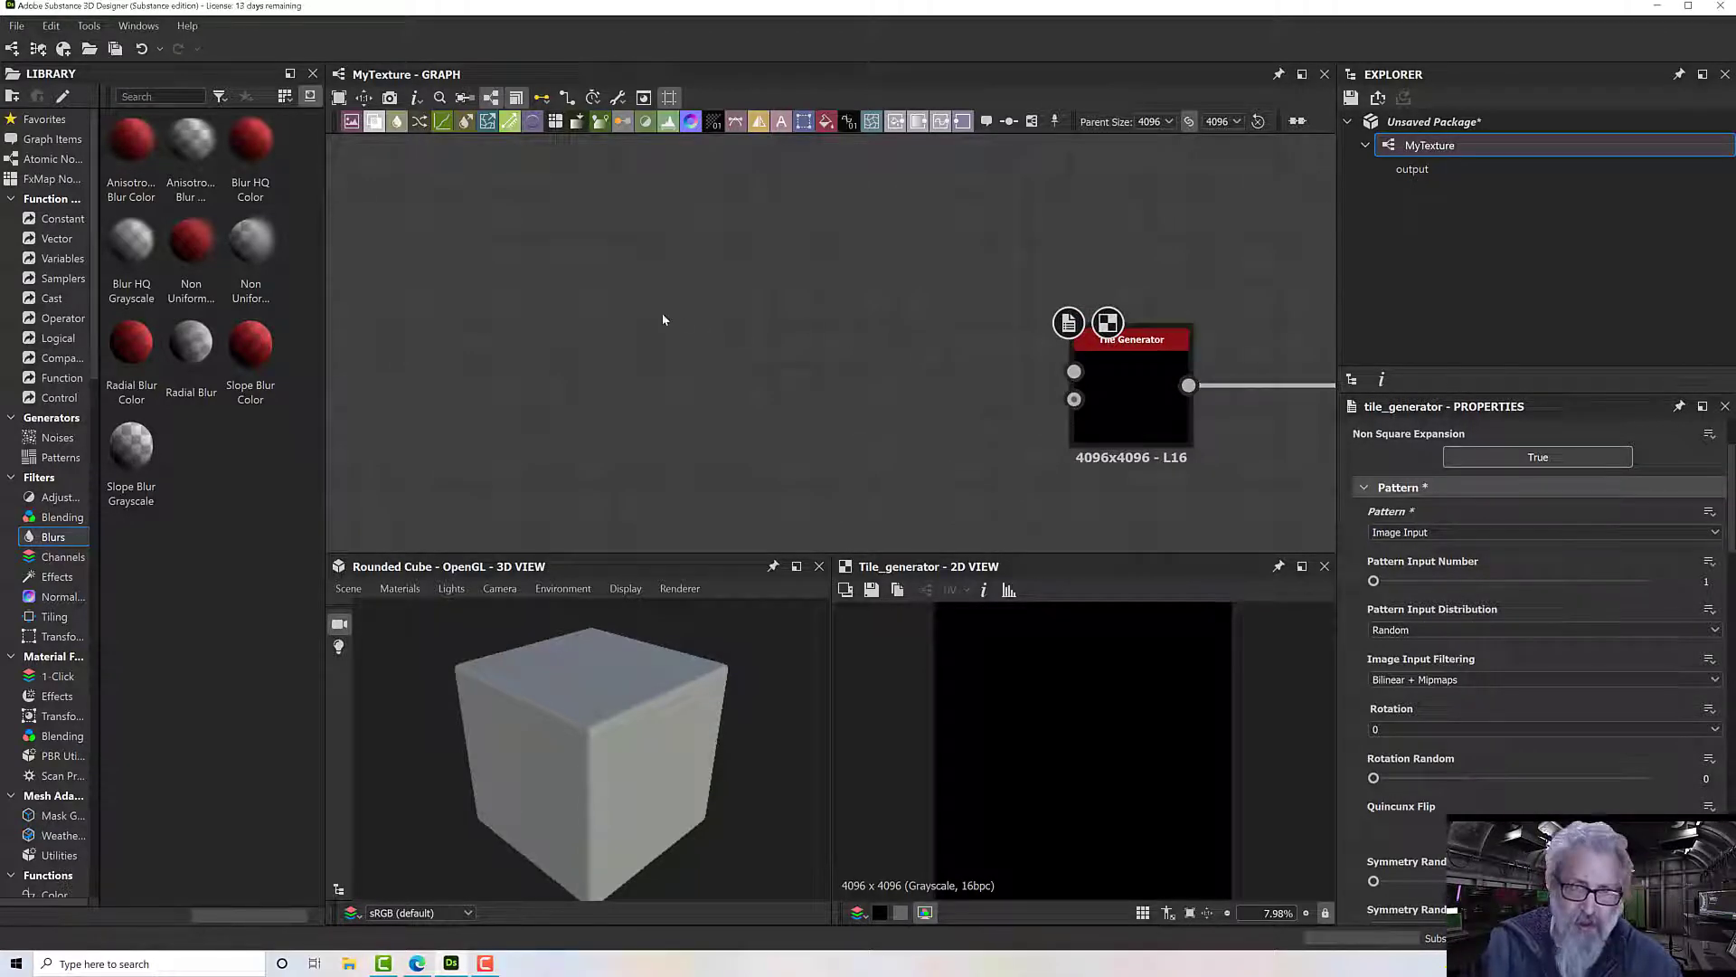
key("space")
type("shape")
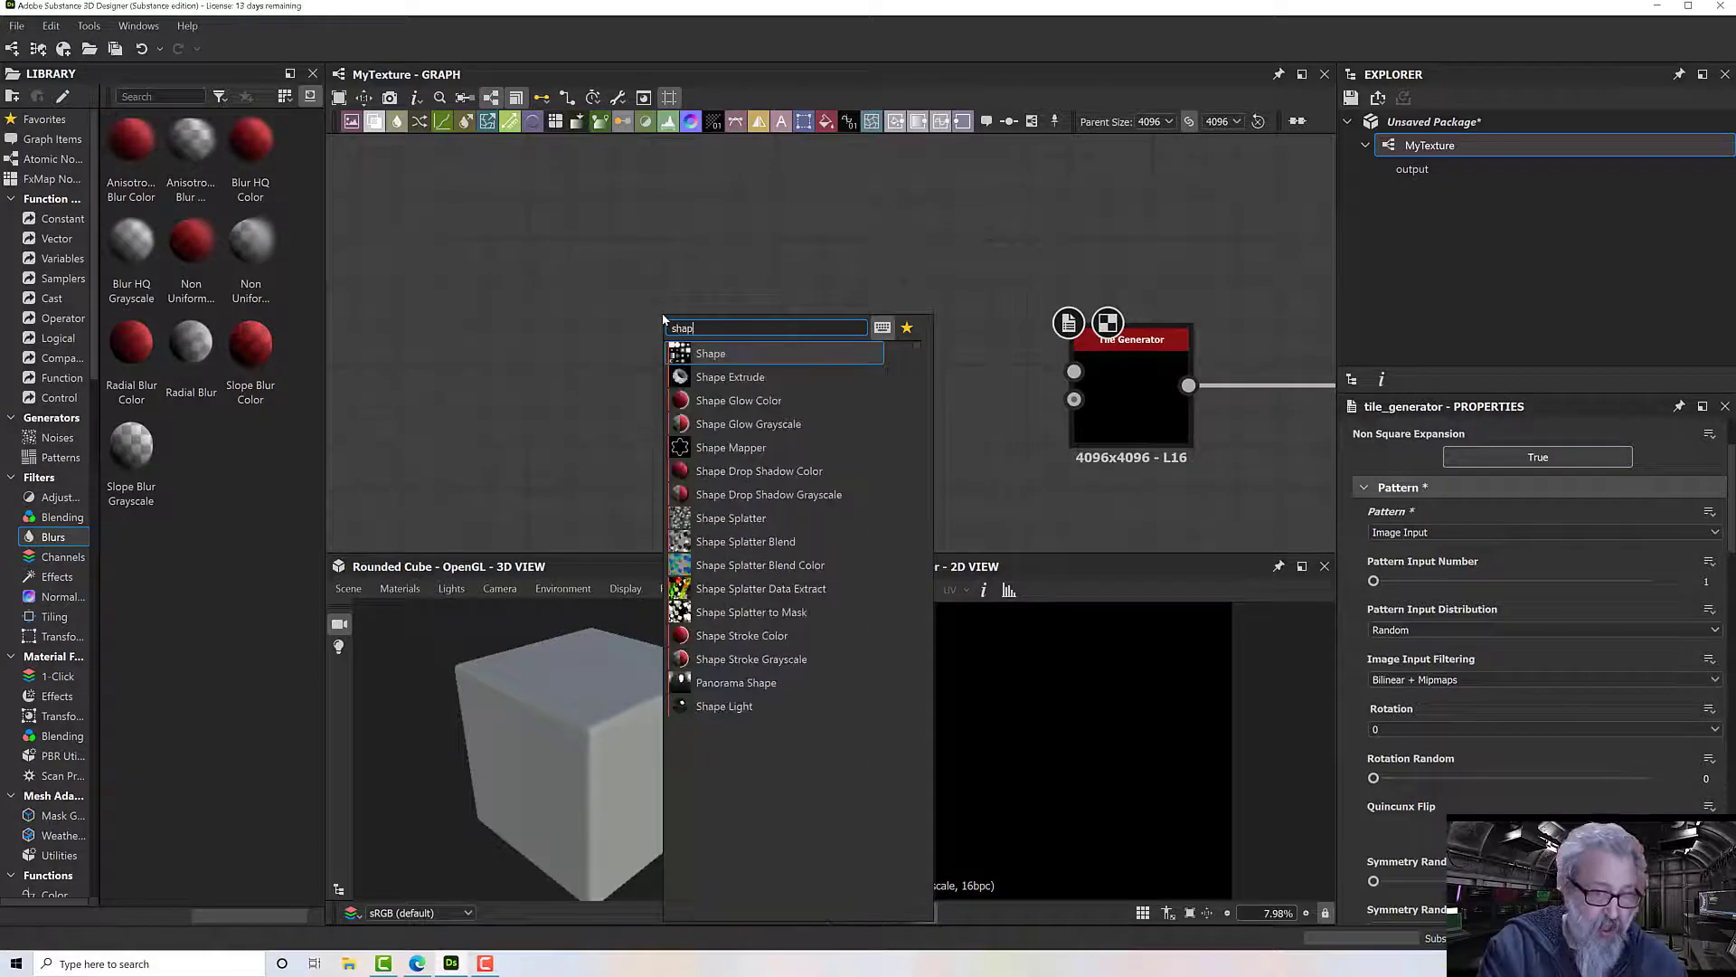
left_click(713, 355)
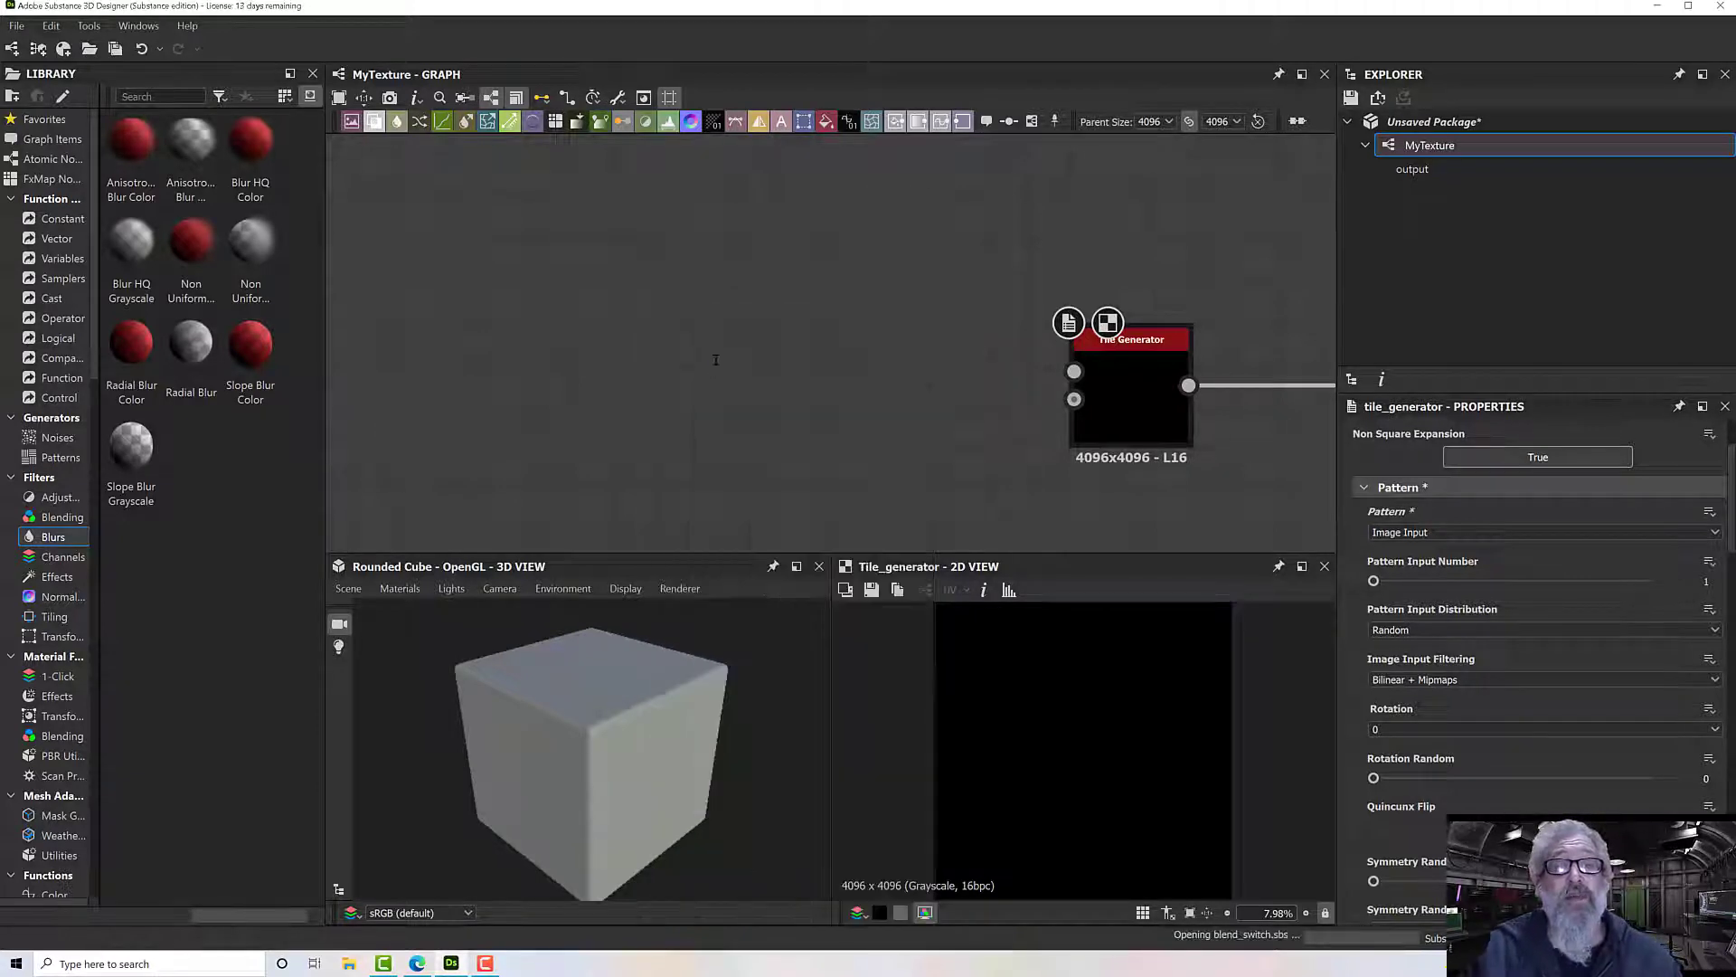
left_click_drag(692, 321, 1074, 372)
Step: Preview the Tile Generator's and the Shape's outputs in the 2D view to compare them
left_click(1126, 390)
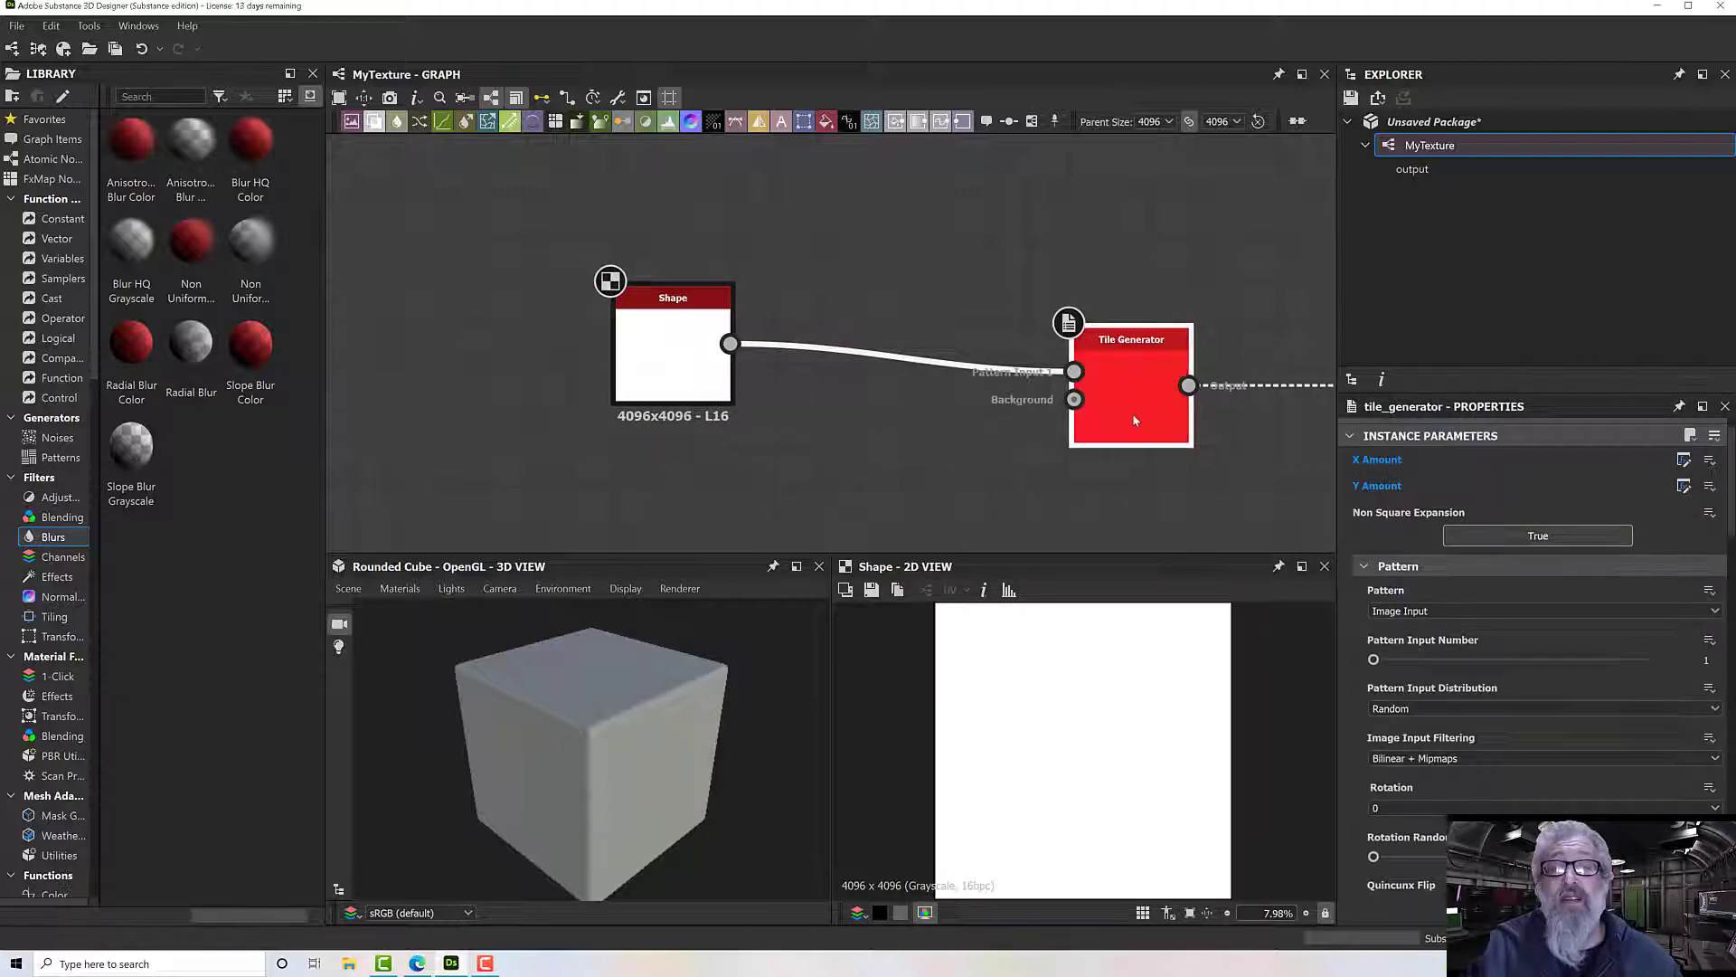
double_click(1135, 421)
scroll(1166, 660, "down", 2)
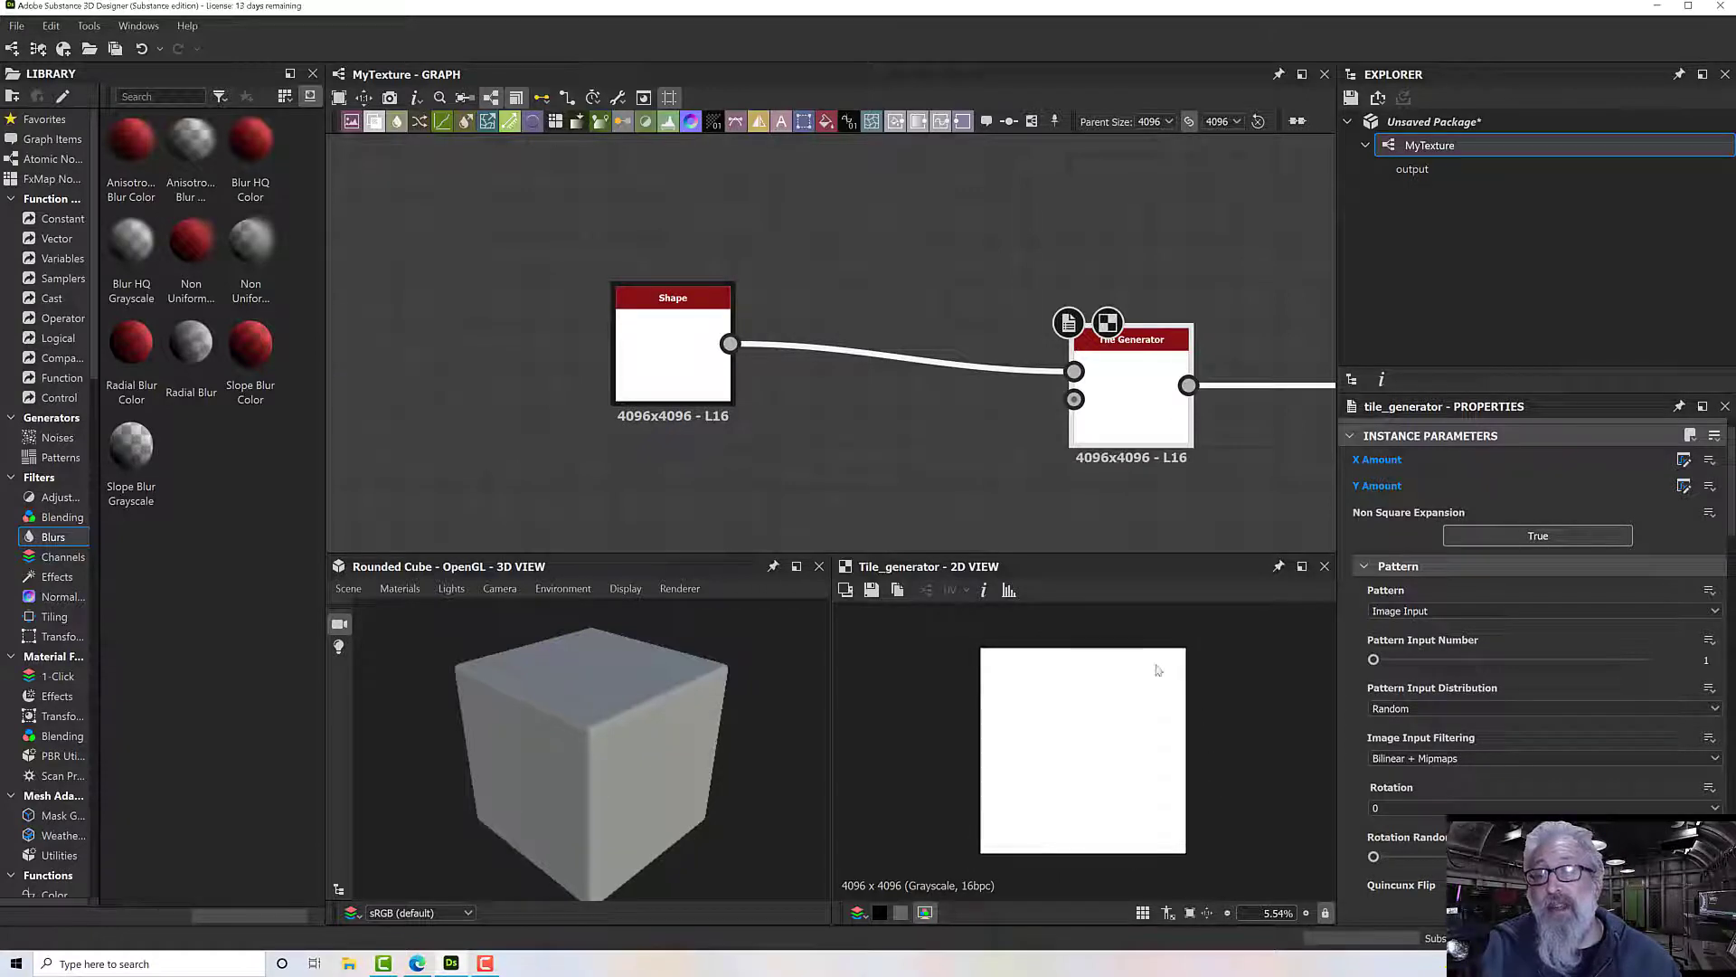
double_click(673, 353)
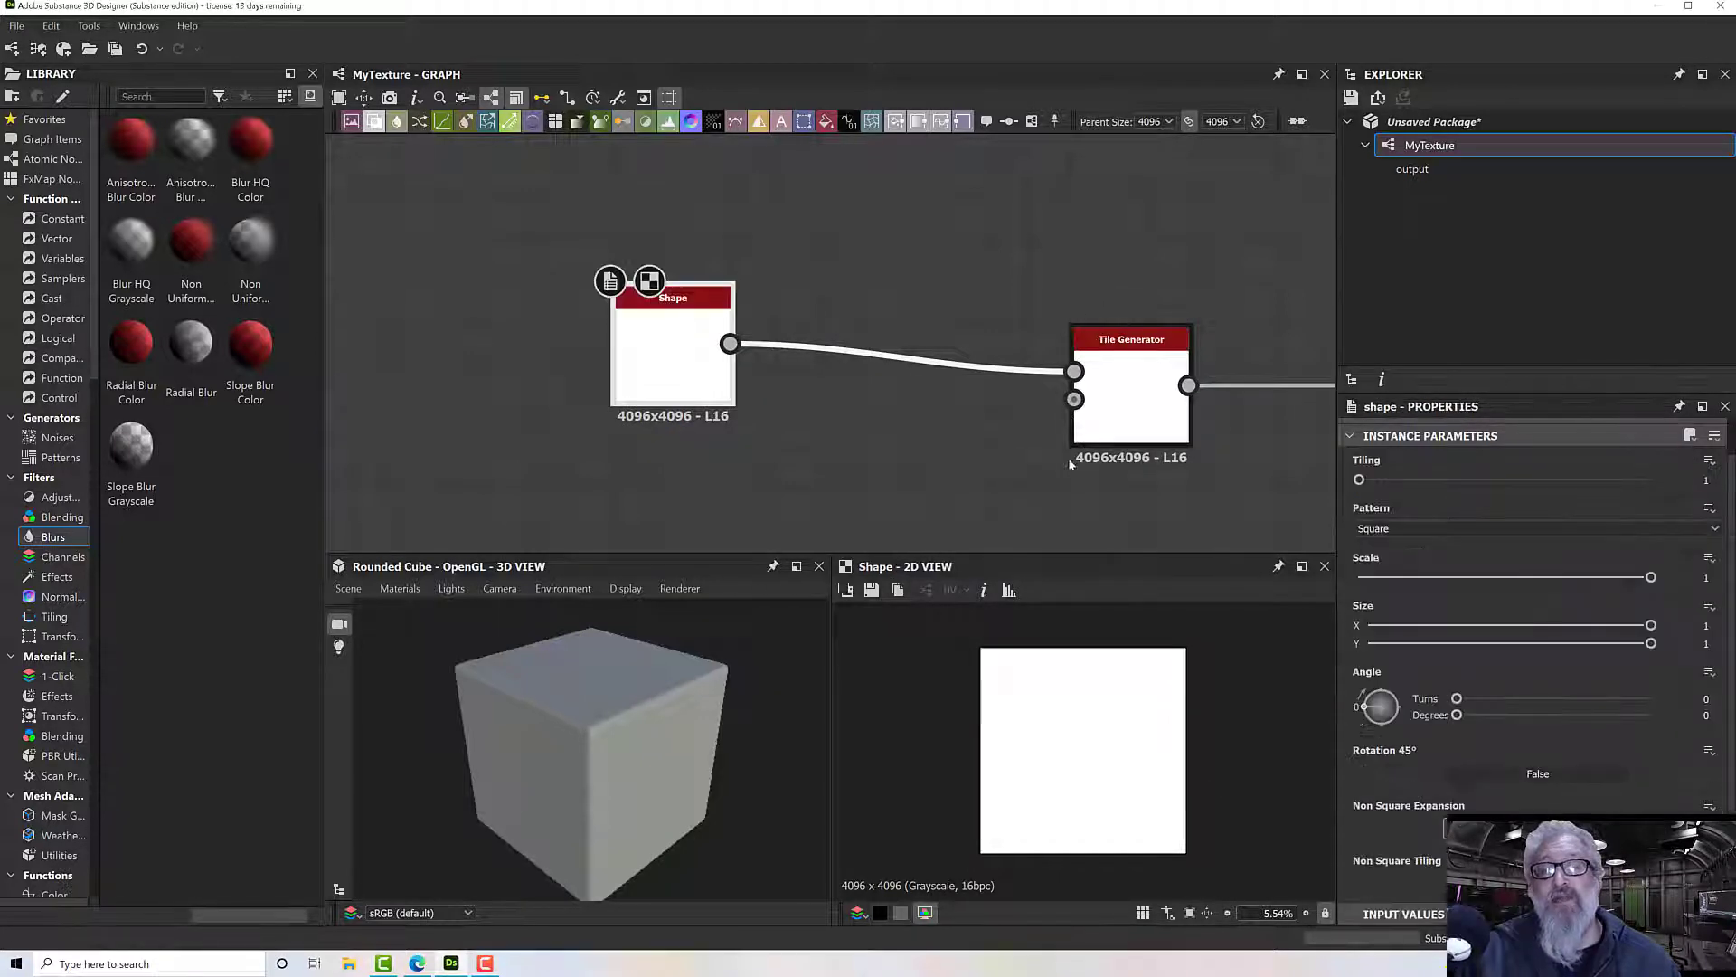
left_click(1123, 425)
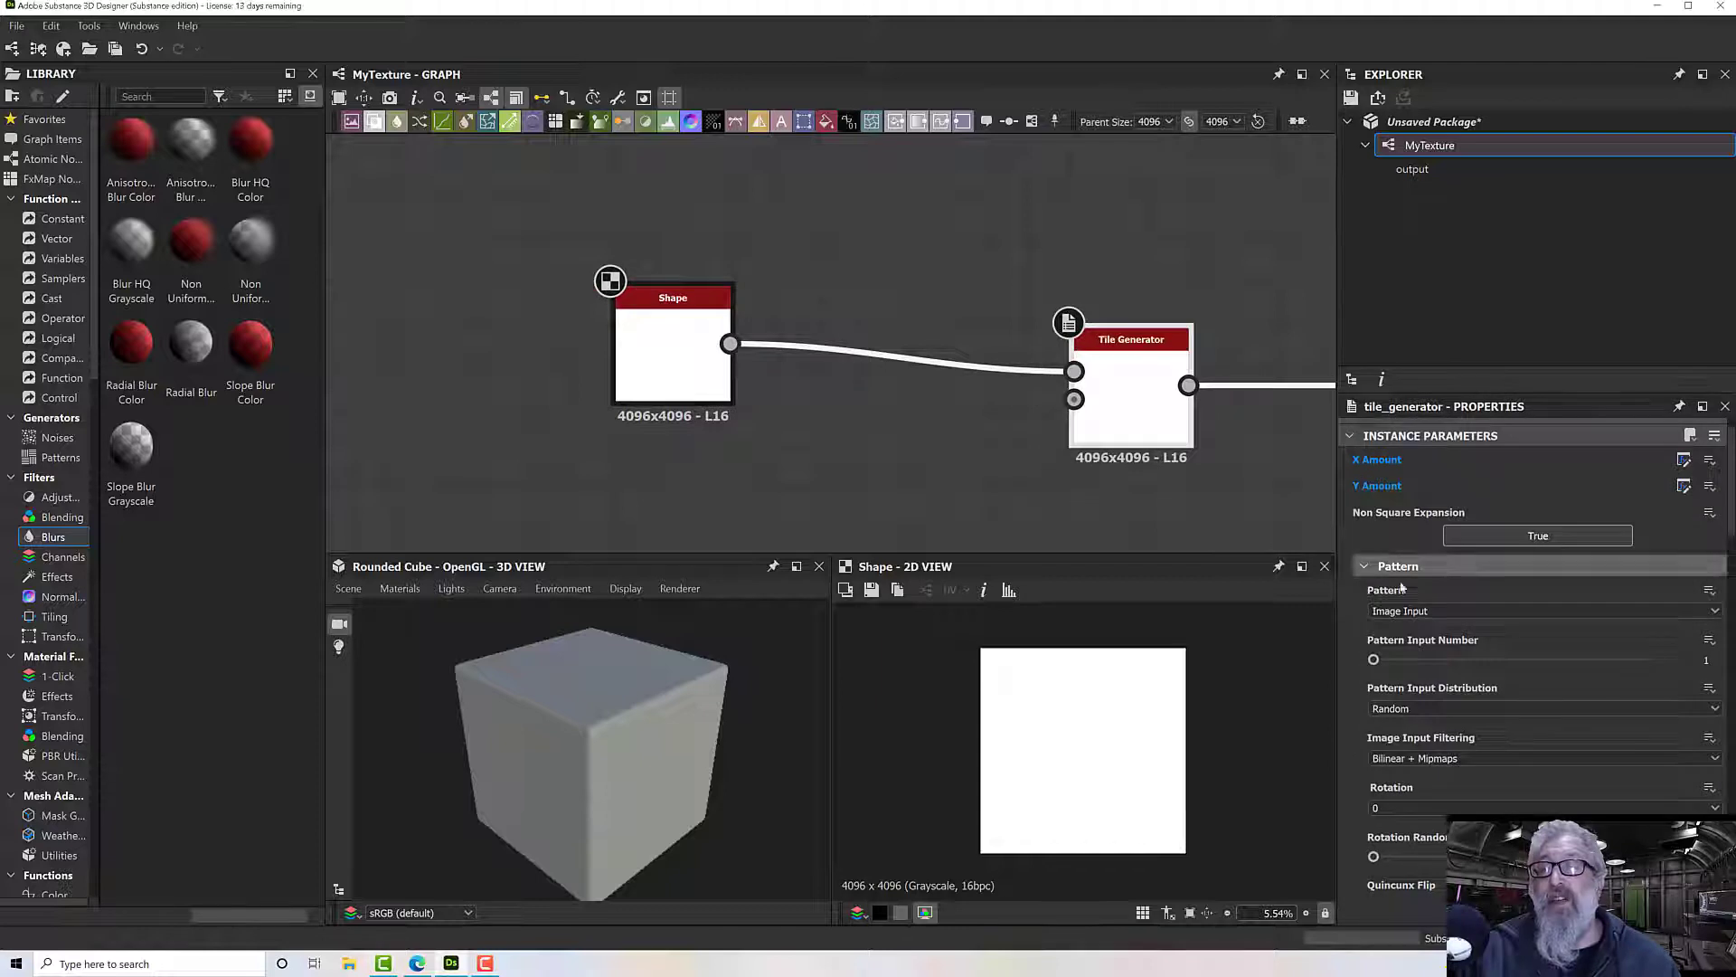
scroll(1188, 483, "up", 3)
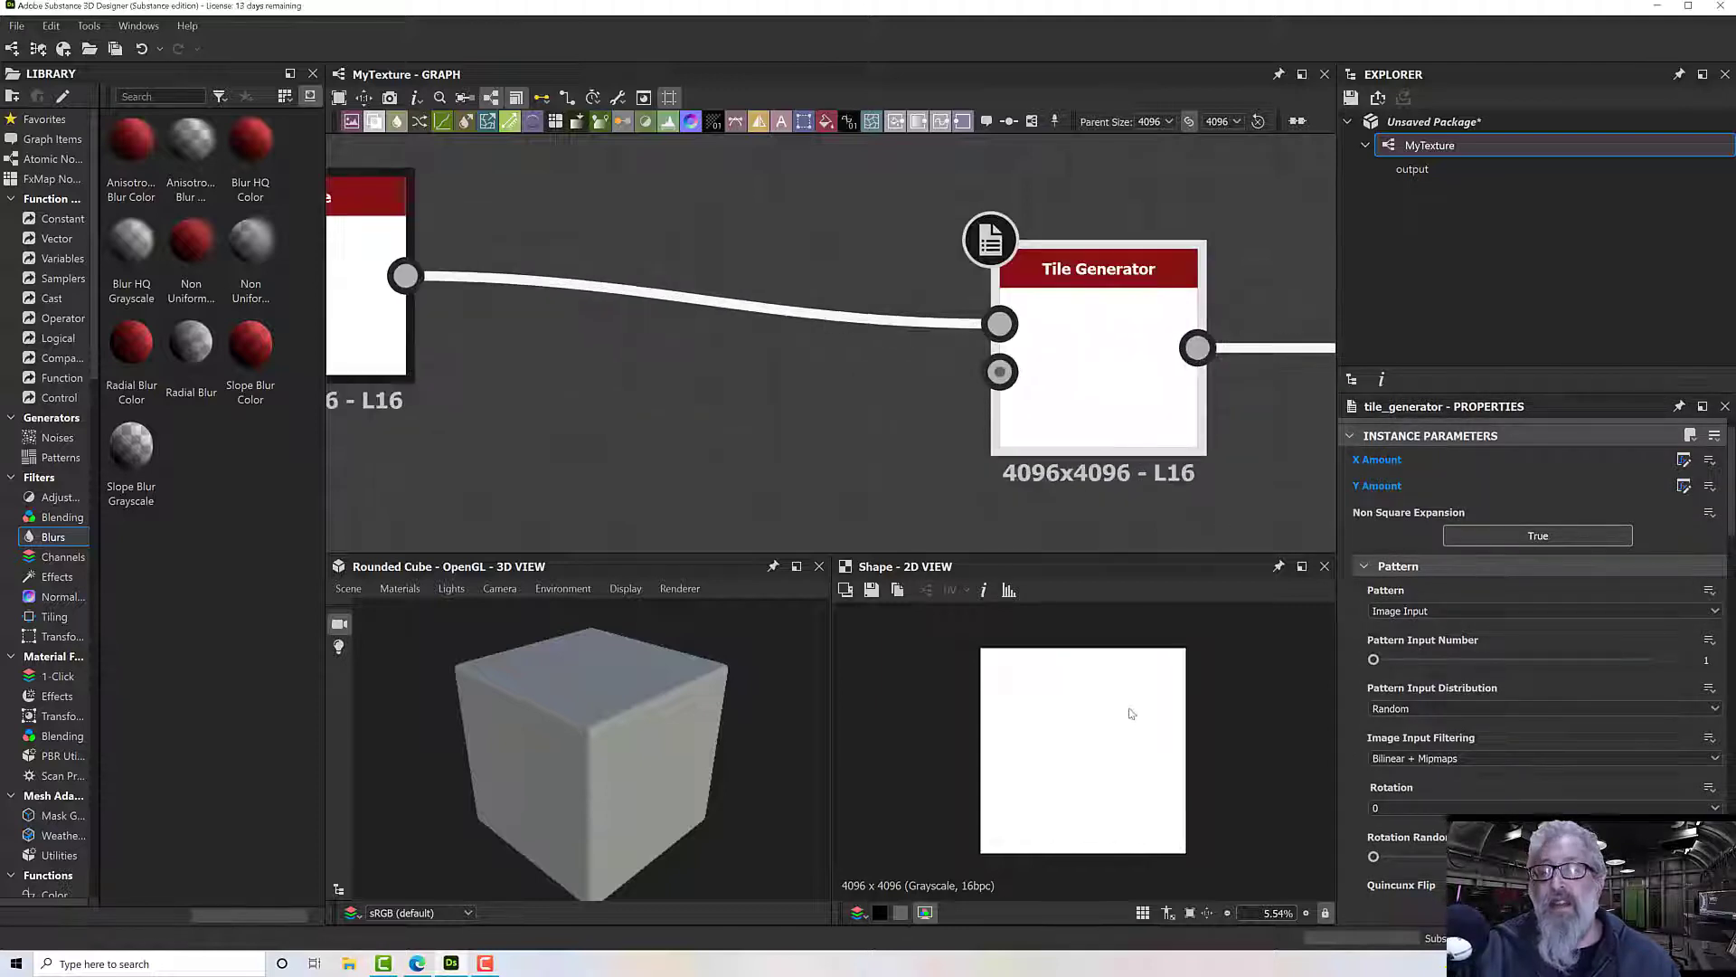
scroll(1129, 714, "up", 5)
scroll(1119, 753, "down", 3)
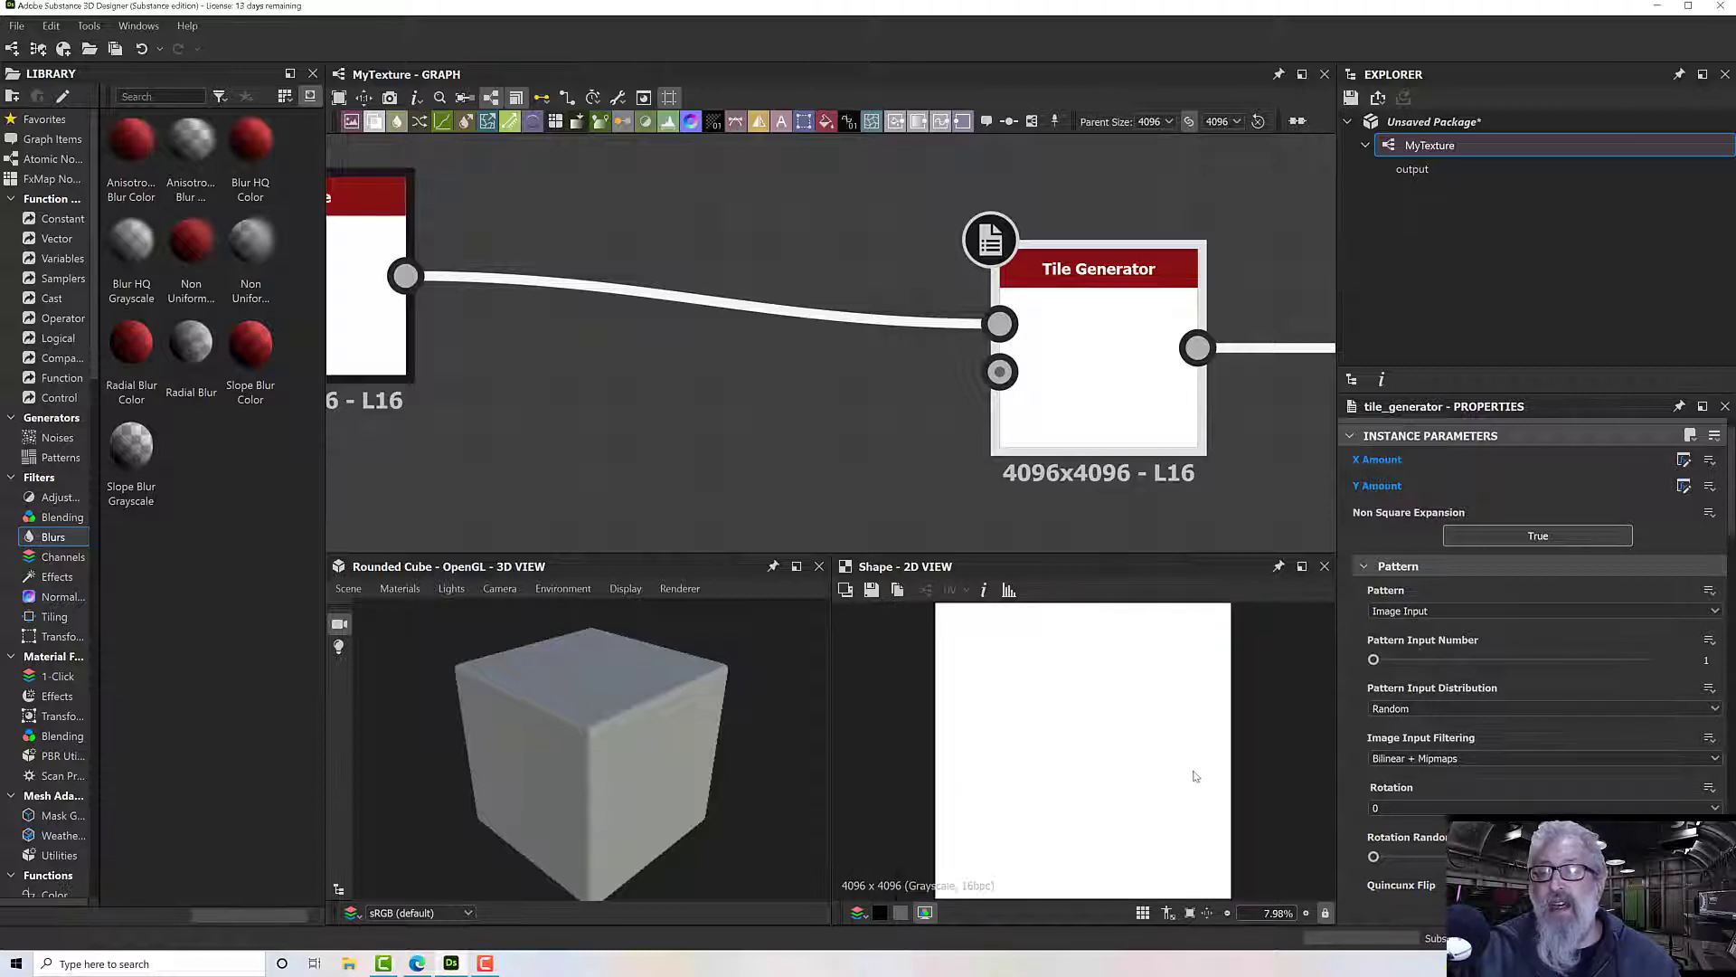
scroll(1194, 776, "down", 1)
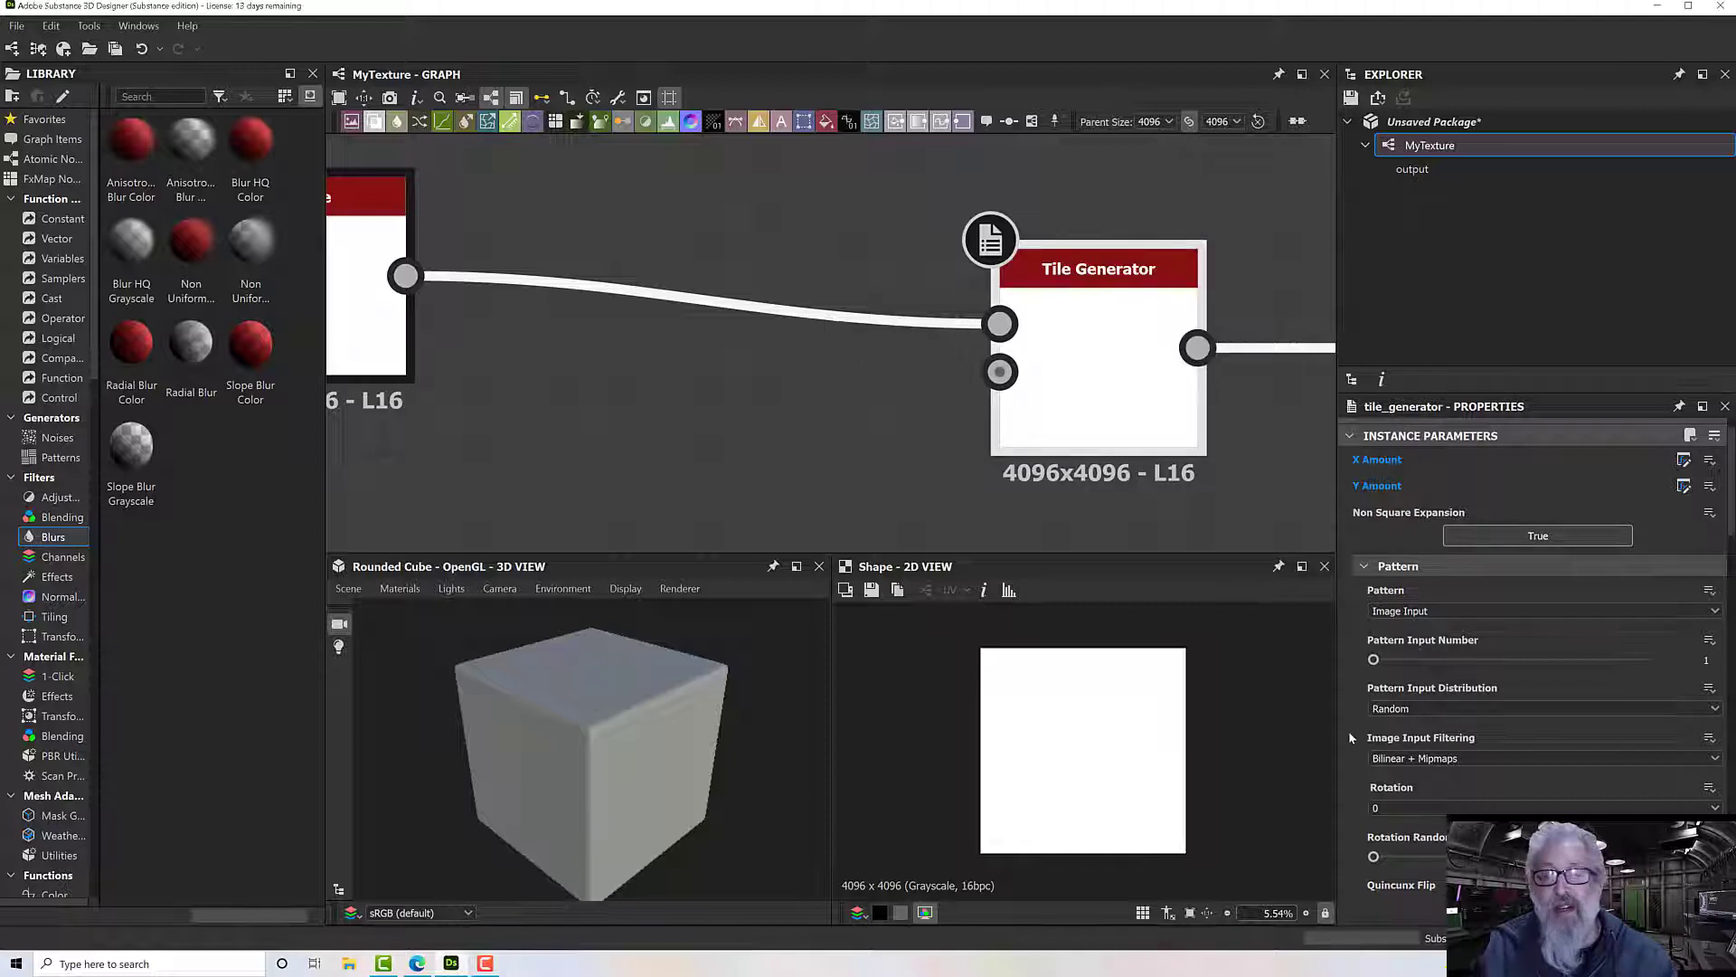
Step: Set the Tile Generator's Image Input Filtering to Bilinear and preview its output in the 2D view
left_click(1411, 758)
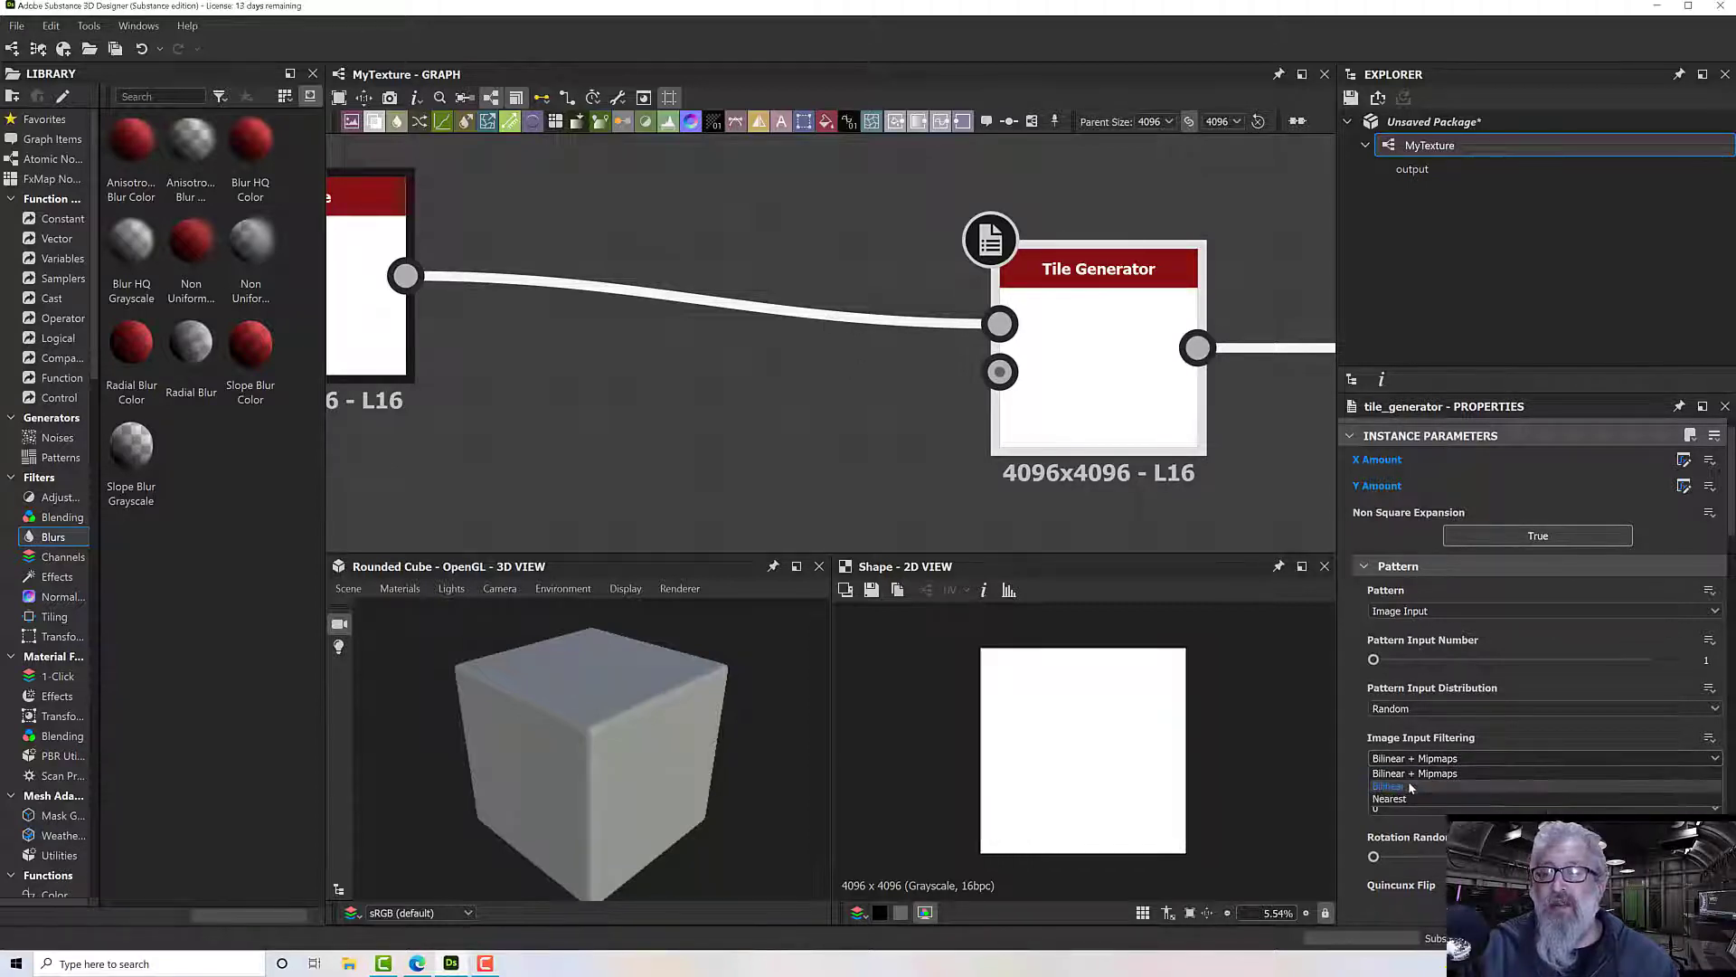
left_click(1408, 786)
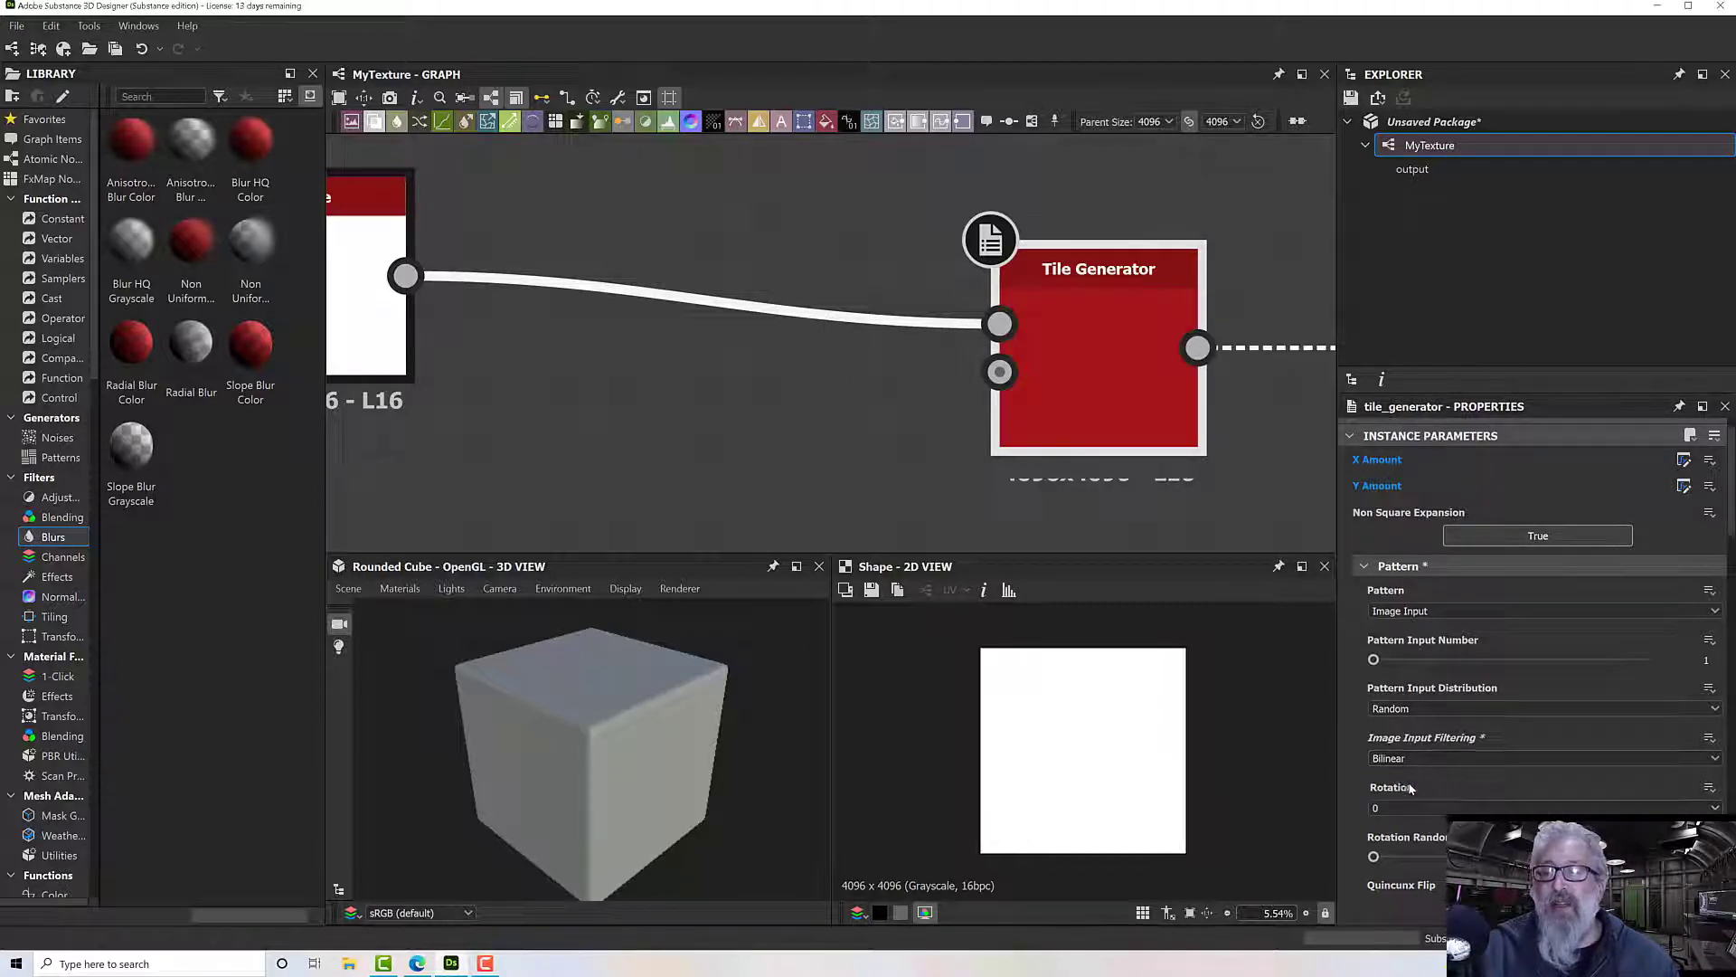
double_click(1090, 378)
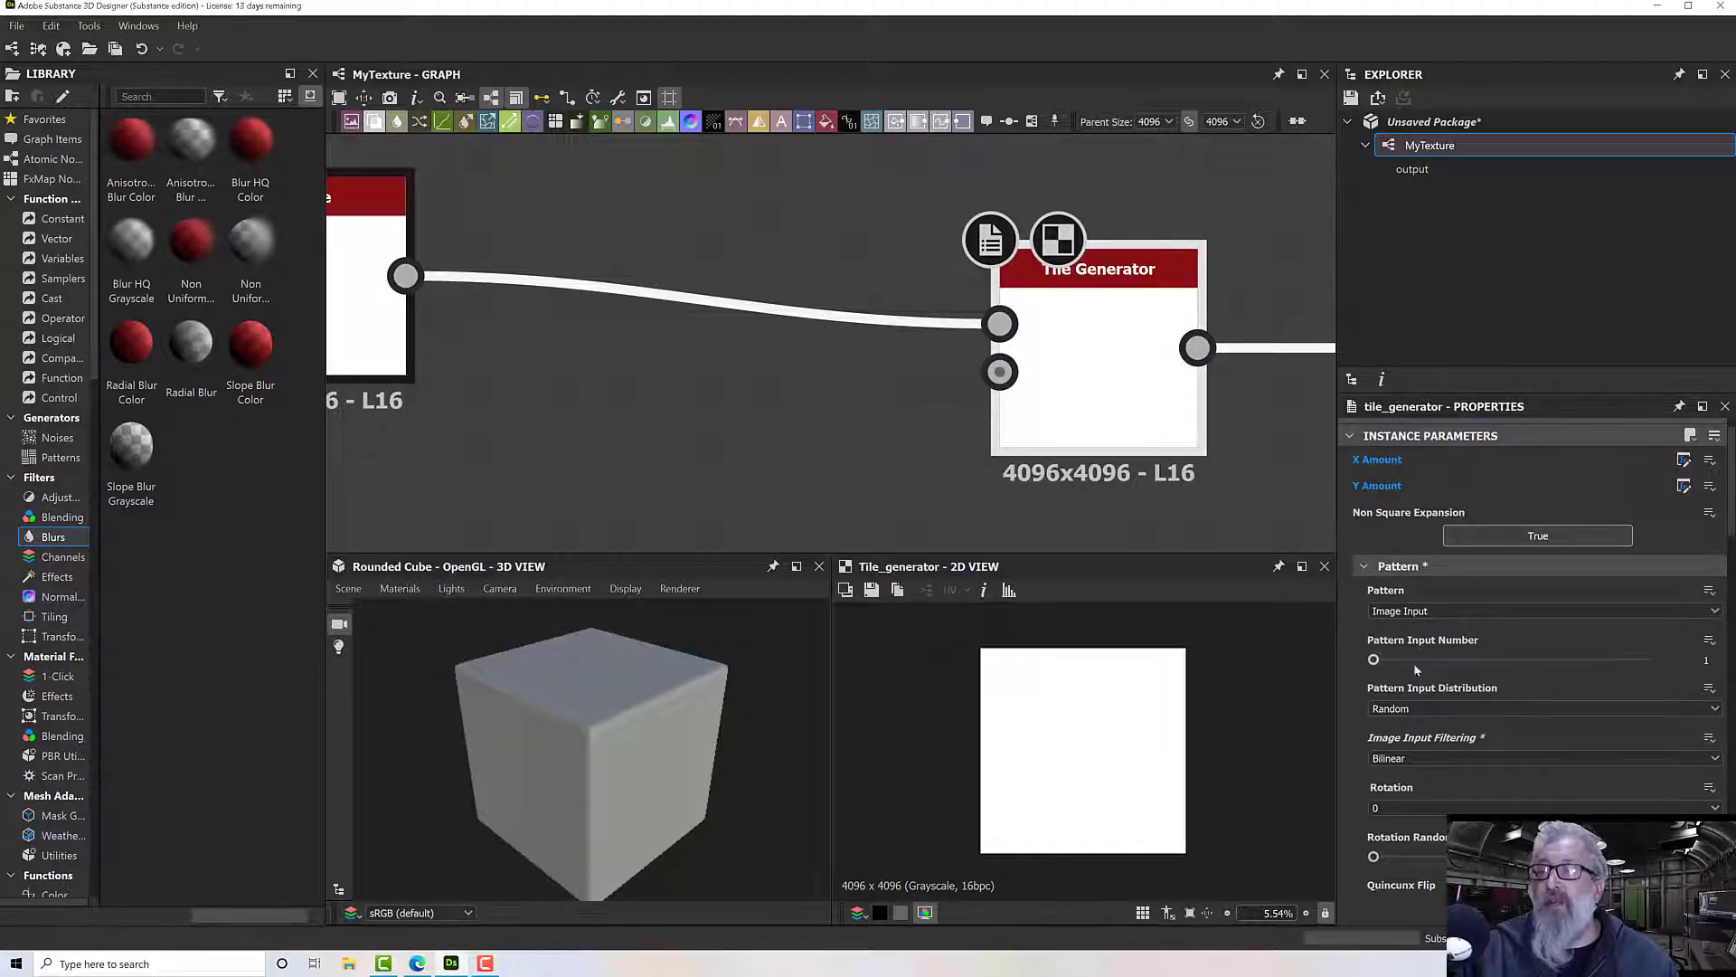
Step: Set the Tile Generator's Scale to 0.98 and inspect the gaps between the tiles in the 2D view
scroll(1418, 688, "down", 3)
scroll(1416, 719, "down", 2)
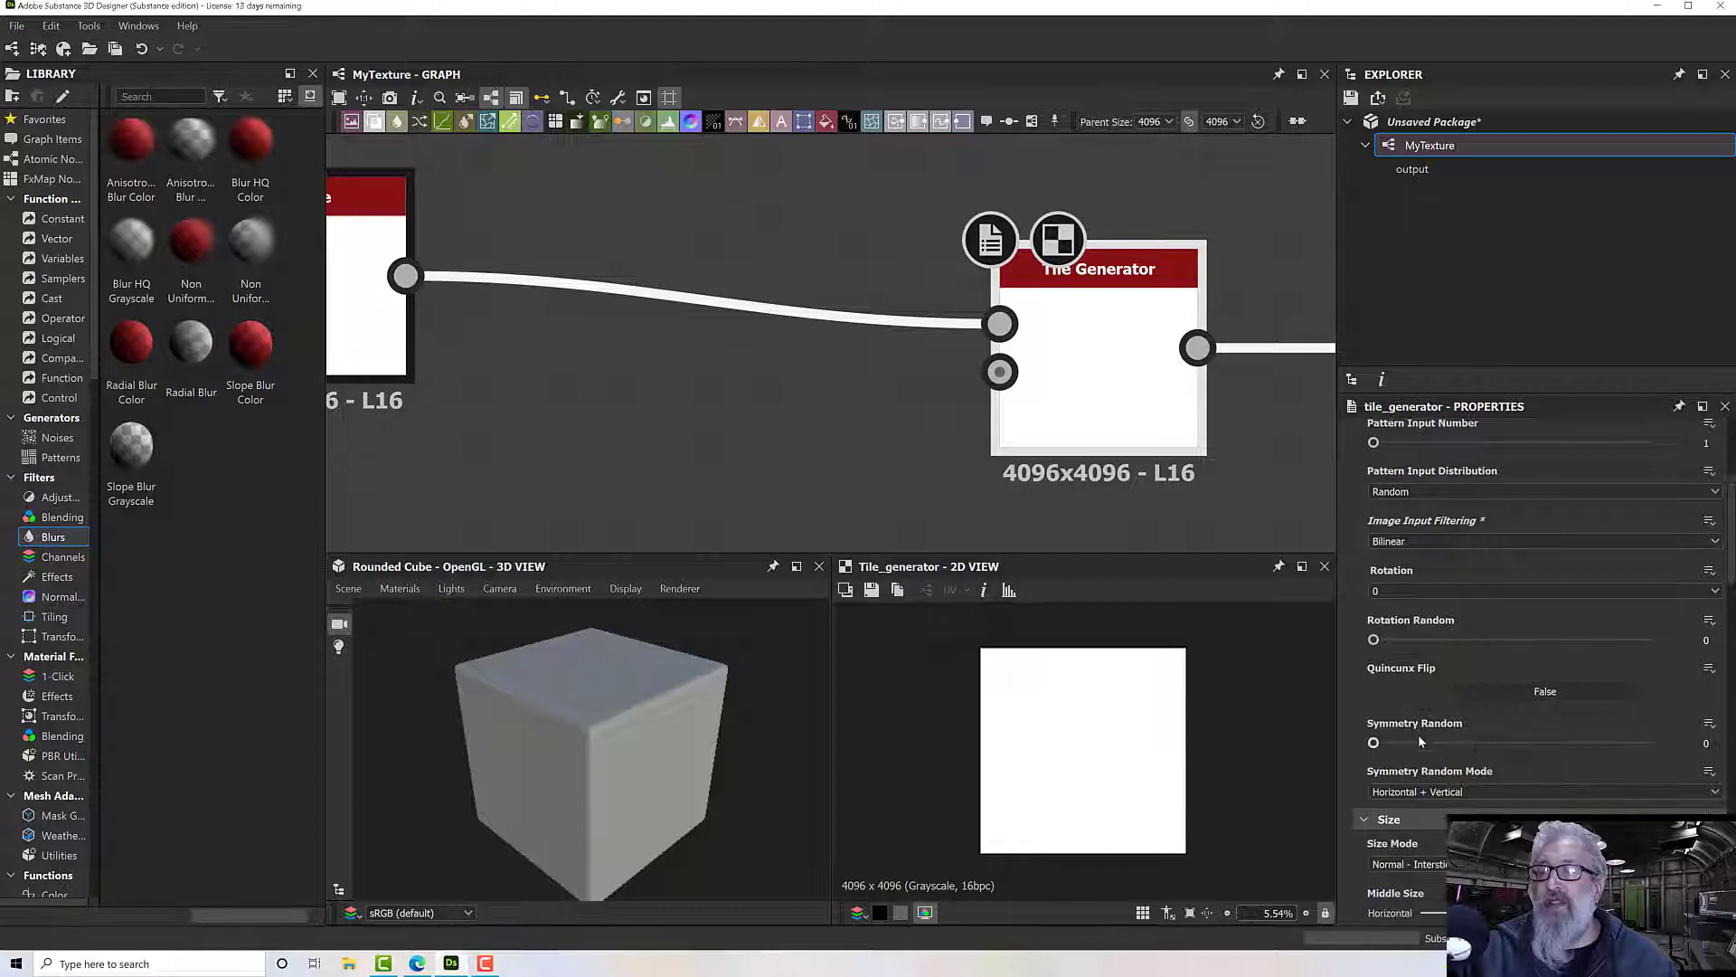
scroll(1420, 739, "down", 2)
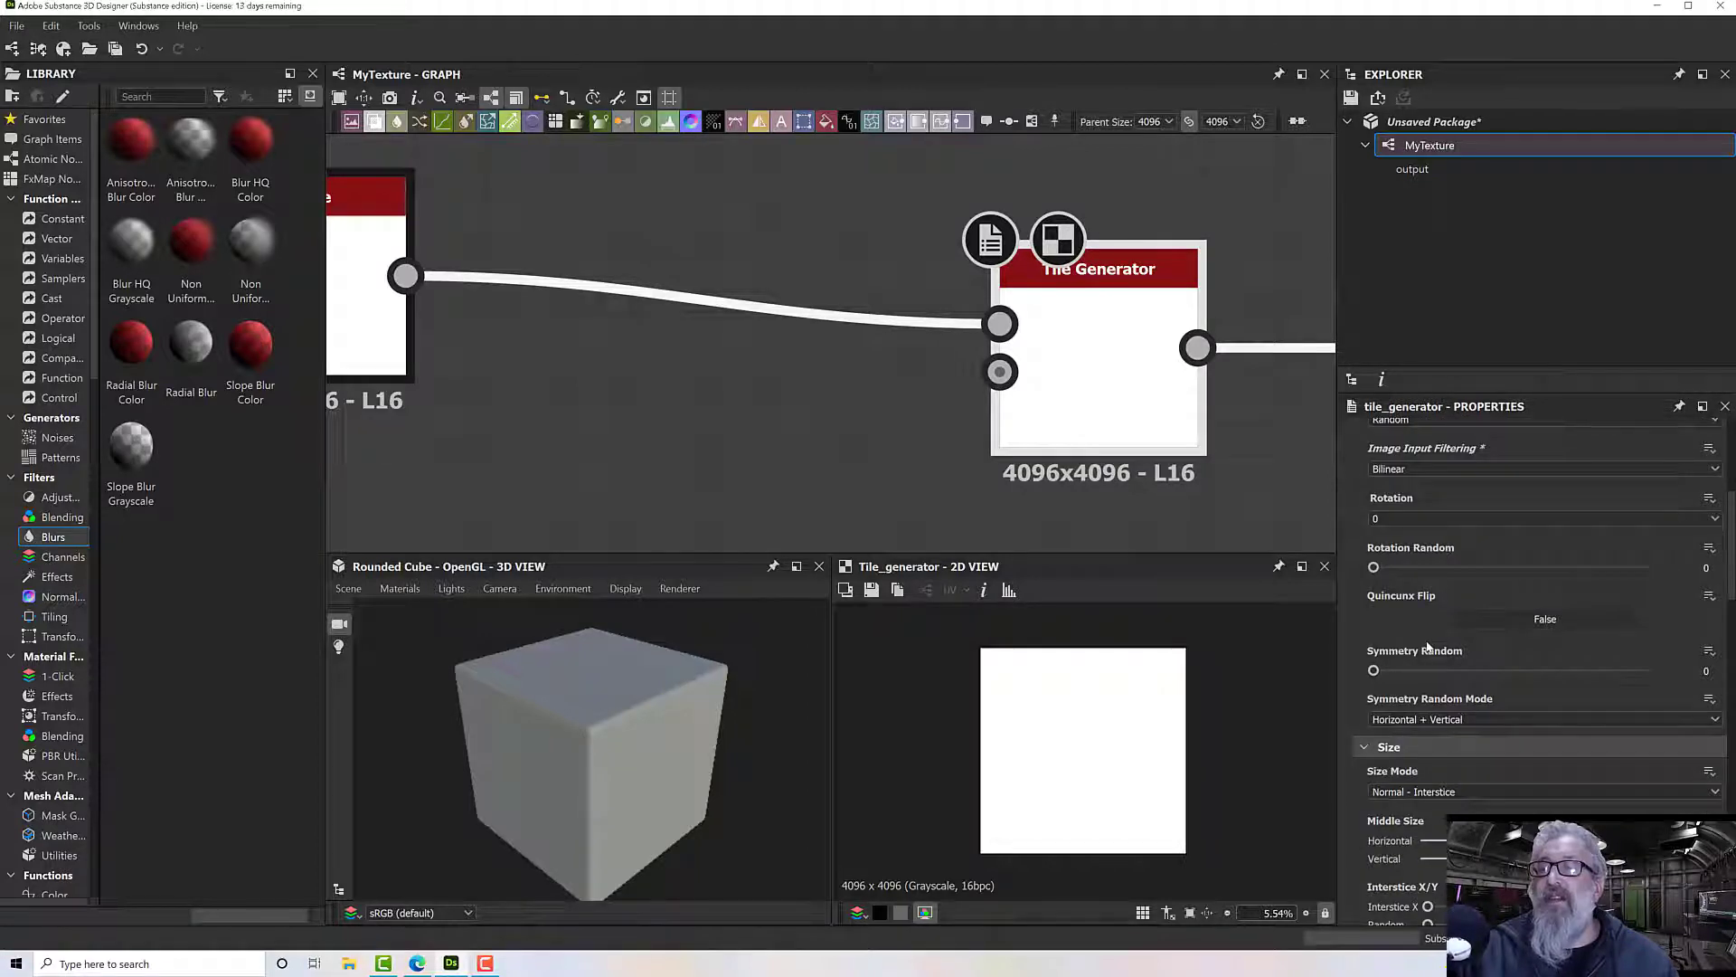
scroll(1427, 645, "down", 3)
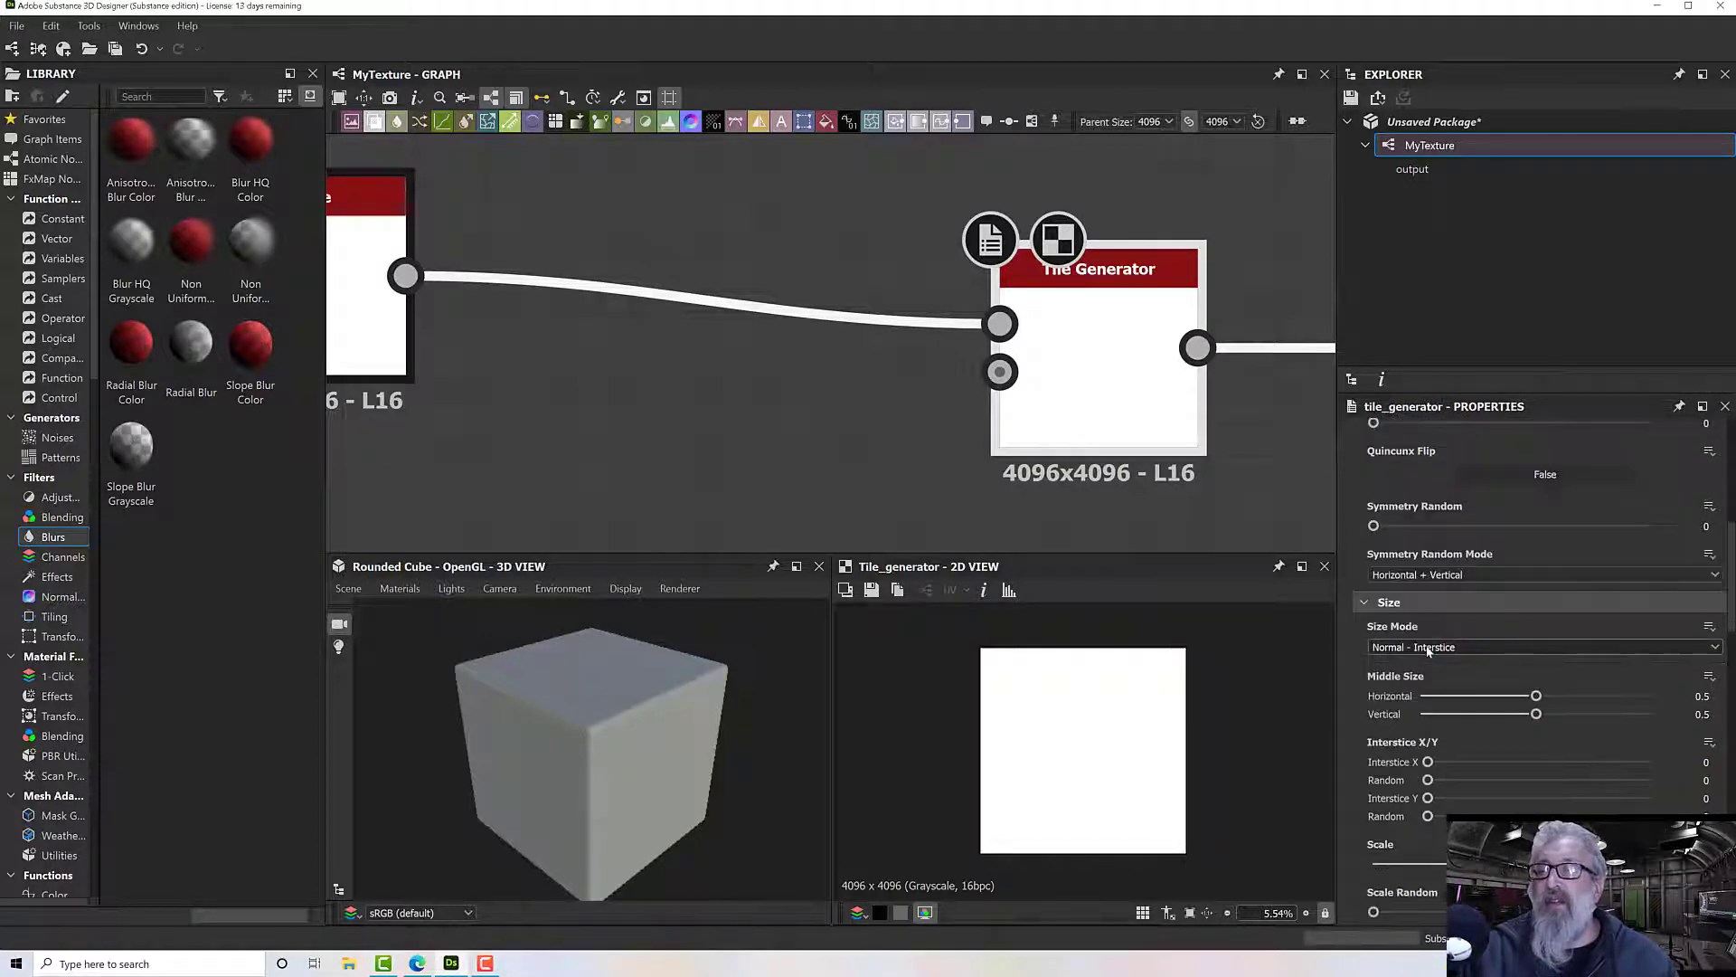
scroll(1427, 647, "down", 2)
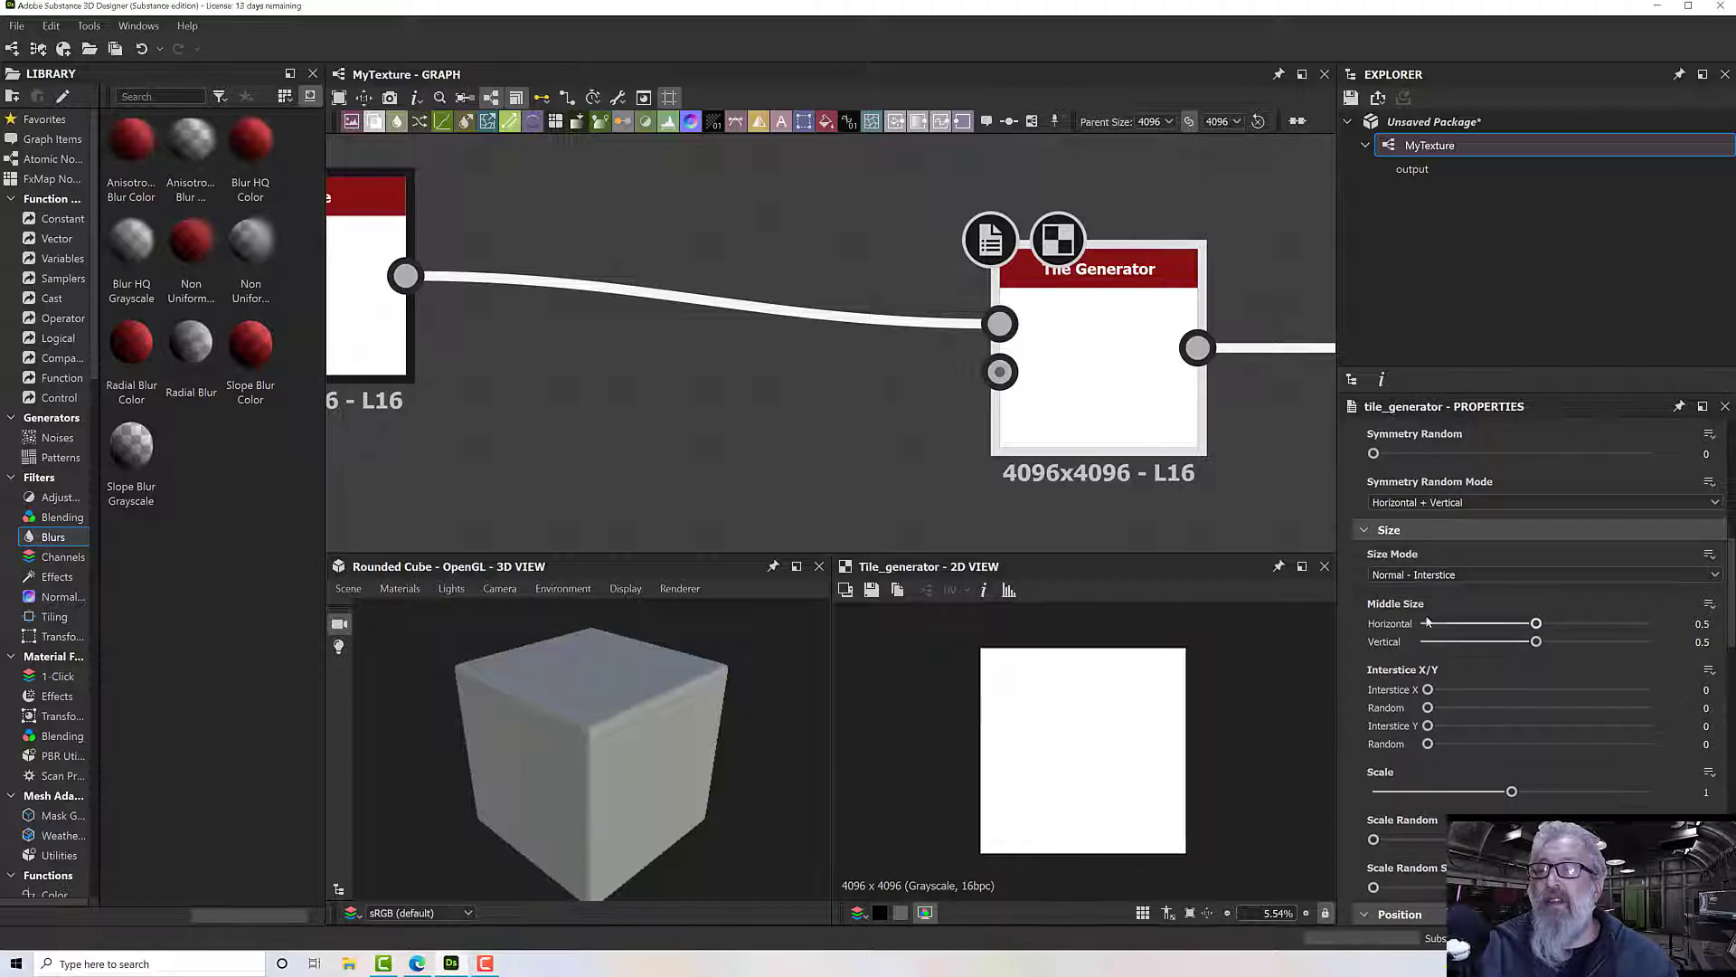
scroll(1404, 817, "down", 2)
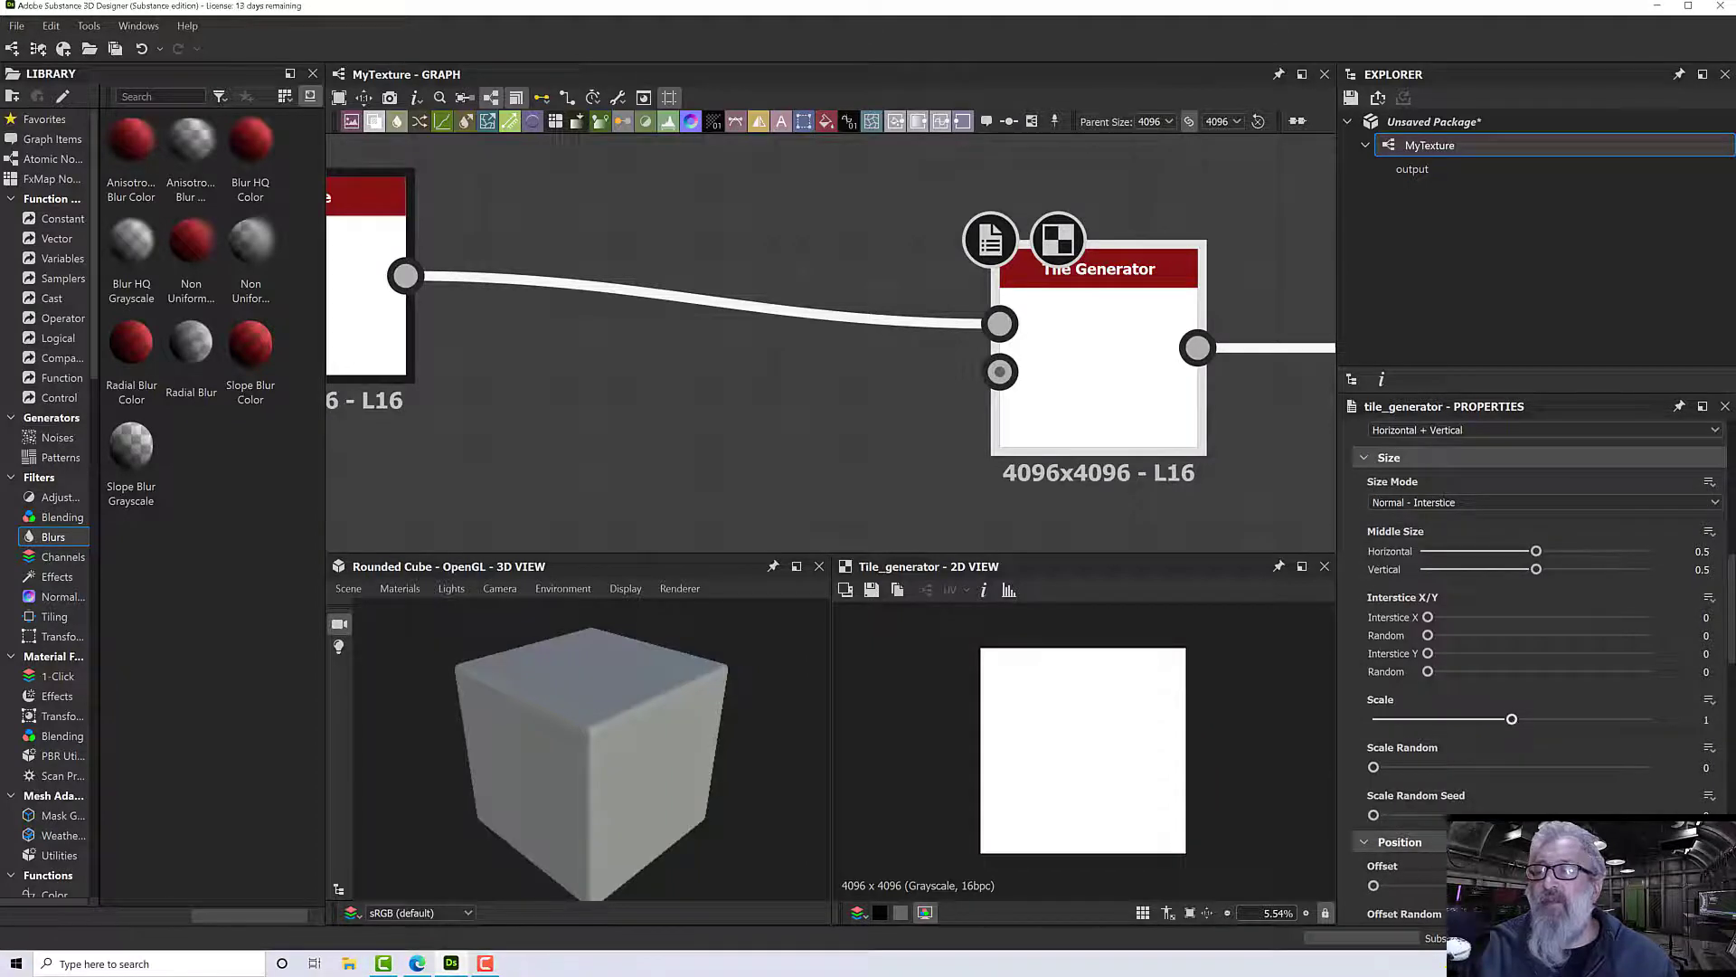
left_click(1705, 719)
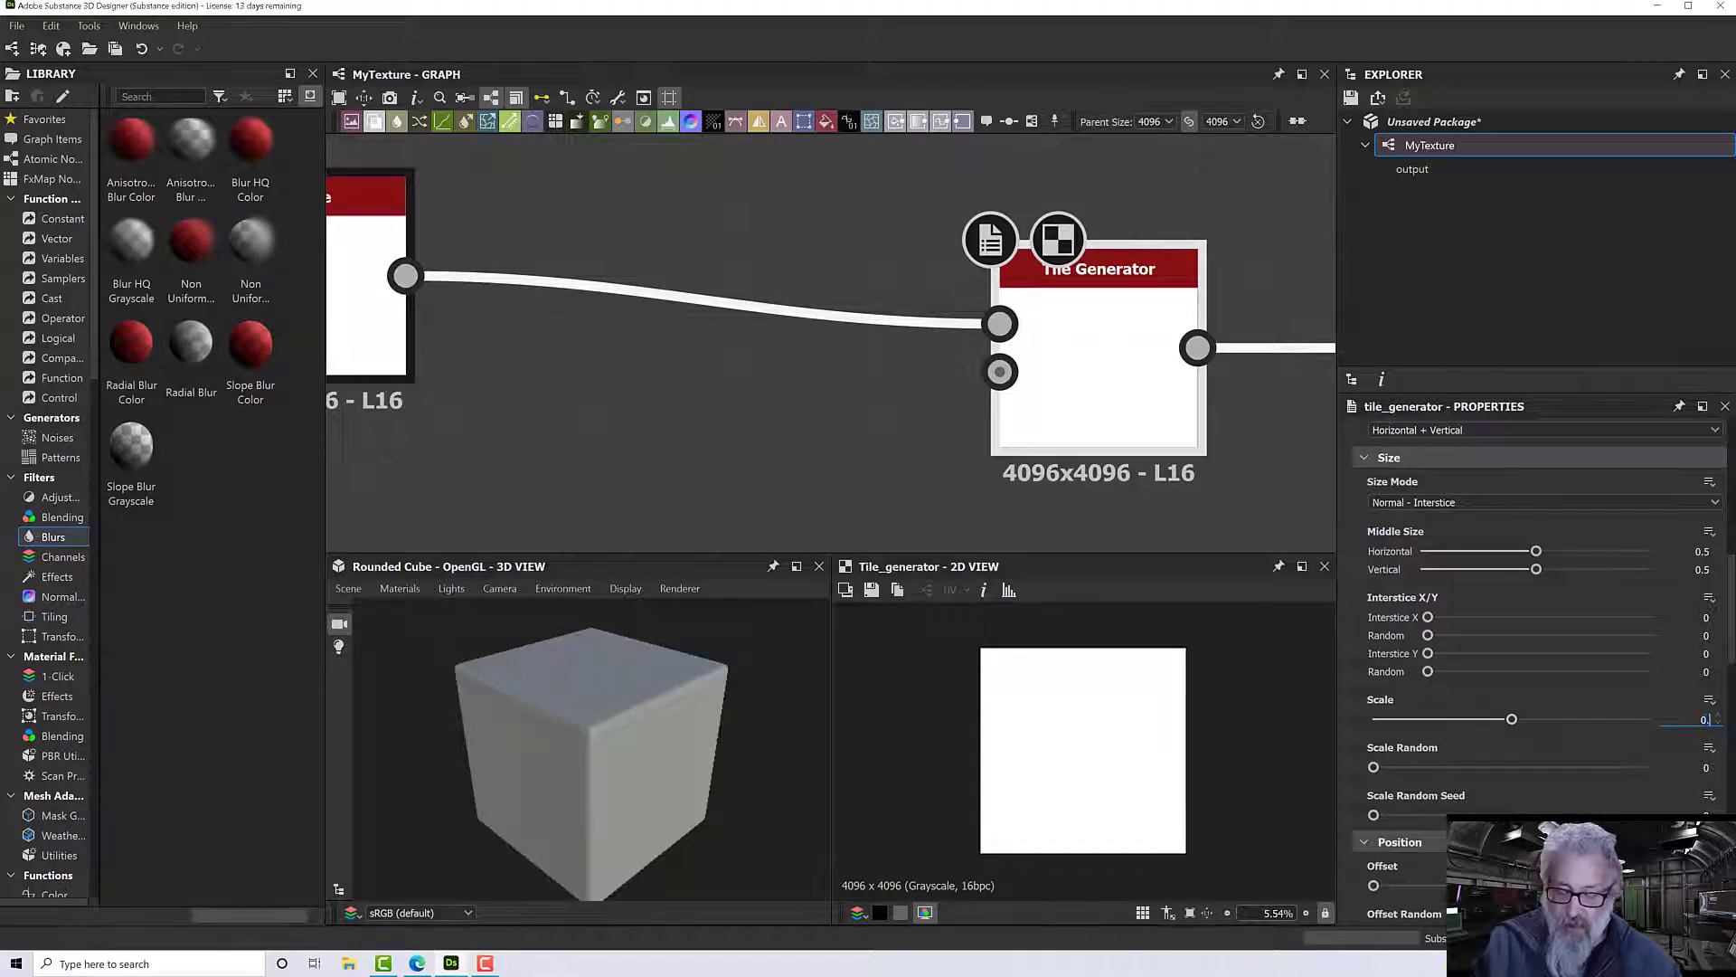
type("0.98")
key("Return")
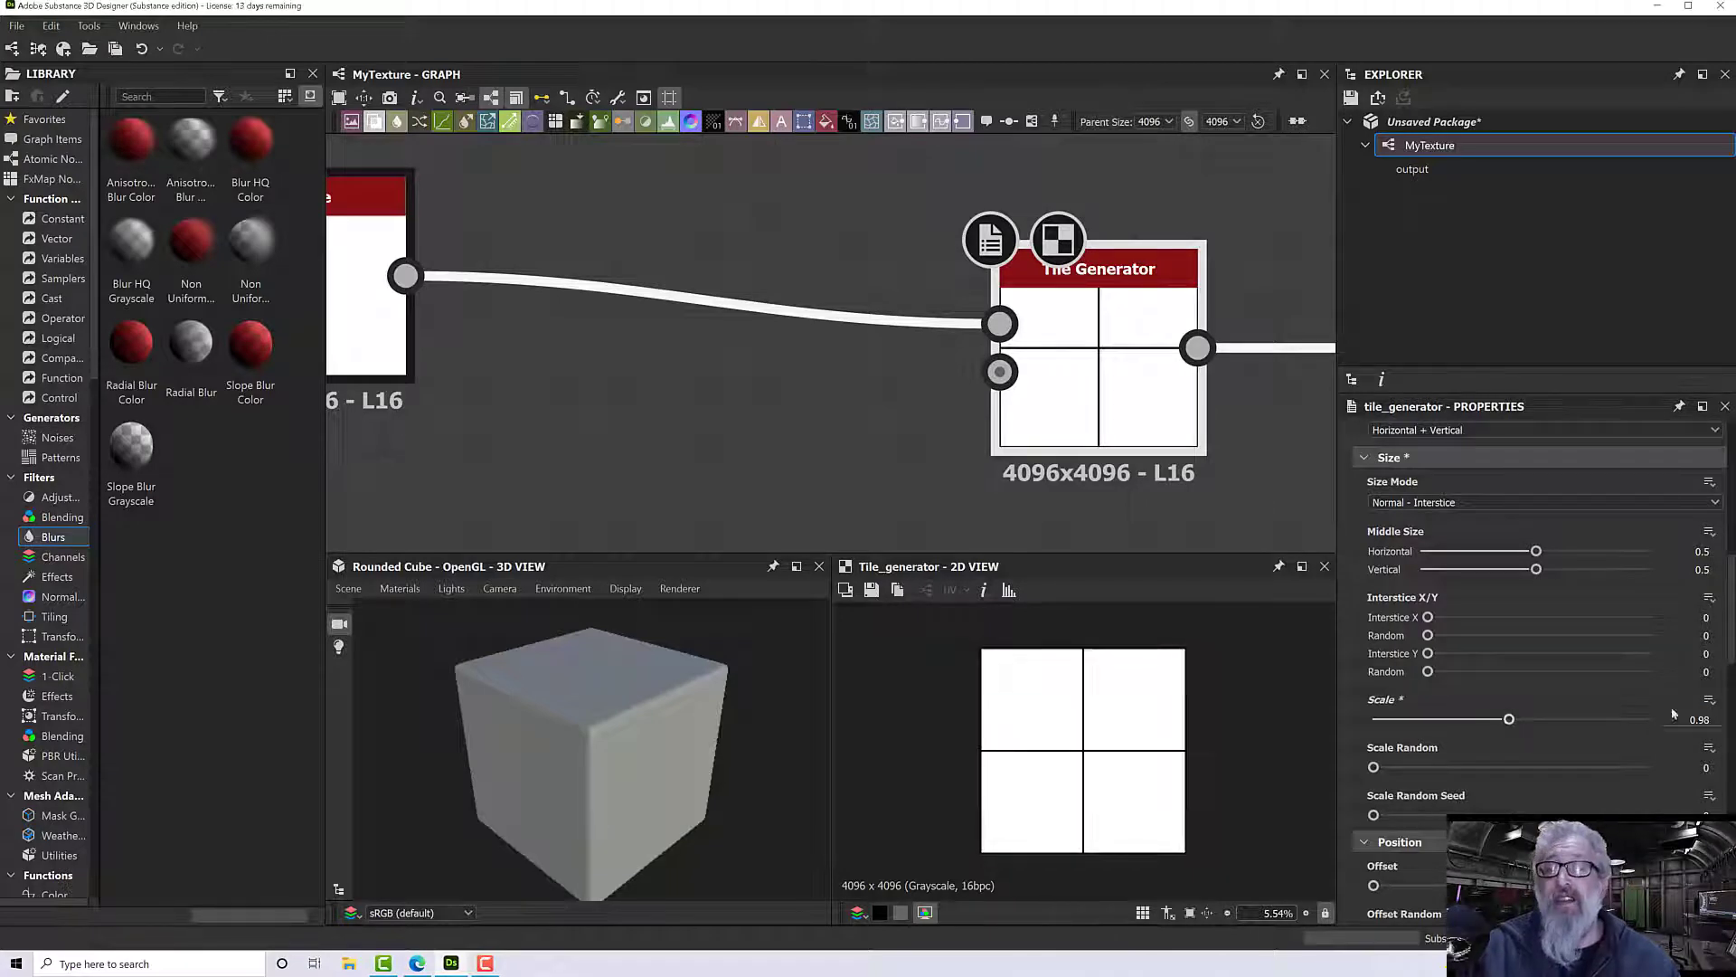
scroll(1063, 716, "up", 3)
scroll(1063, 715, "down", 2)
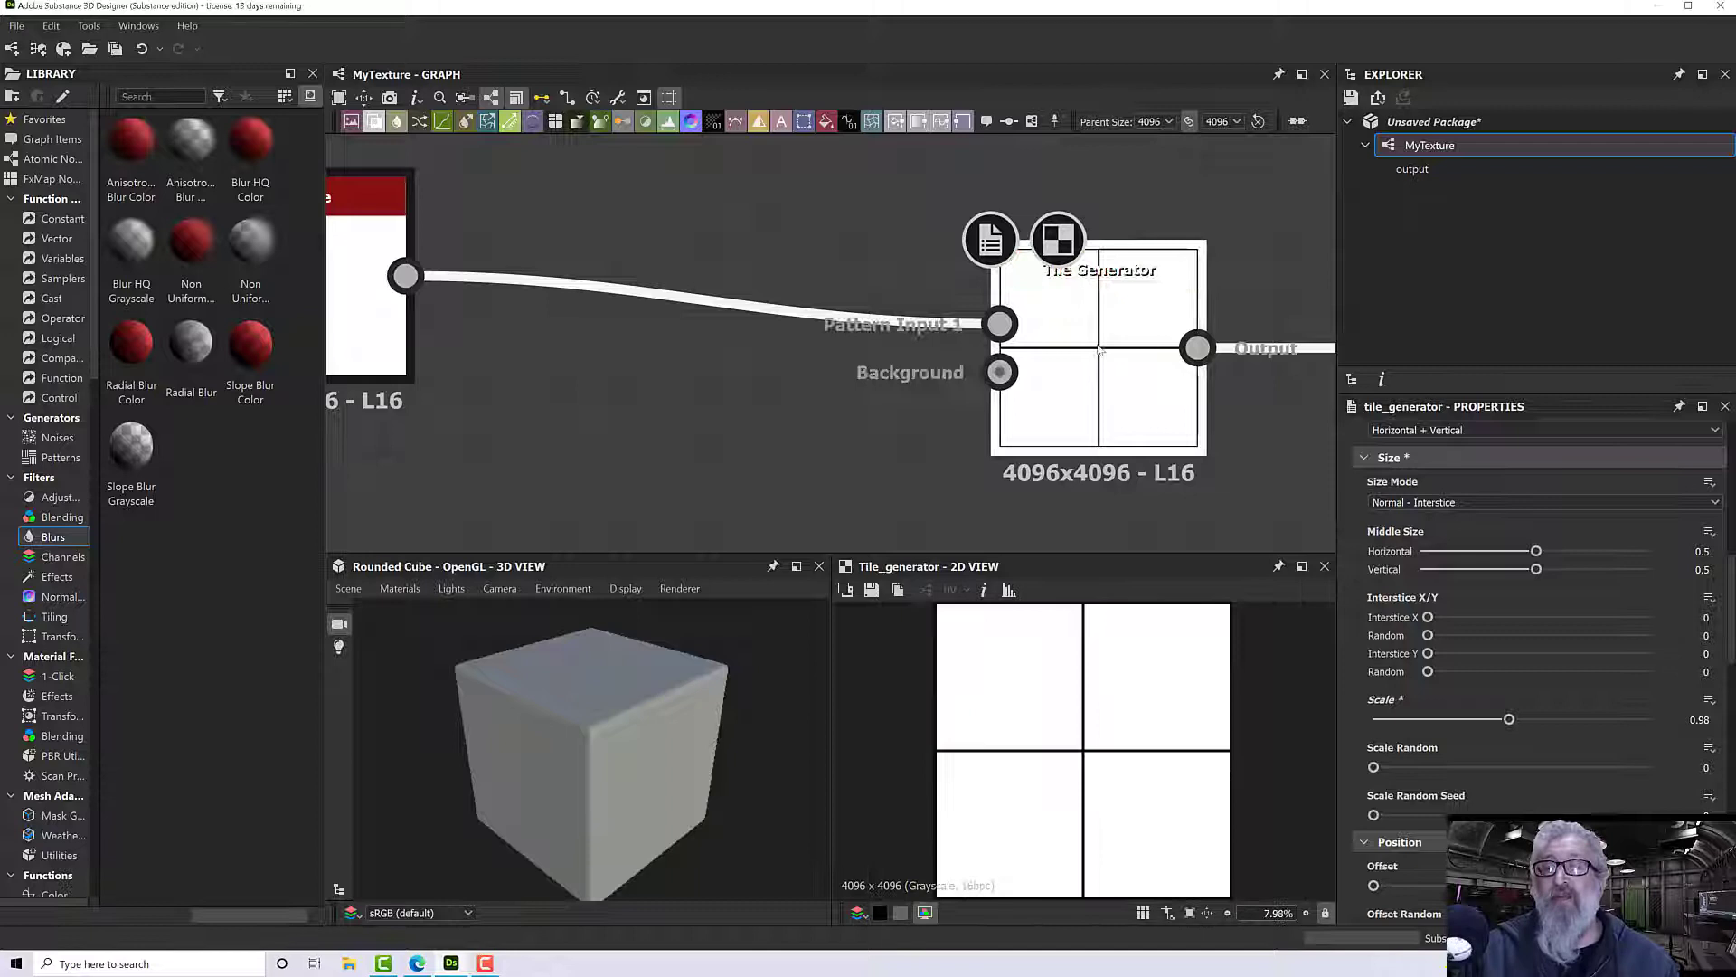
Step: Move the Shape node farther from the Tile Generator to leave room between the two nodes
scroll(855, 395, "down", 2)
middle_click_drag(855, 396, 1027, 413)
scroll(1143, 429, "down", 2)
left_click_drag(832, 376, 648, 356)
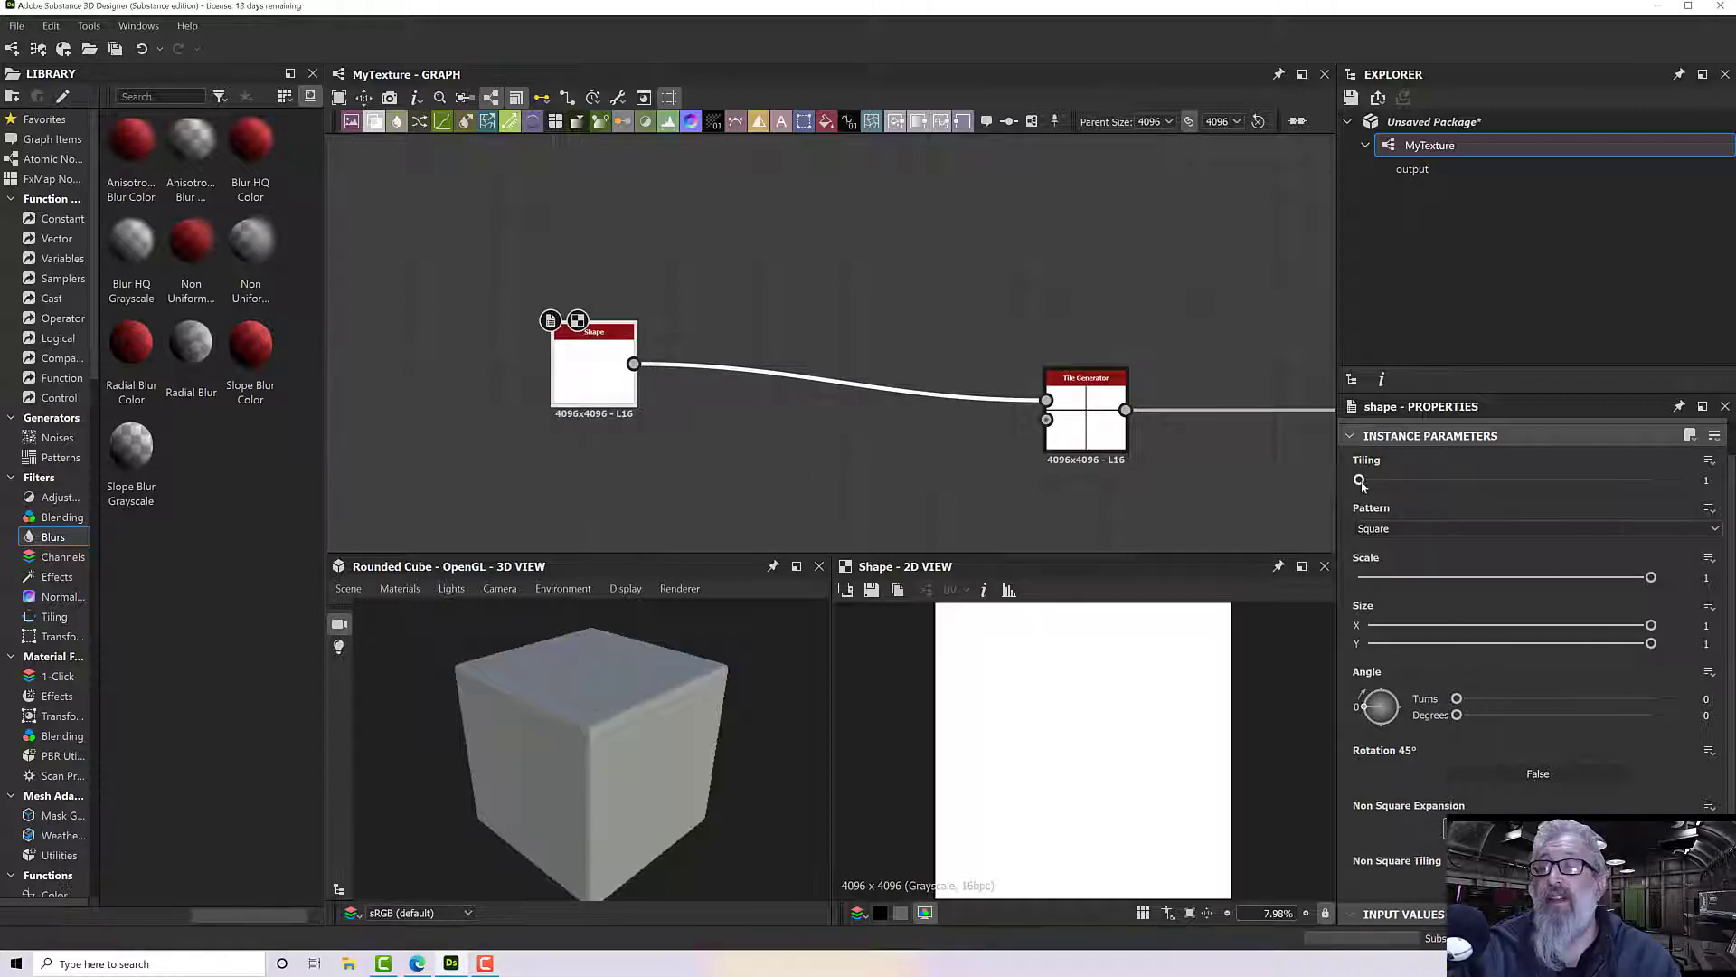
Step: Set the Shape node's Tiling to 2 and preview the Tile Generator's output in the 2D view
left_click_drag(1361, 481, 1377, 481)
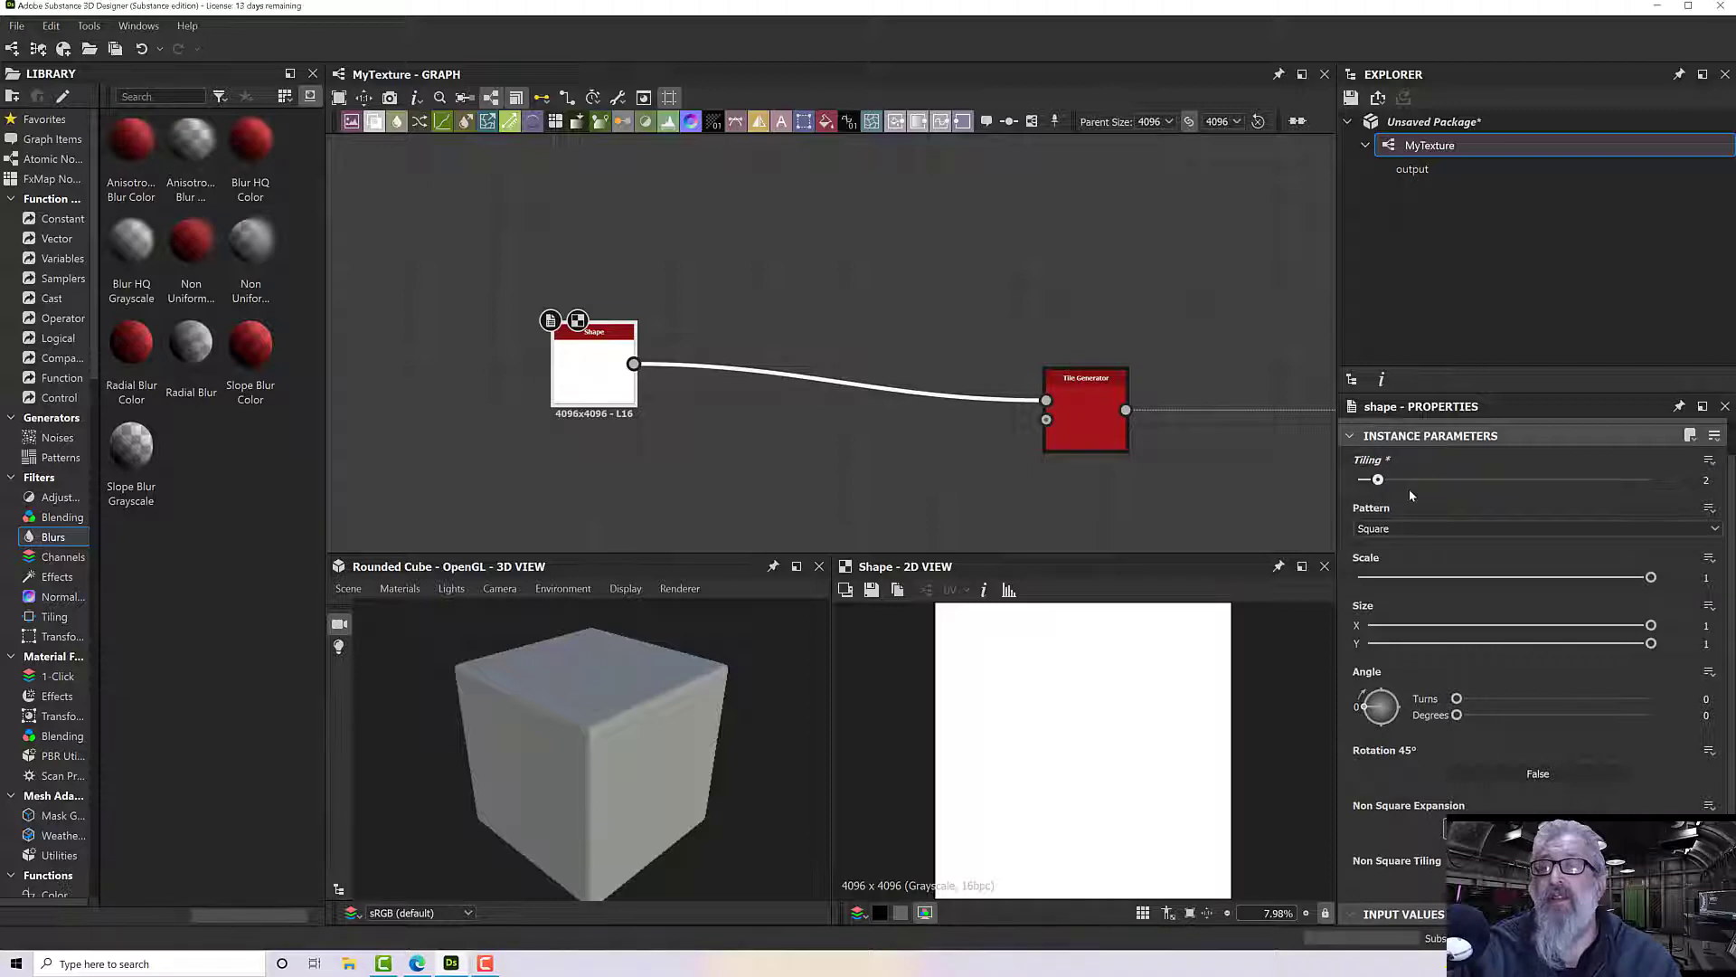
left_click(1088, 427)
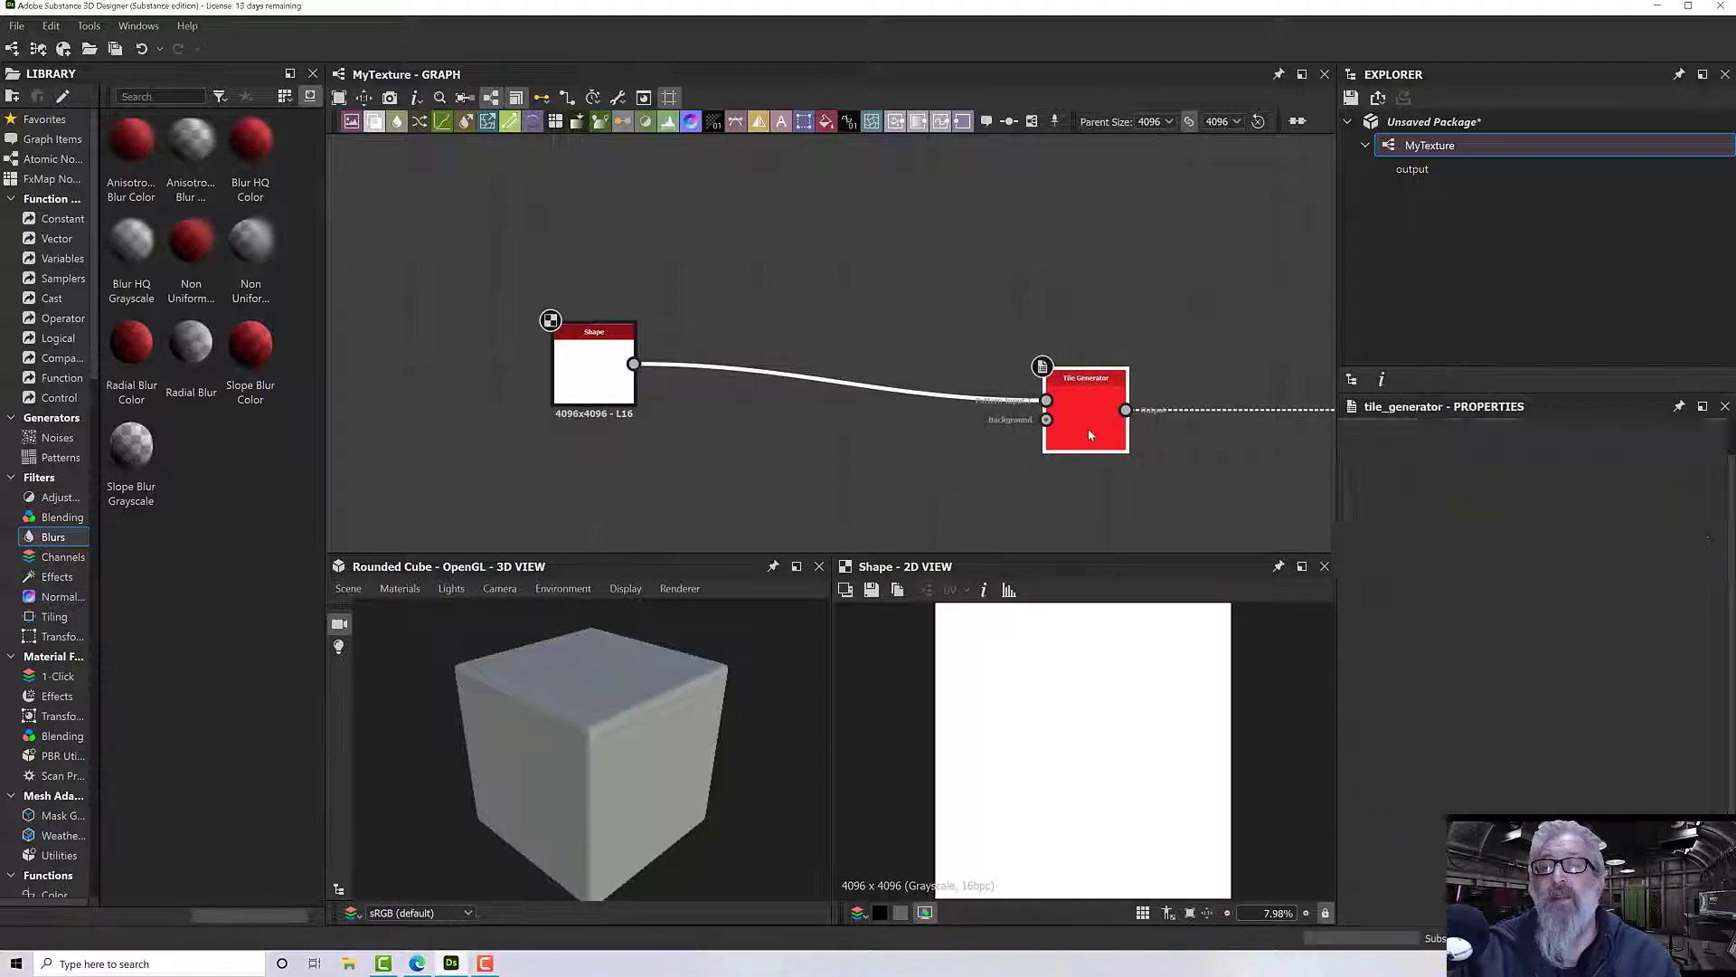
scroll(1061, 486, "up", 1)
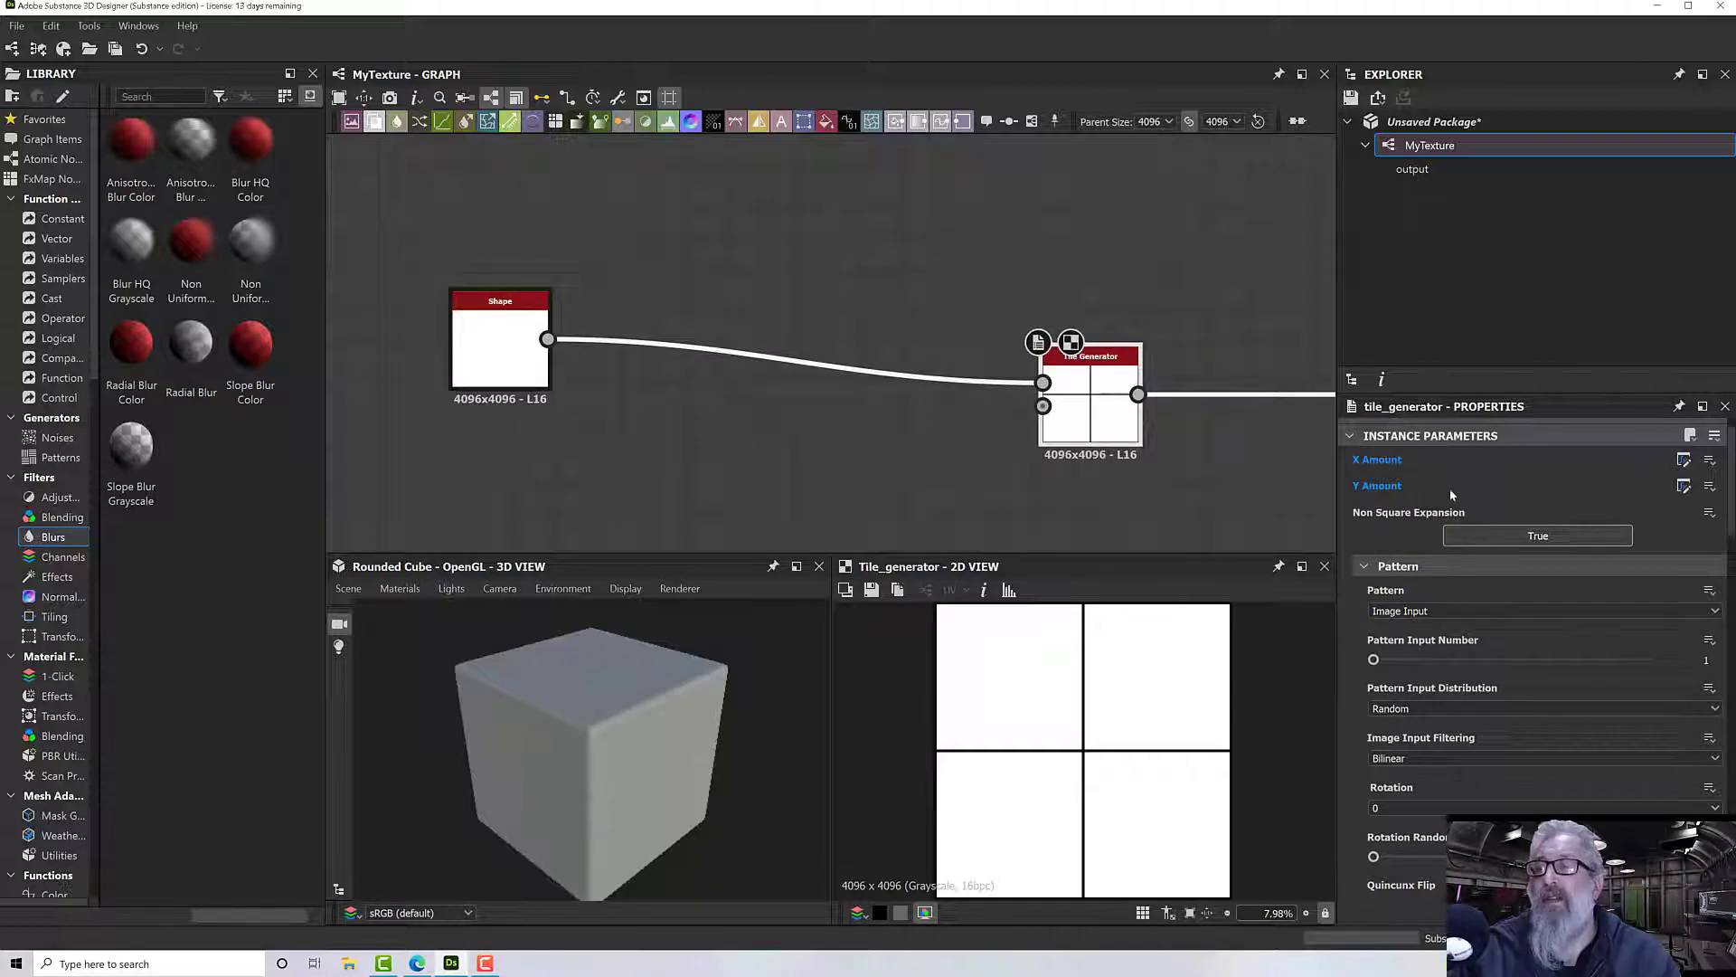
left_click(478, 350)
left_click(1370, 484)
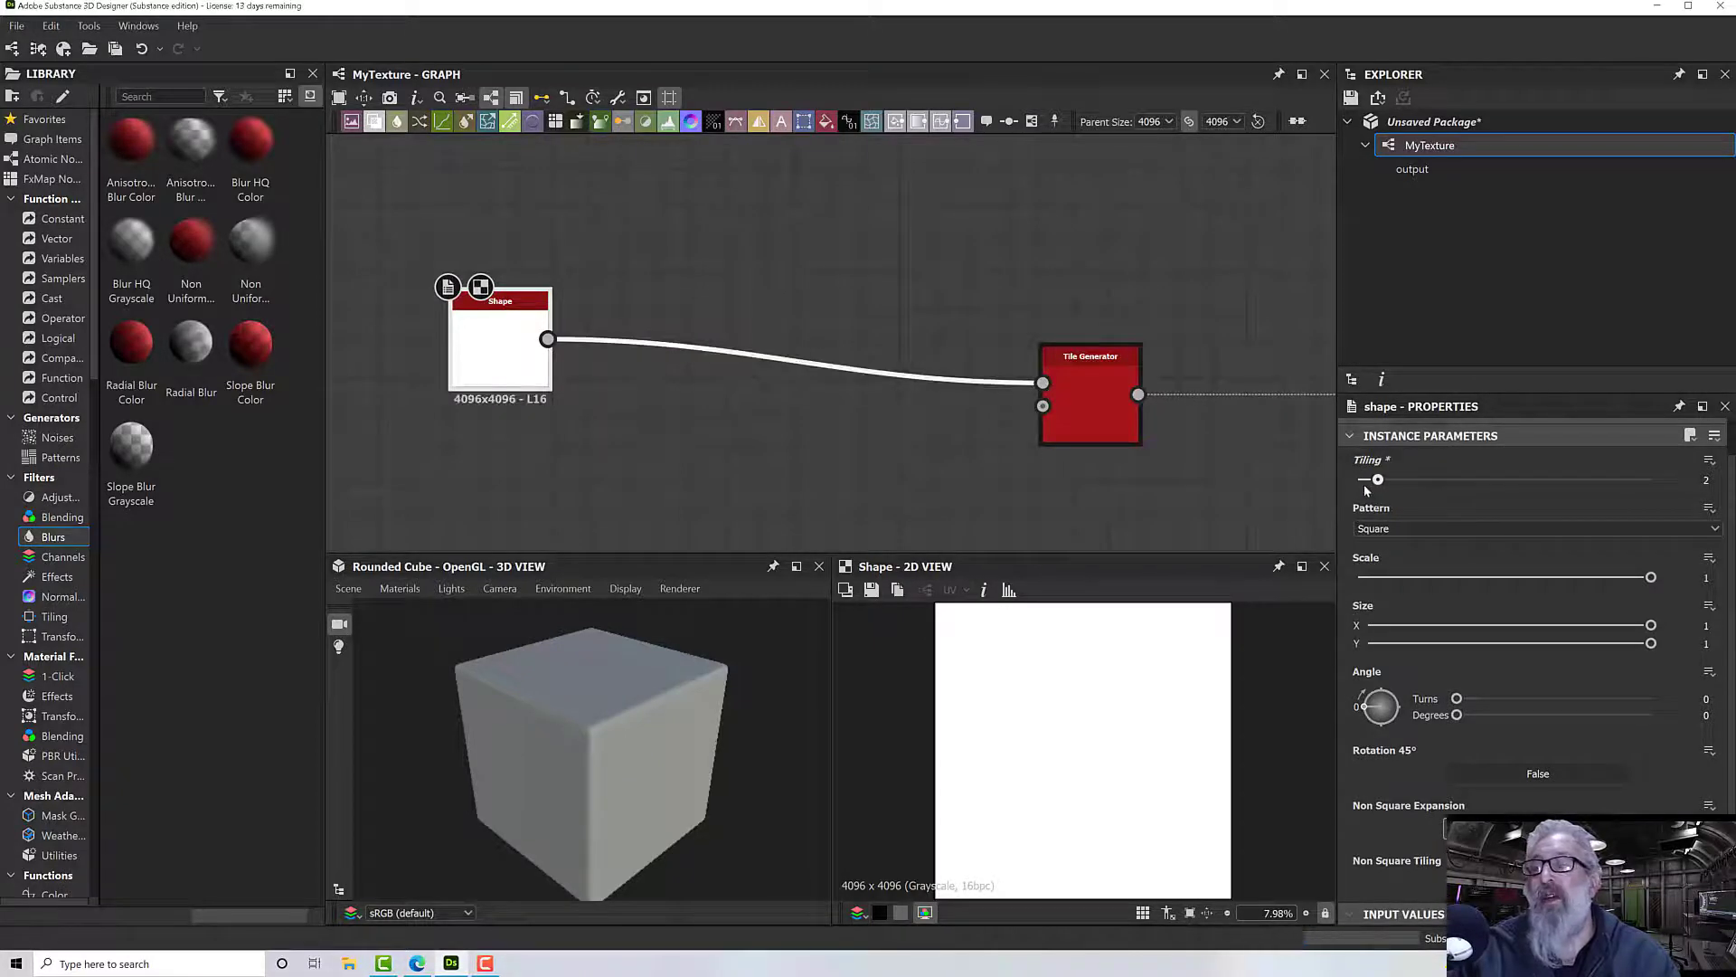
Step: Set the Shape node's Scale to 0.81 and check the resulting tile spacing on the Tile Generator
middle_click_drag(490, 357, 617, 366)
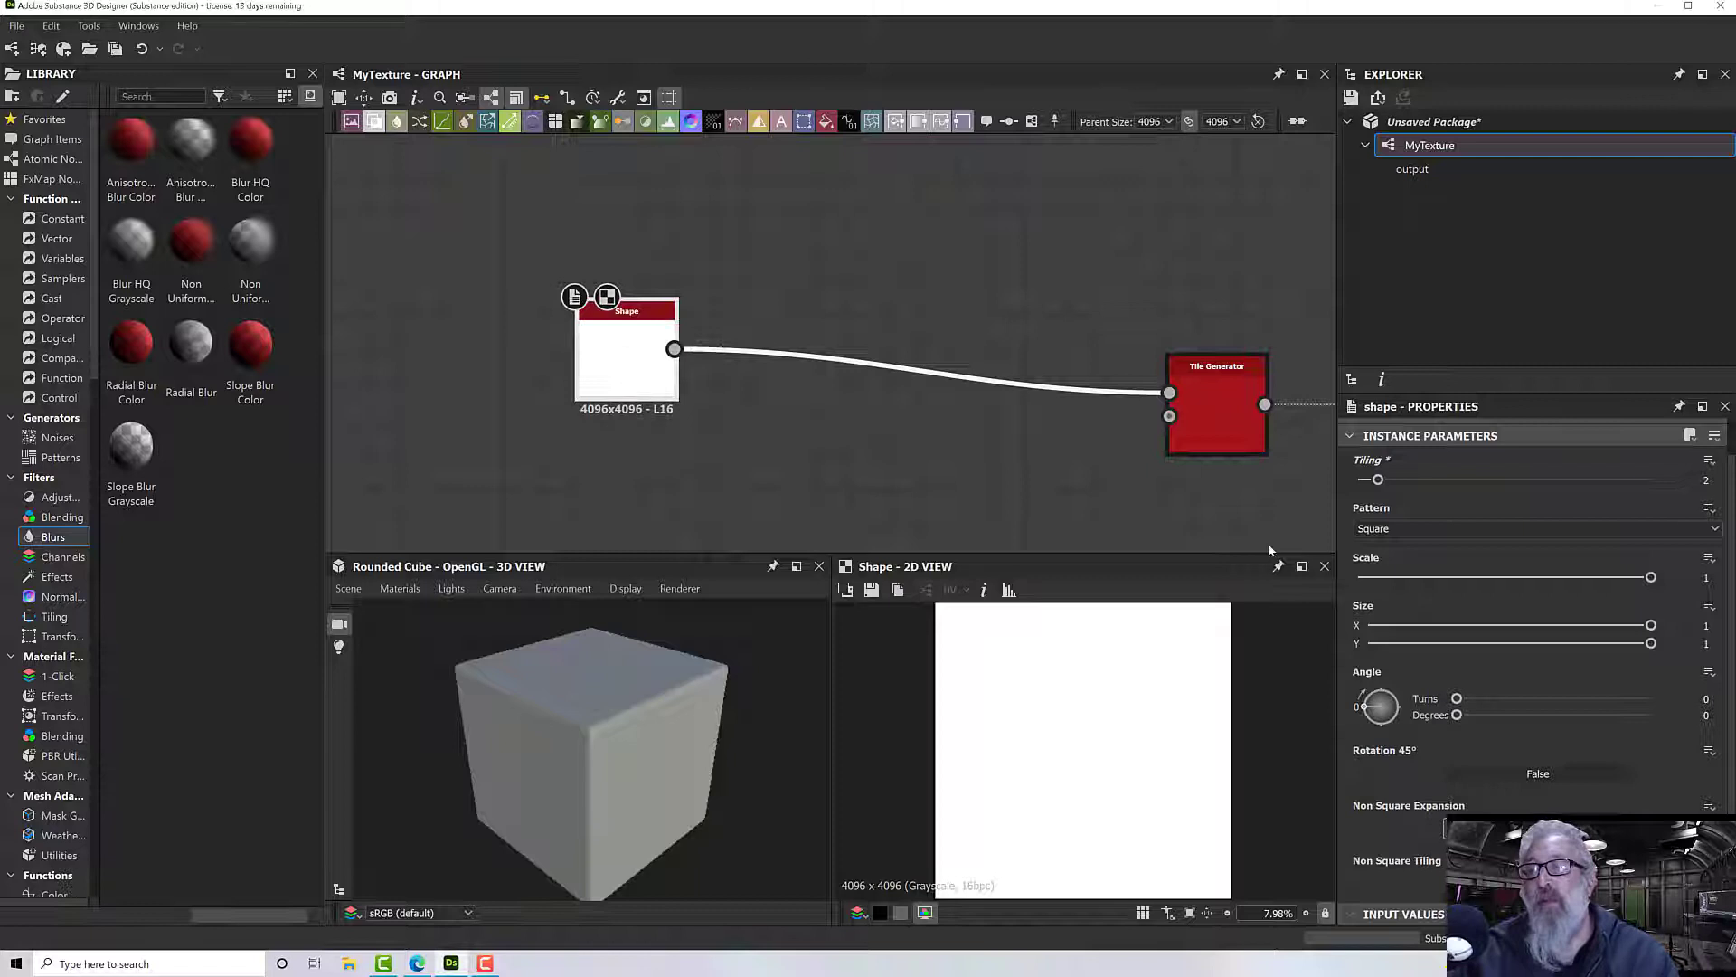
left_click_drag(1651, 577, 1597, 589)
left_click(1223, 450)
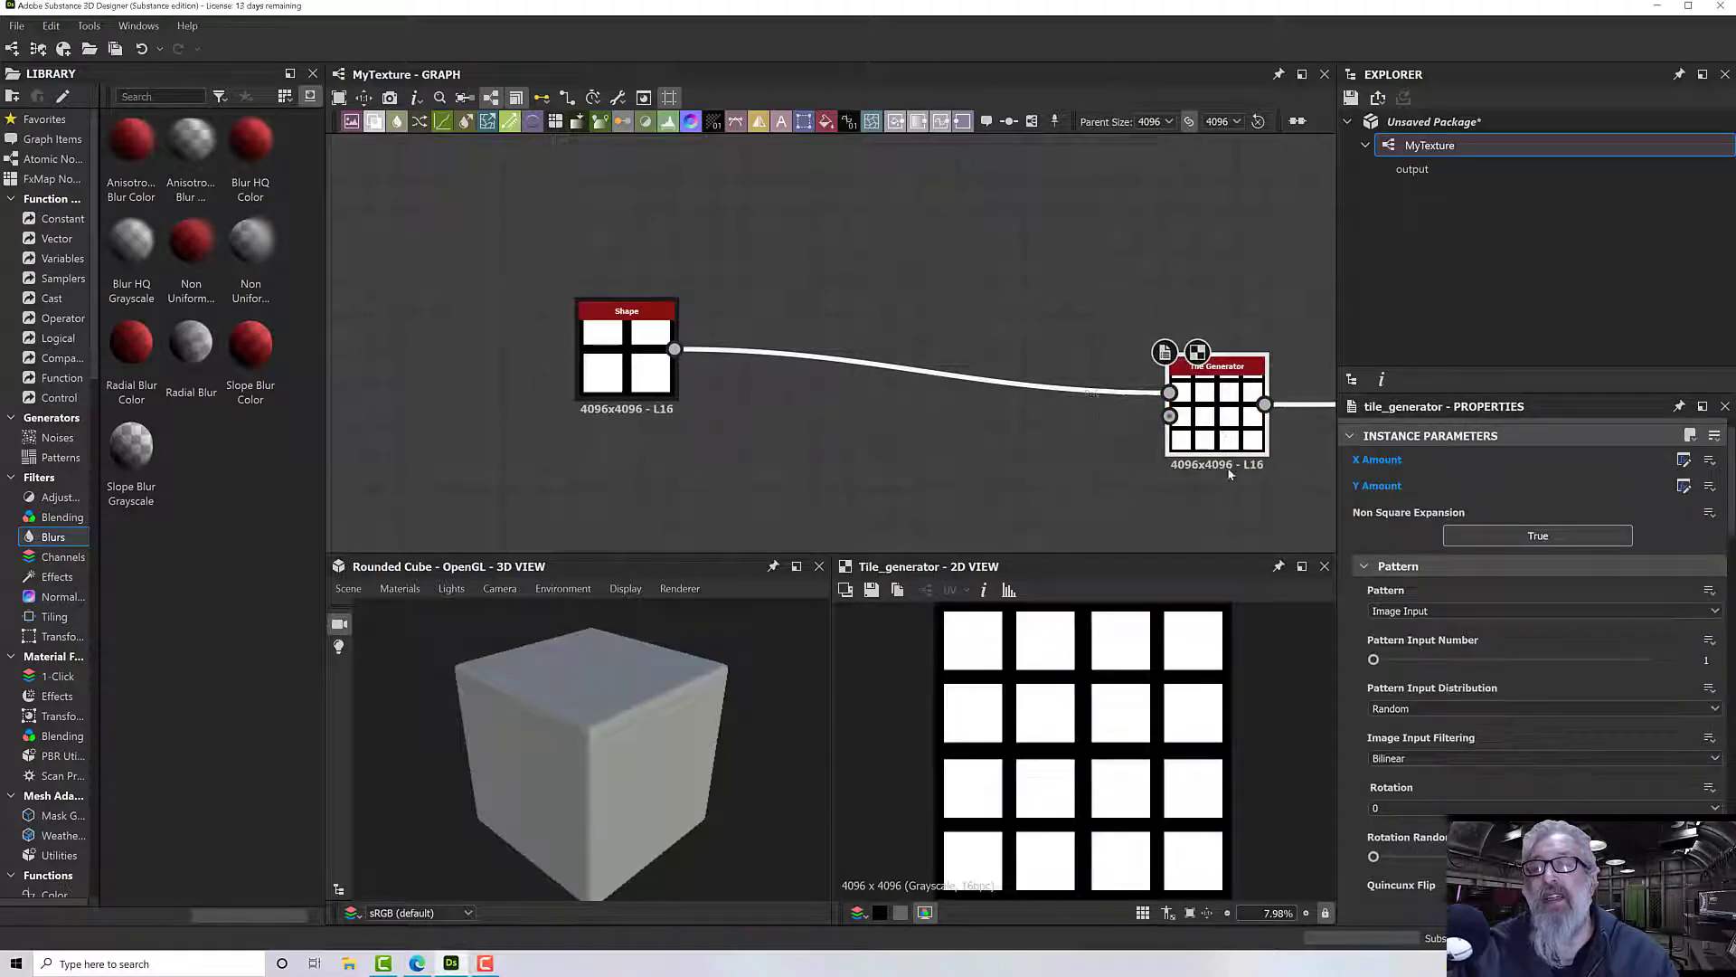
Step: Set the Tile Generator's Pattern Input Number to 2
middle_click_drag(1222, 450, 1163, 461)
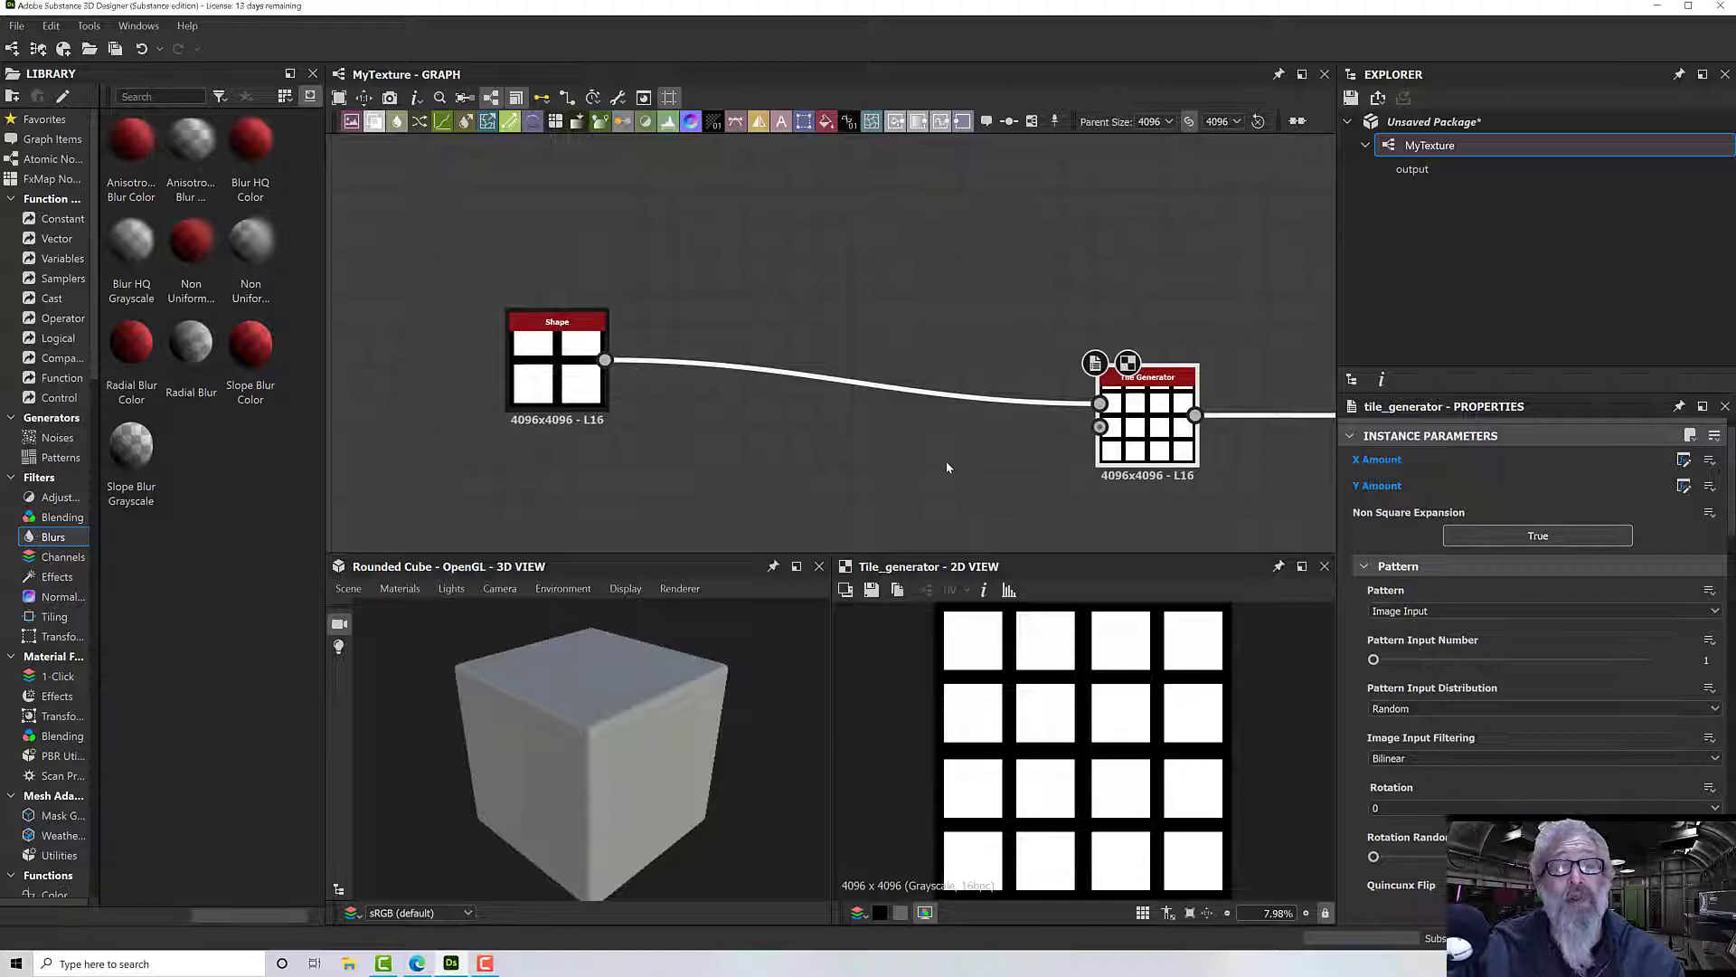
middle_click_drag(957, 462, 1001, 445)
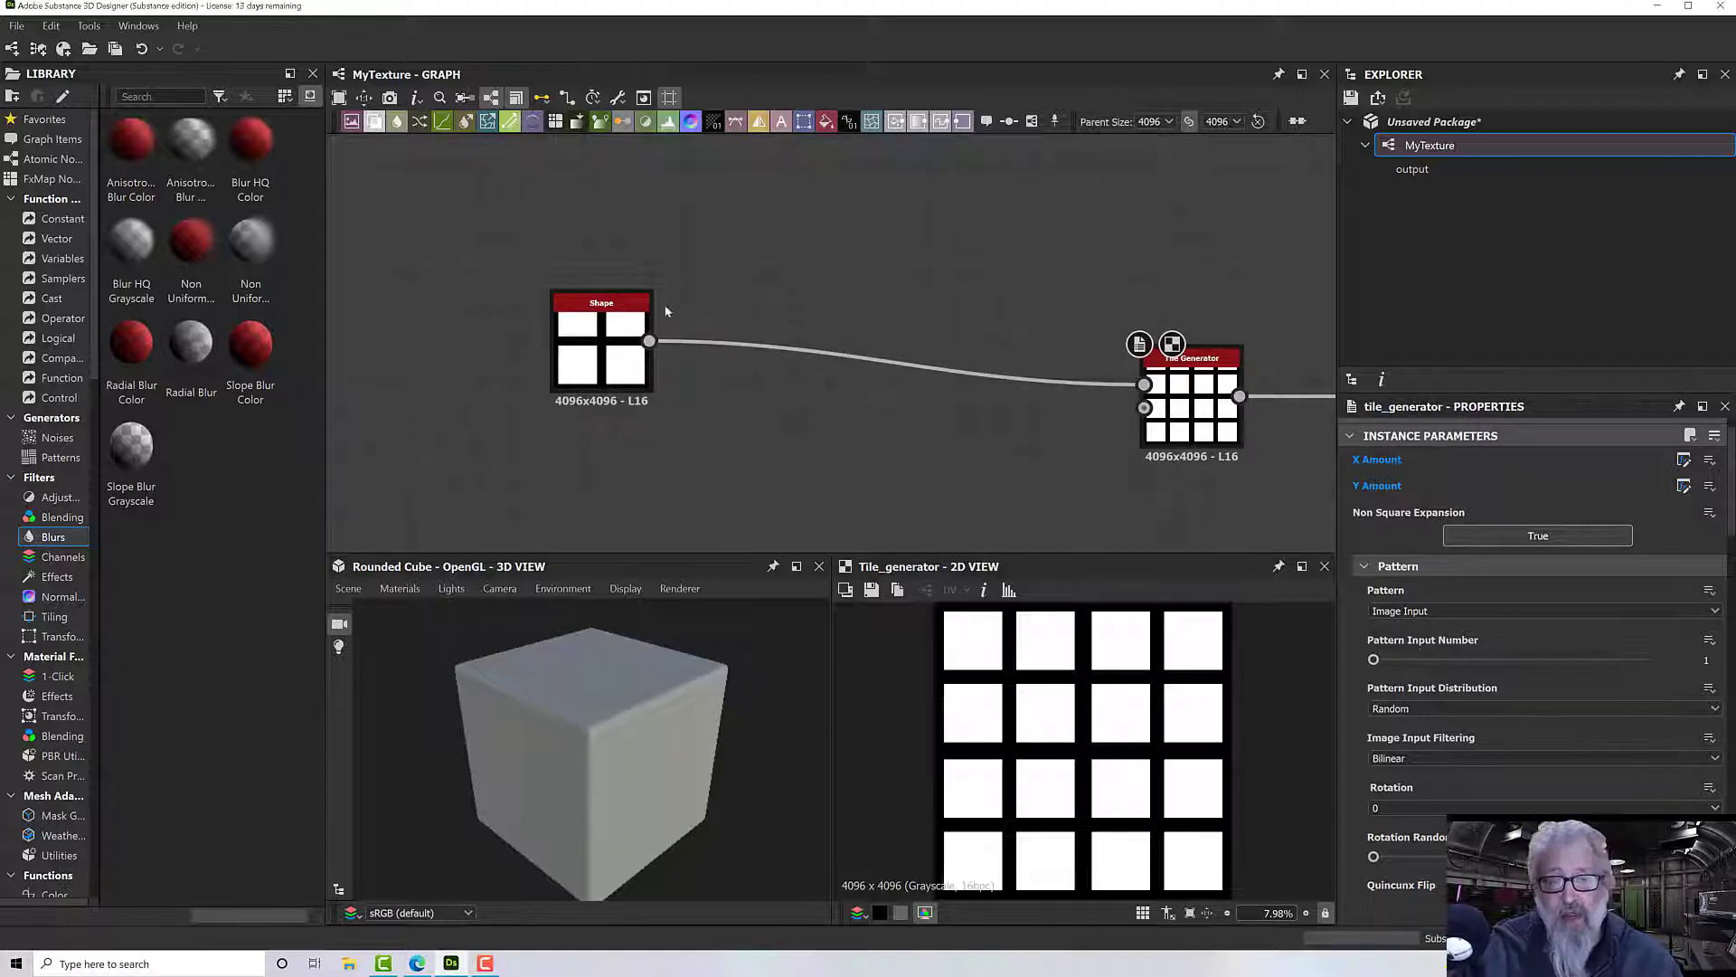
left_click(1197, 404)
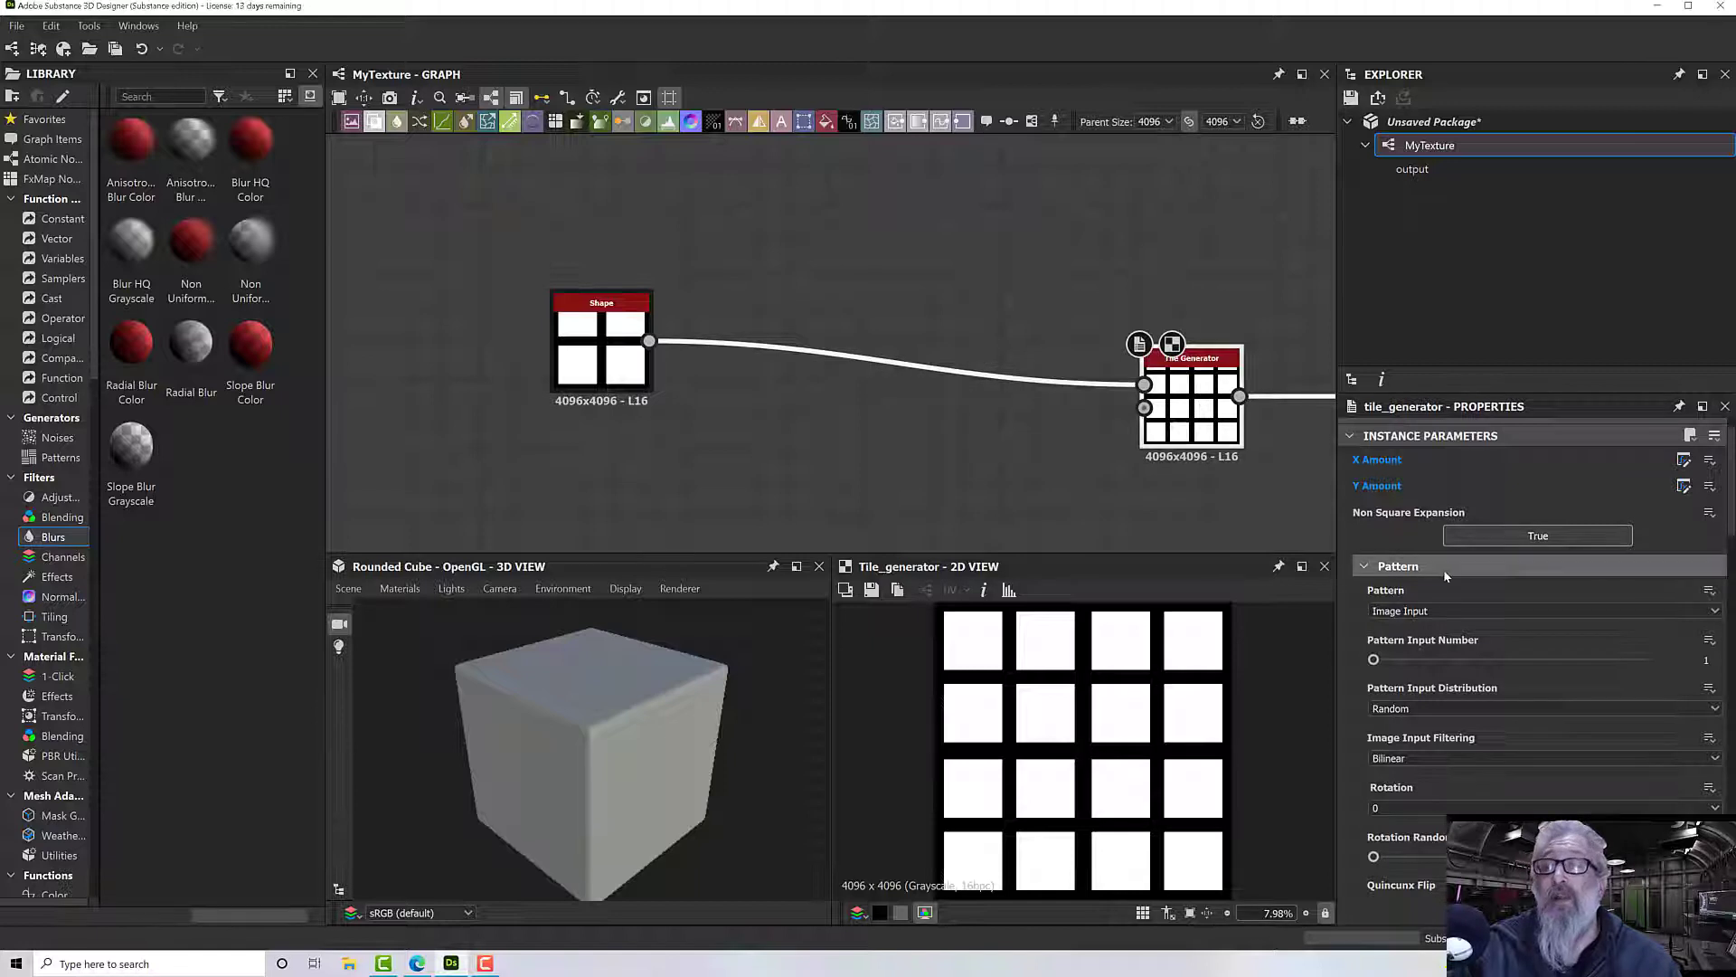
left_click(1409, 661)
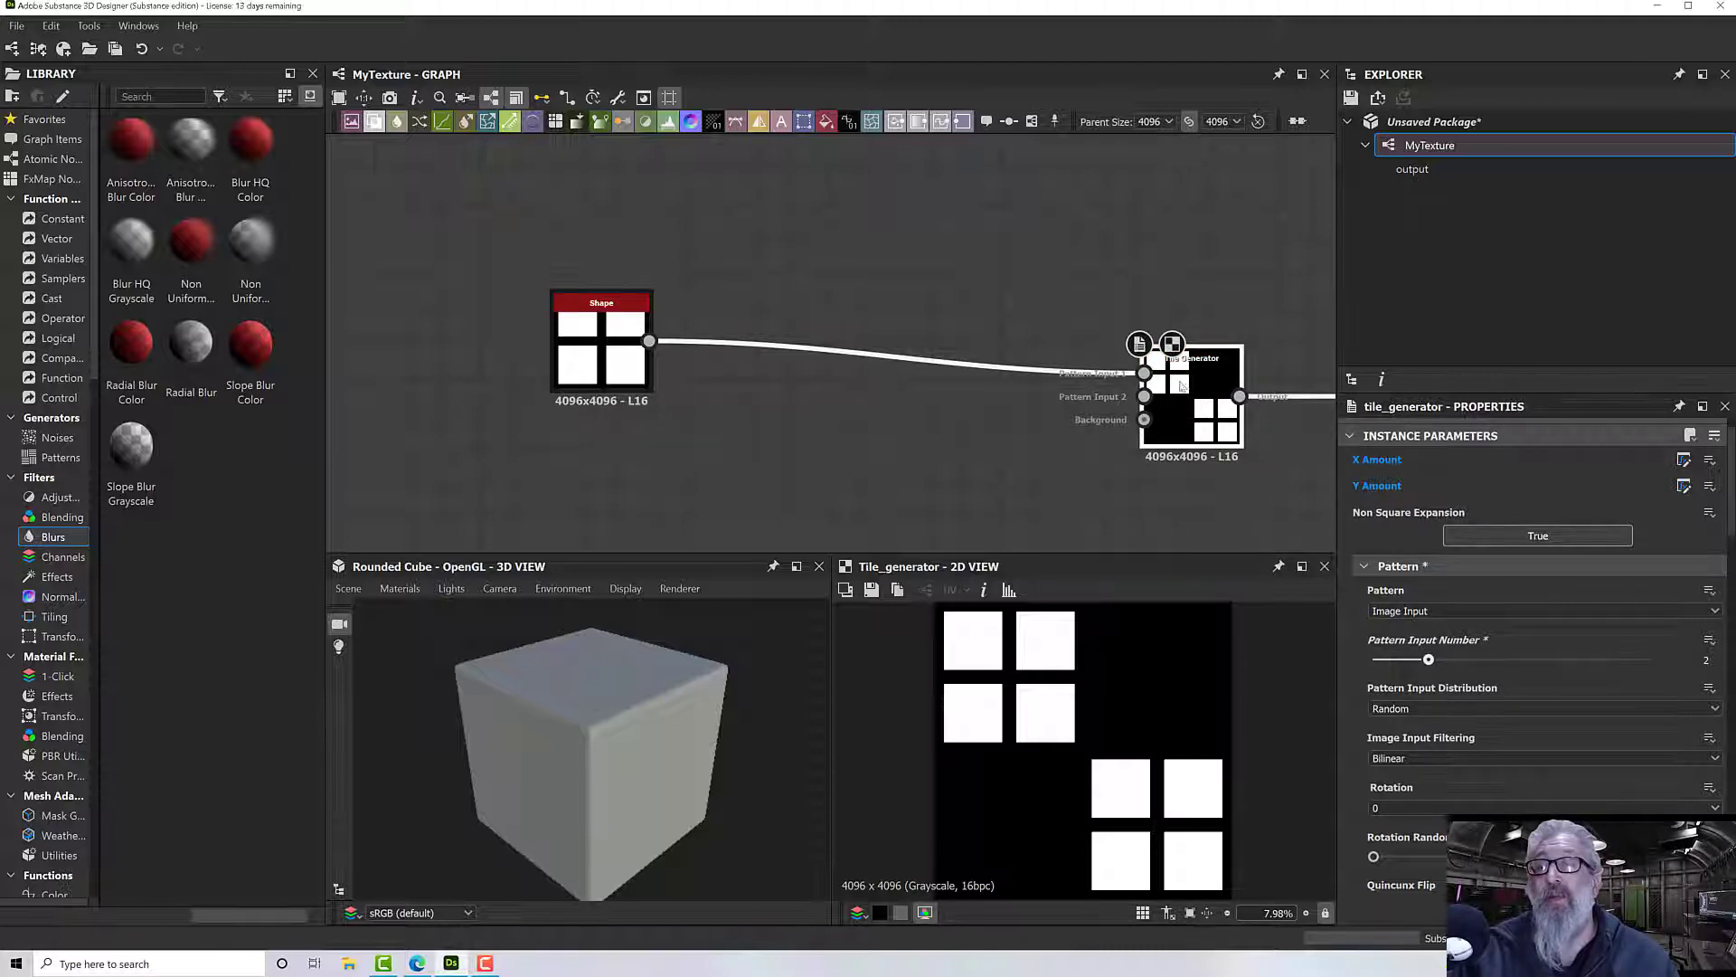
Step: Duplicate the Shape node, connect the copy to the Tile Generator's Pattern Input 2, and preview the Tile Generator's output
middle_click_drag(1037, 434, 1027, 398)
double_click(674, 330)
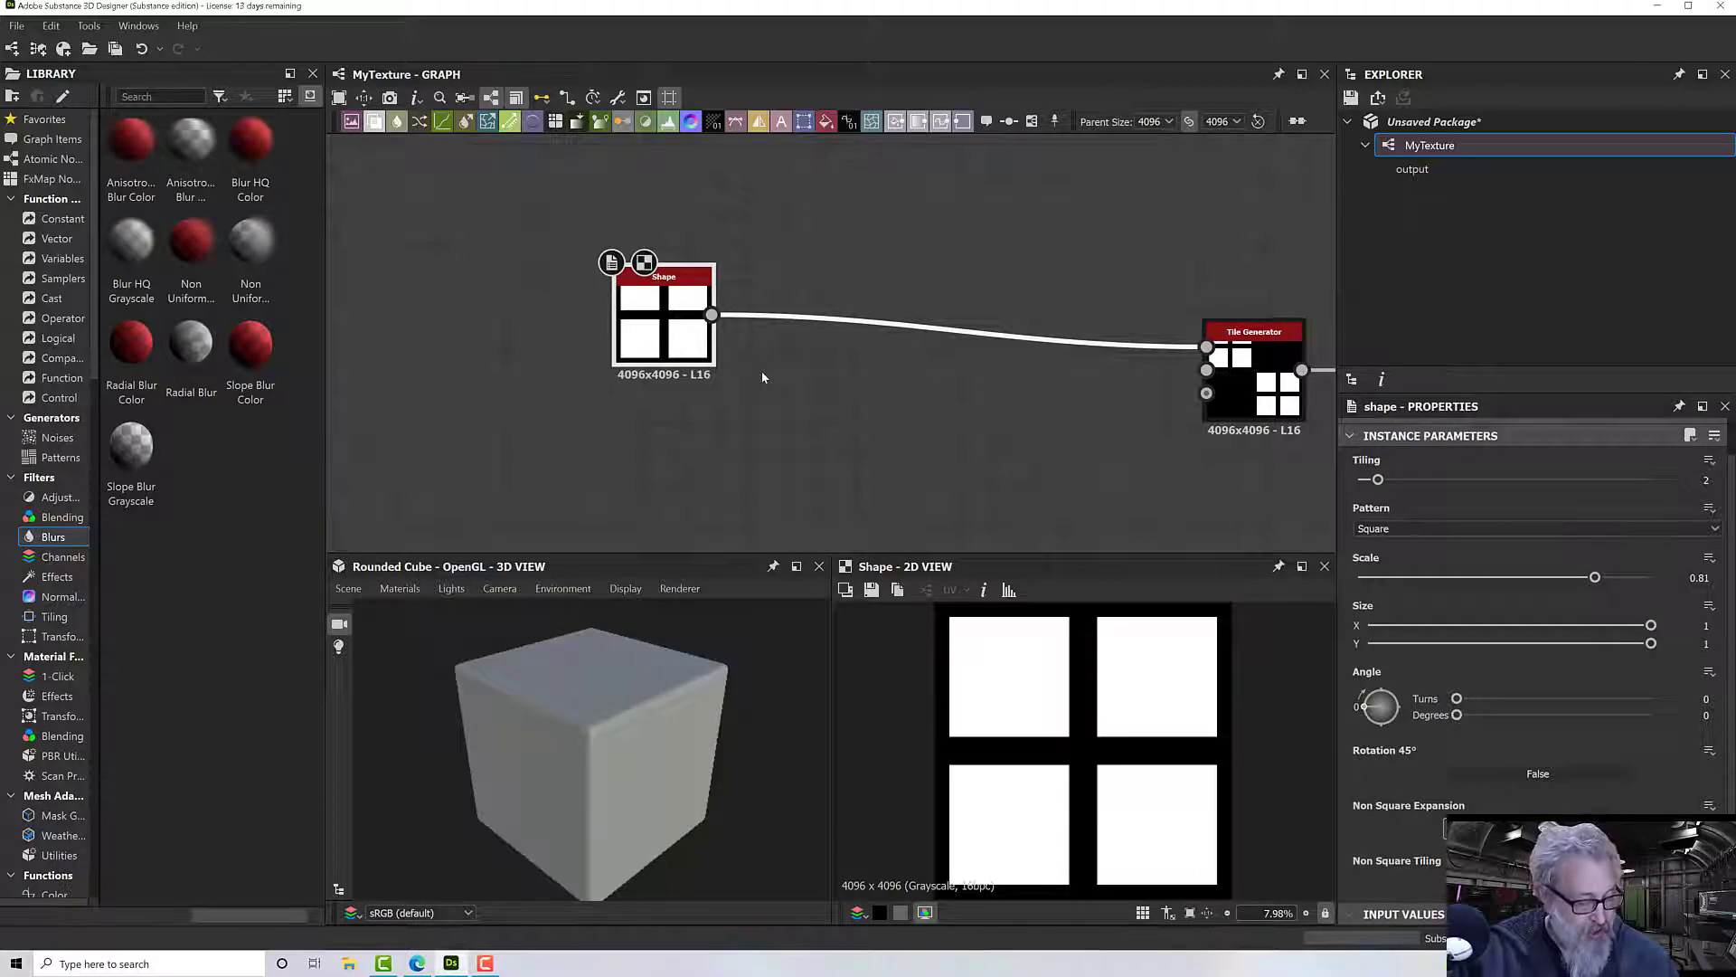
key("ctrl+d")
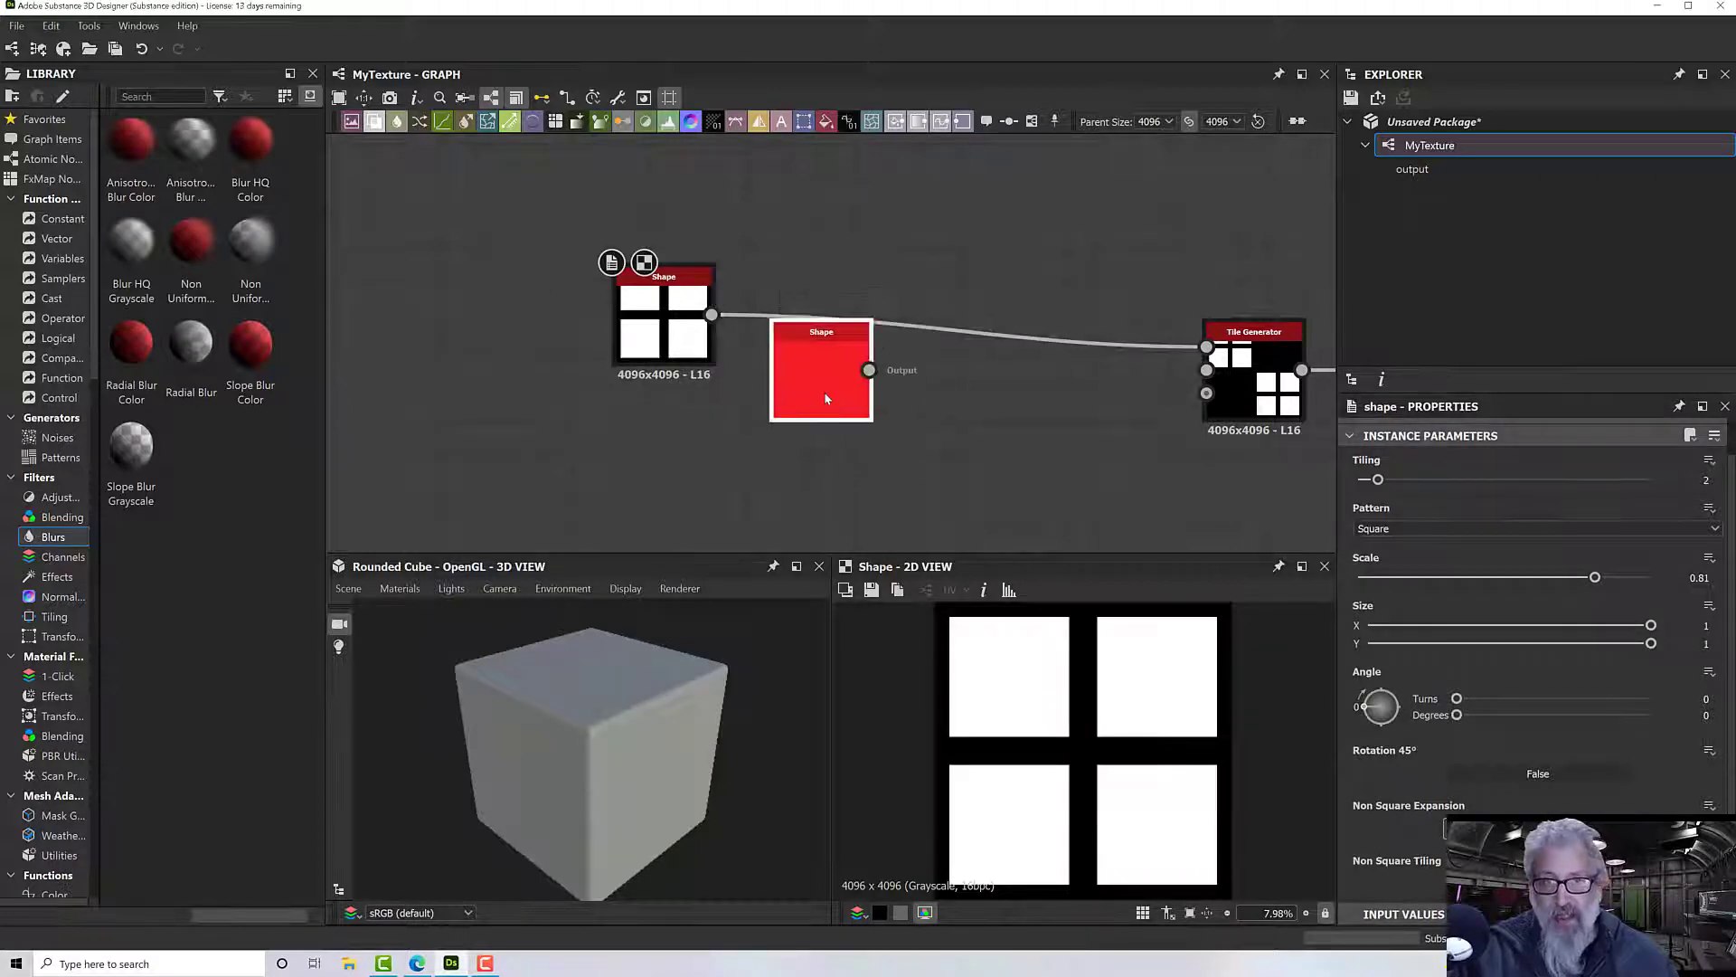
left_click_drag(839, 371, 1207, 370)
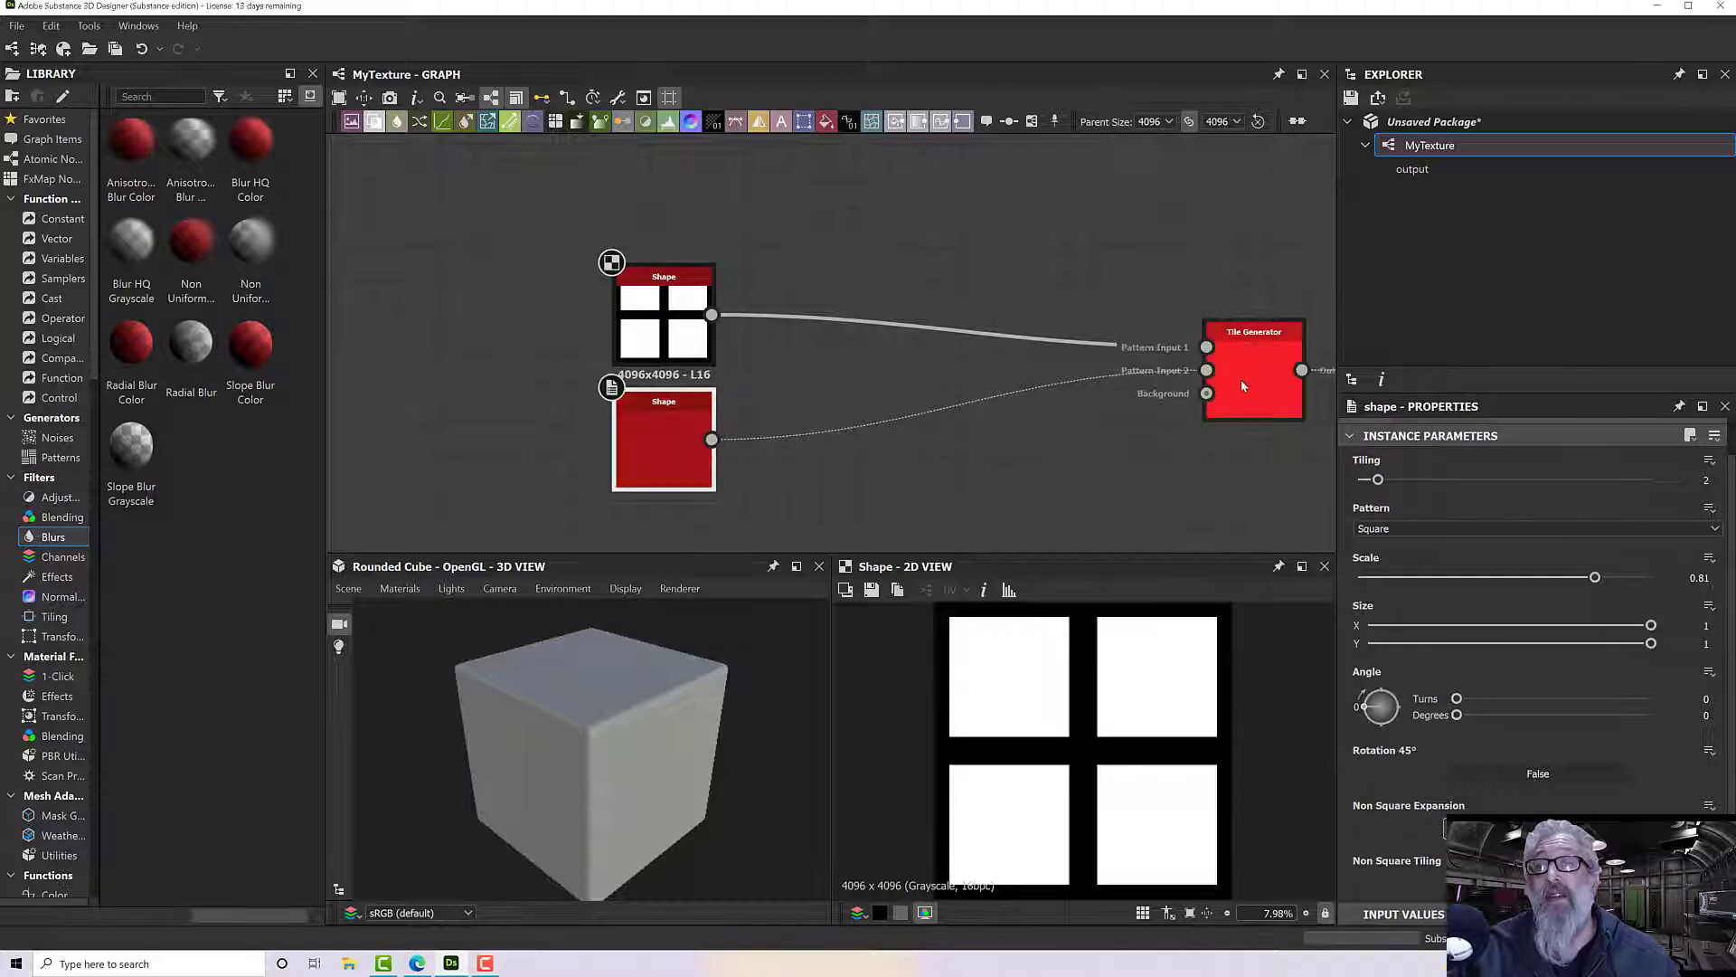
double_click(1241, 378)
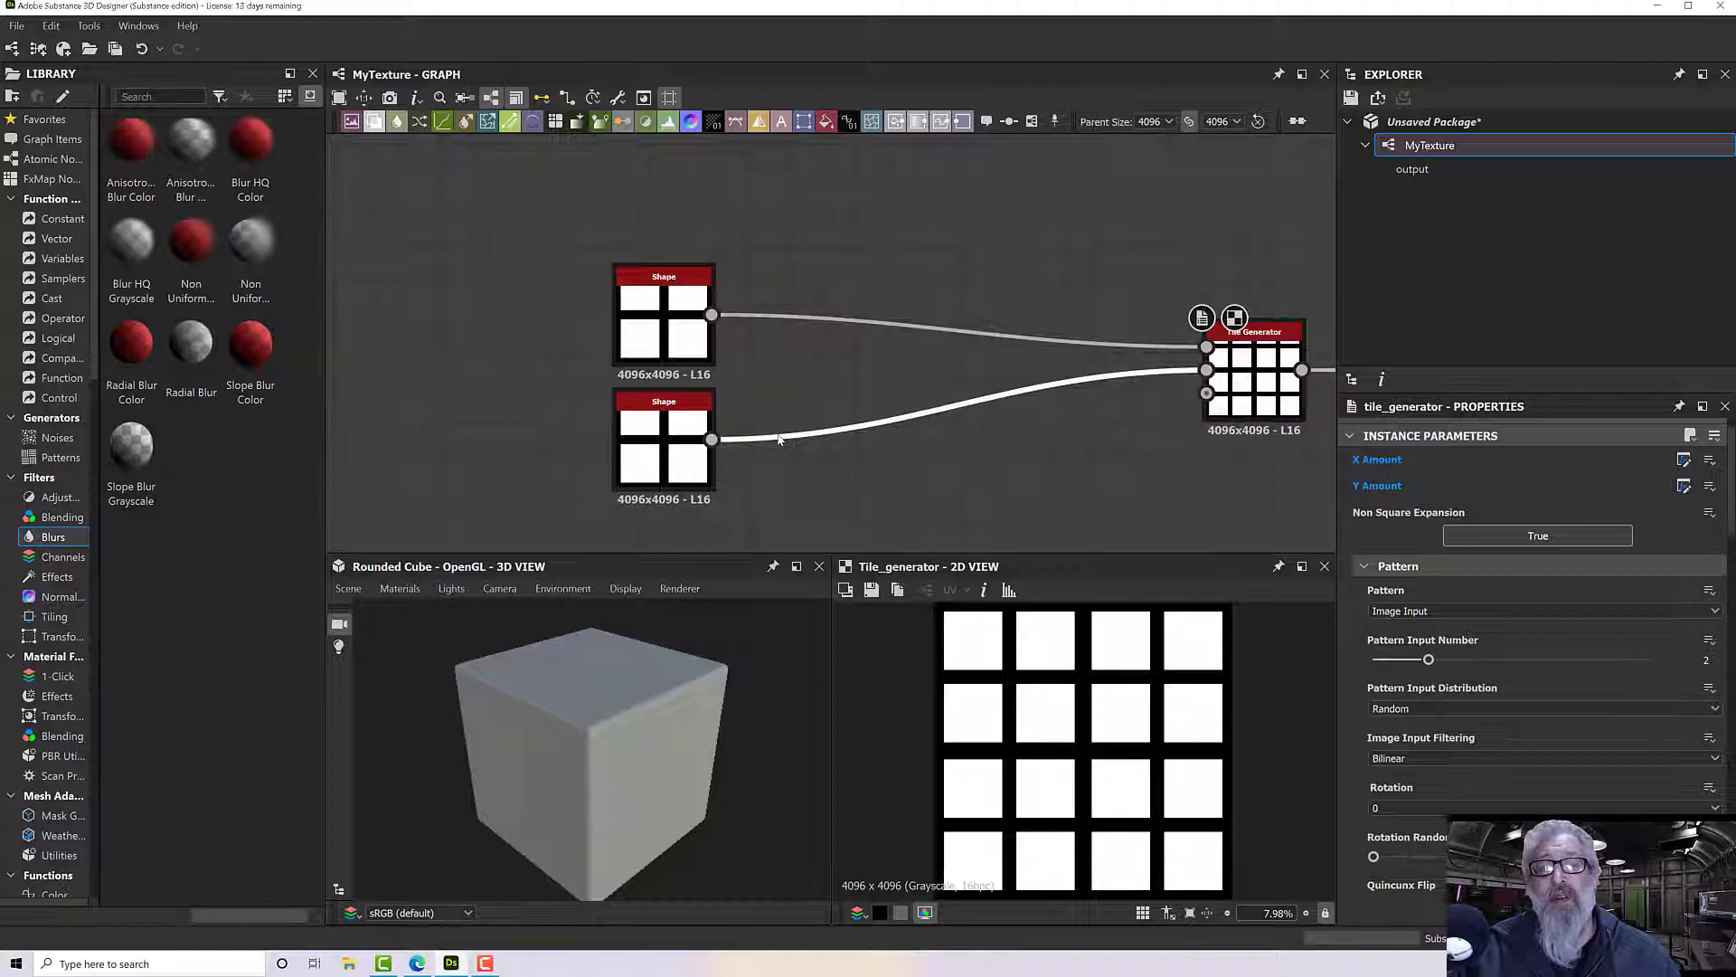
Step: Set the duplicated Shape's Angle to 45 degrees and check the Tile Generator's pattern
left_click(670, 442)
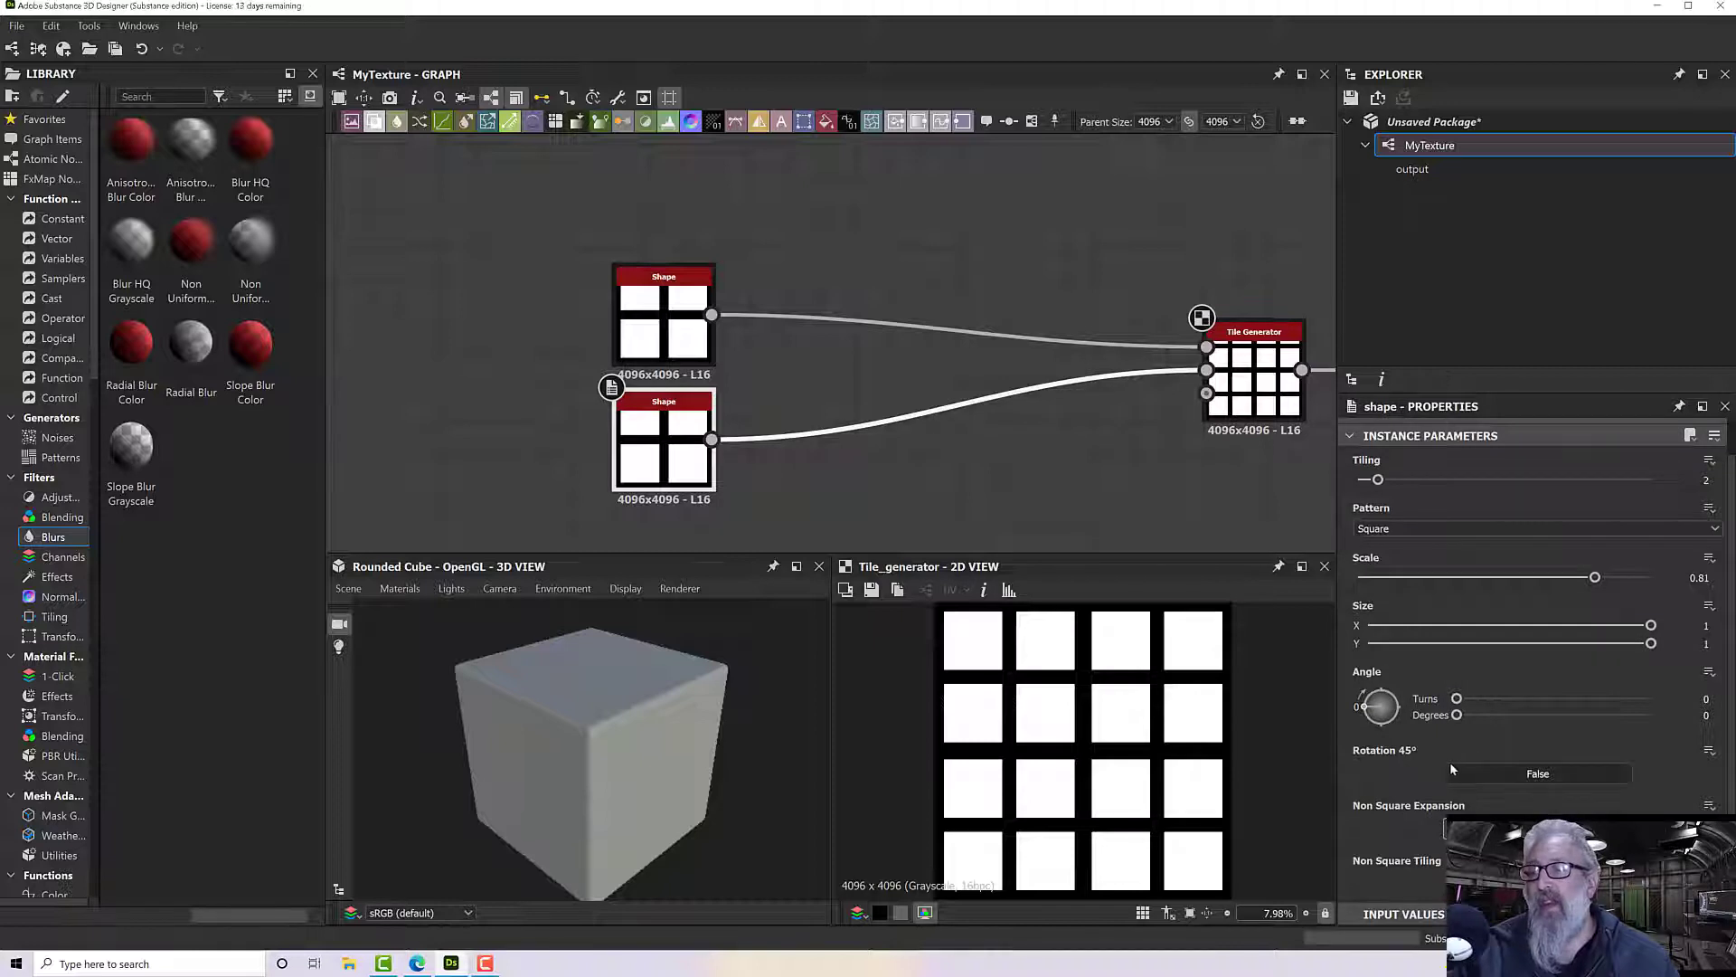
left_click_drag(1457, 715, 1489, 717)
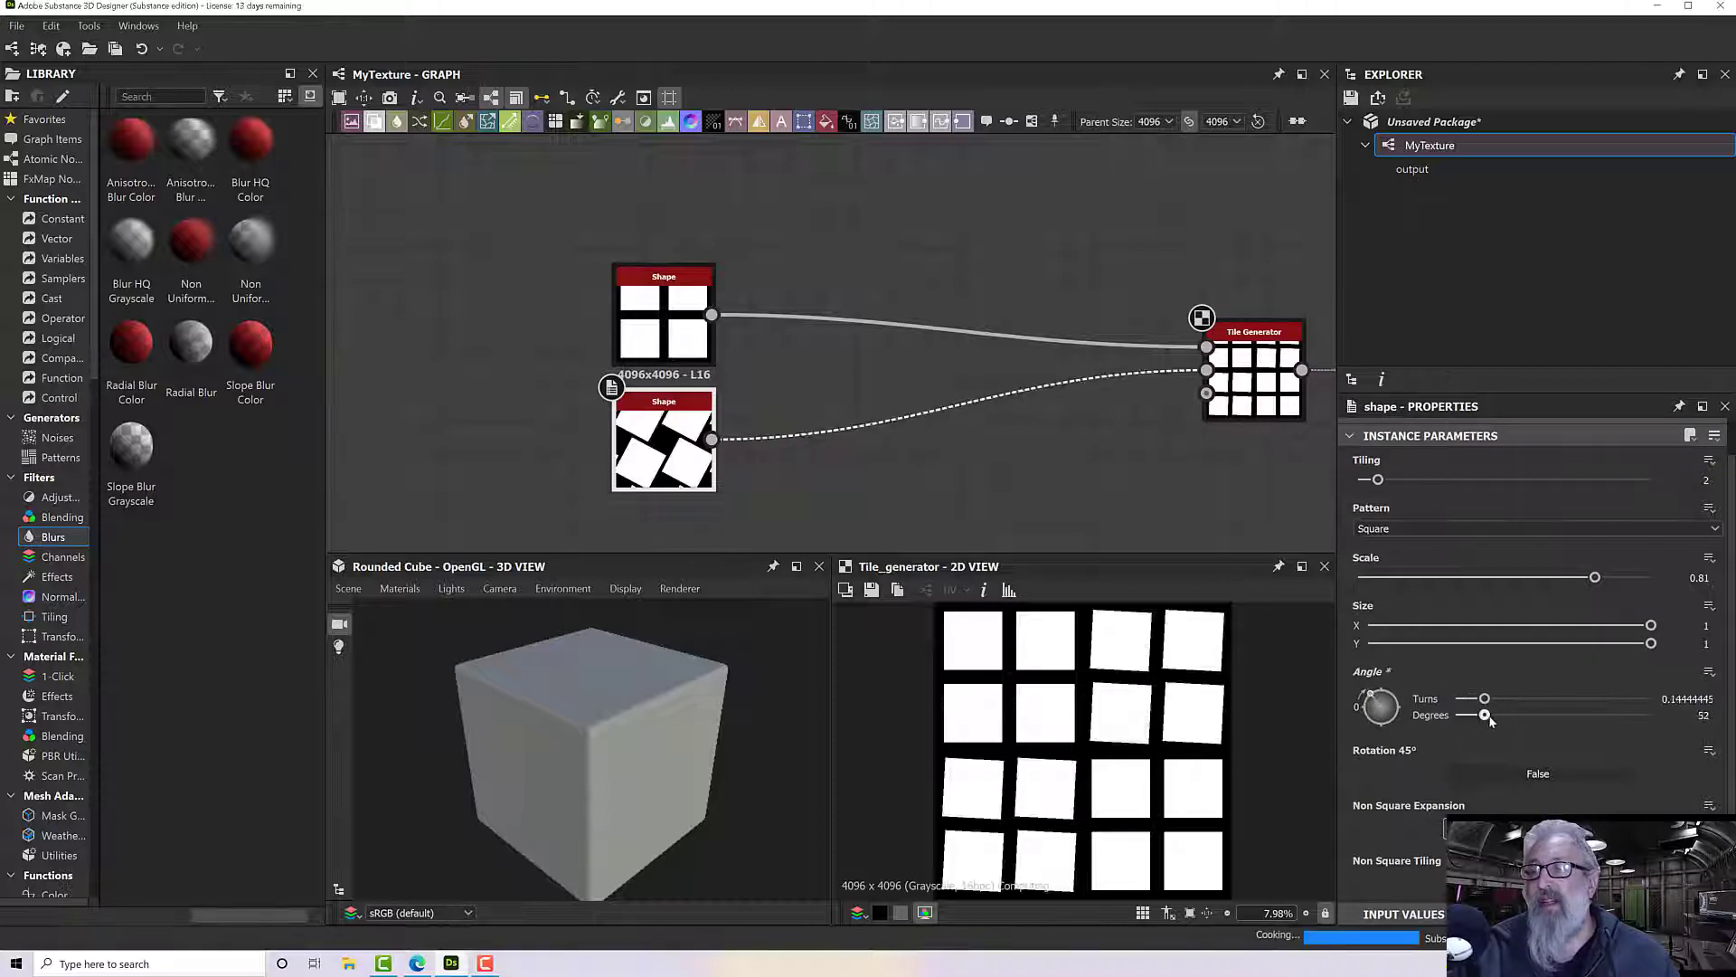
type("45")
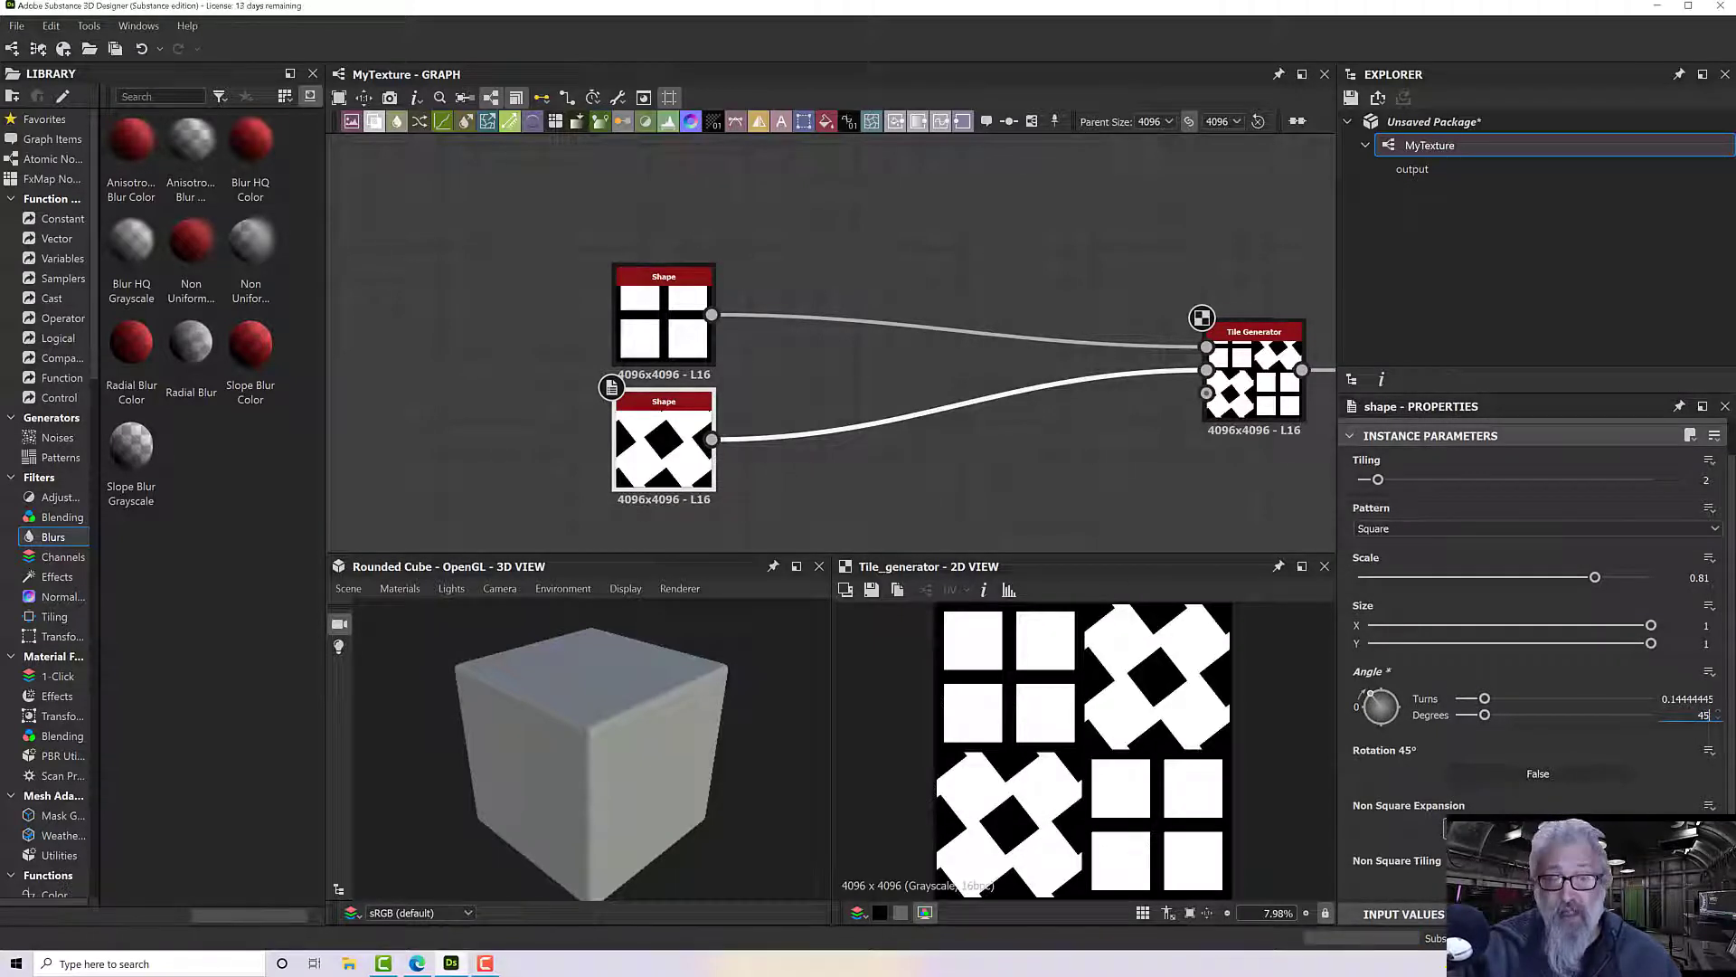
key("Return")
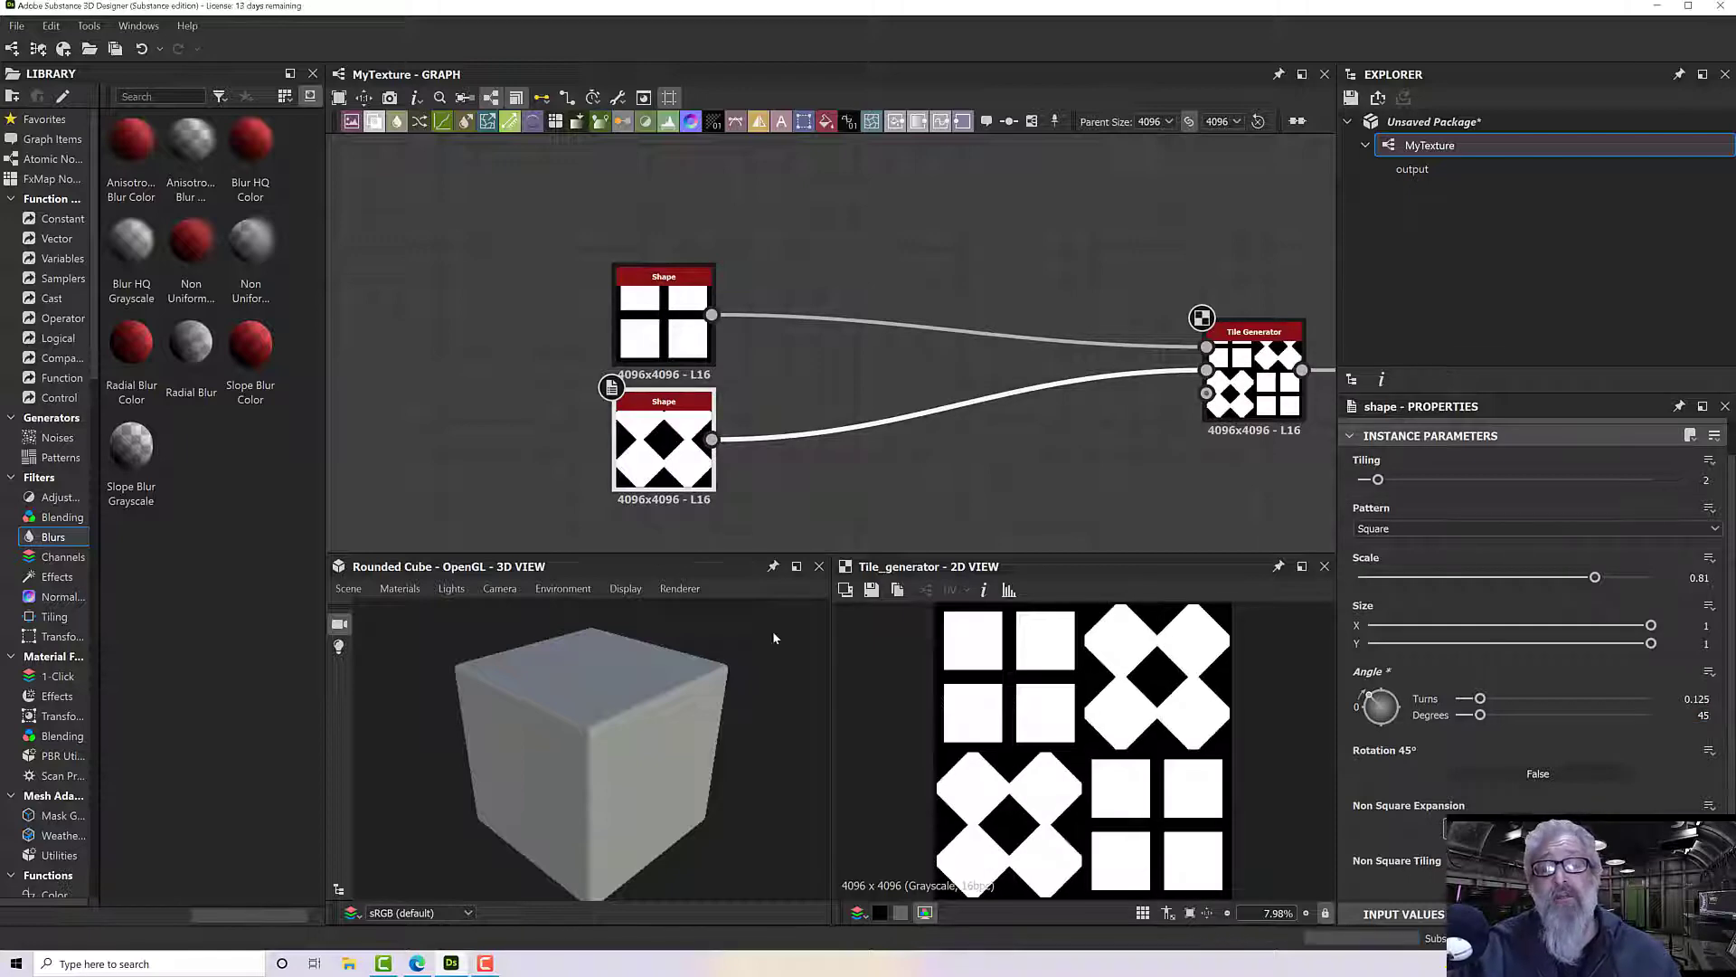
scroll(1263, 363, "up", 2)
scroll(1262, 362, "up", 2)
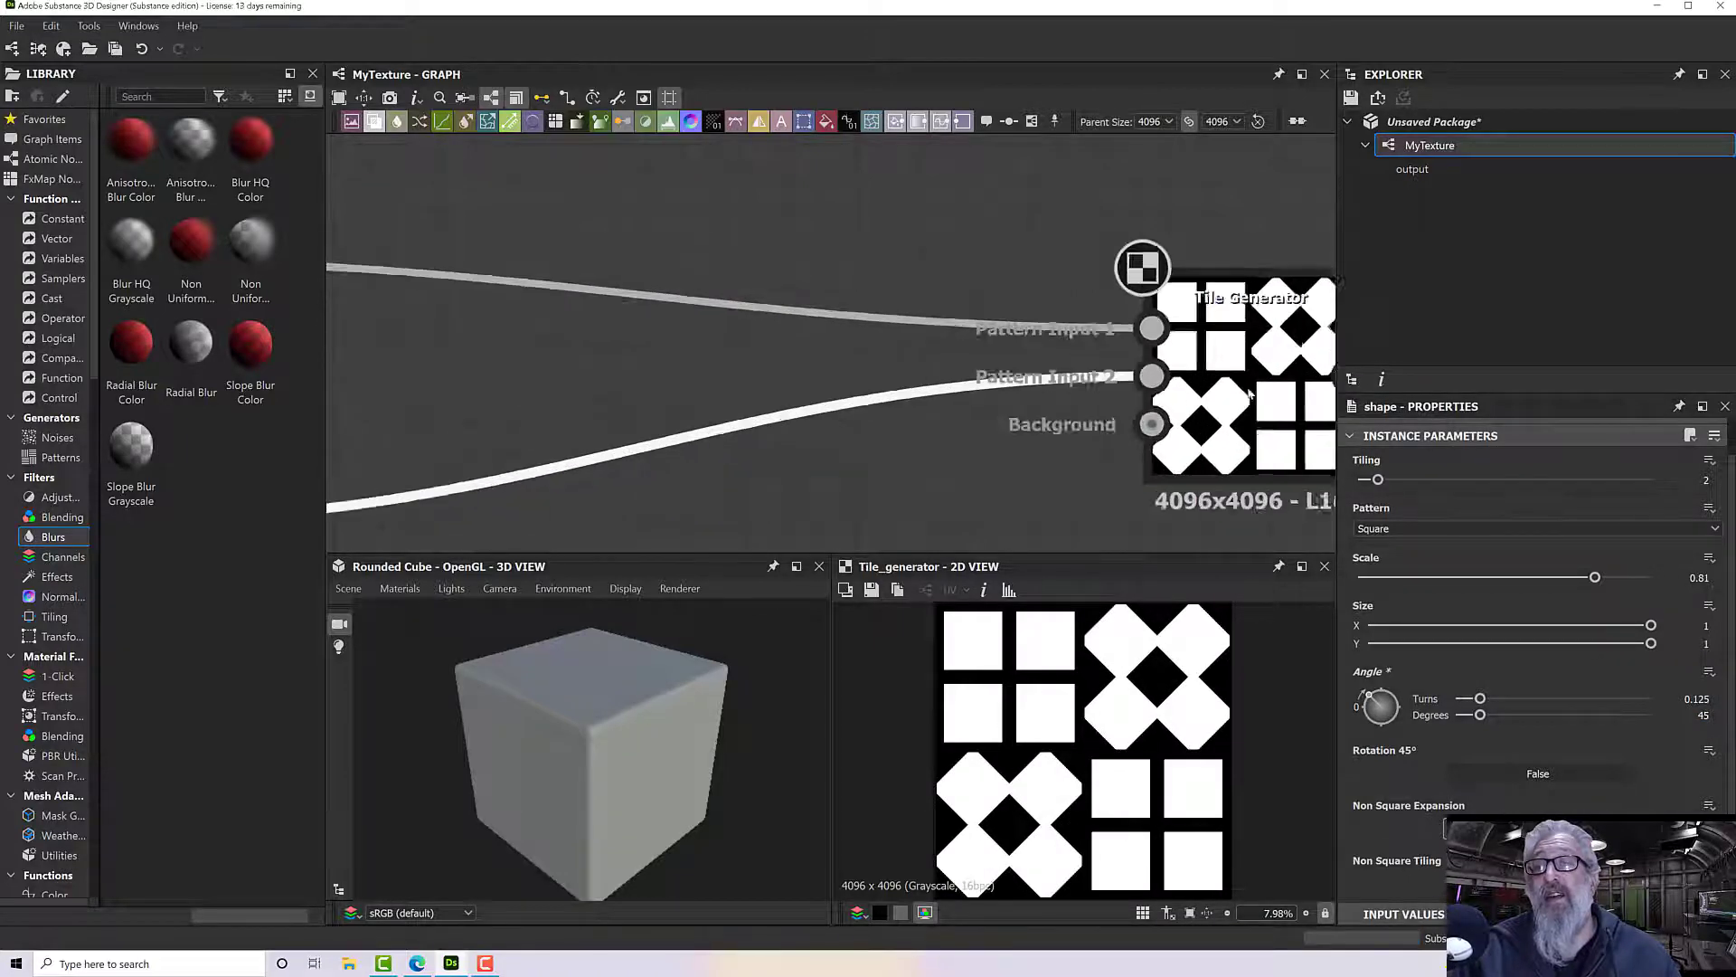
scroll(856, 501, "down", 5)
Step: Set the rotated Shape's Scale to 0.66 and inspect the pattern on the Tile Generator
middle_click_drag(856, 501, 901, 459)
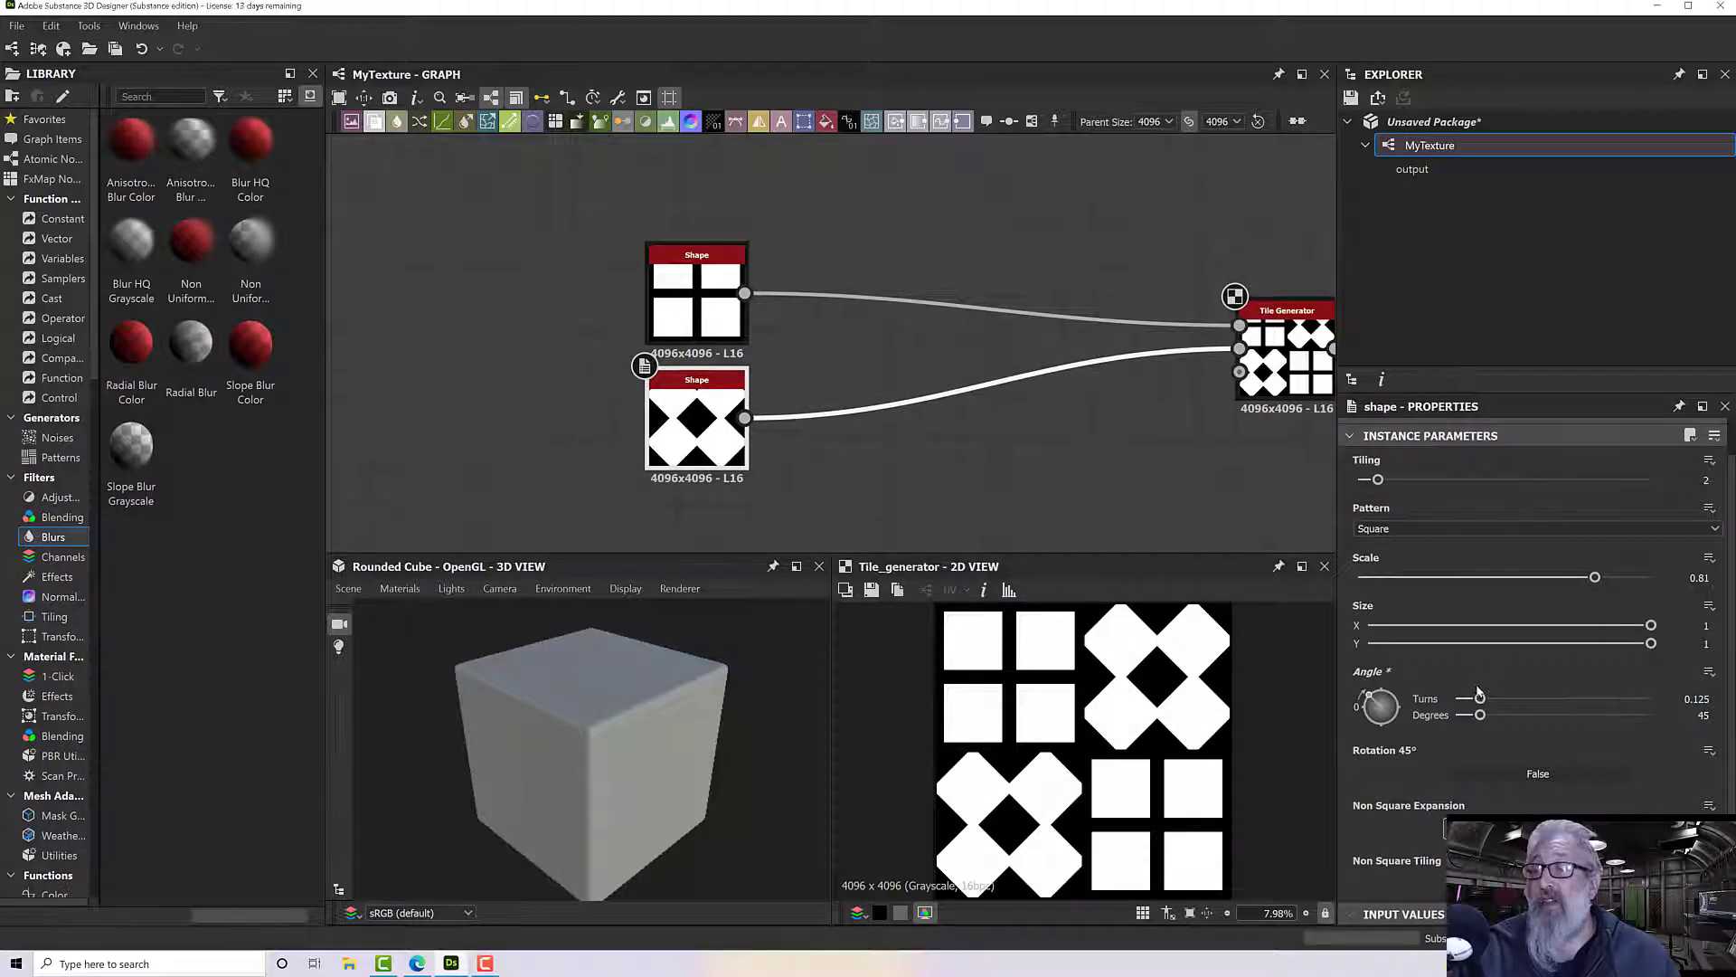
left_click_drag(1595, 577, 1554, 581)
middle_click_drag(1081, 488, 895, 511)
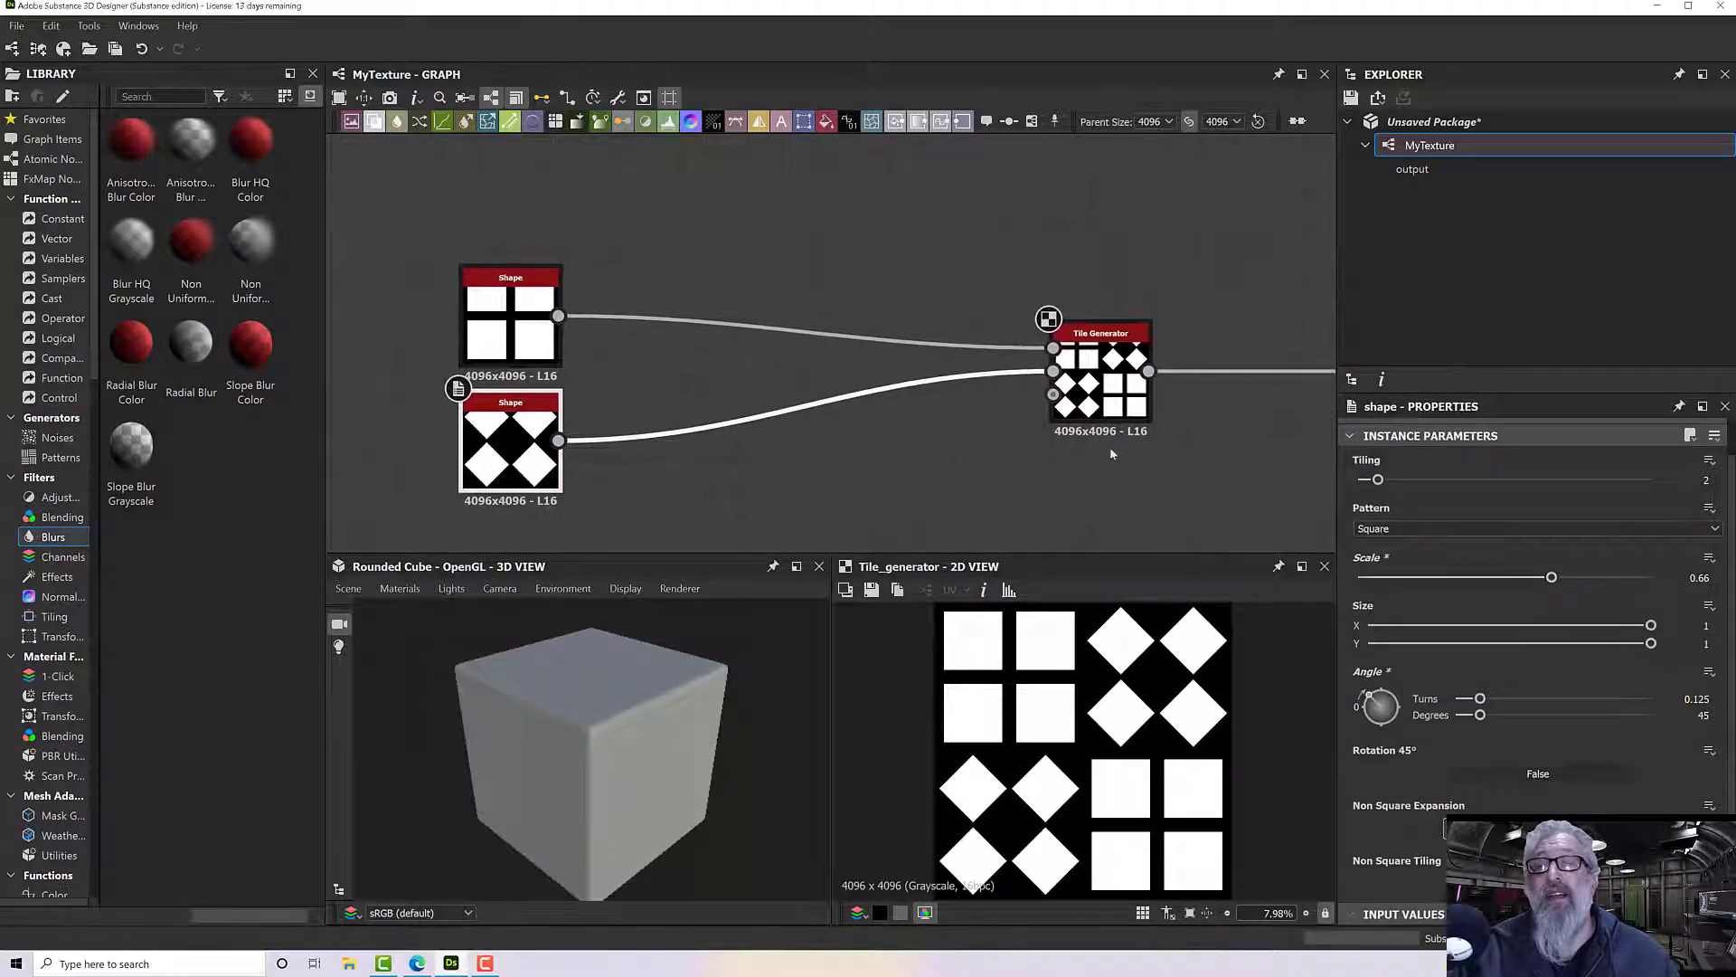
left_click(1119, 409)
scroll(1120, 409, "up", 5)
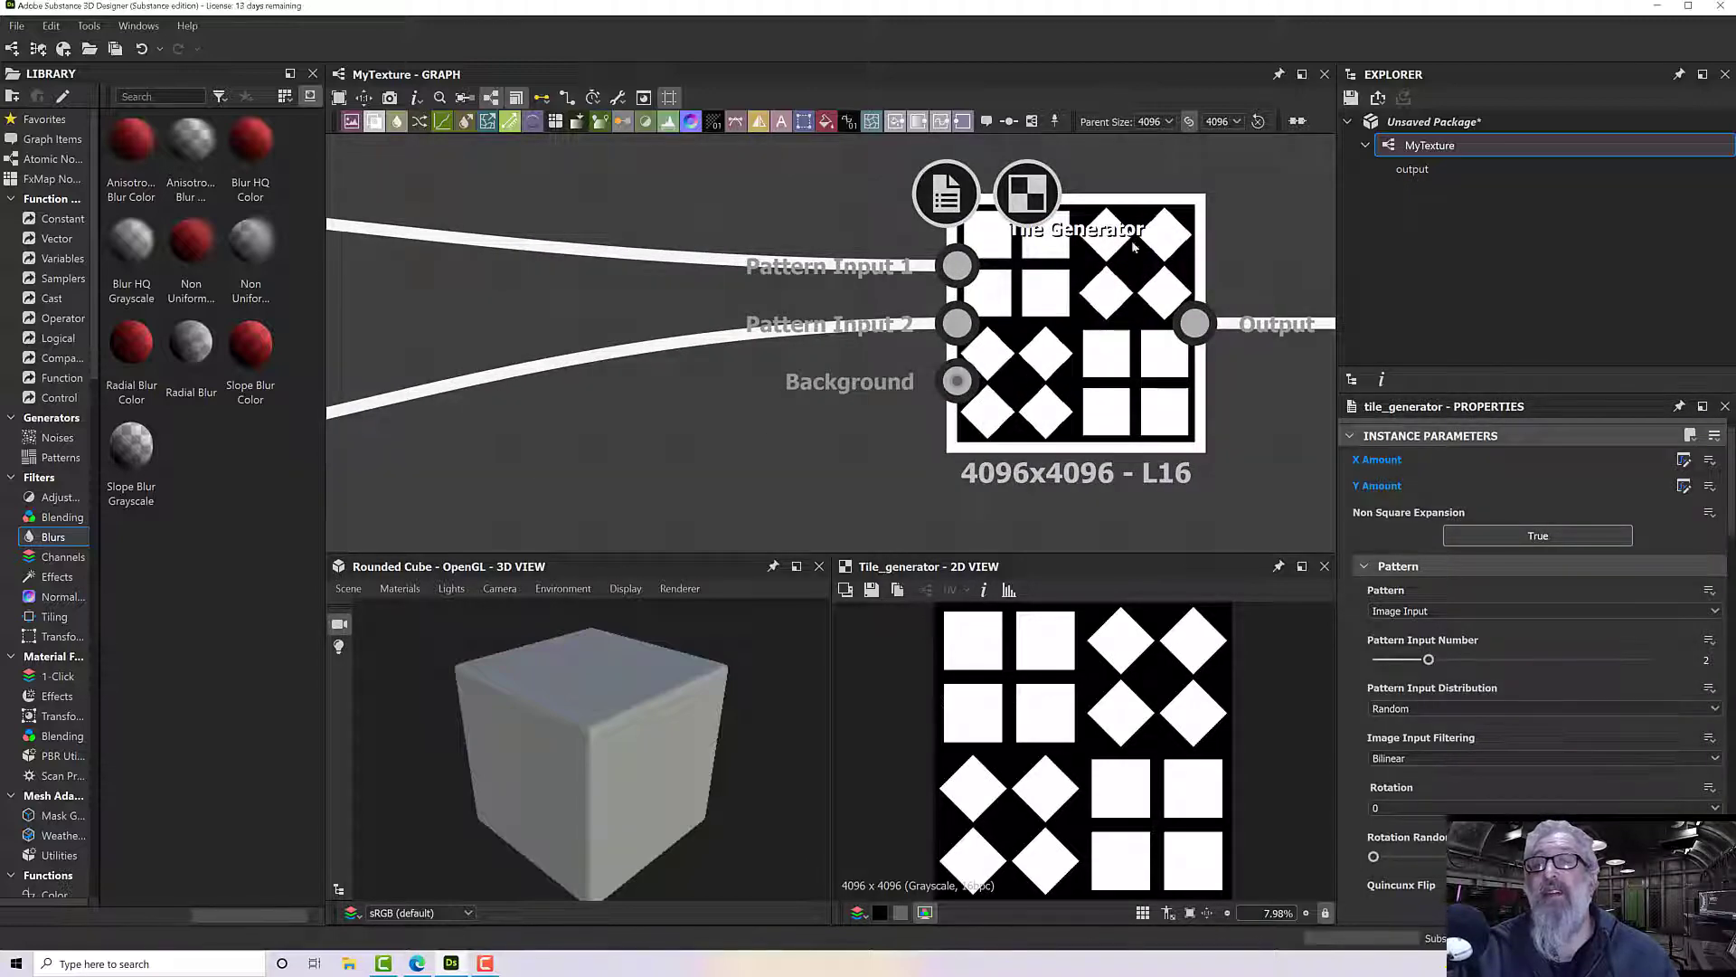
scroll(1133, 402, "down", 6)
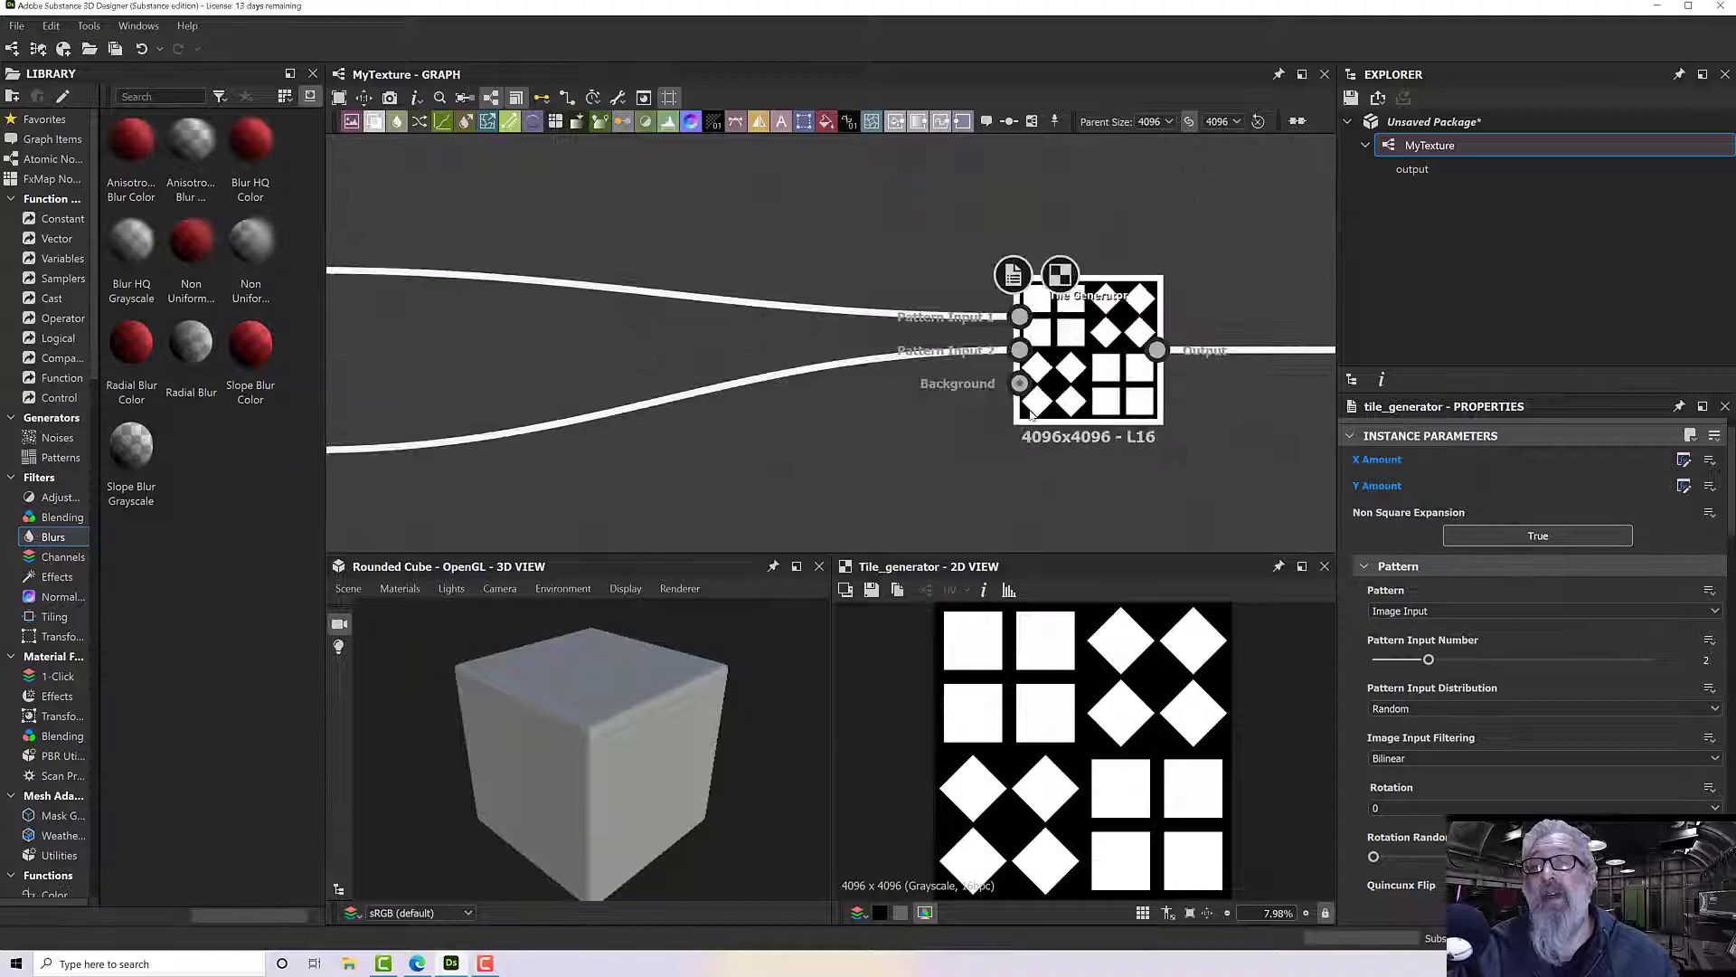
Step: Set the Scale of the Shape feeding Pattern Input 1 to 0.77 and preview the Tile Generator's output
double_click(565, 320)
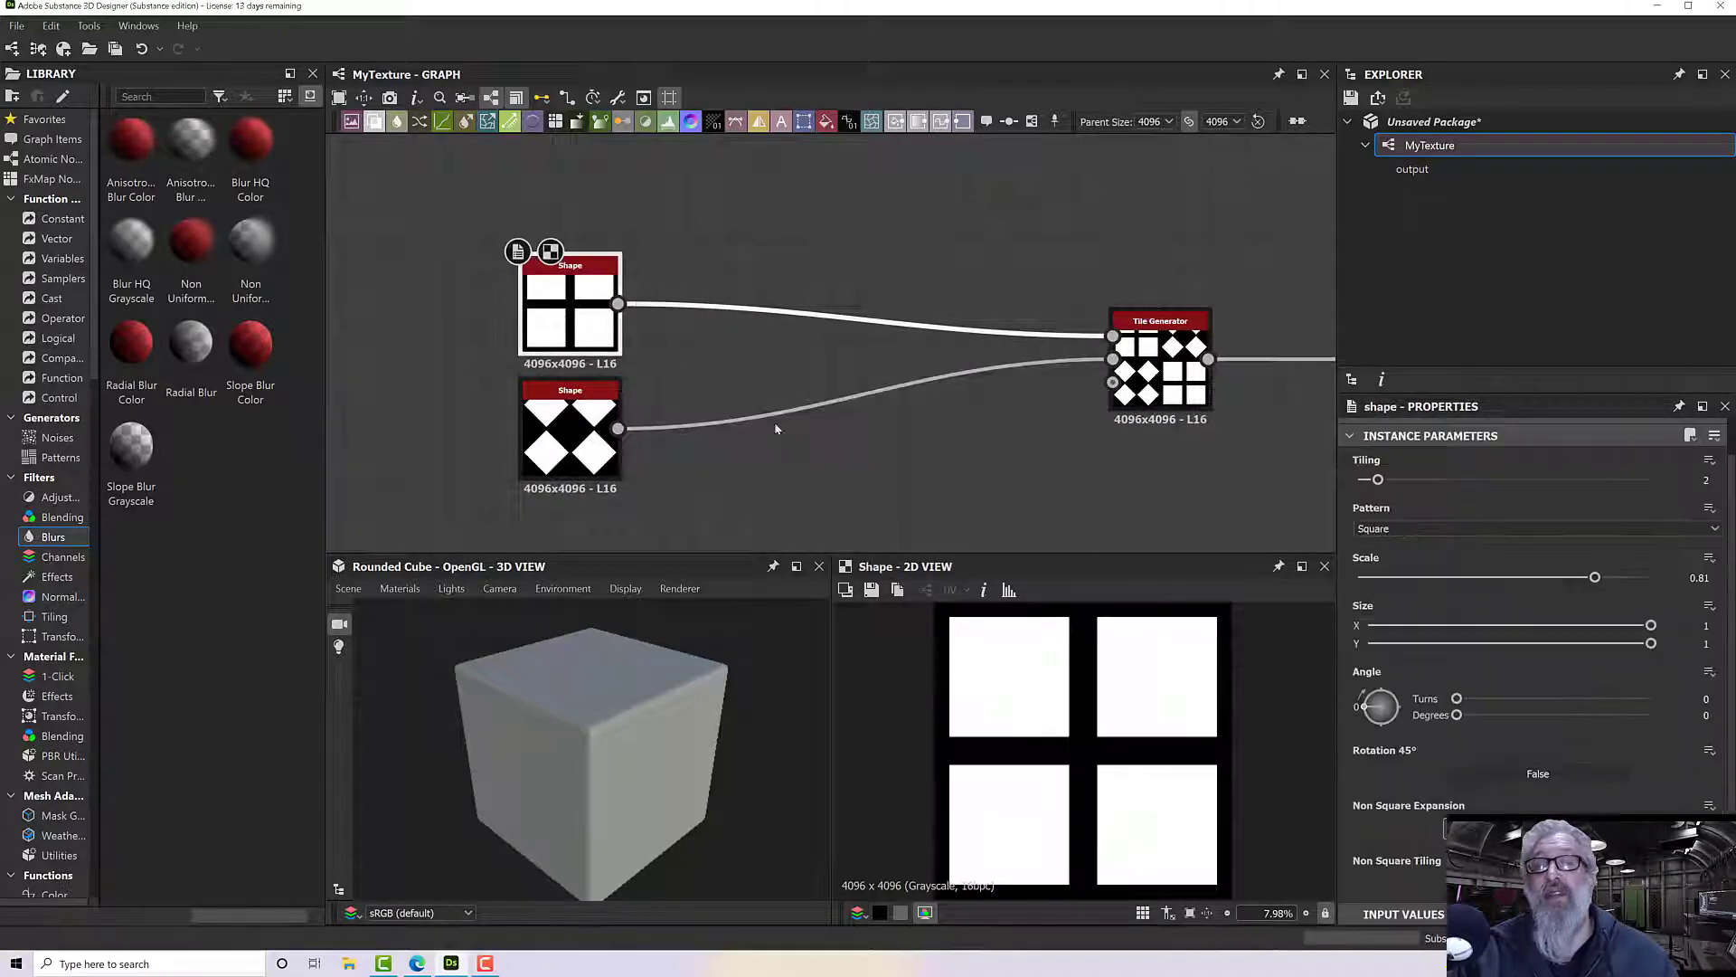
left_click_drag(1595, 577, 1583, 577)
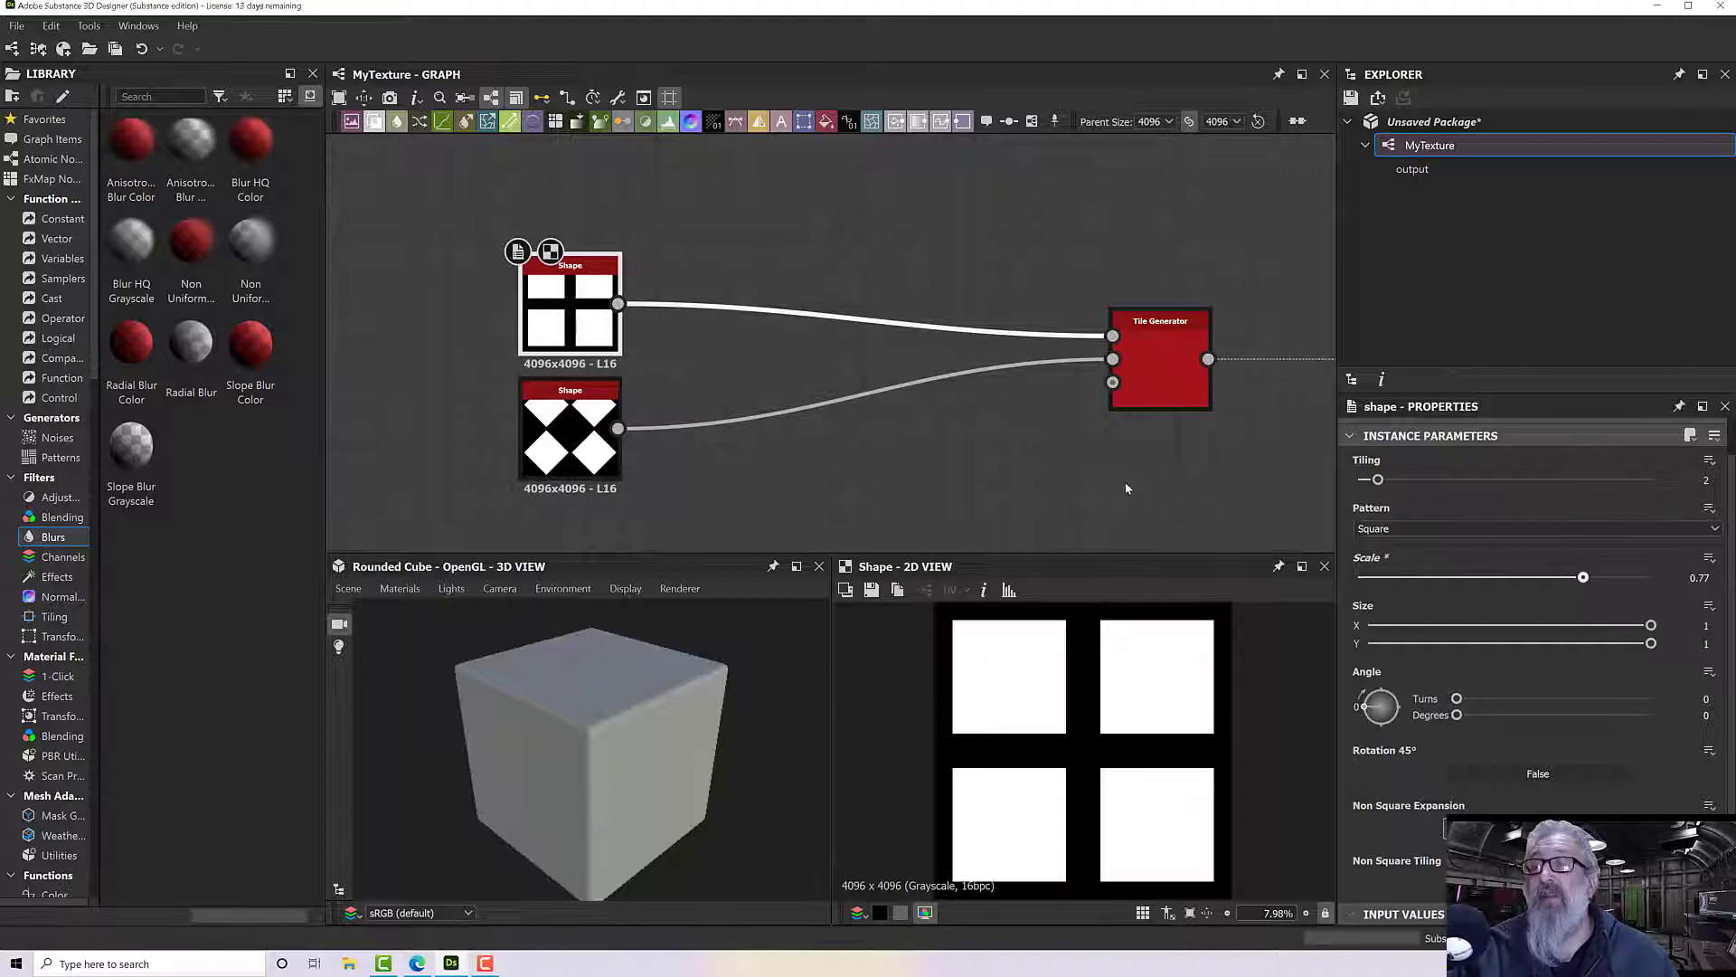
middle_click_drag(1125, 481, 1031, 503)
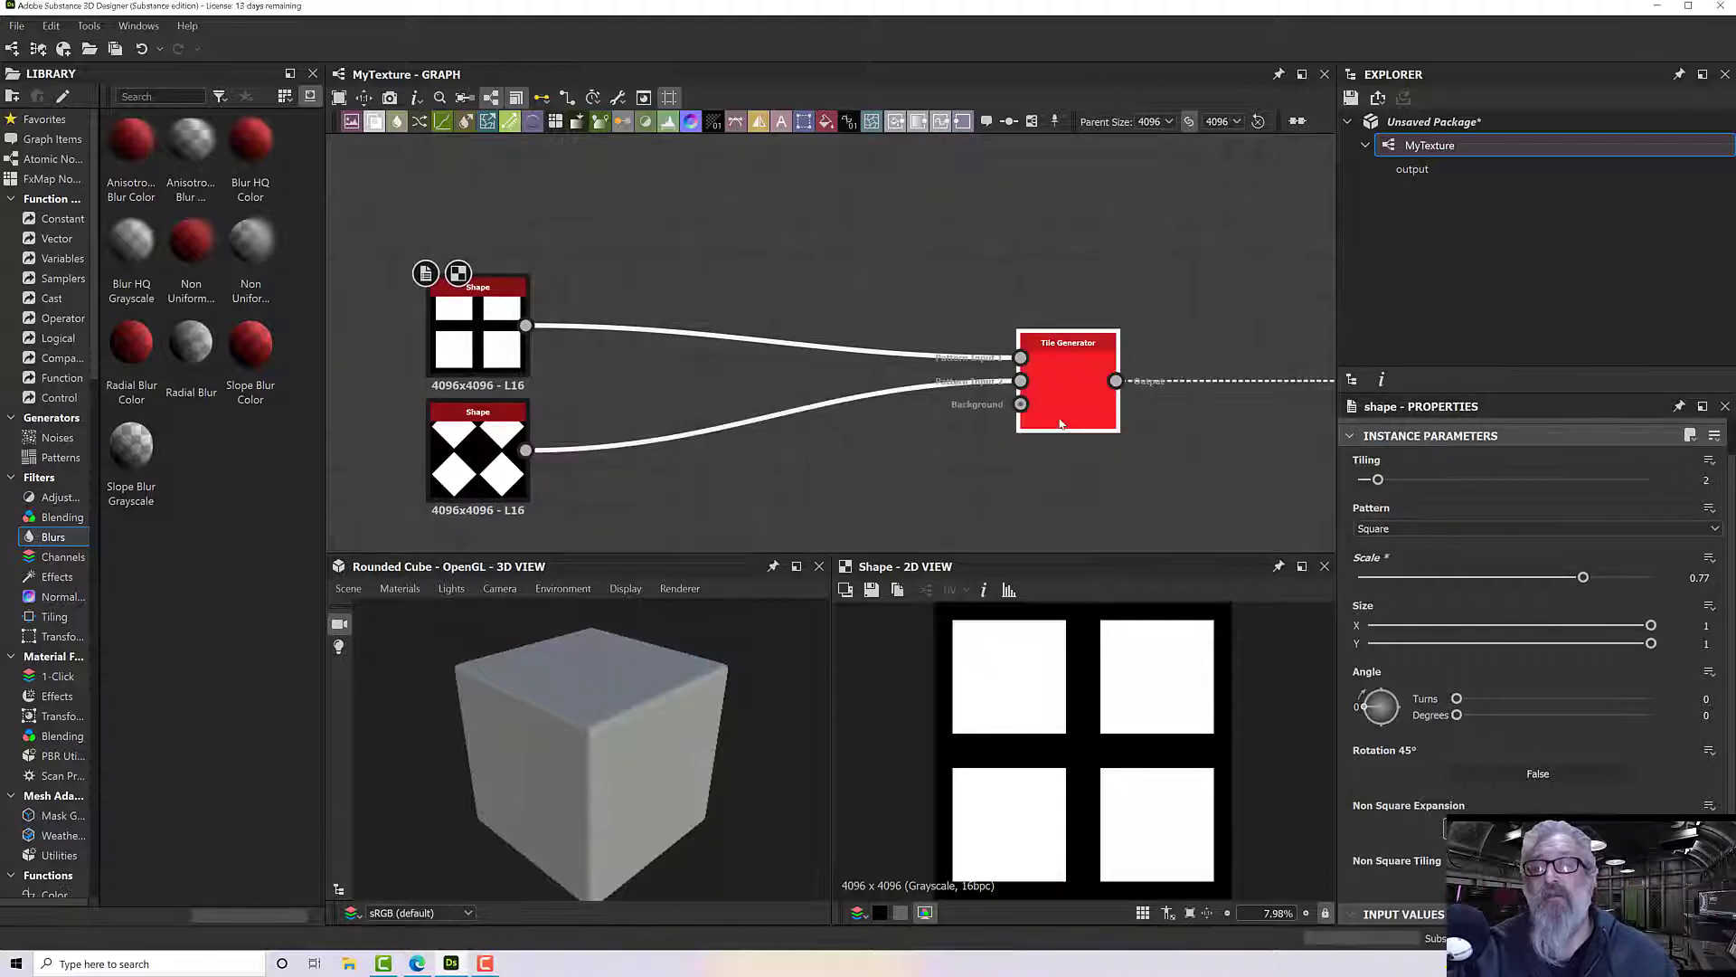
left_click(1061, 424)
scroll(1120, 477, "down", 2)
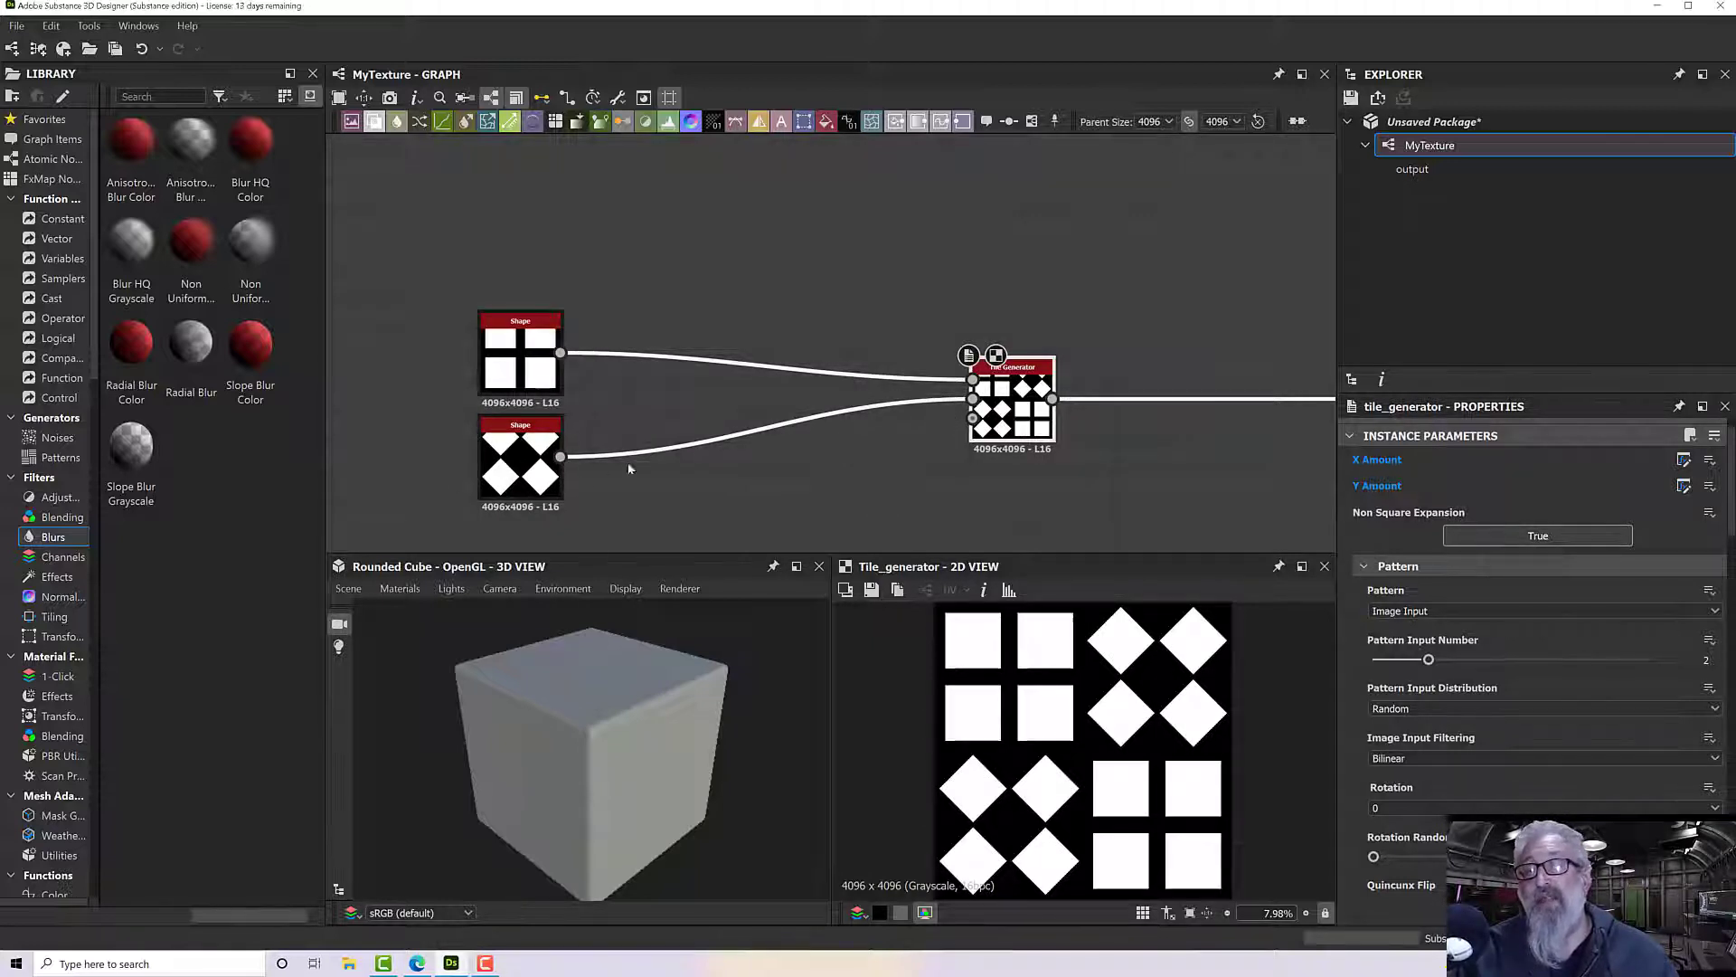
scroll(809, 460, "up", 1)
middle_click_drag(809, 460, 919, 473)
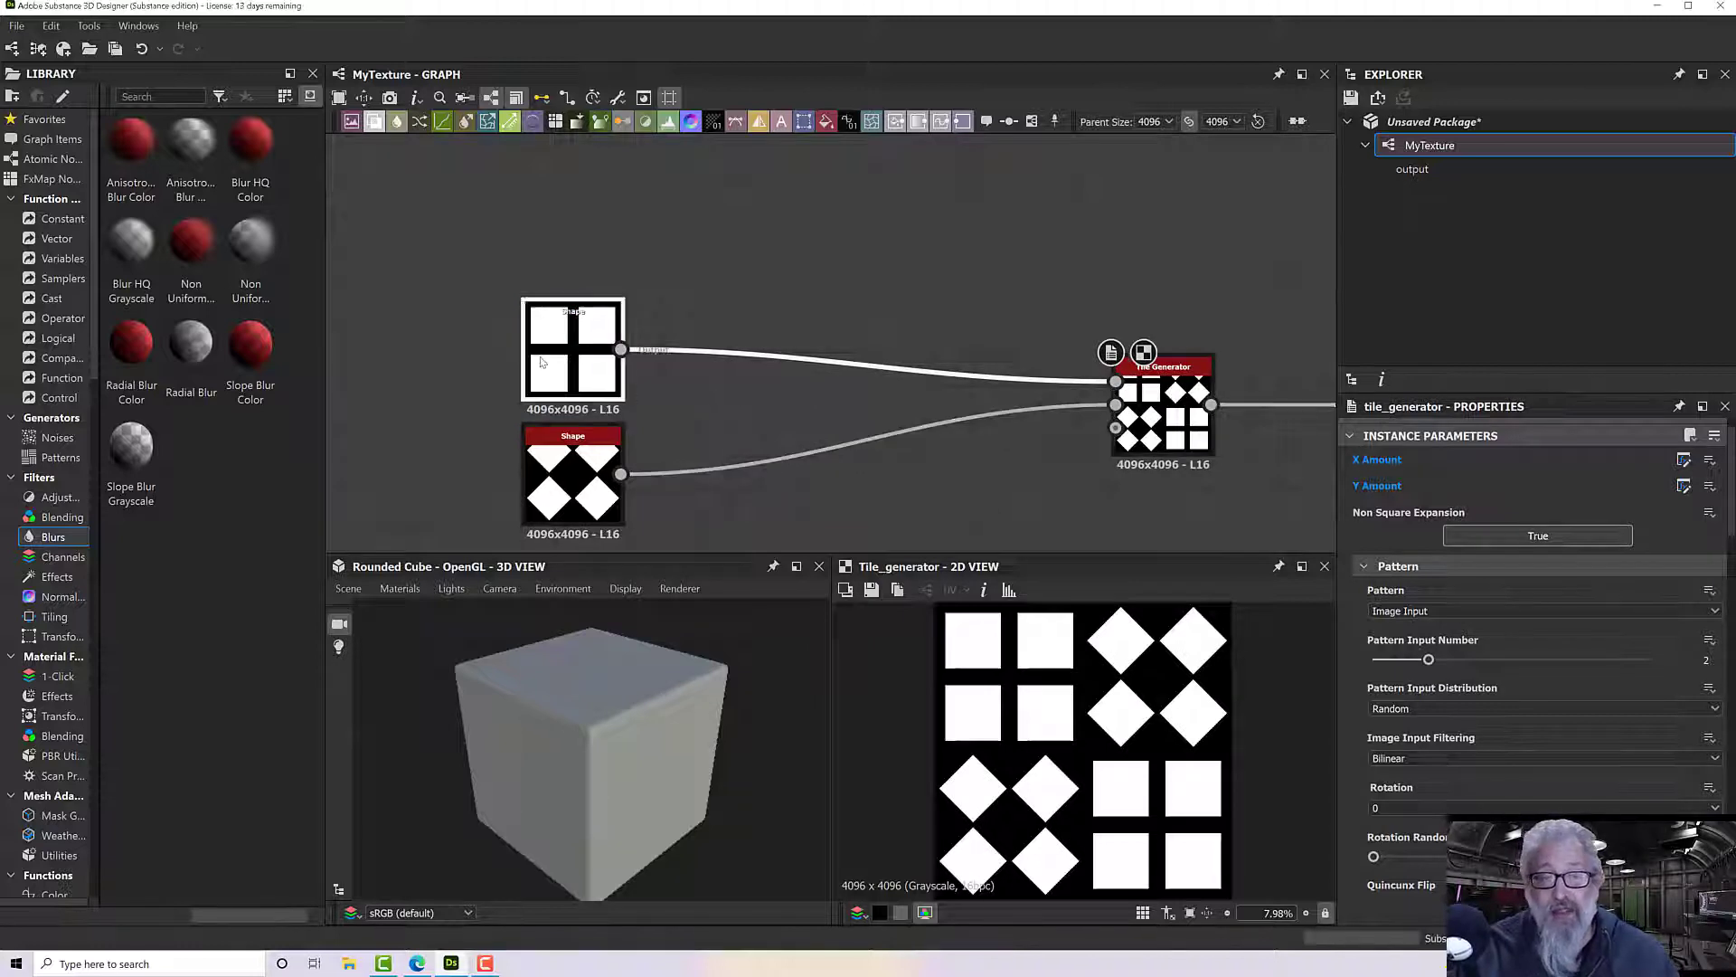
Step: Change the Pattern of the Shape feeding Pattern Input 1 to Disc and preview the Tile Generator's output
left_click(572, 357)
left_click(1409, 529)
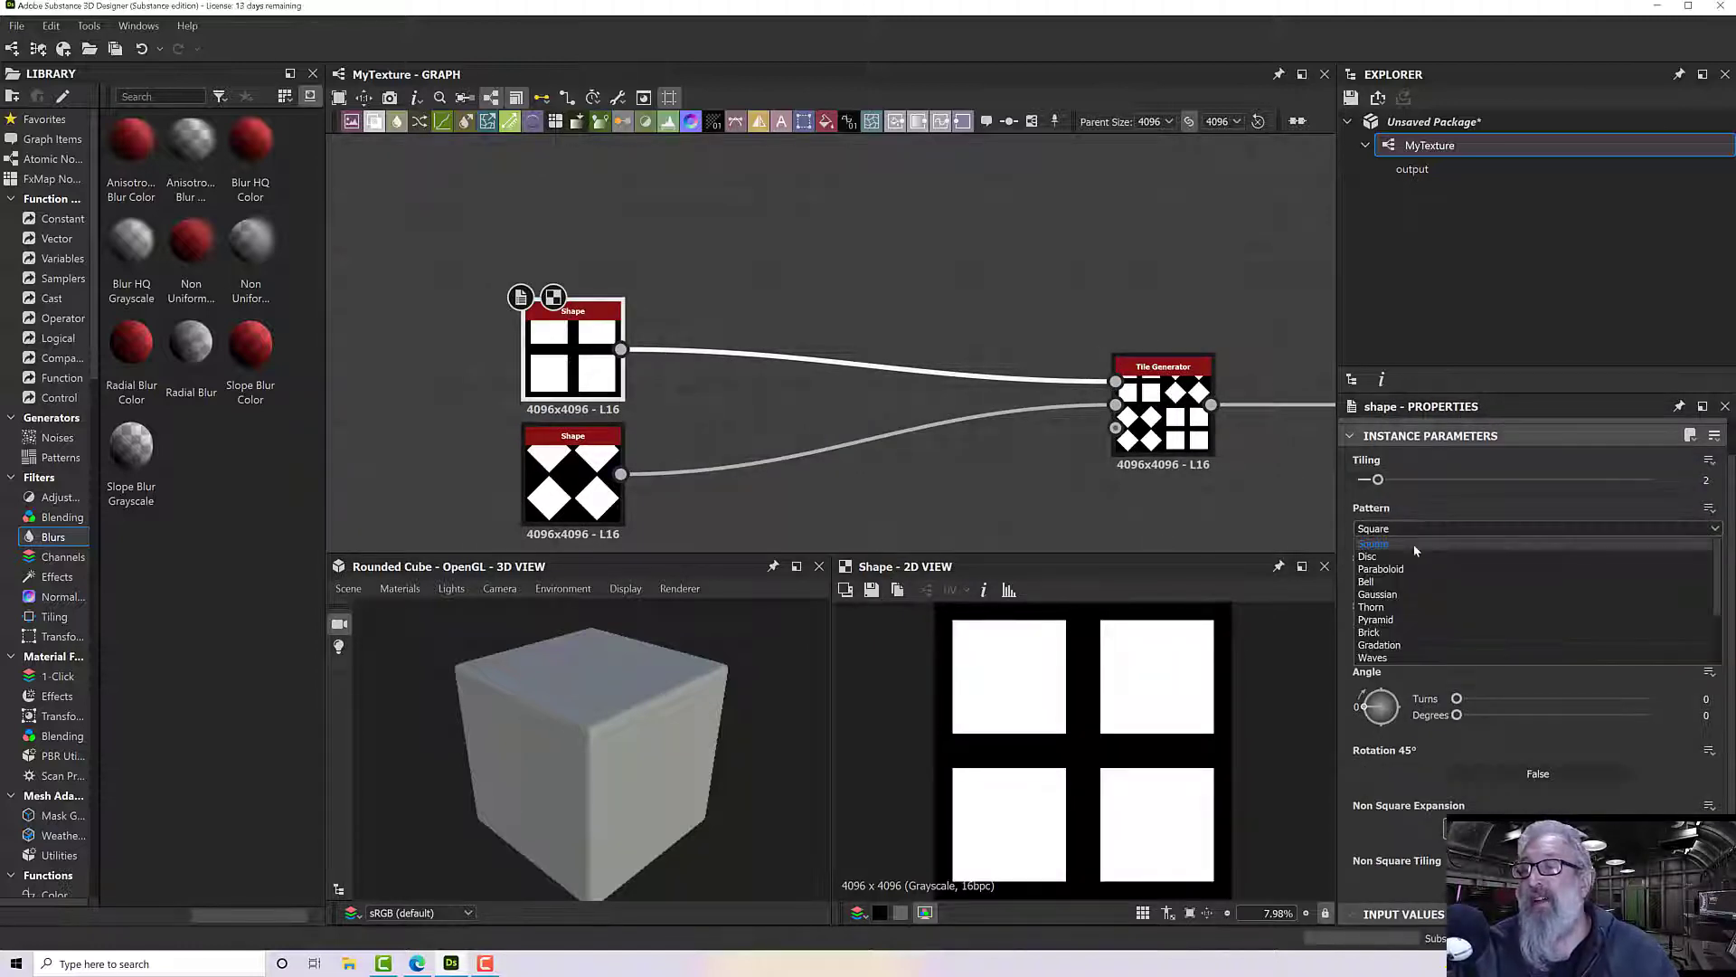
left_click(1403, 558)
left_click(1162, 432)
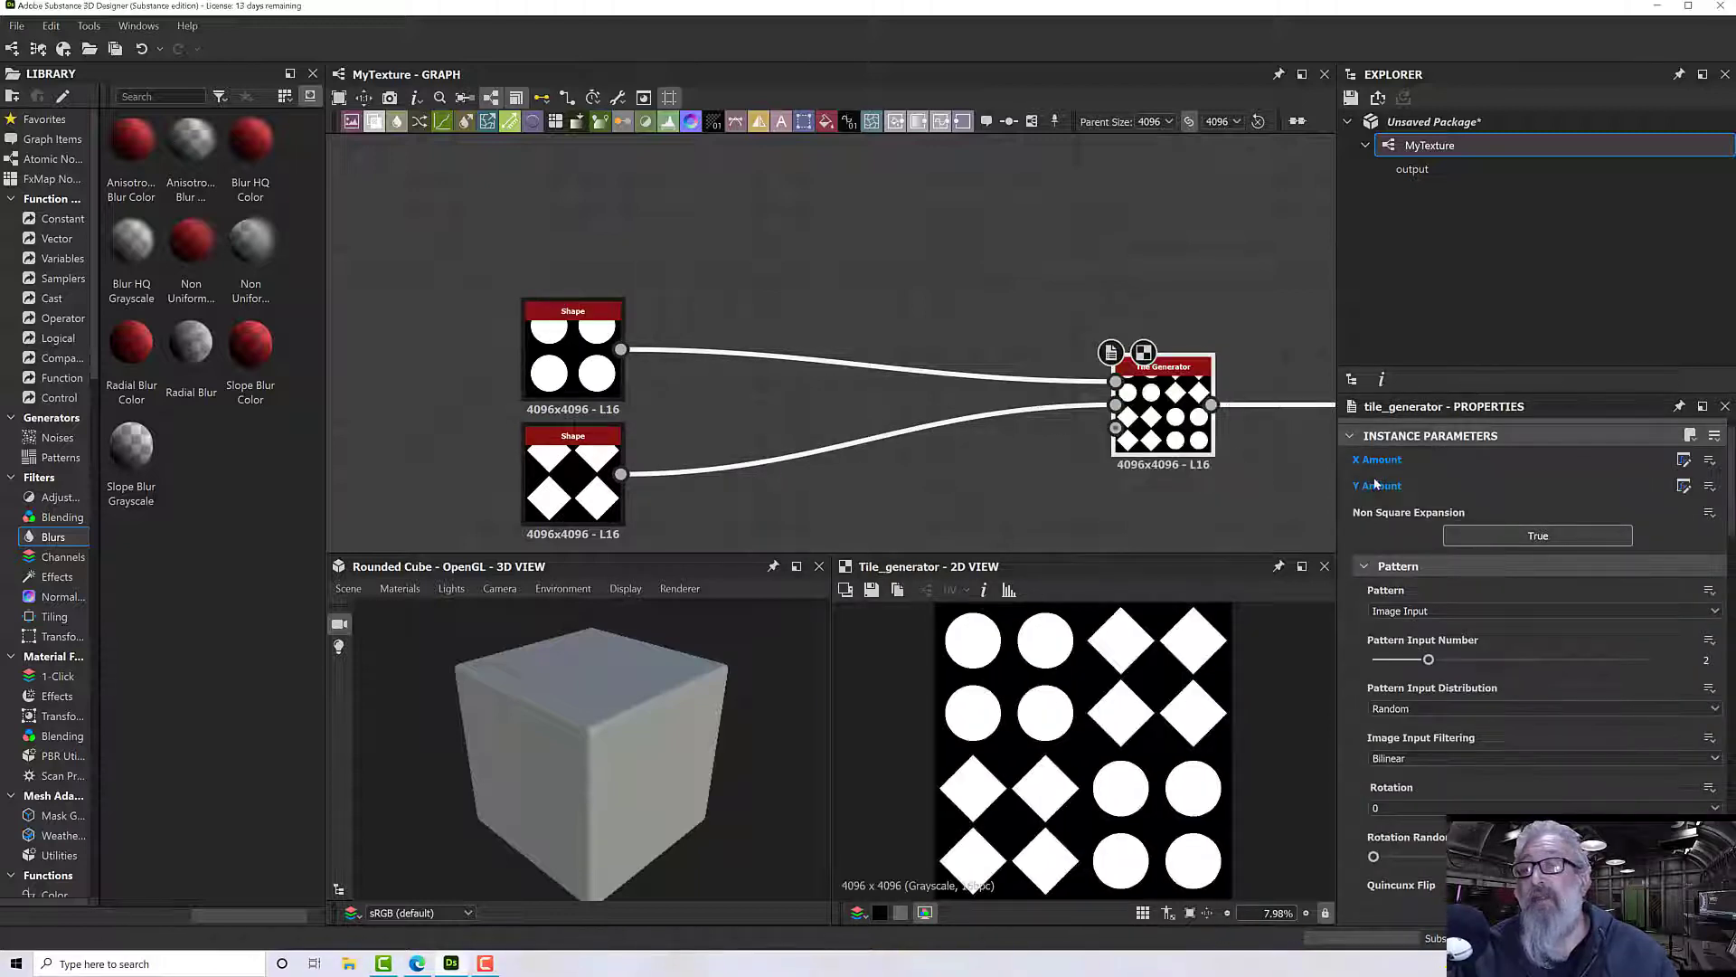
Step: Change the Pattern of the Shape feeding Pattern Input 2 to Paraboloid and preview the Tile Generator's output
left_click(573, 478)
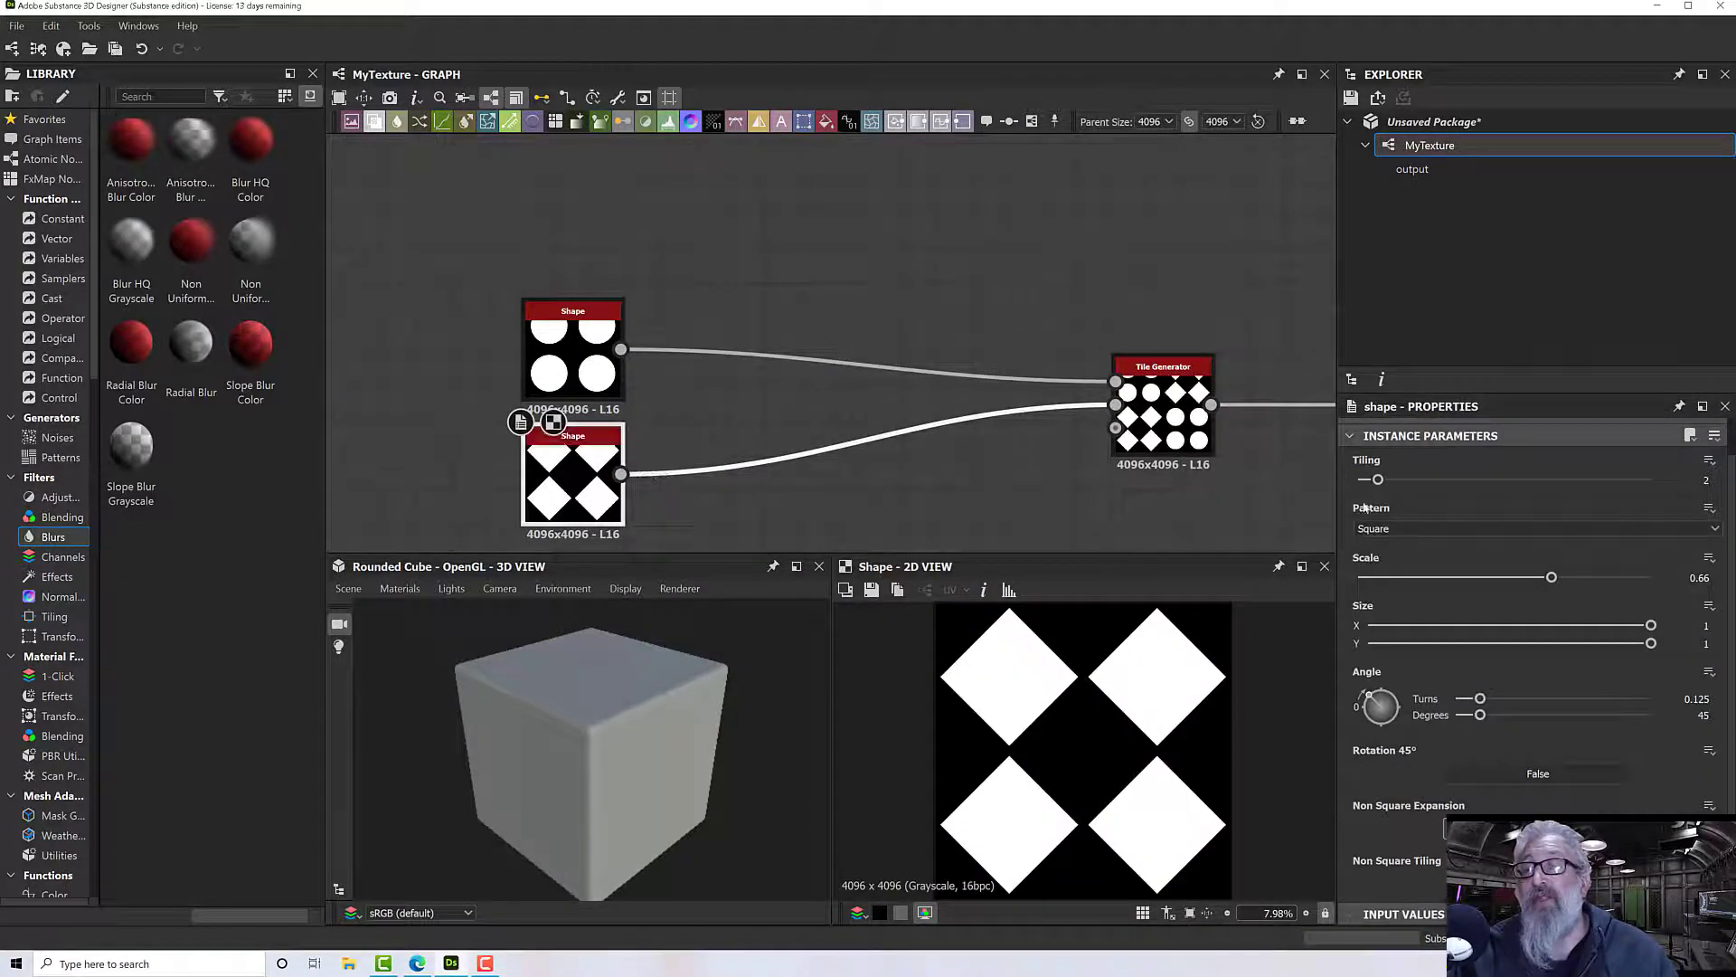
left_click(1384, 528)
left_click(1411, 552)
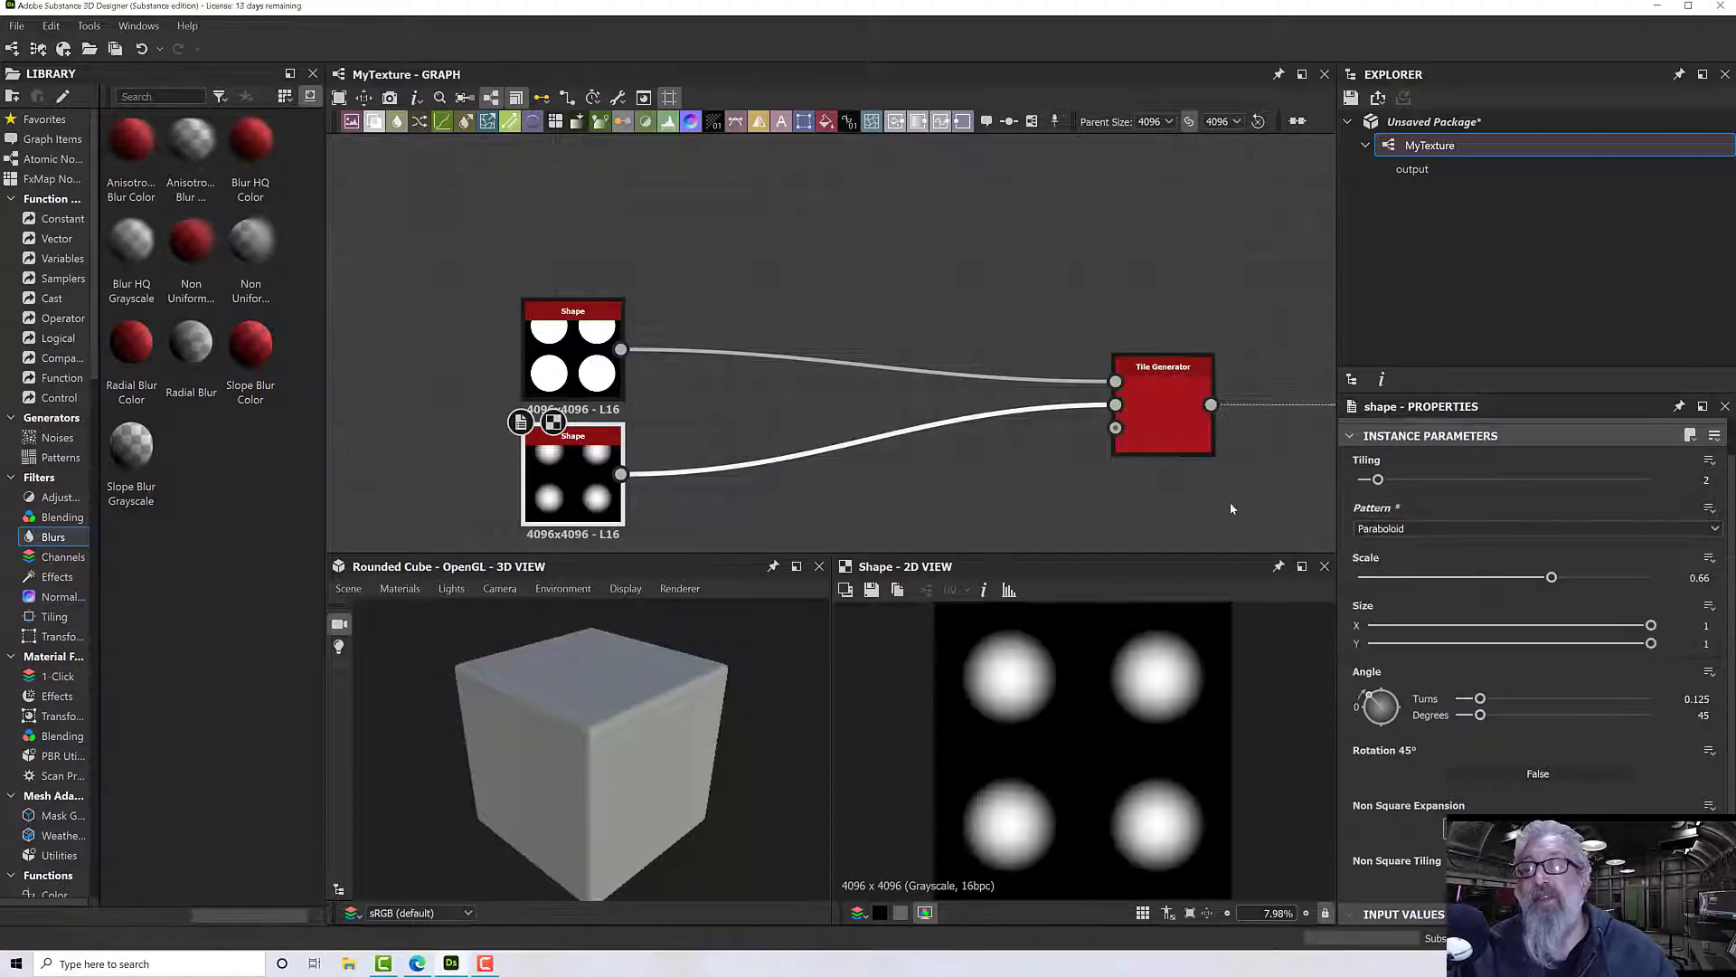
left_click(1159, 435)
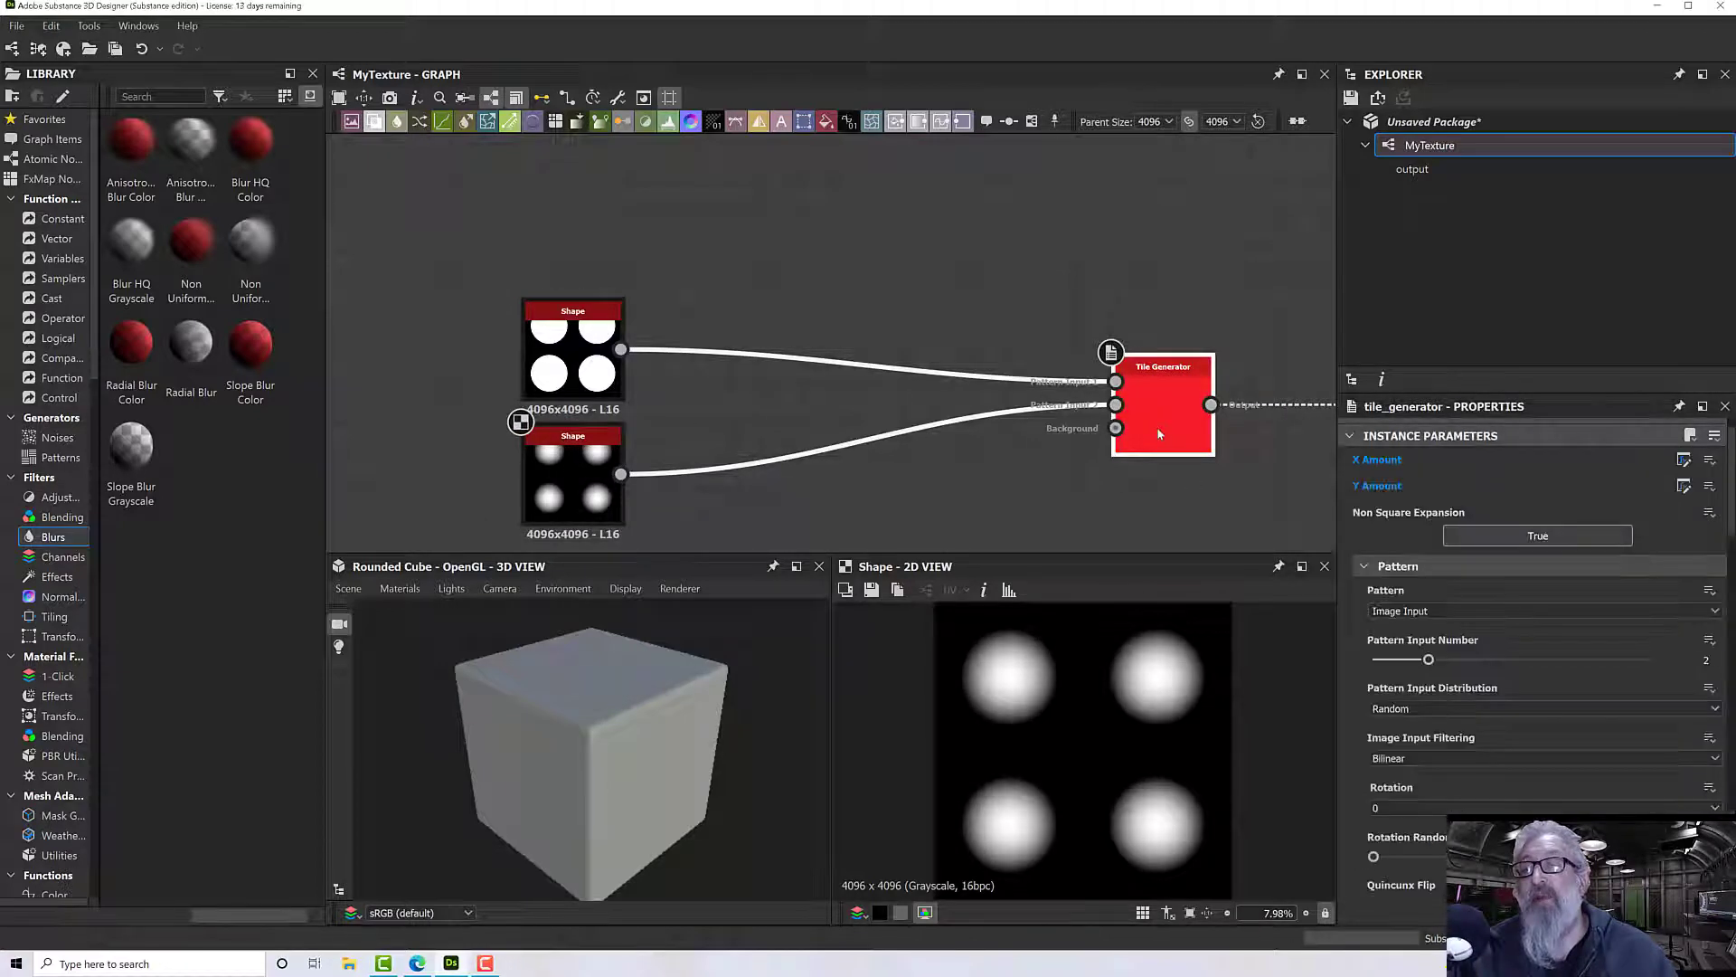
double_click(1159, 435)
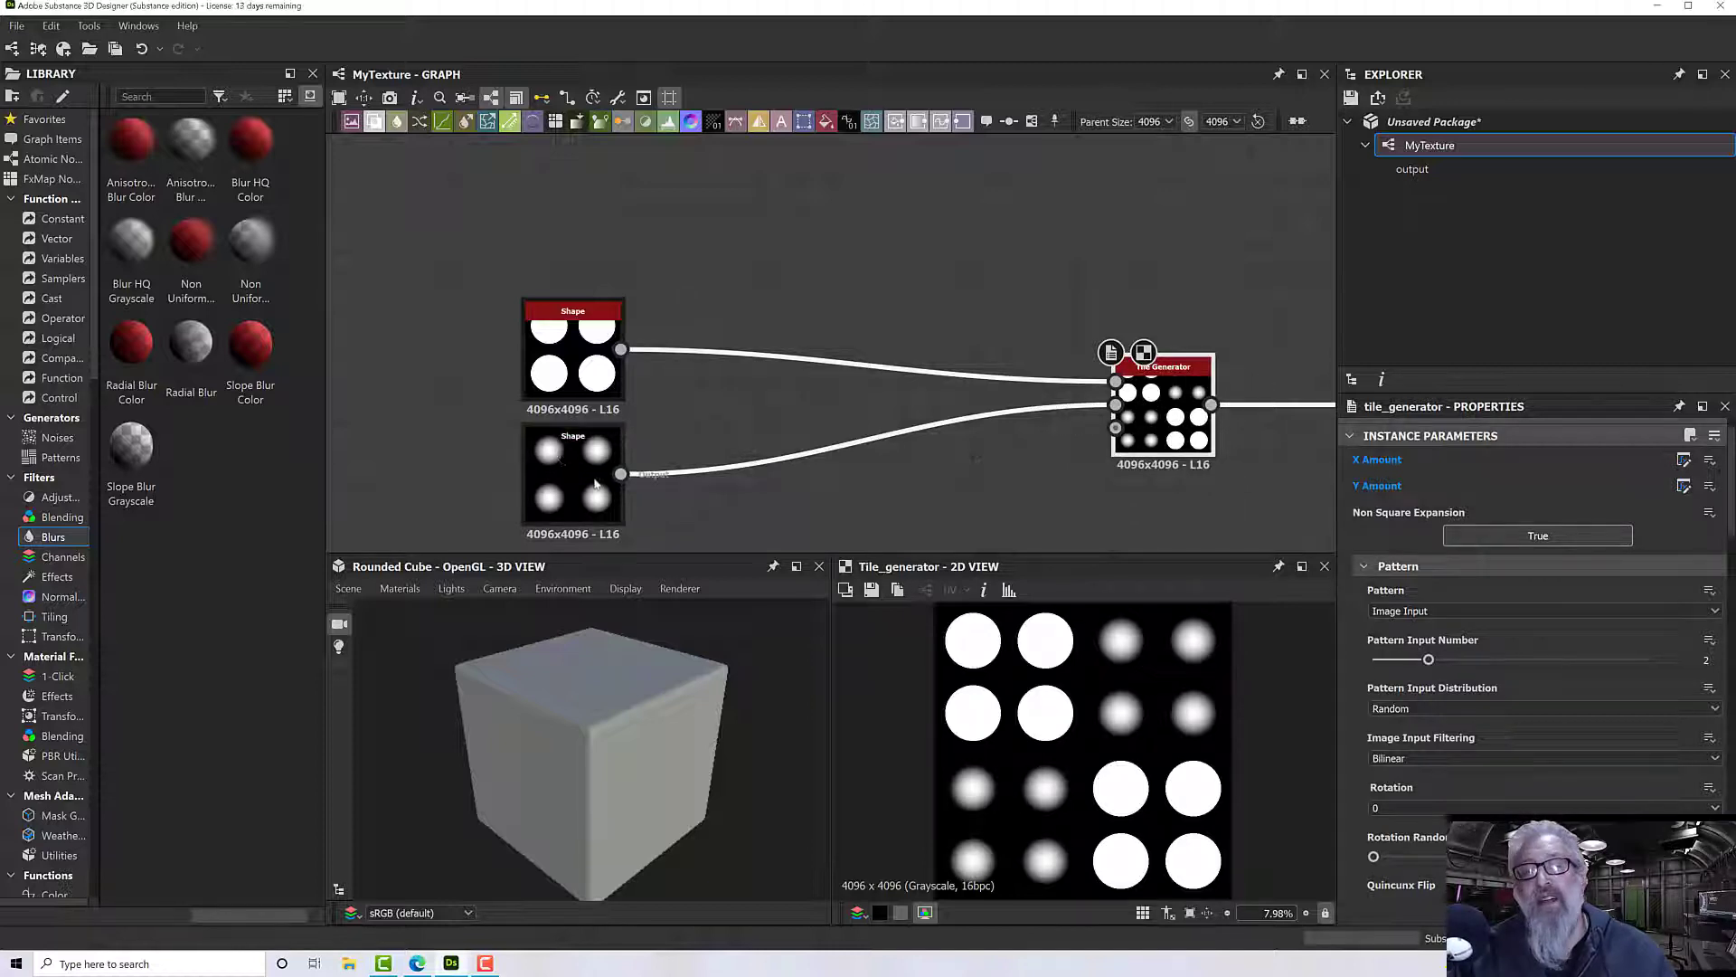
Step: Change the Pattern of the Shape feeding Pattern Input 2 to Square
left_click(560, 461)
left_click(1411, 530)
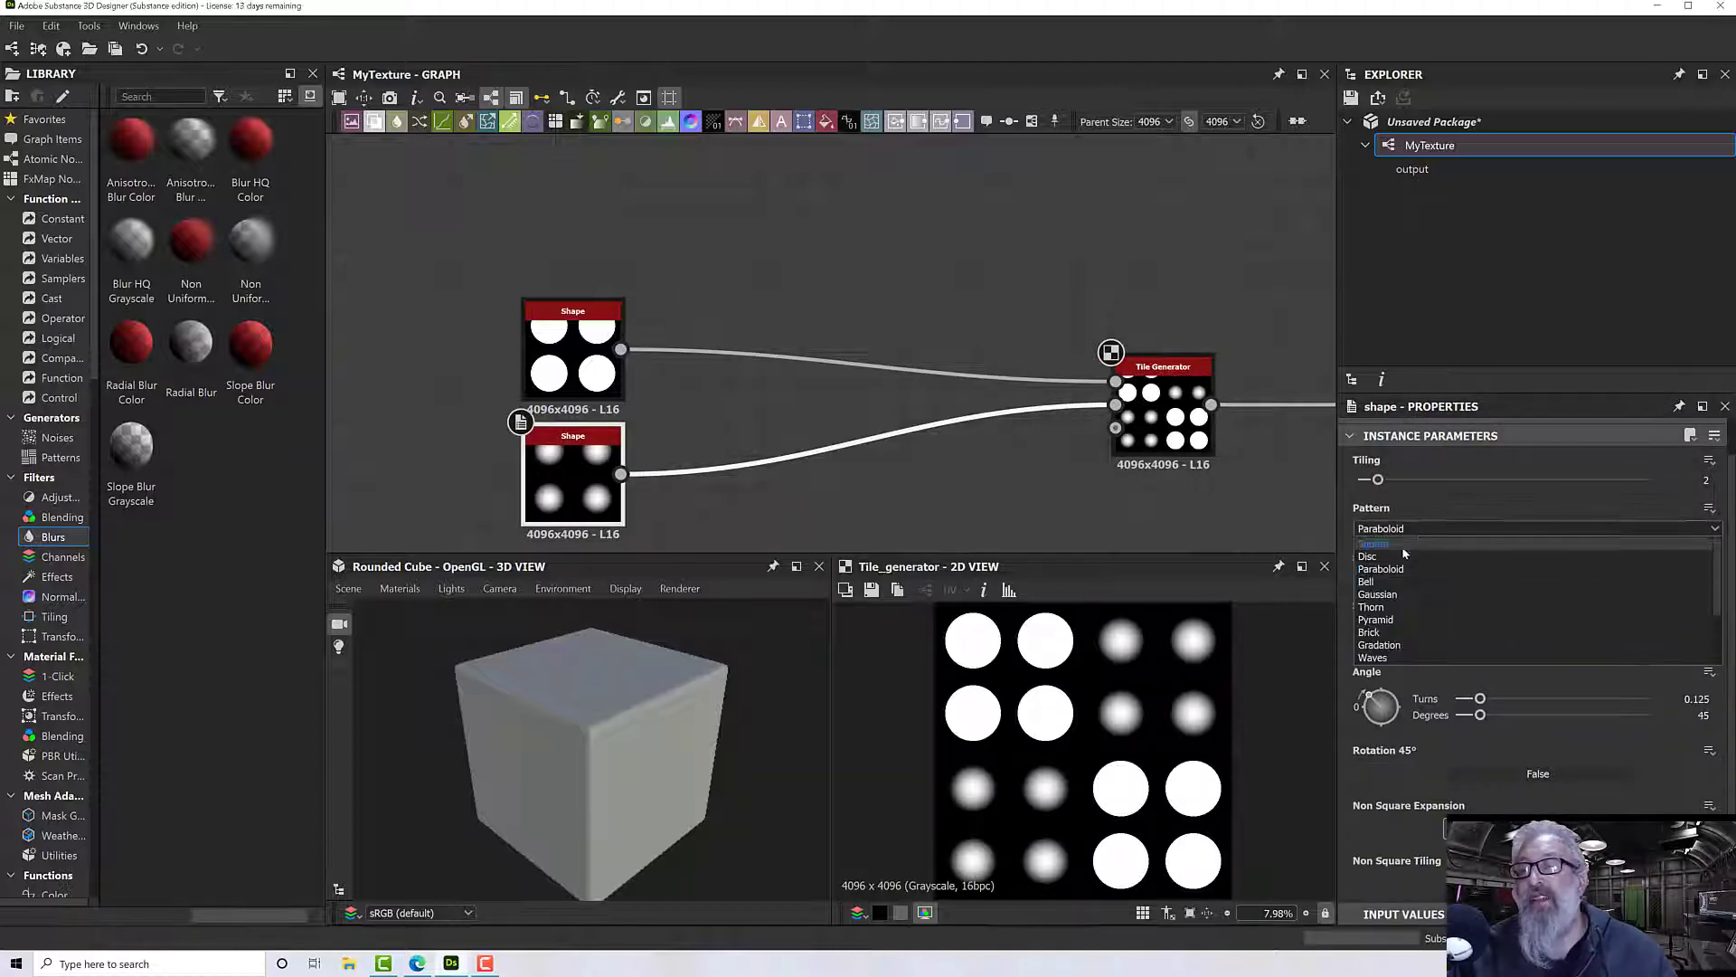
left_click(1375, 544)
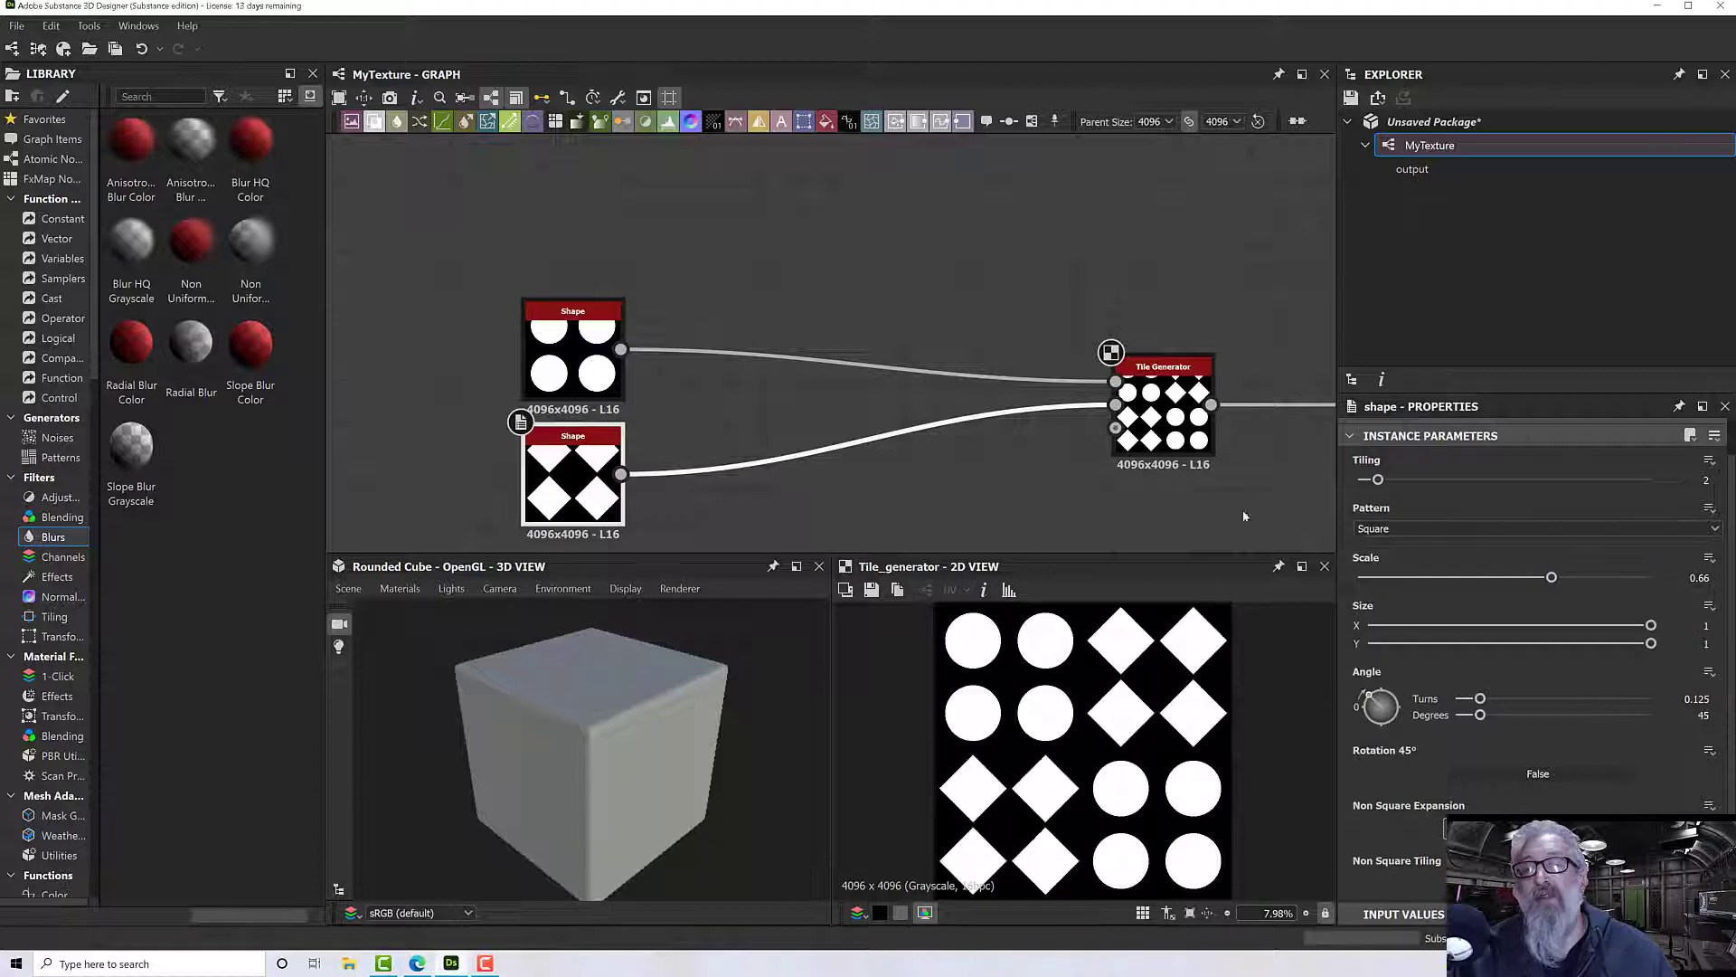
Step: Set the Size X of the Disc Shape to 0.67 to stretch its pattern into ovals
left_click(547, 353)
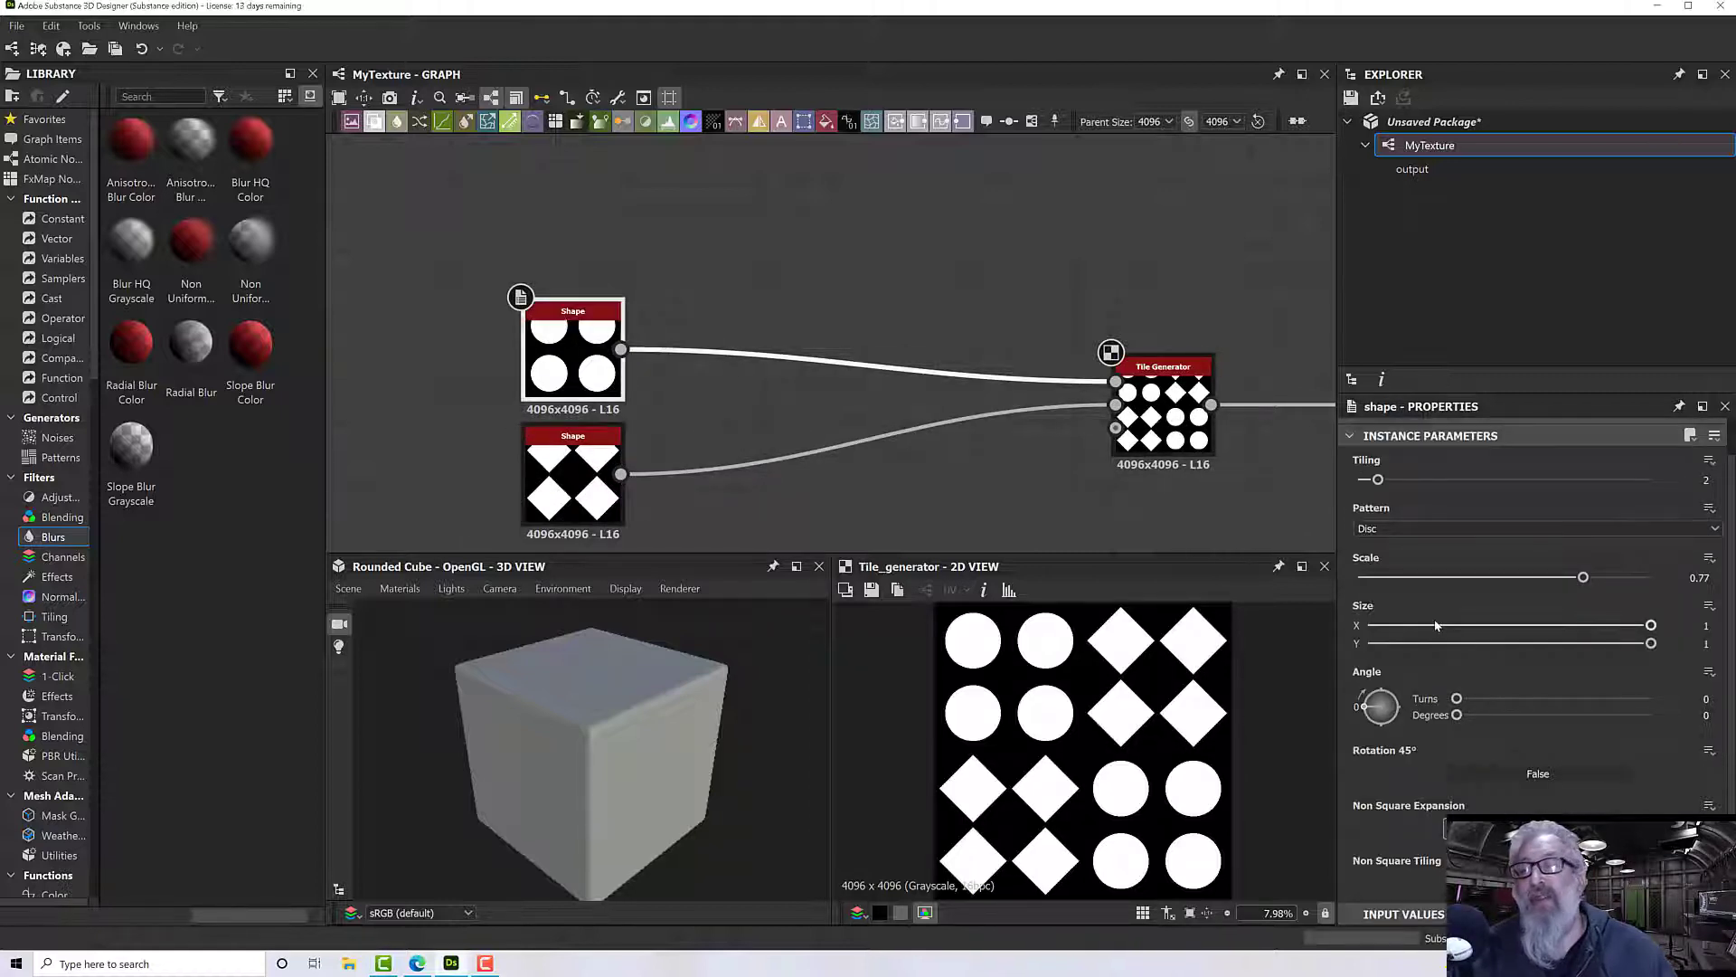
left_click_drag(1651, 644, 1559, 636)
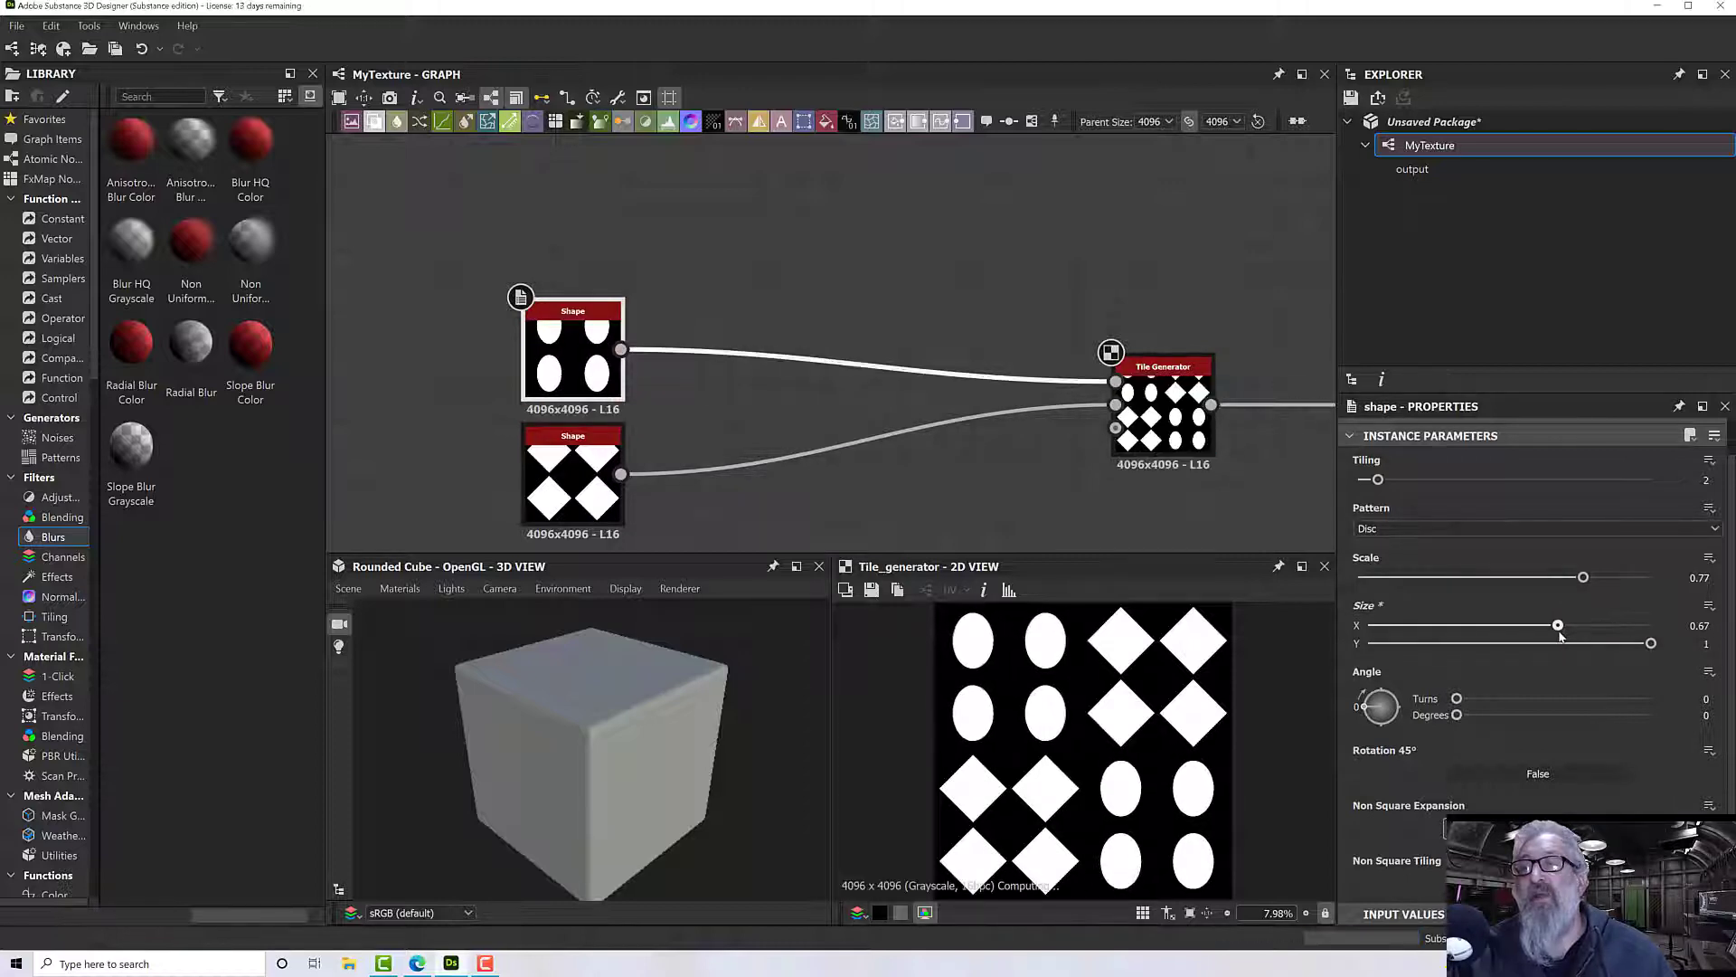
left_click(1243, 489)
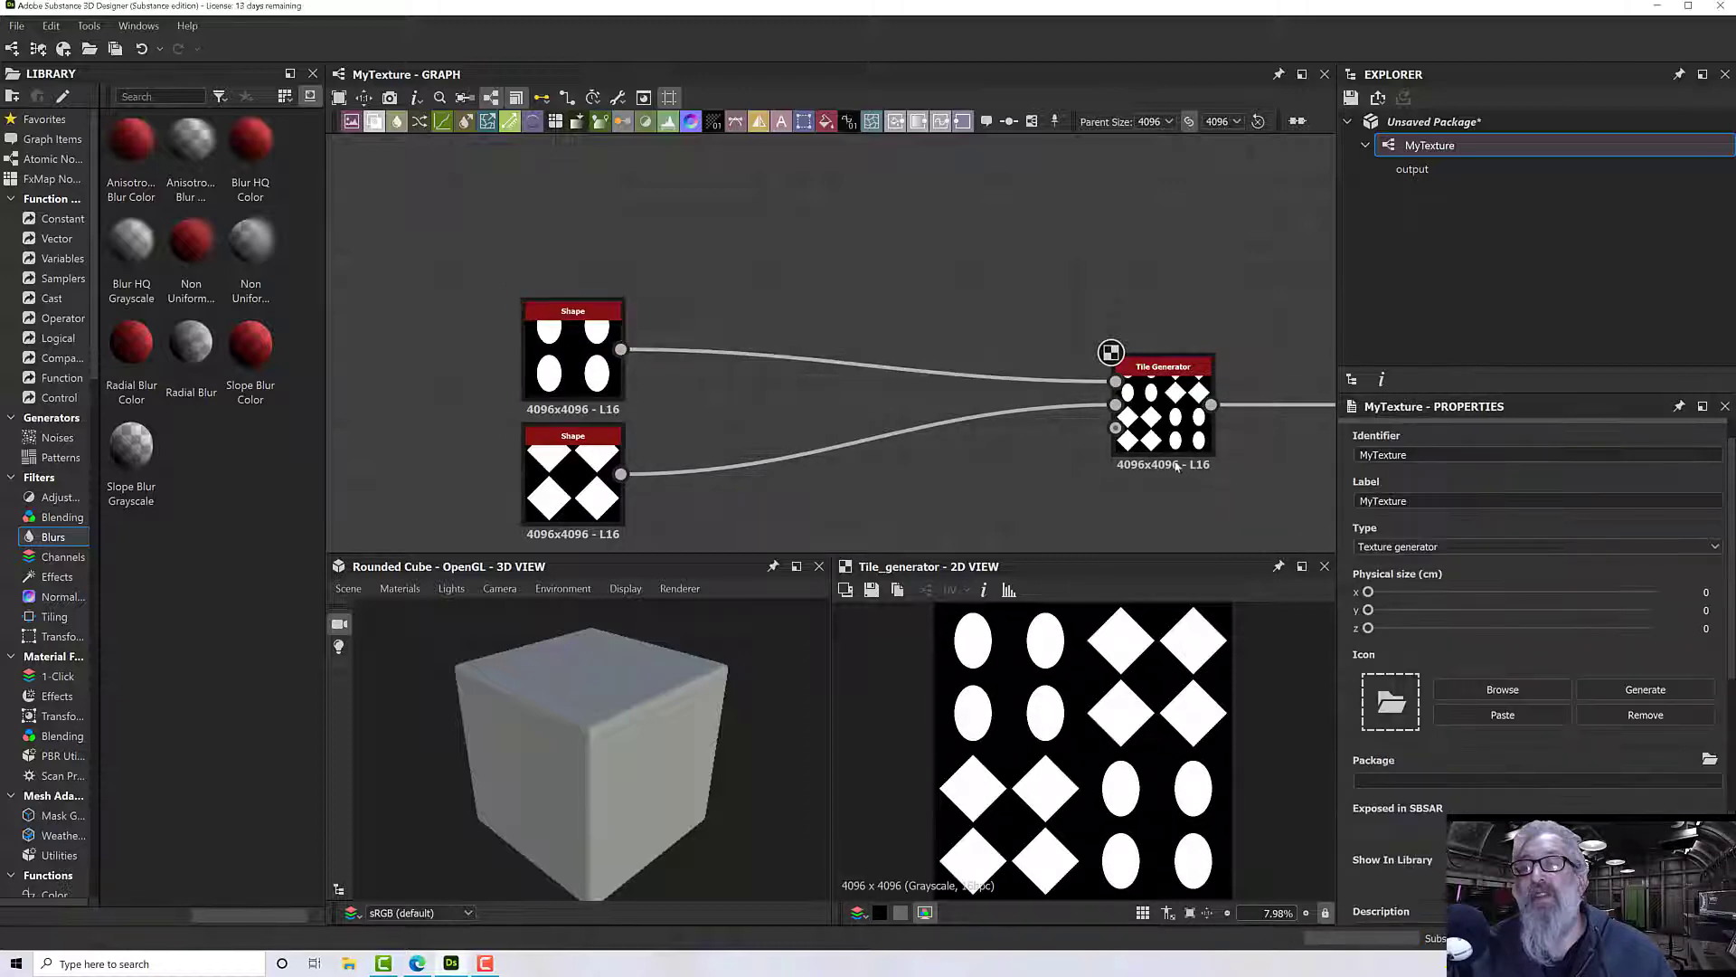
Step: Show the output node on the rounded cube in the 3D view as its Base Color
scroll(1176, 462, "up", 2)
scroll(1176, 462, "down", 4)
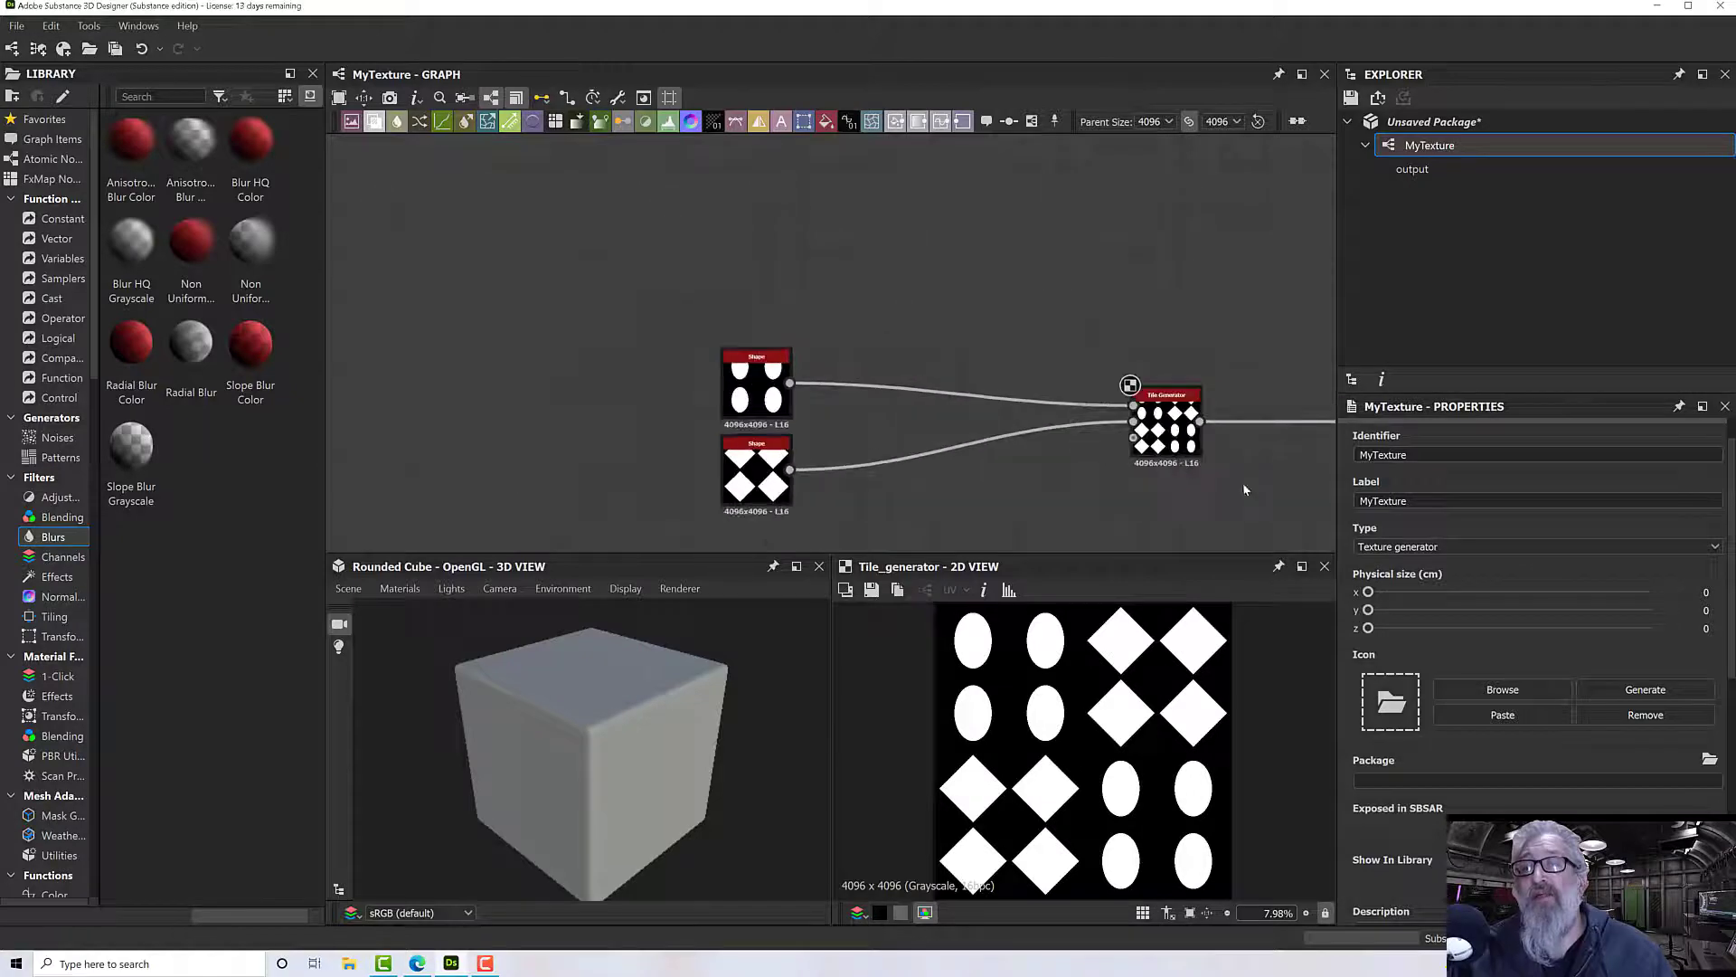
middle_click_drag(1246, 485, 1008, 388)
scroll(1009, 389, "down", 2)
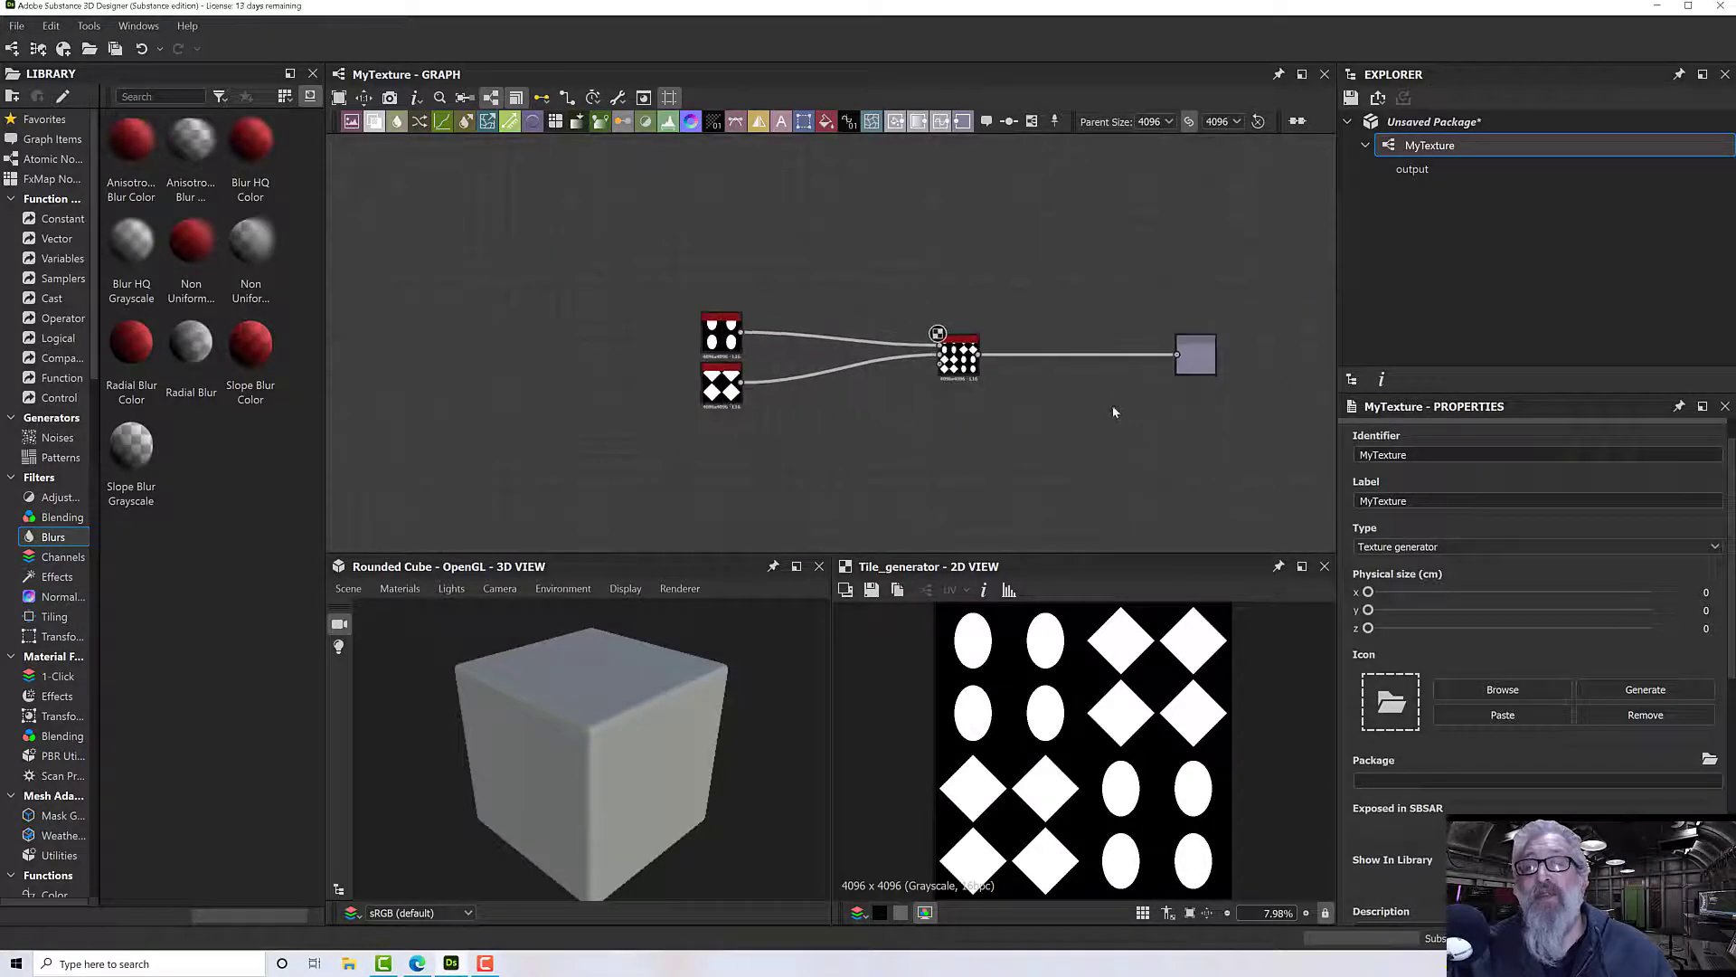
left_click(1199, 362)
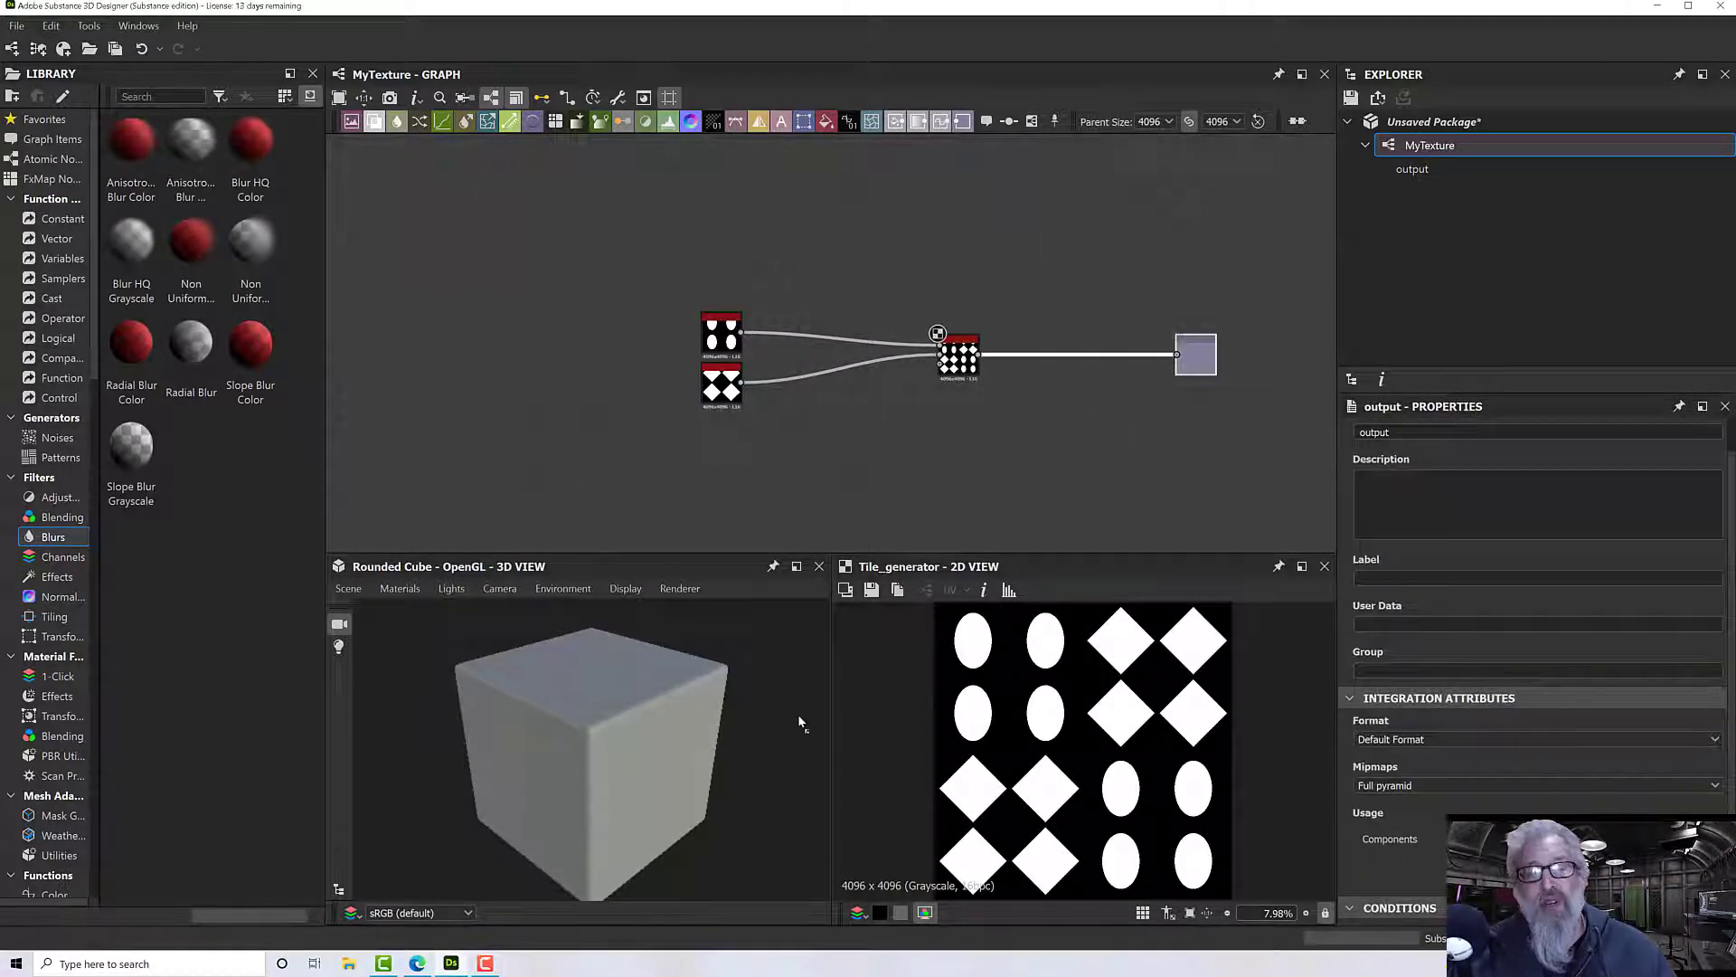
right_click(646, 710)
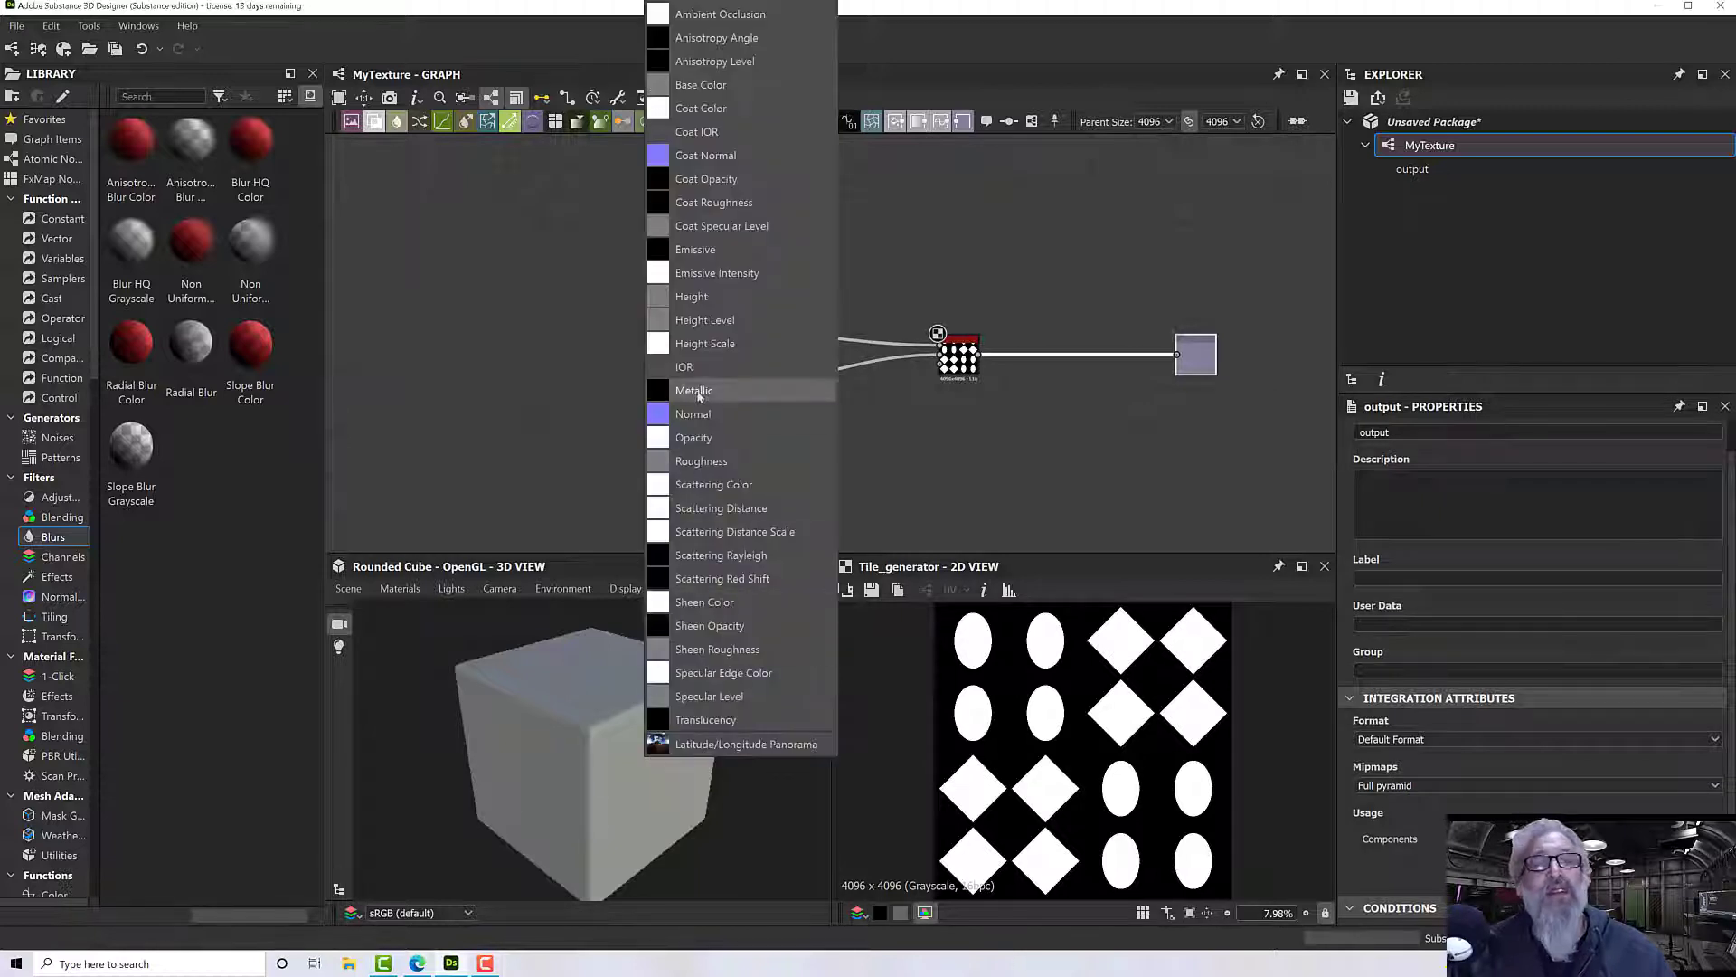
left_click(701, 85)
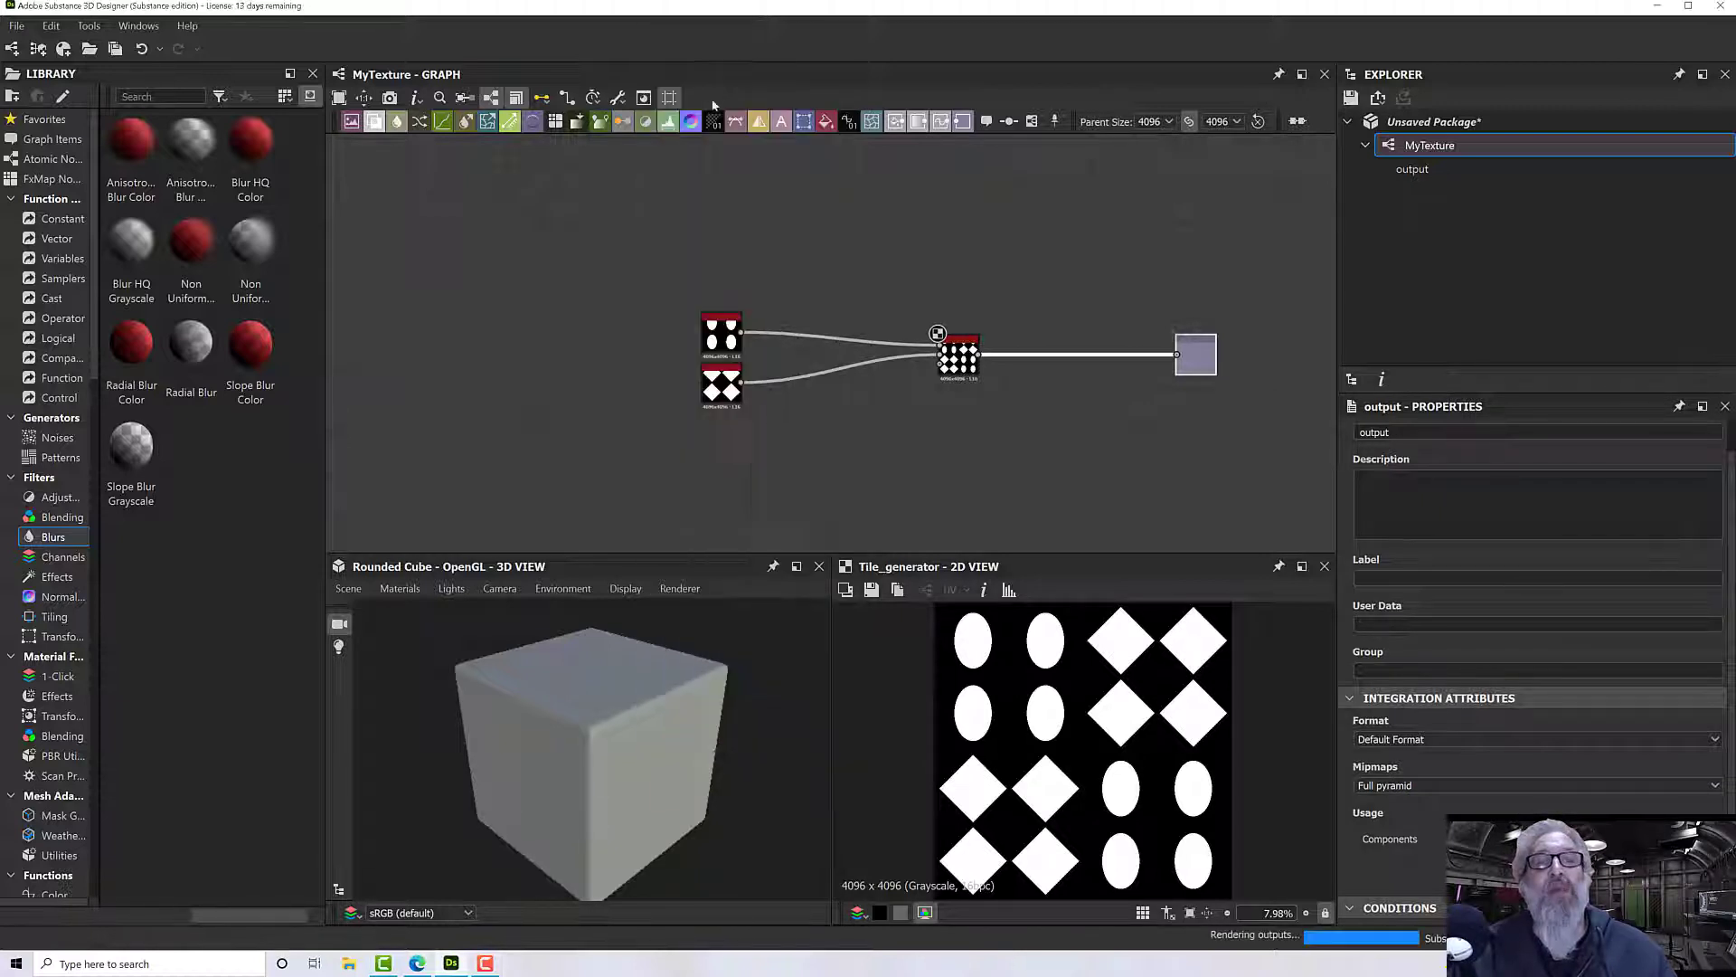
left_click_drag(685, 727, 596, 692)
Step: Set the Disc Shape's Scale to 1 and its Size X to 1
double_click(714, 333)
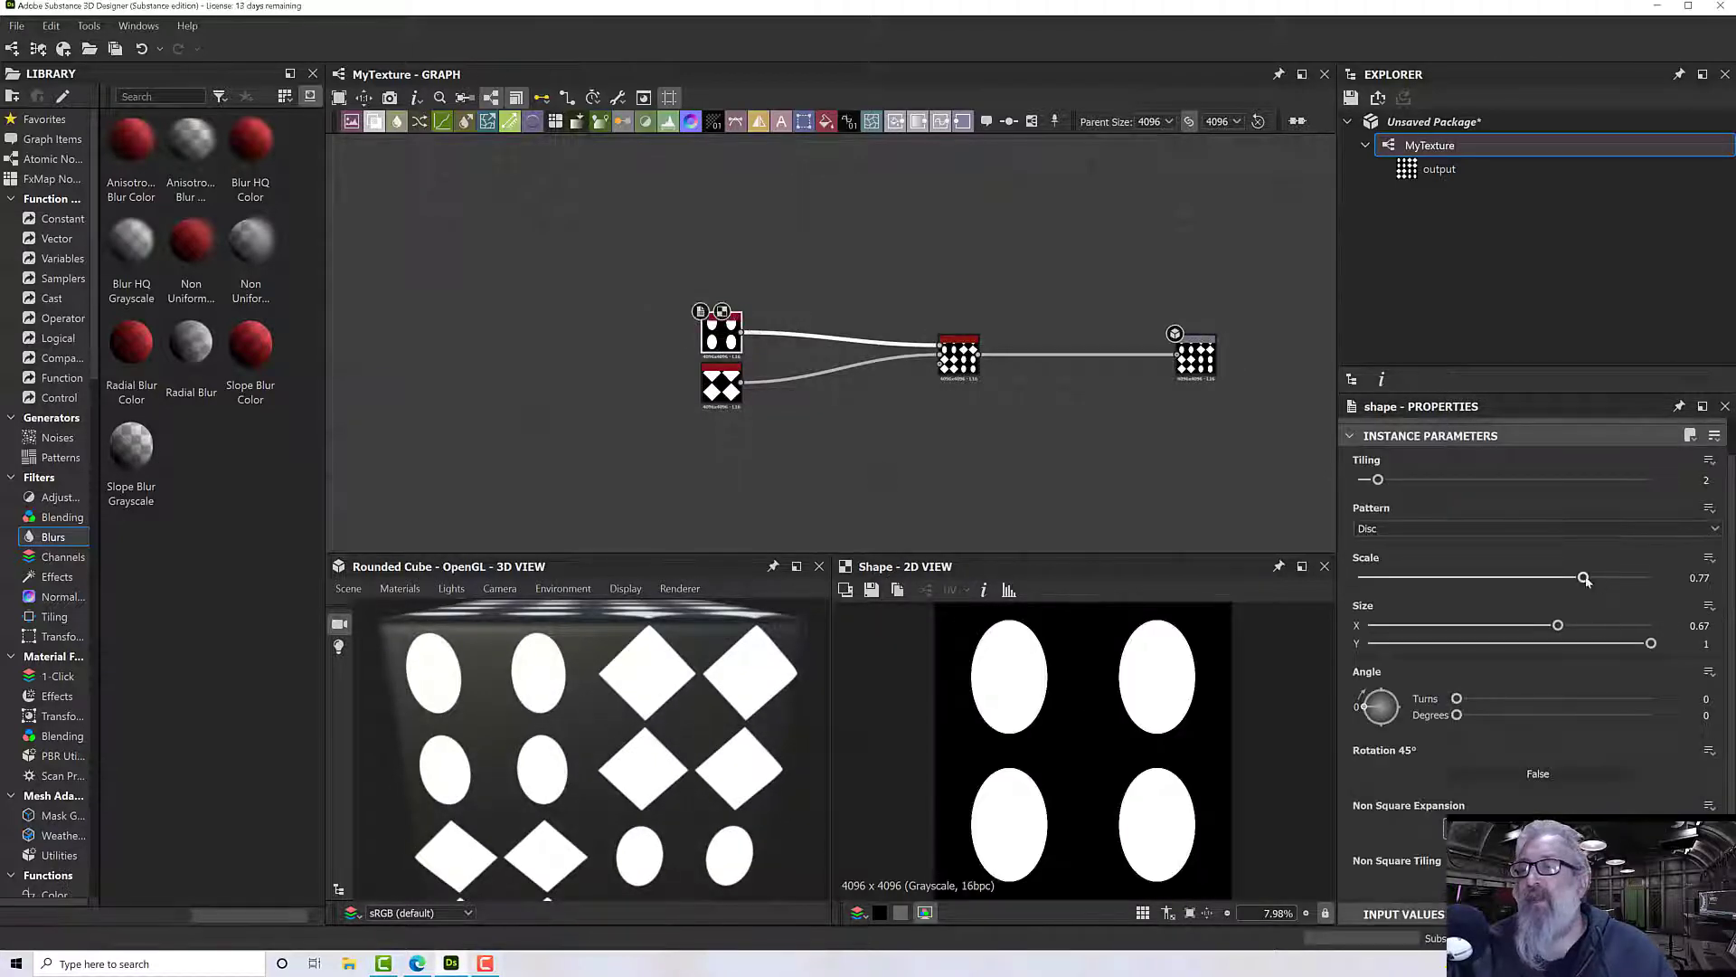
left_click_drag(1583, 579, 1652, 579)
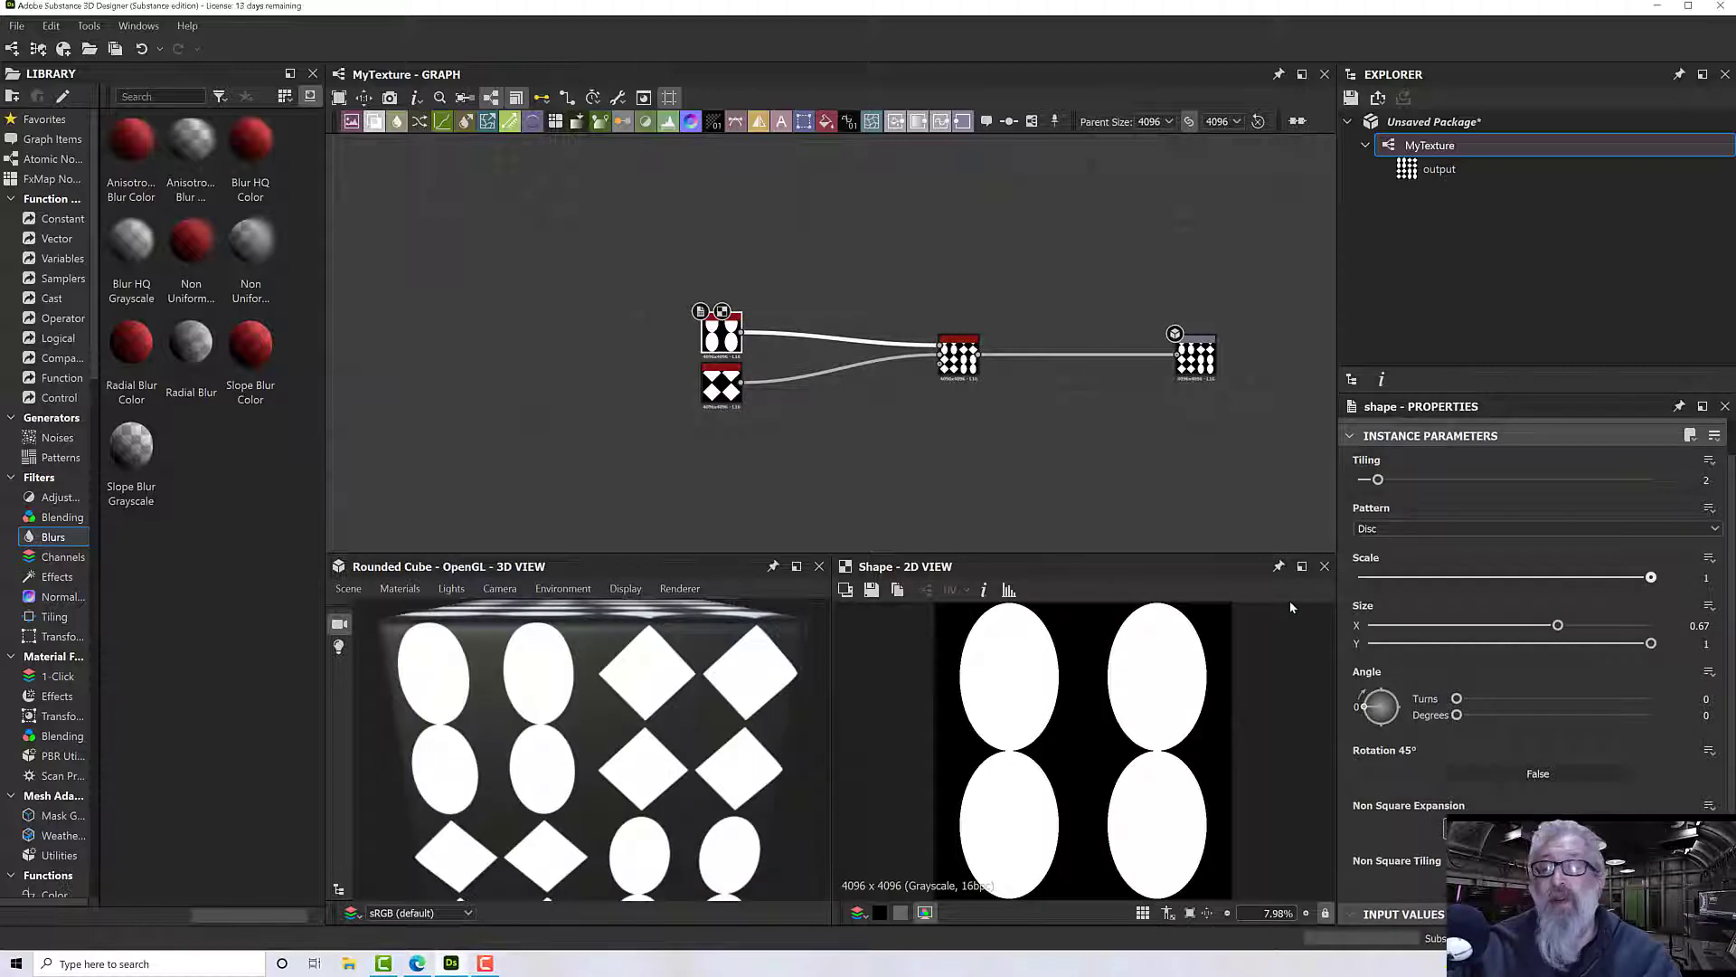
double_click(1699, 625)
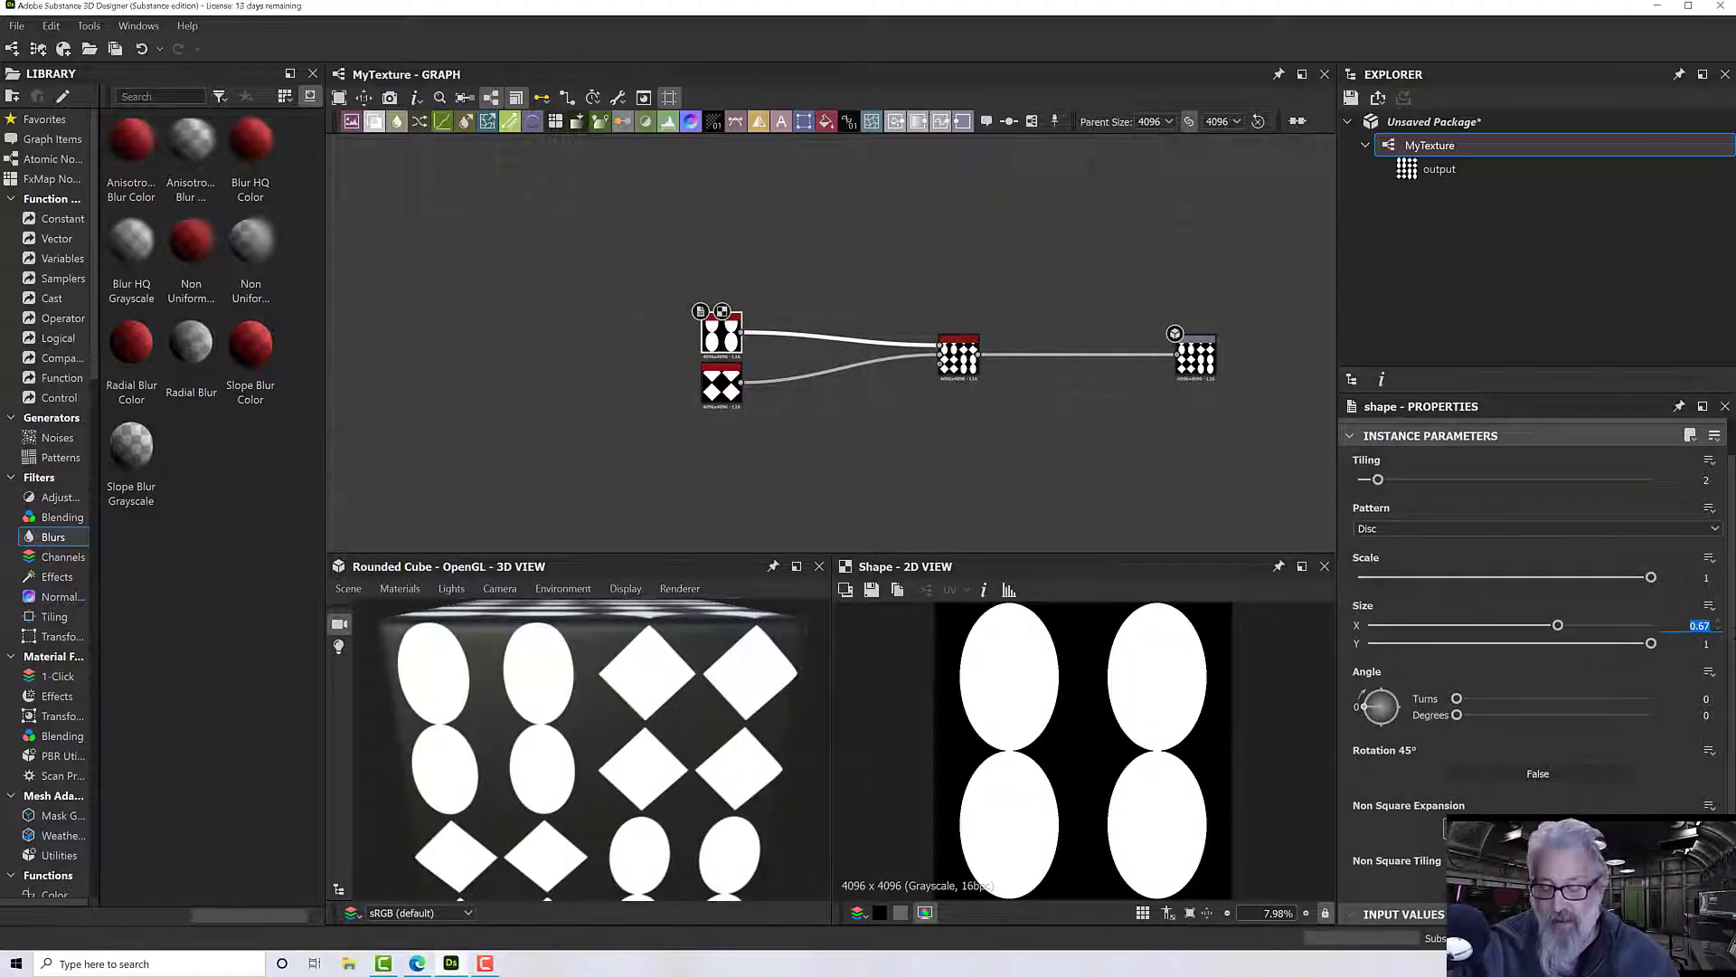
type("1")
key("Return")
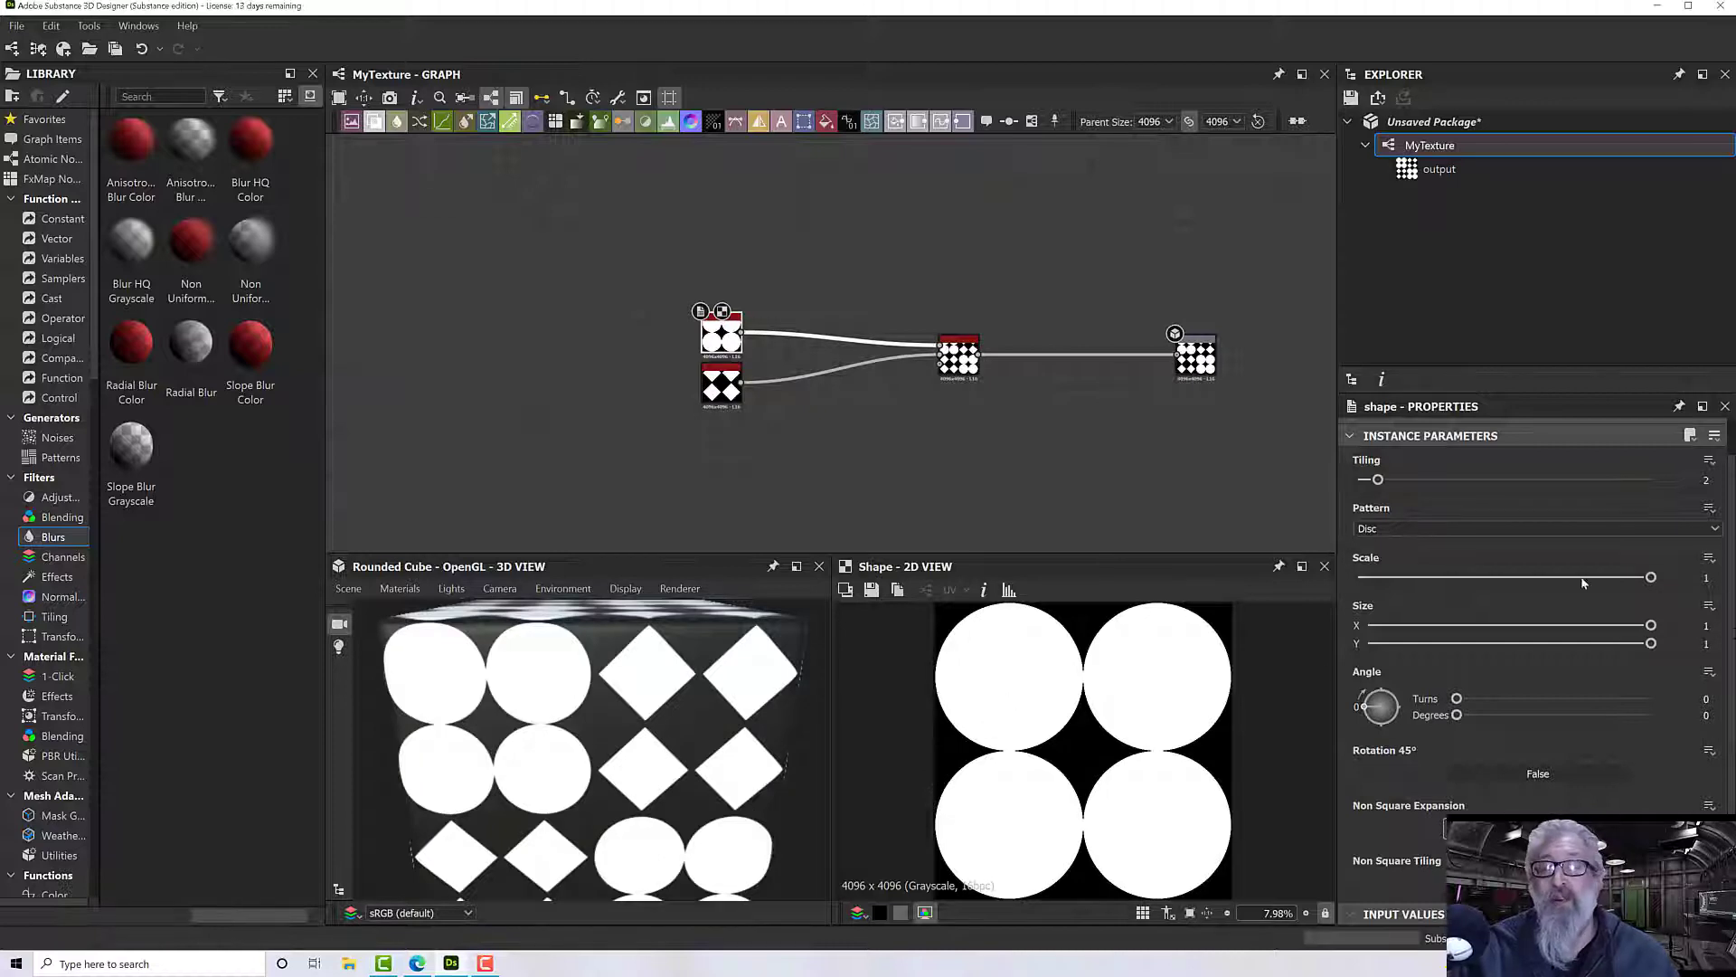
Step: Reduce the Disc Shape's Scale to 0.77 and preview the output node and the Shape
left_click_drag(1652, 577, 1593, 579)
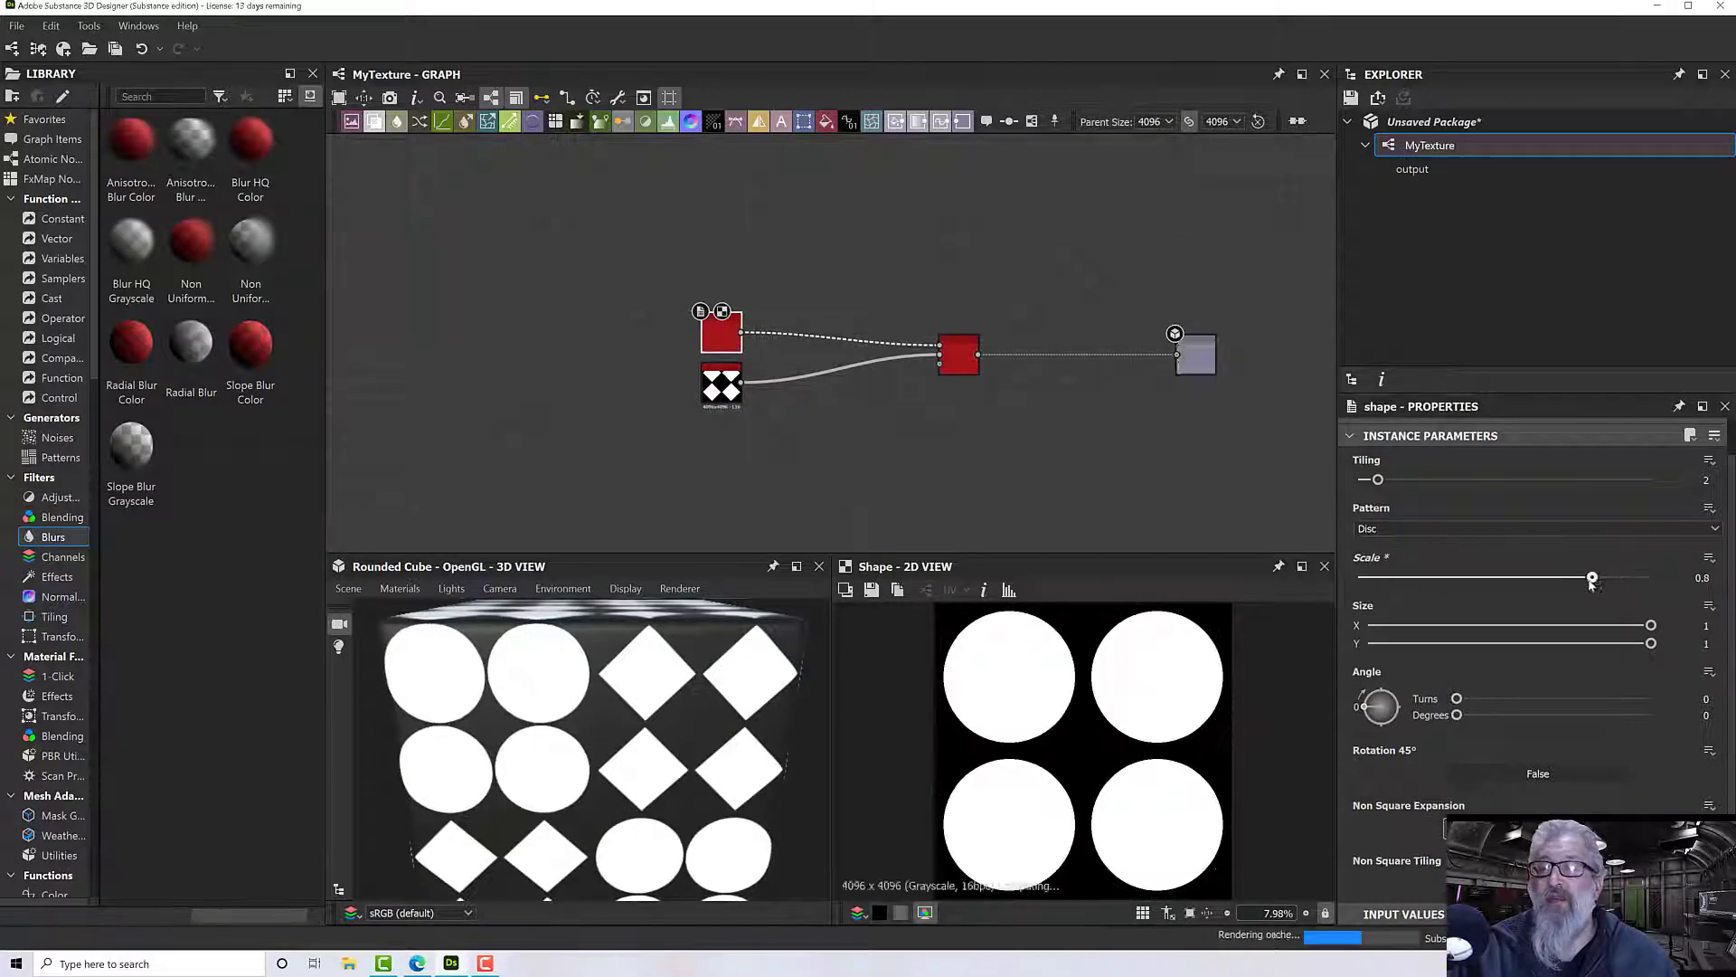
left_click(1190, 349)
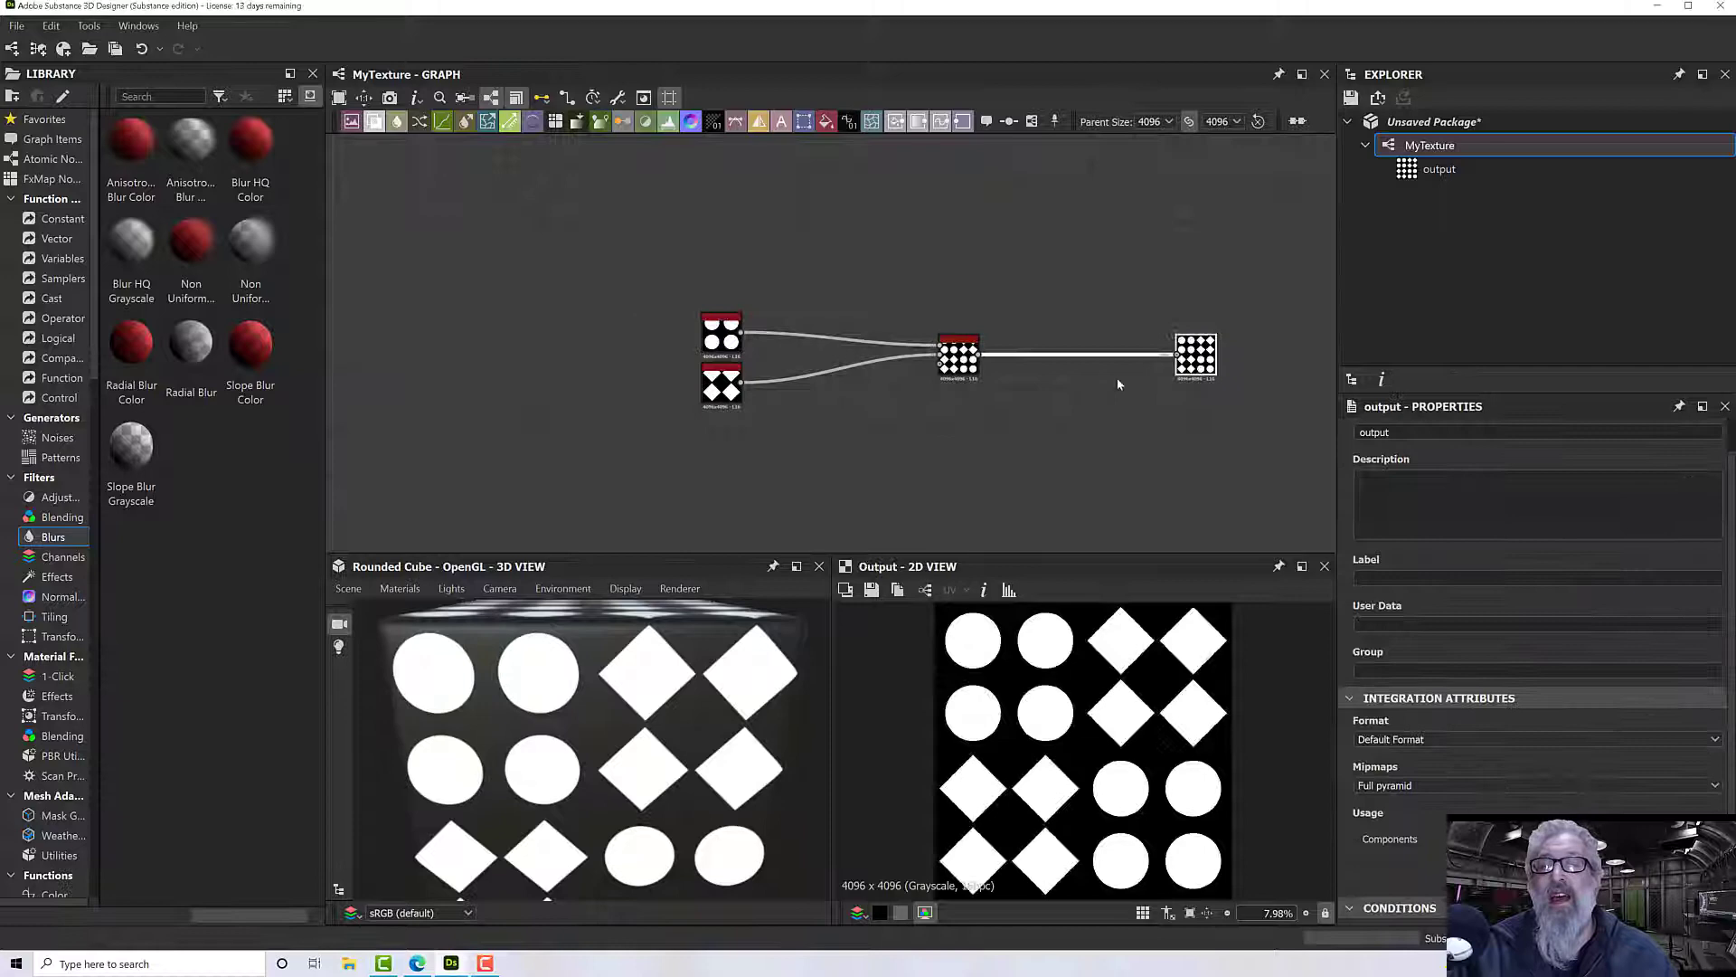
scroll(826, 388, "up", 3)
middle_click_drag(826, 399, 961, 430)
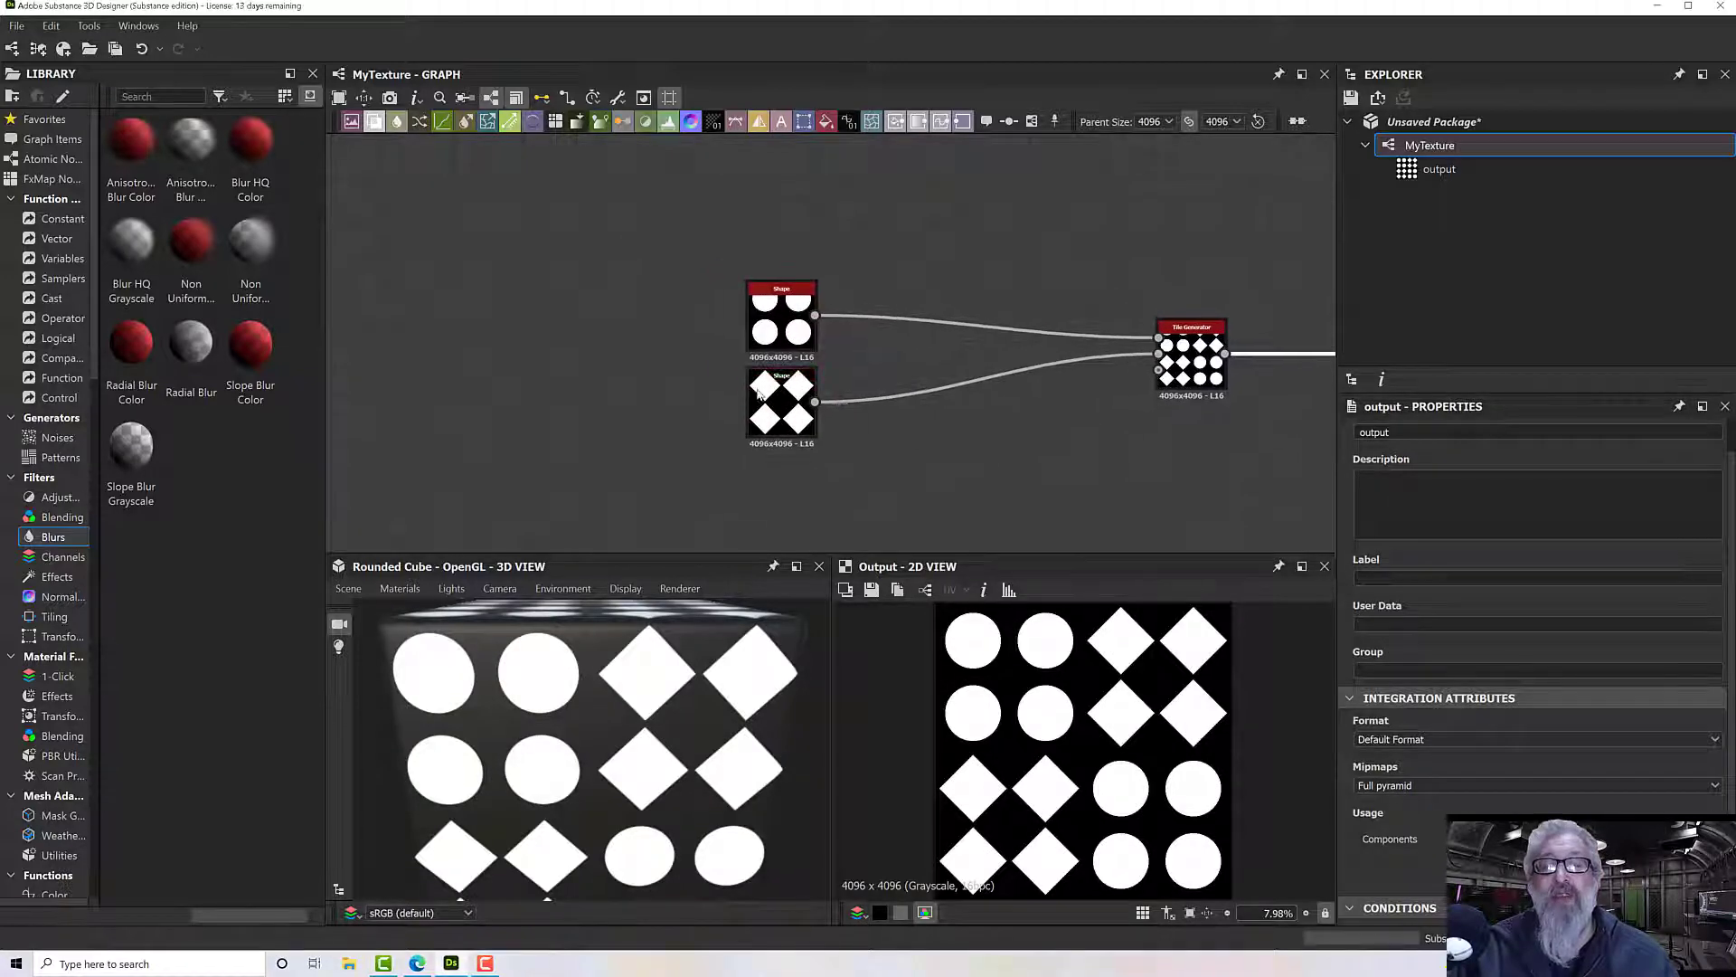
left_click(760, 390)
left_click(781, 317)
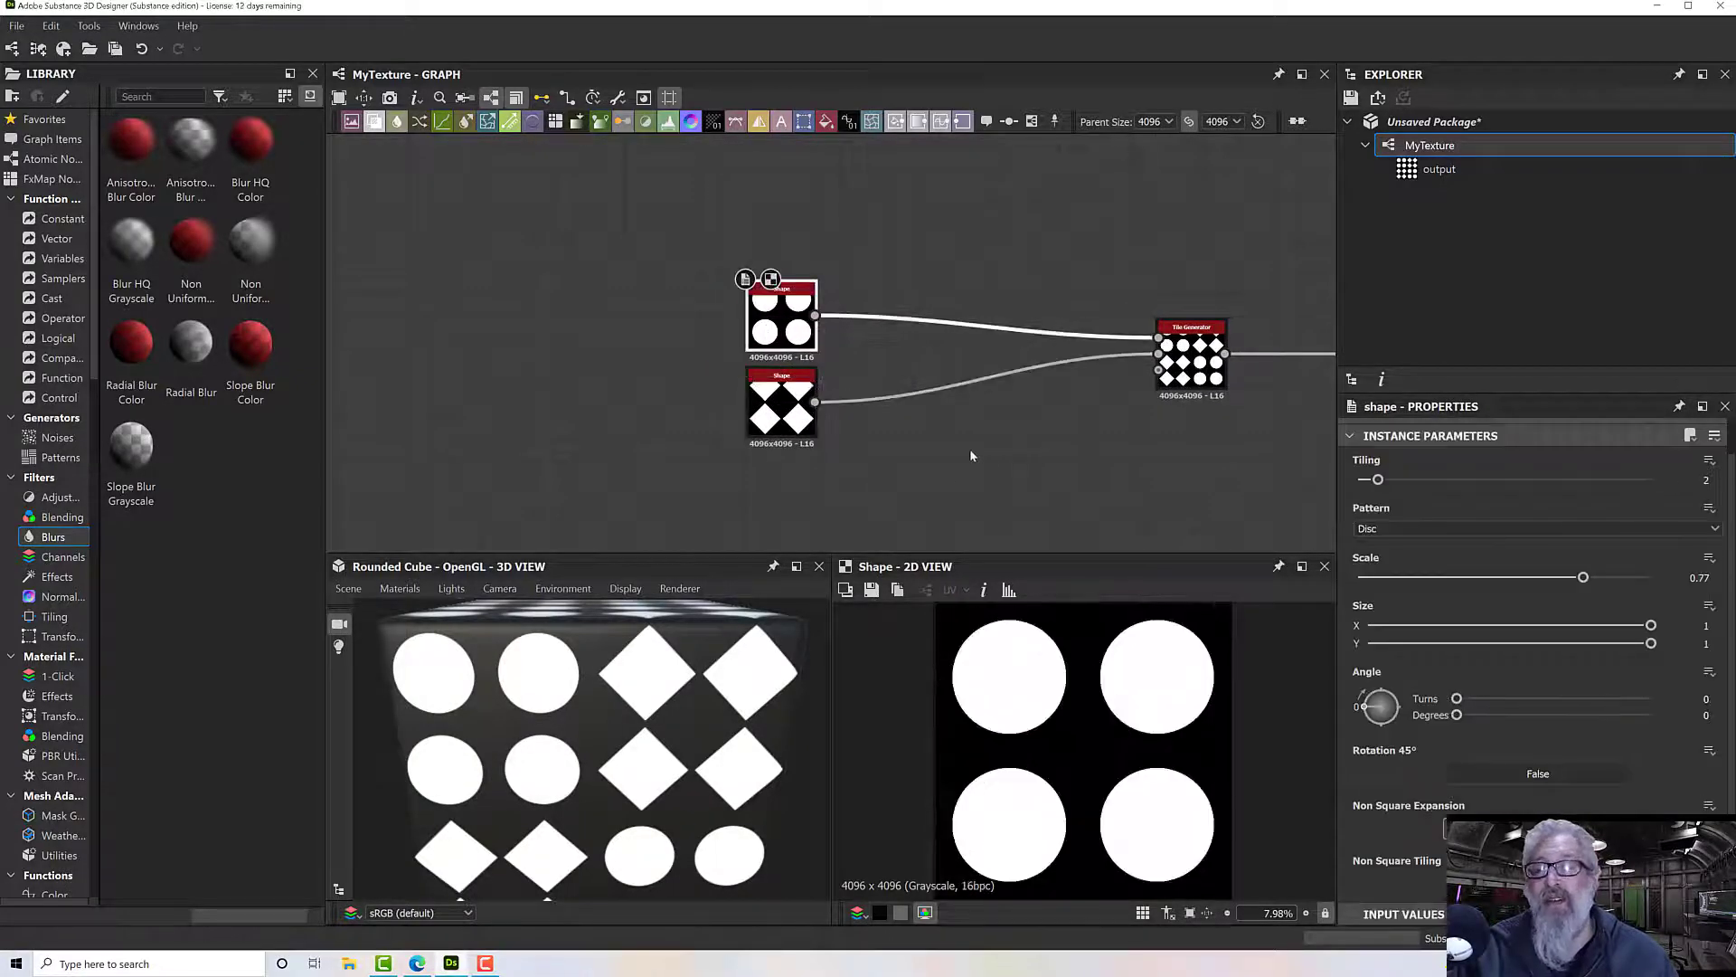
Step: Spread the two Shape nodes apart vertically and move both farther from the Tile Generator to make room for more nodes
scroll(971, 456, "down", 2)
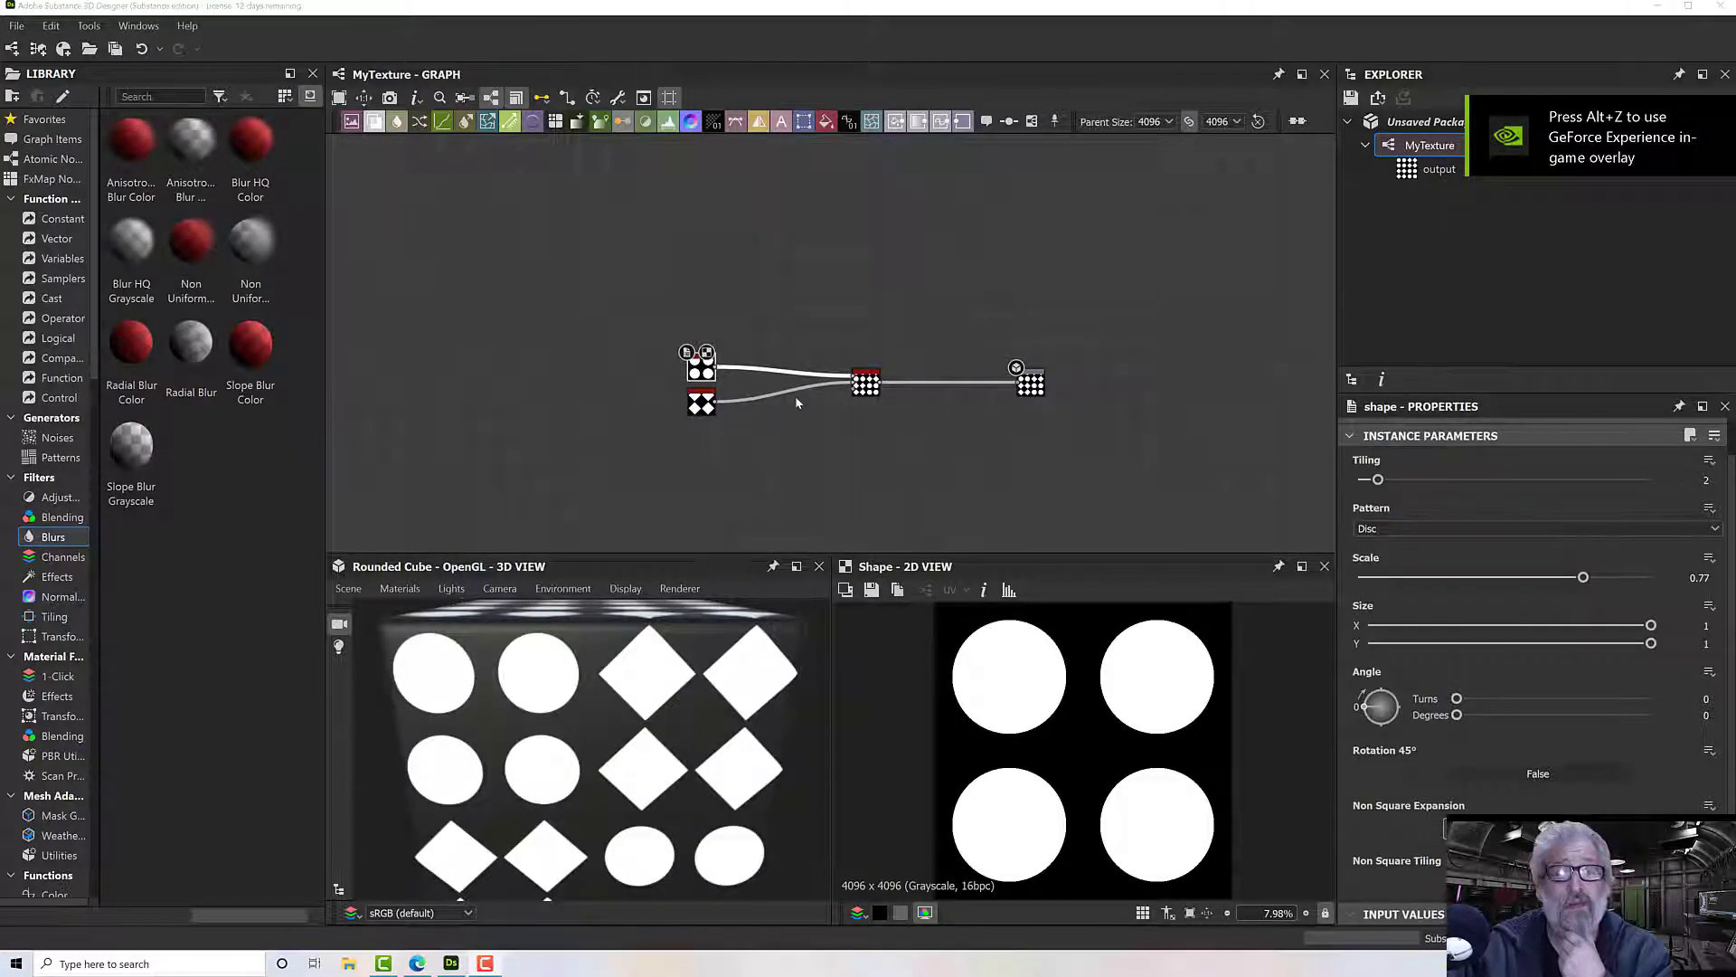
scroll(794, 395, "up", 5)
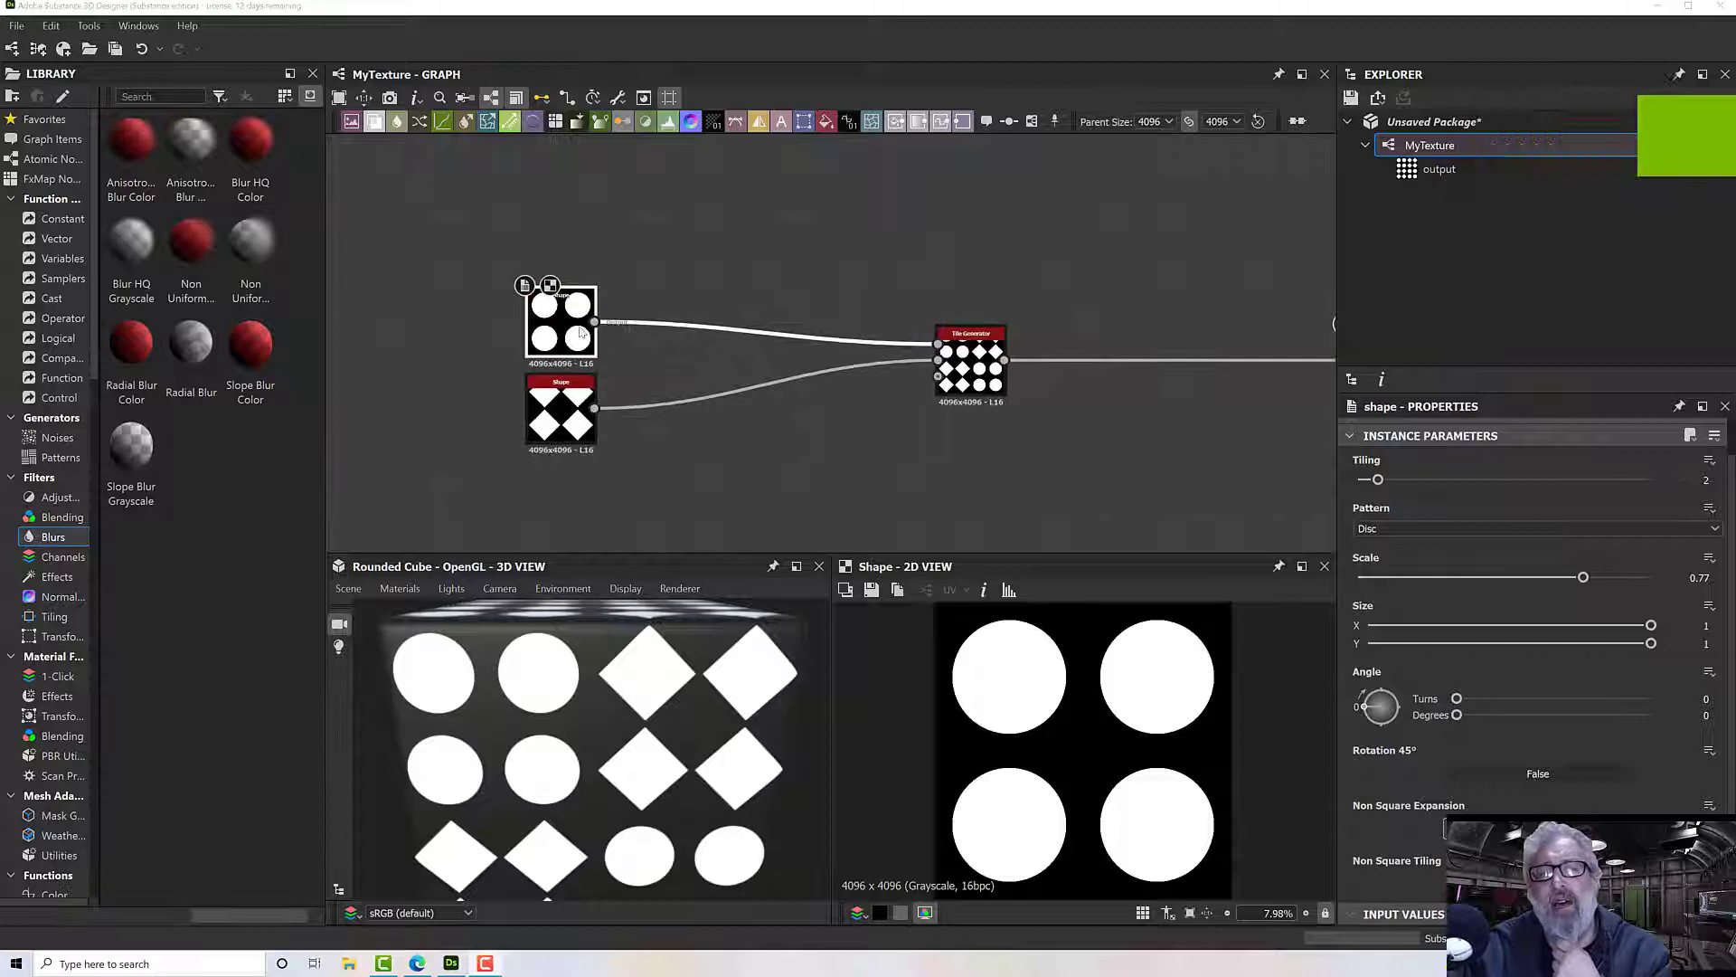
left_click_drag(581, 332, 582, 299)
left_click_drag(571, 404, 571, 452)
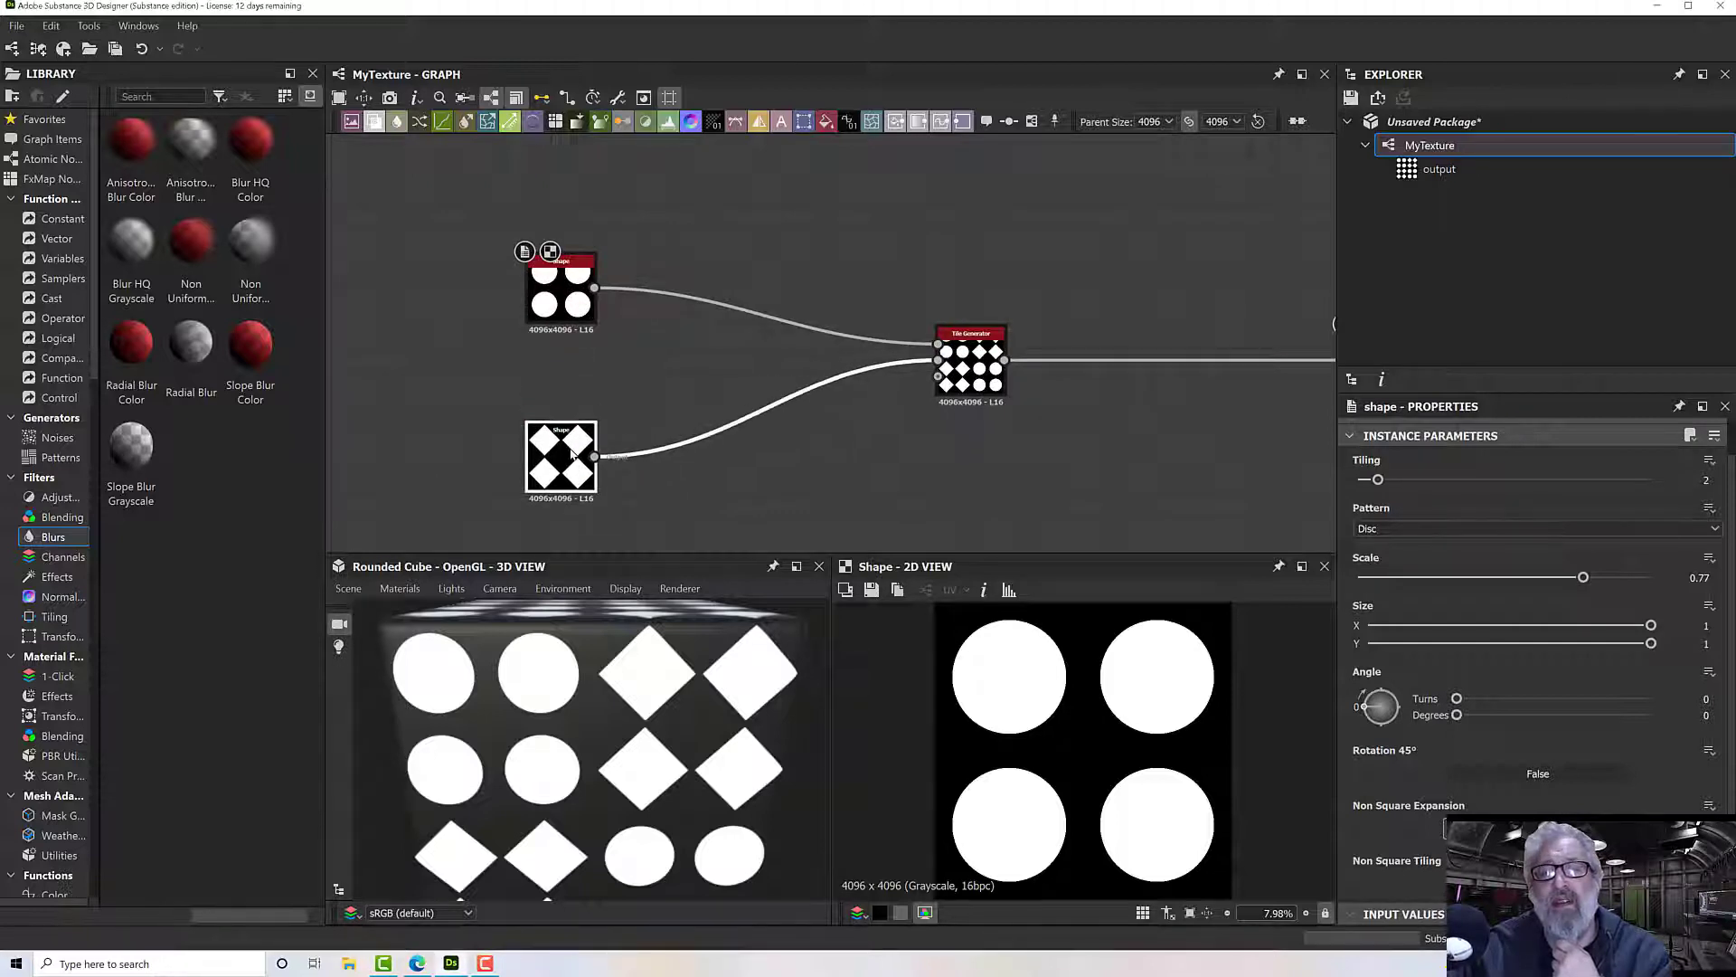
left_click(561, 290)
scroll(714, 358, "down", 4)
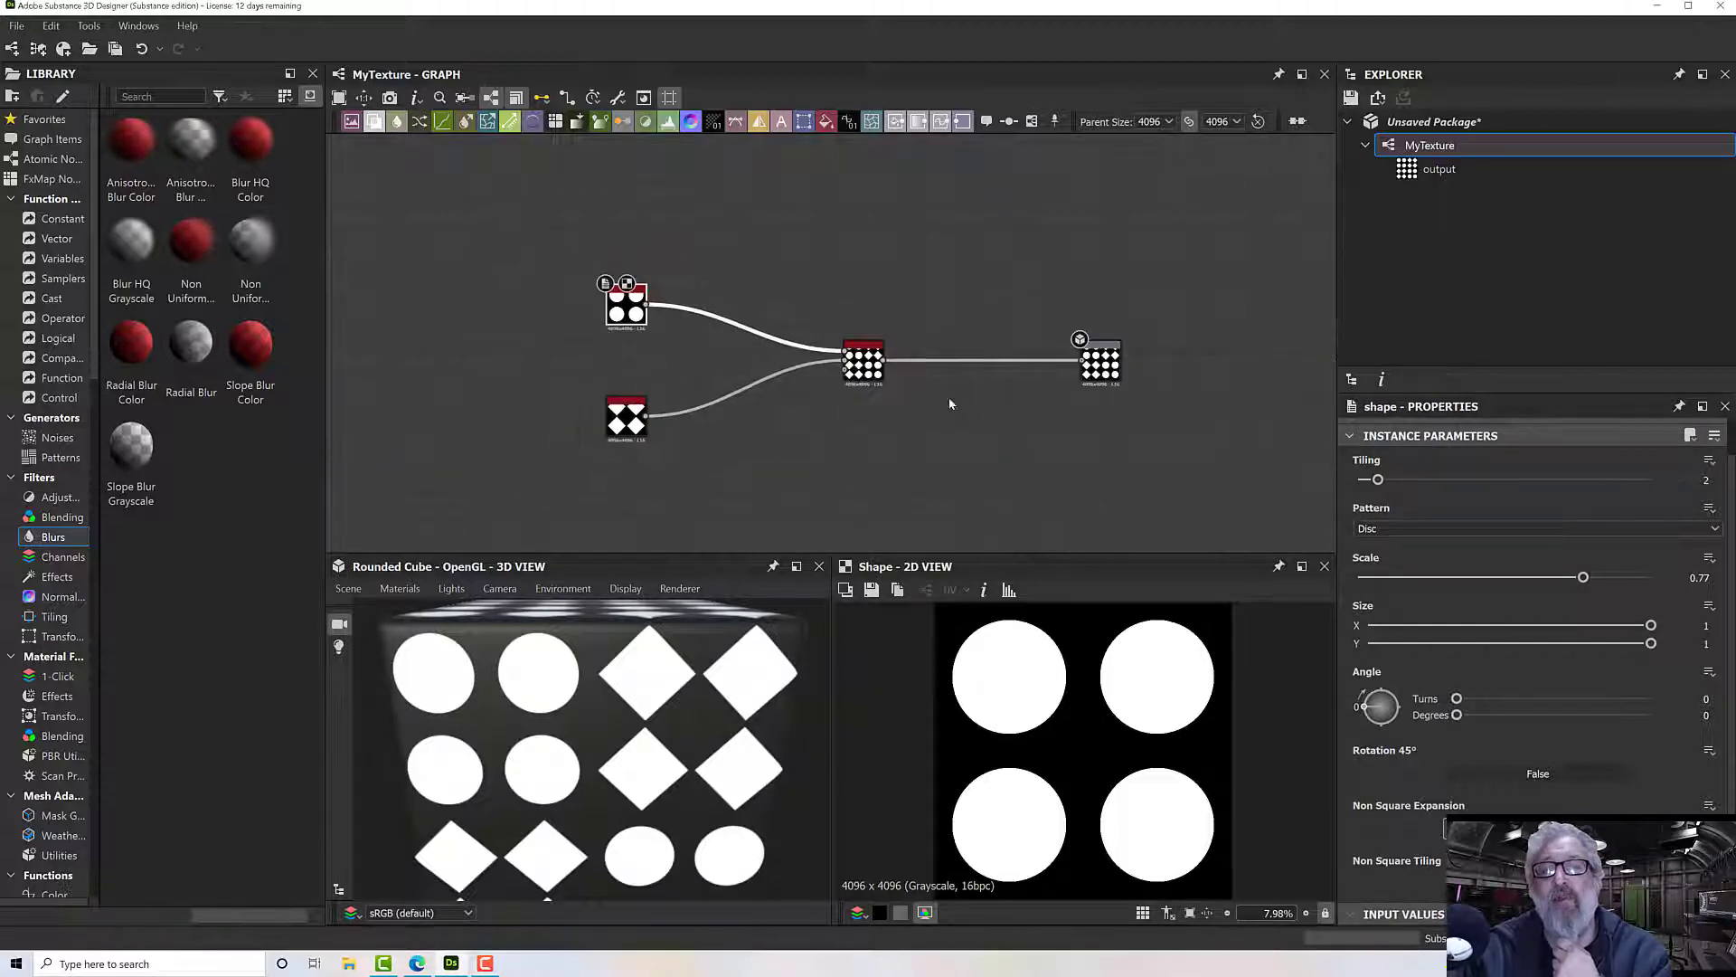
scroll(697, 376, "up", 2)
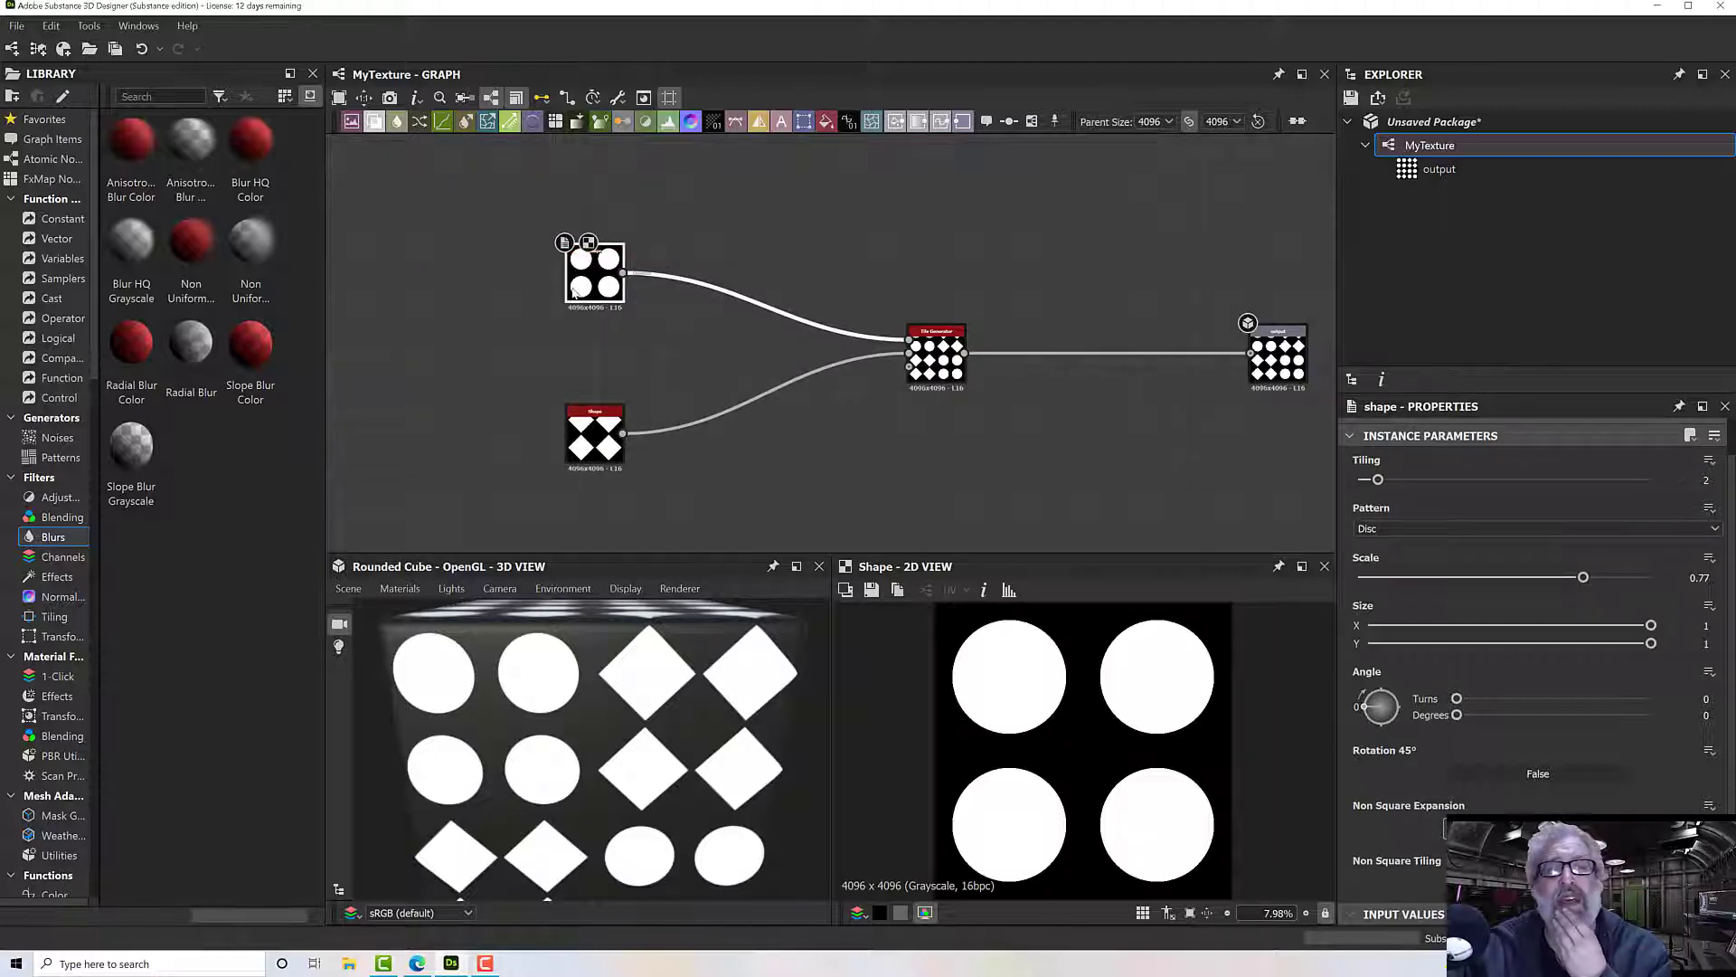
left_click_drag(573, 287, 513, 287)
left_click_drag(601, 431, 541, 427)
Step: Insert a Bevel node on the link between the Disc Shape and the Tile Generator
left_click(667, 392)
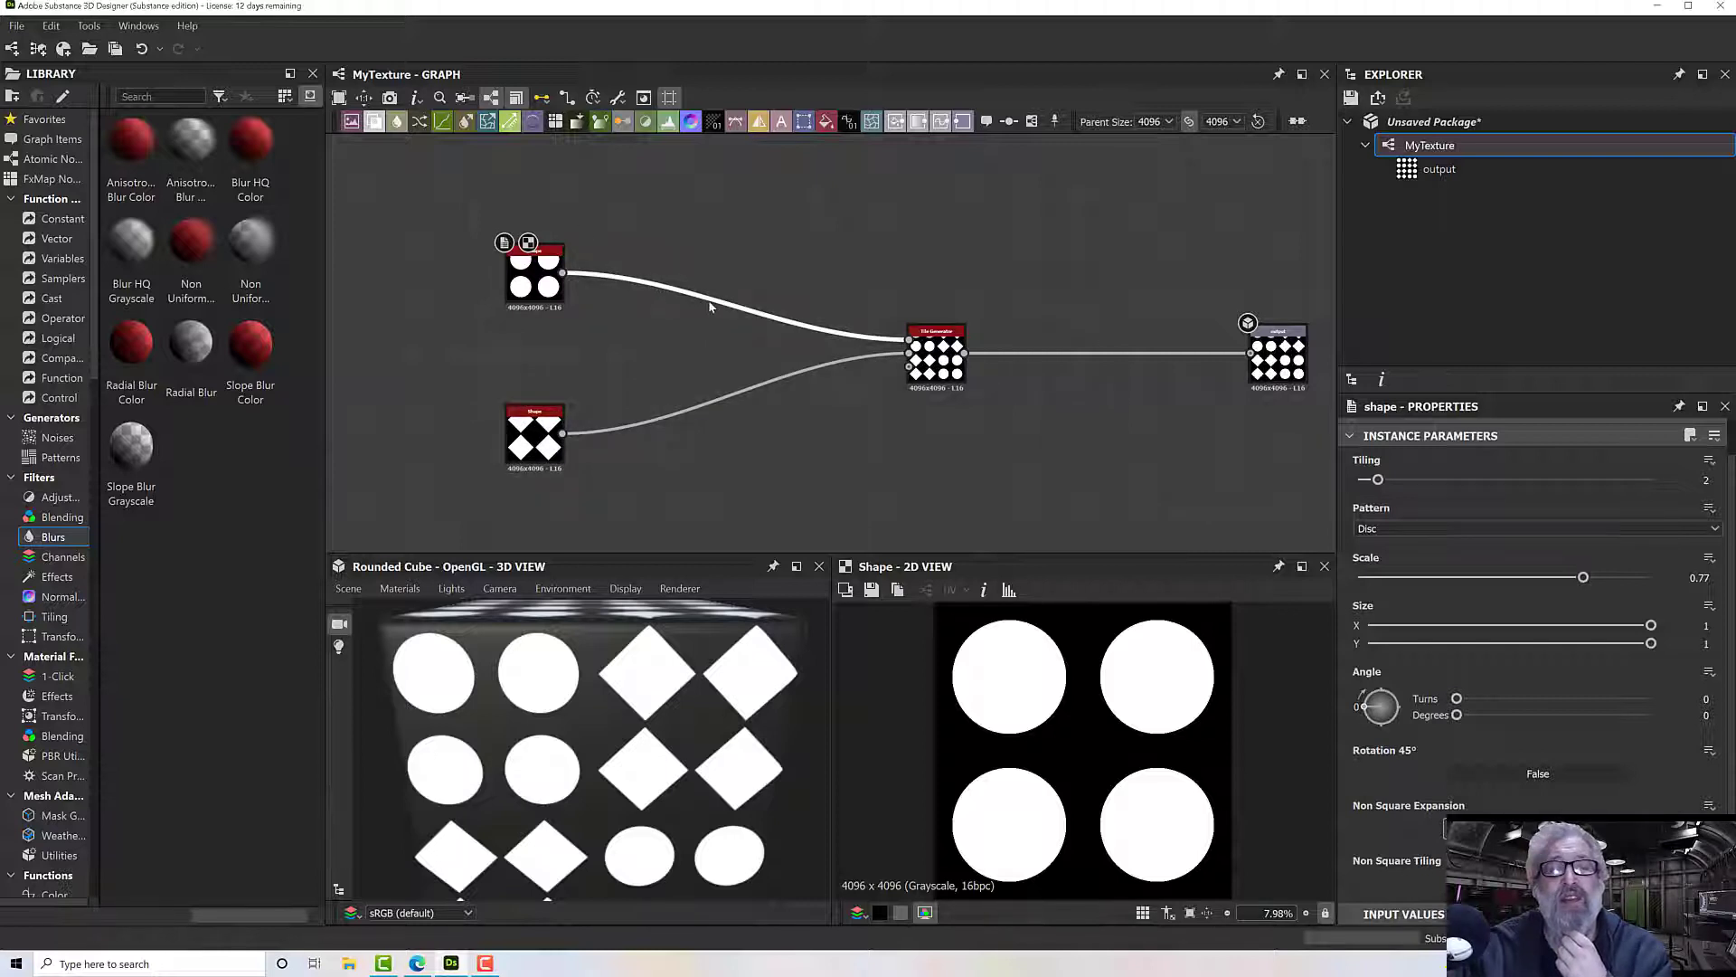
key("space")
type("bevel")
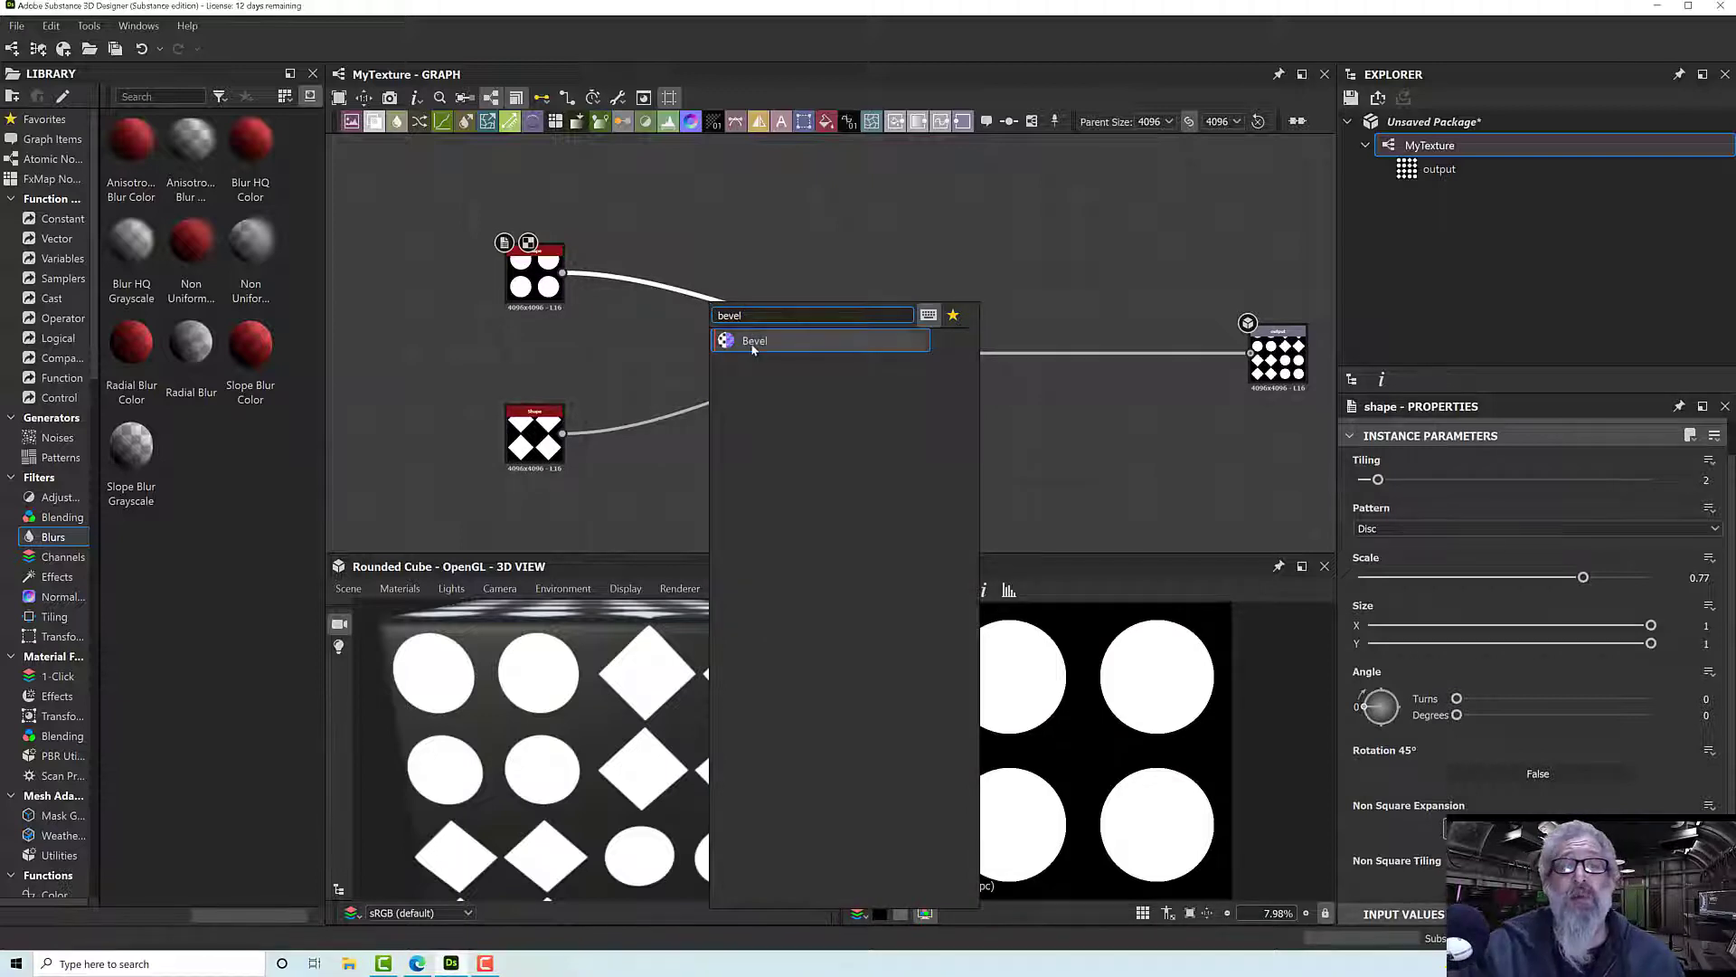
left_click(755, 341)
left_click_drag(754, 328, 714, 322)
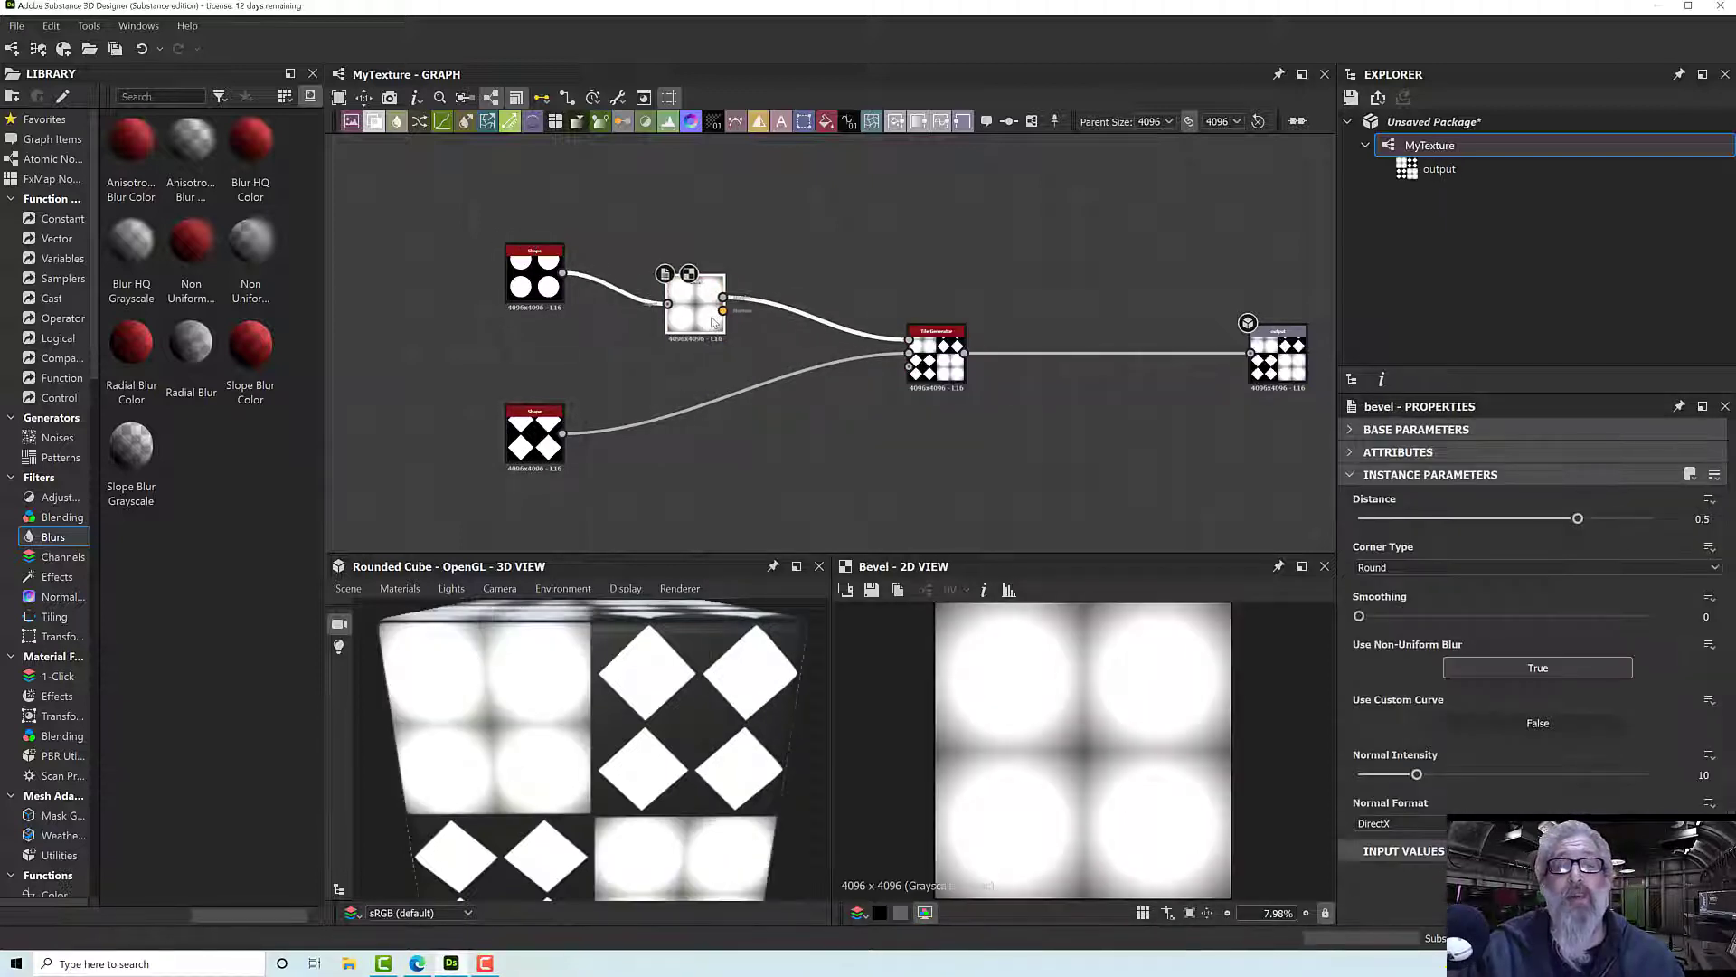
Step: Set the Bevel's Distance to 0.03
scroll(714, 322, "up", 6)
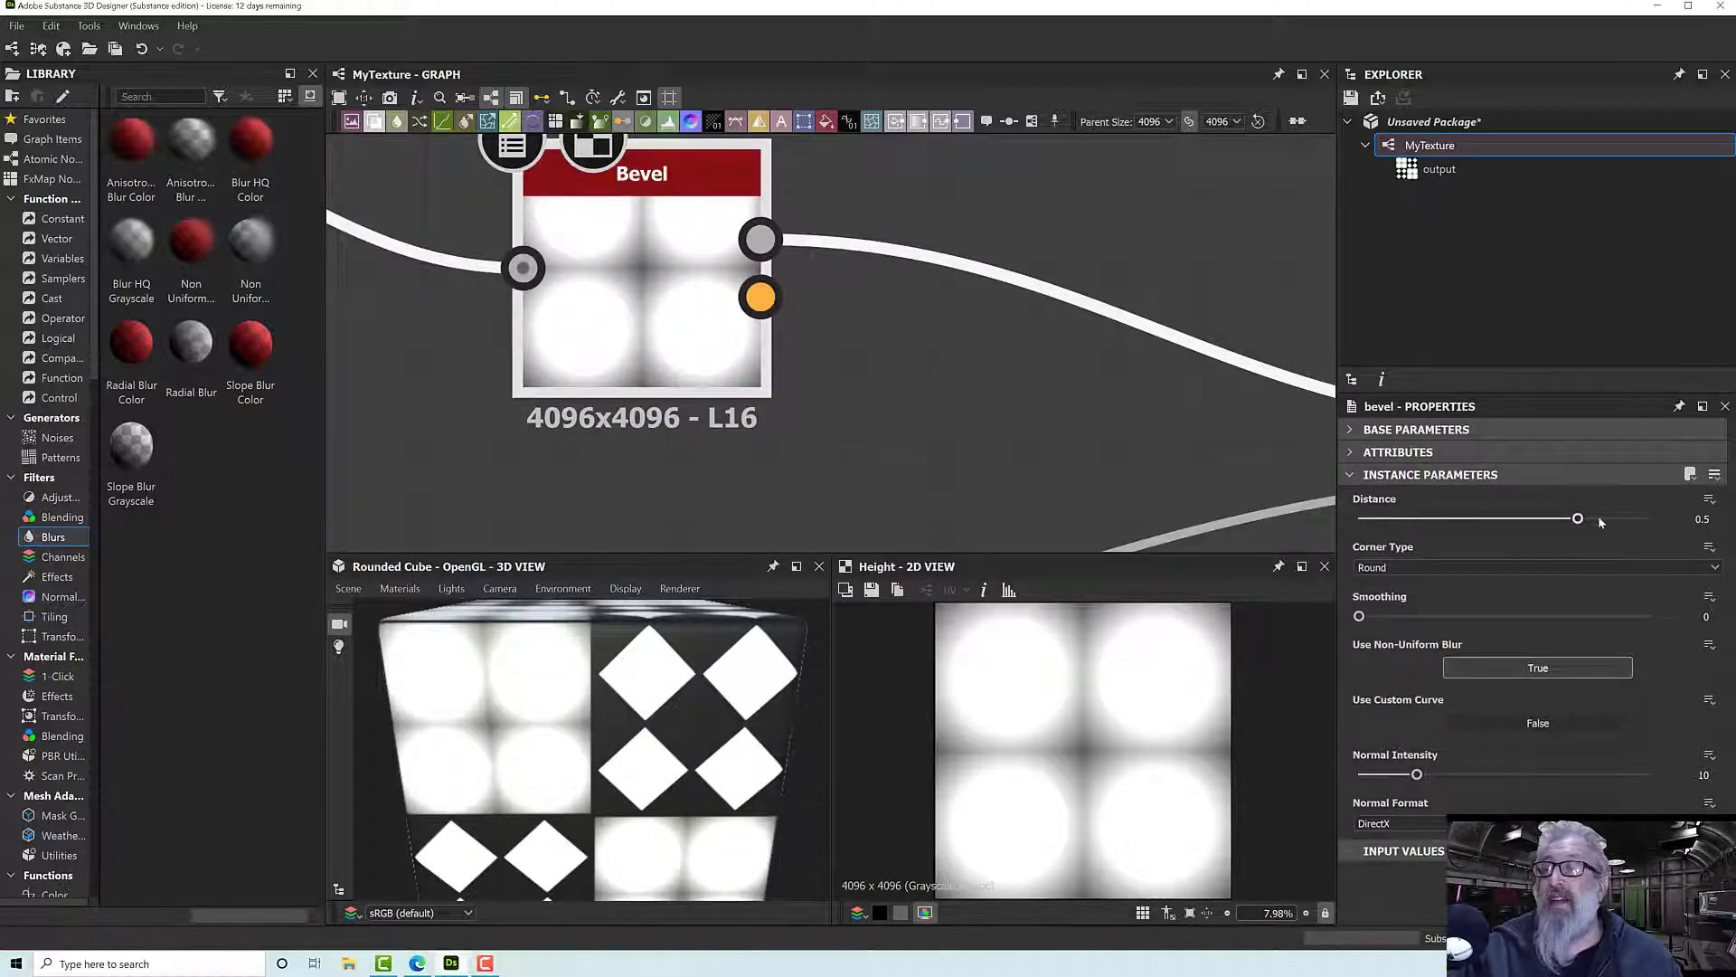
left_click_drag(1578, 520, 1459, 521)
left_click_drag(1563, 527, 1497, 525)
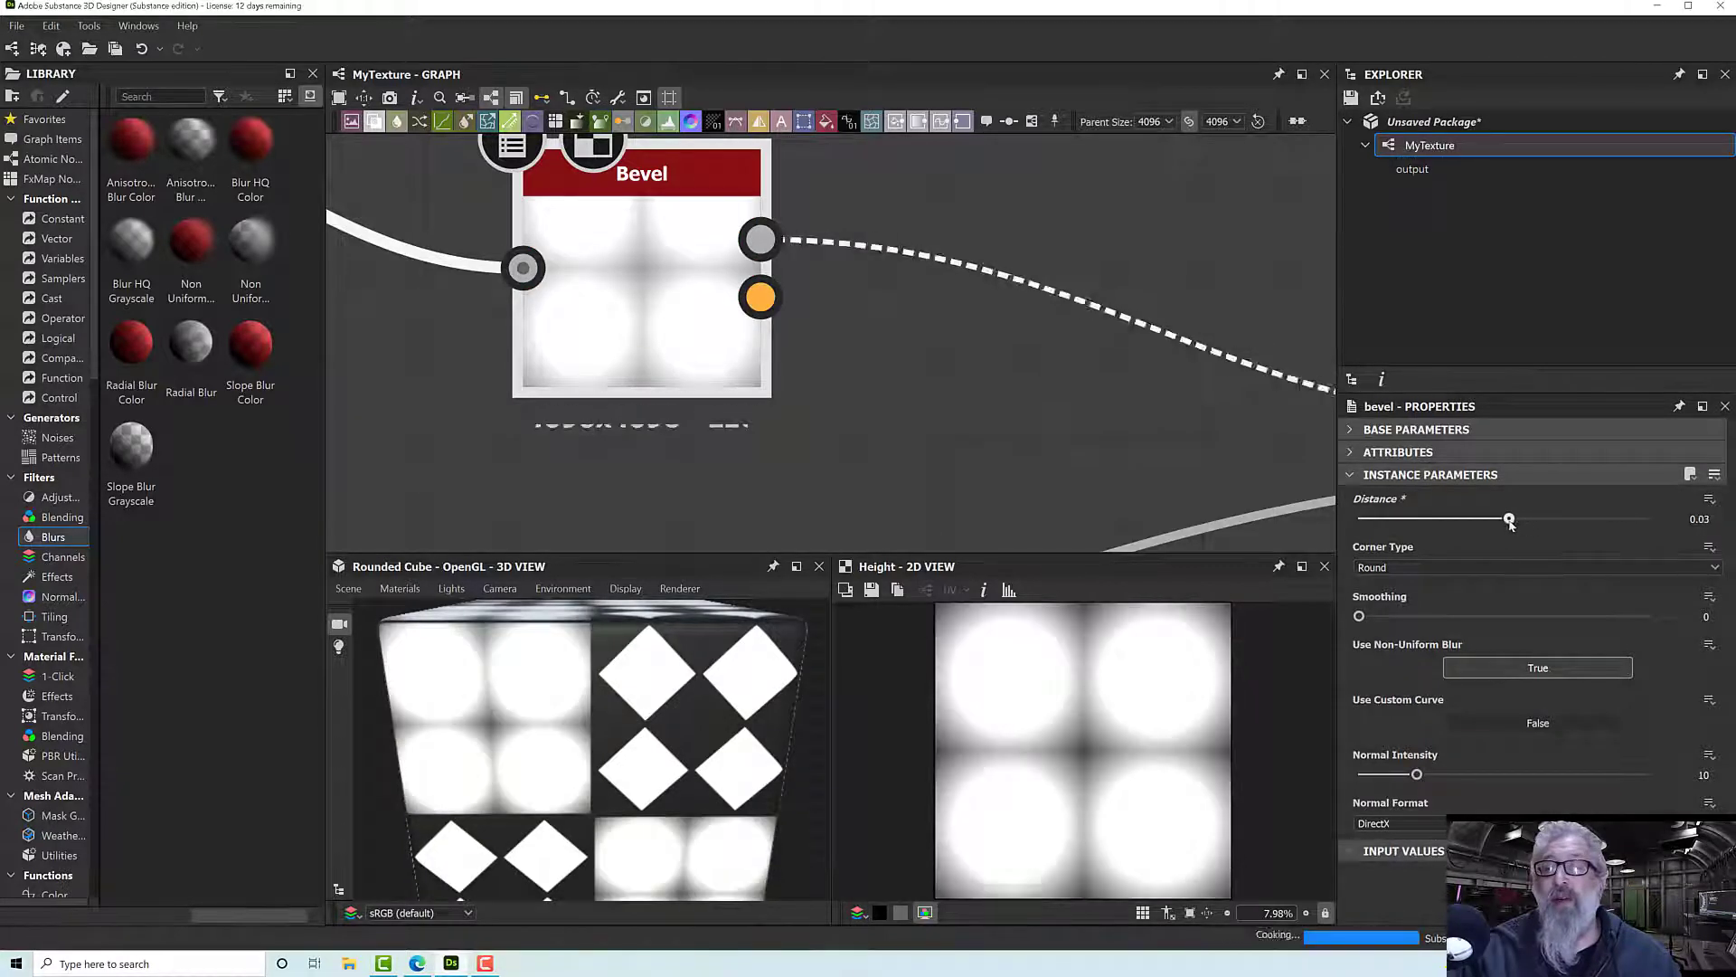
Step: Set the Bevel's Corner Type to Angular and its Distance to -0.14, and inspect the pattern on the cube
left_click(1425, 568)
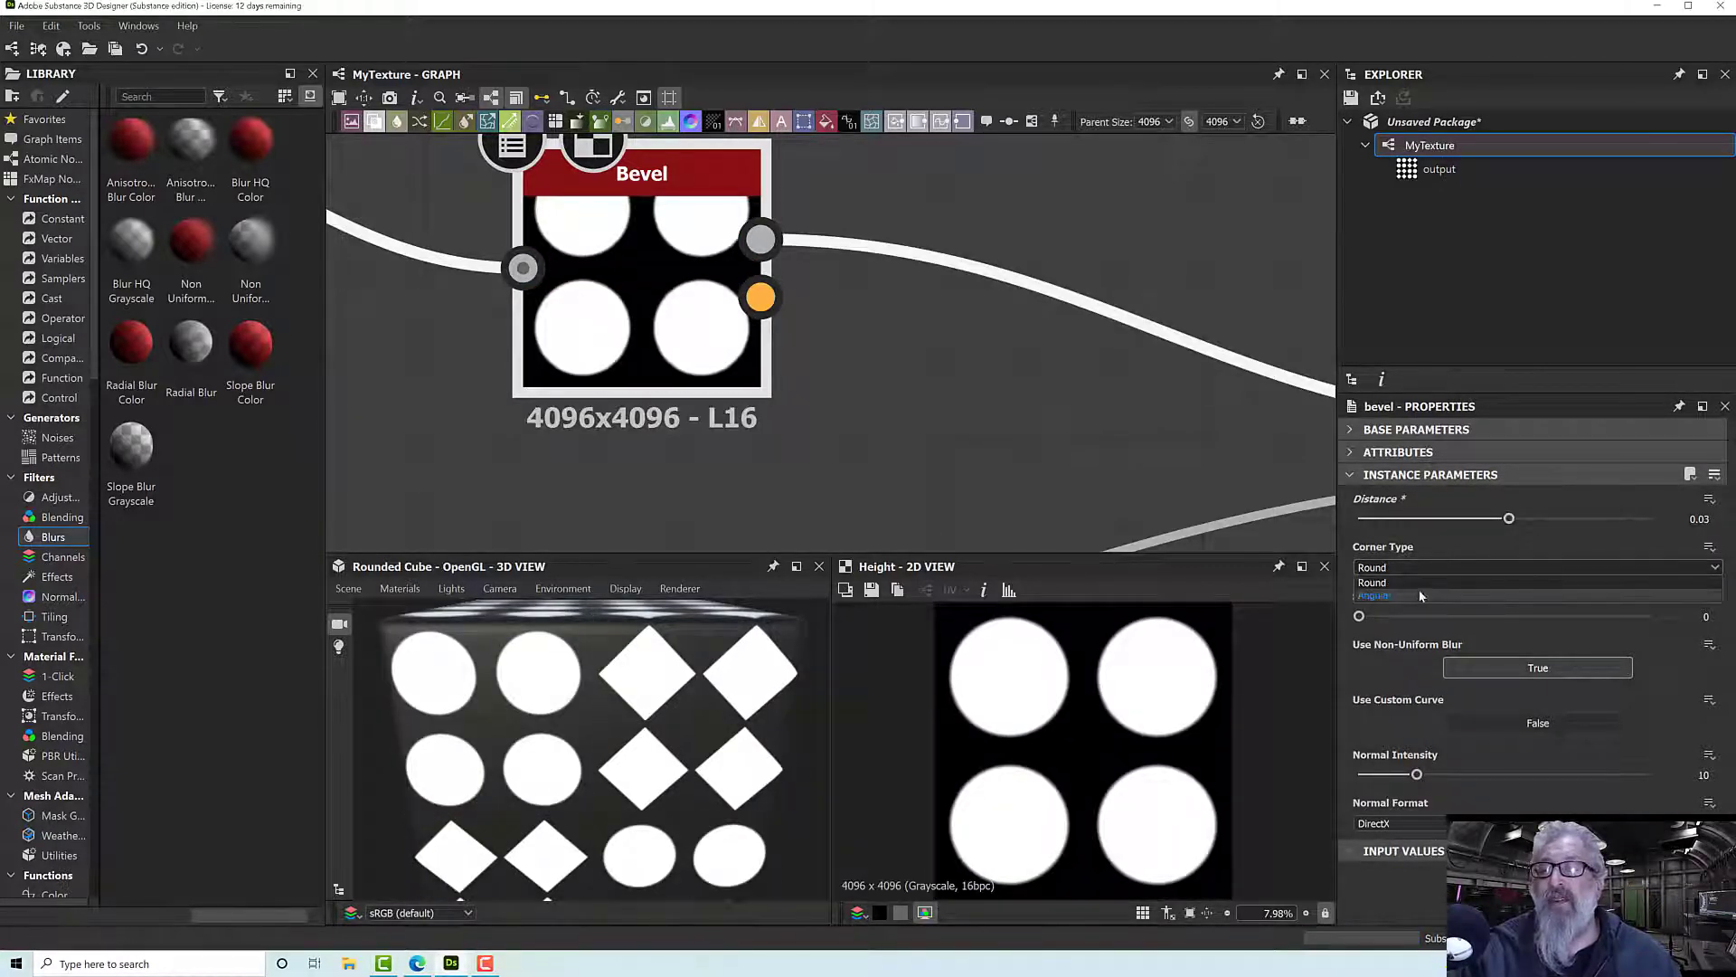
left_click(1426, 590)
mouse_move(1508, 522)
left_mouse_down()
mouse_move(1453, 525)
mouse_move(1484, 530)
left_mouse_up()
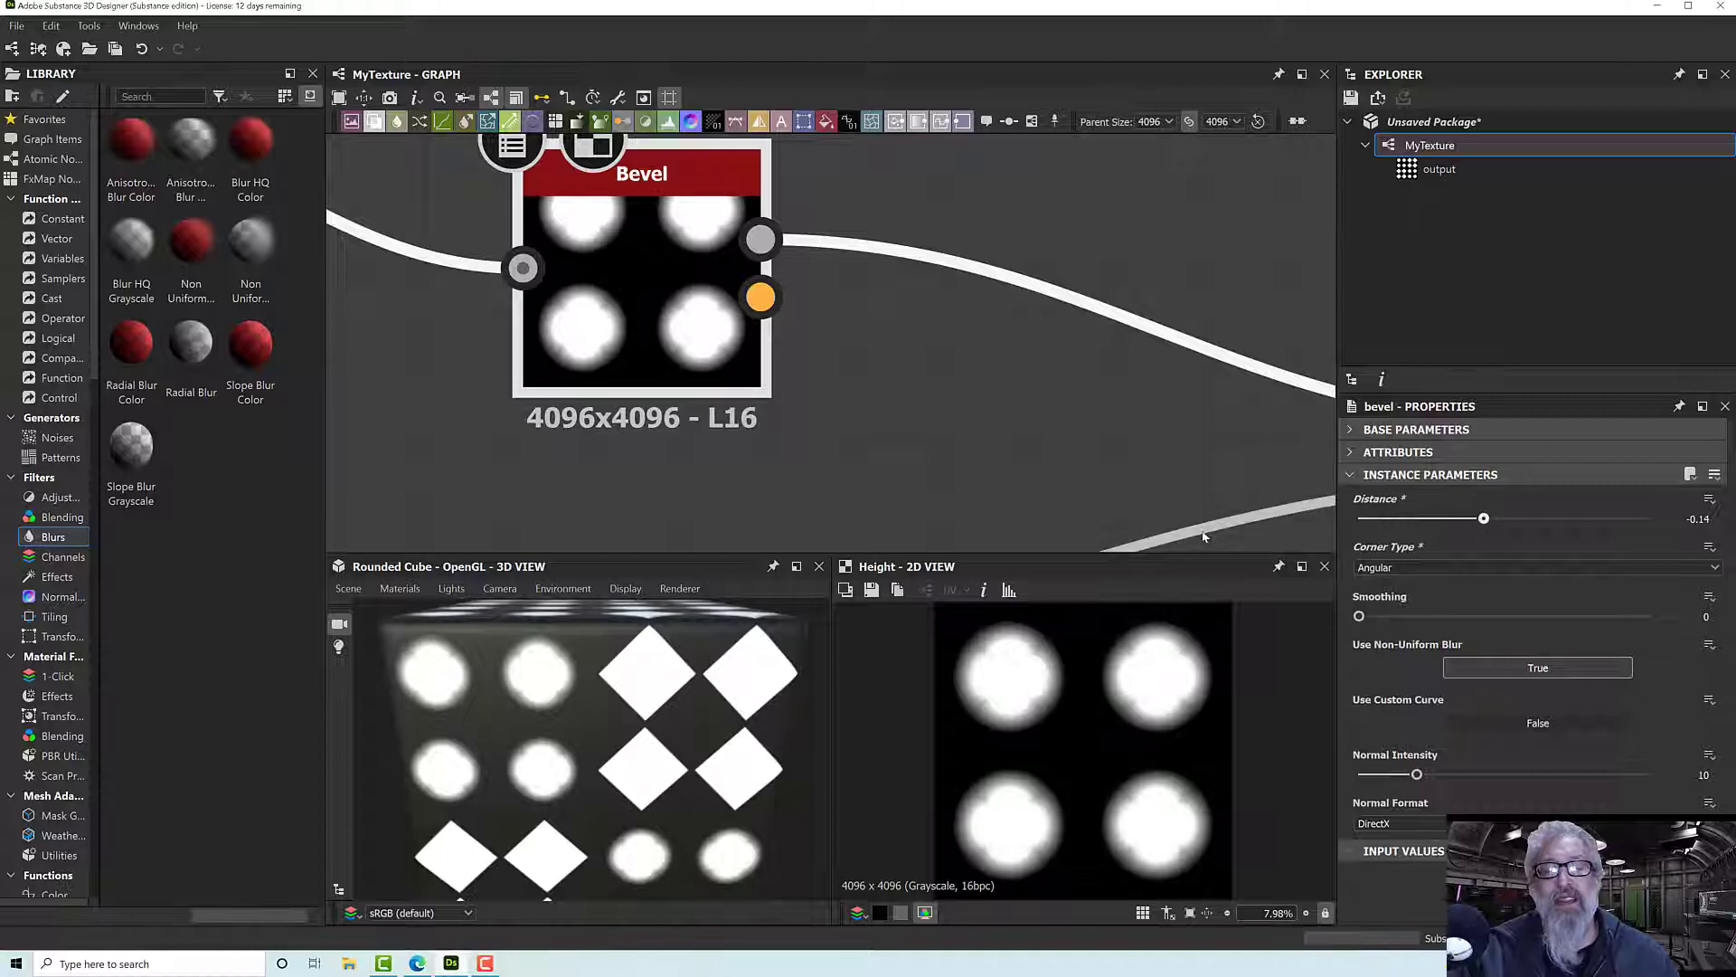
scroll(790, 399, "down", 3)
left_click_drag(684, 632, 682, 697)
scroll(683, 696, "up", 3)
scroll(815, 393, "down", 3)
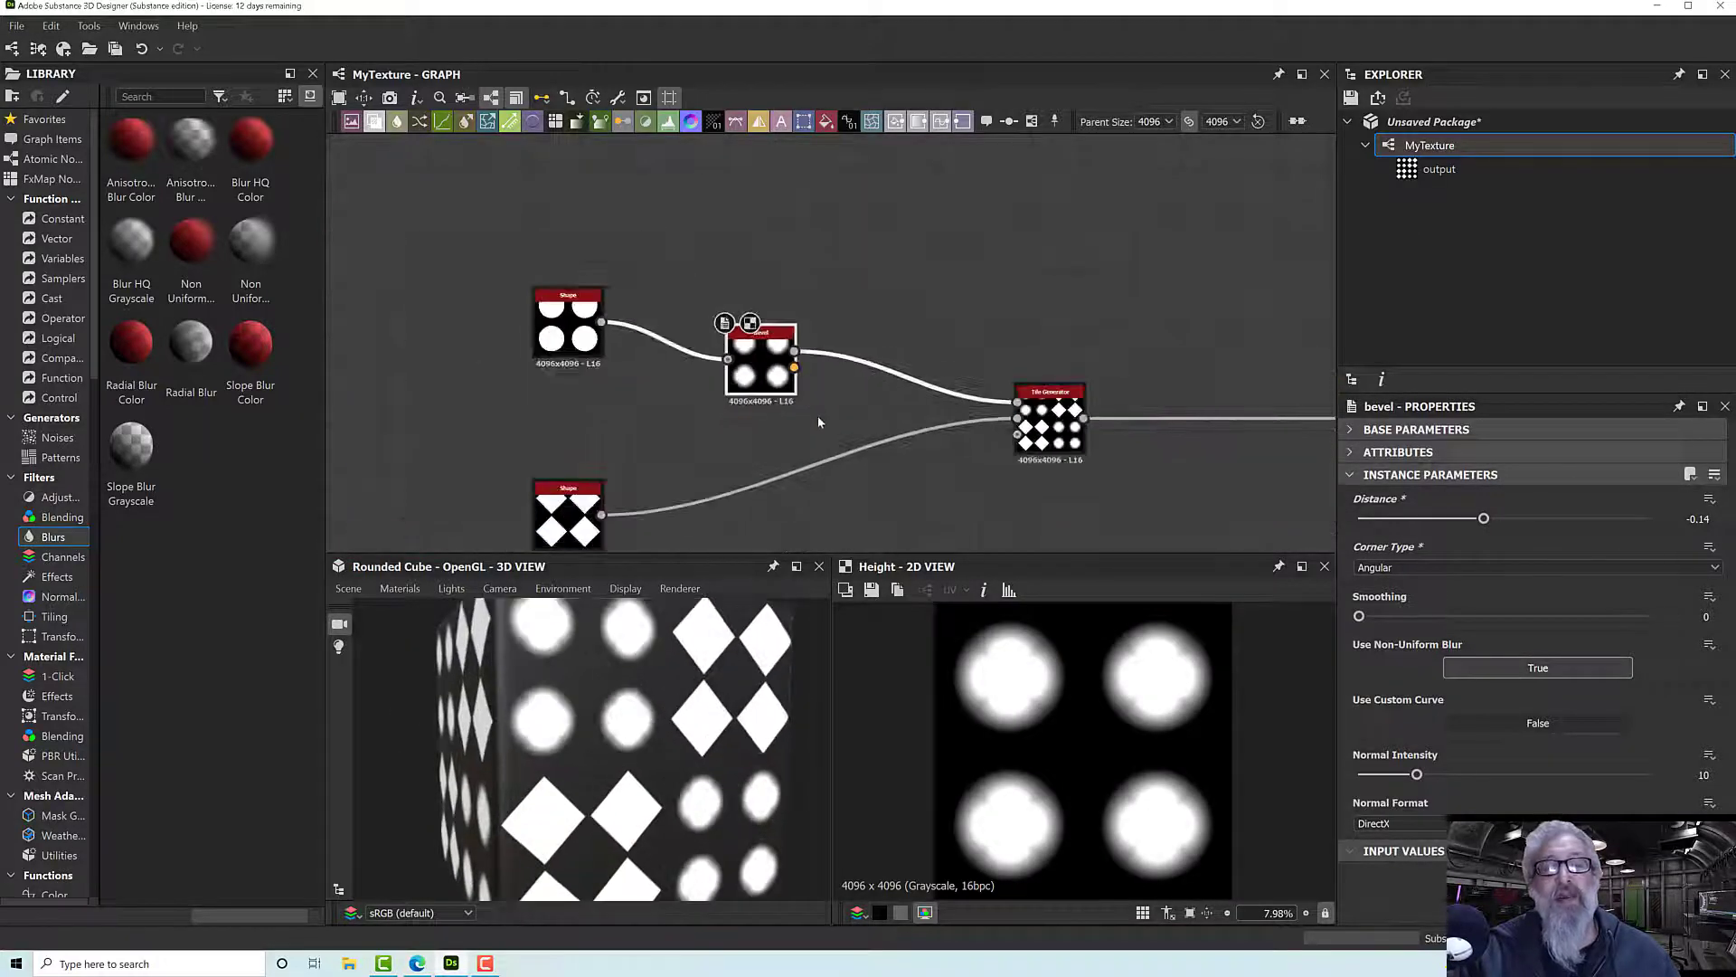
Step: Duplicate the Bevel node, insert the copy between the Square Shape and the Tile Generator, and inspect the pattern on the cube
middle_click_drag(818, 416, 817, 355)
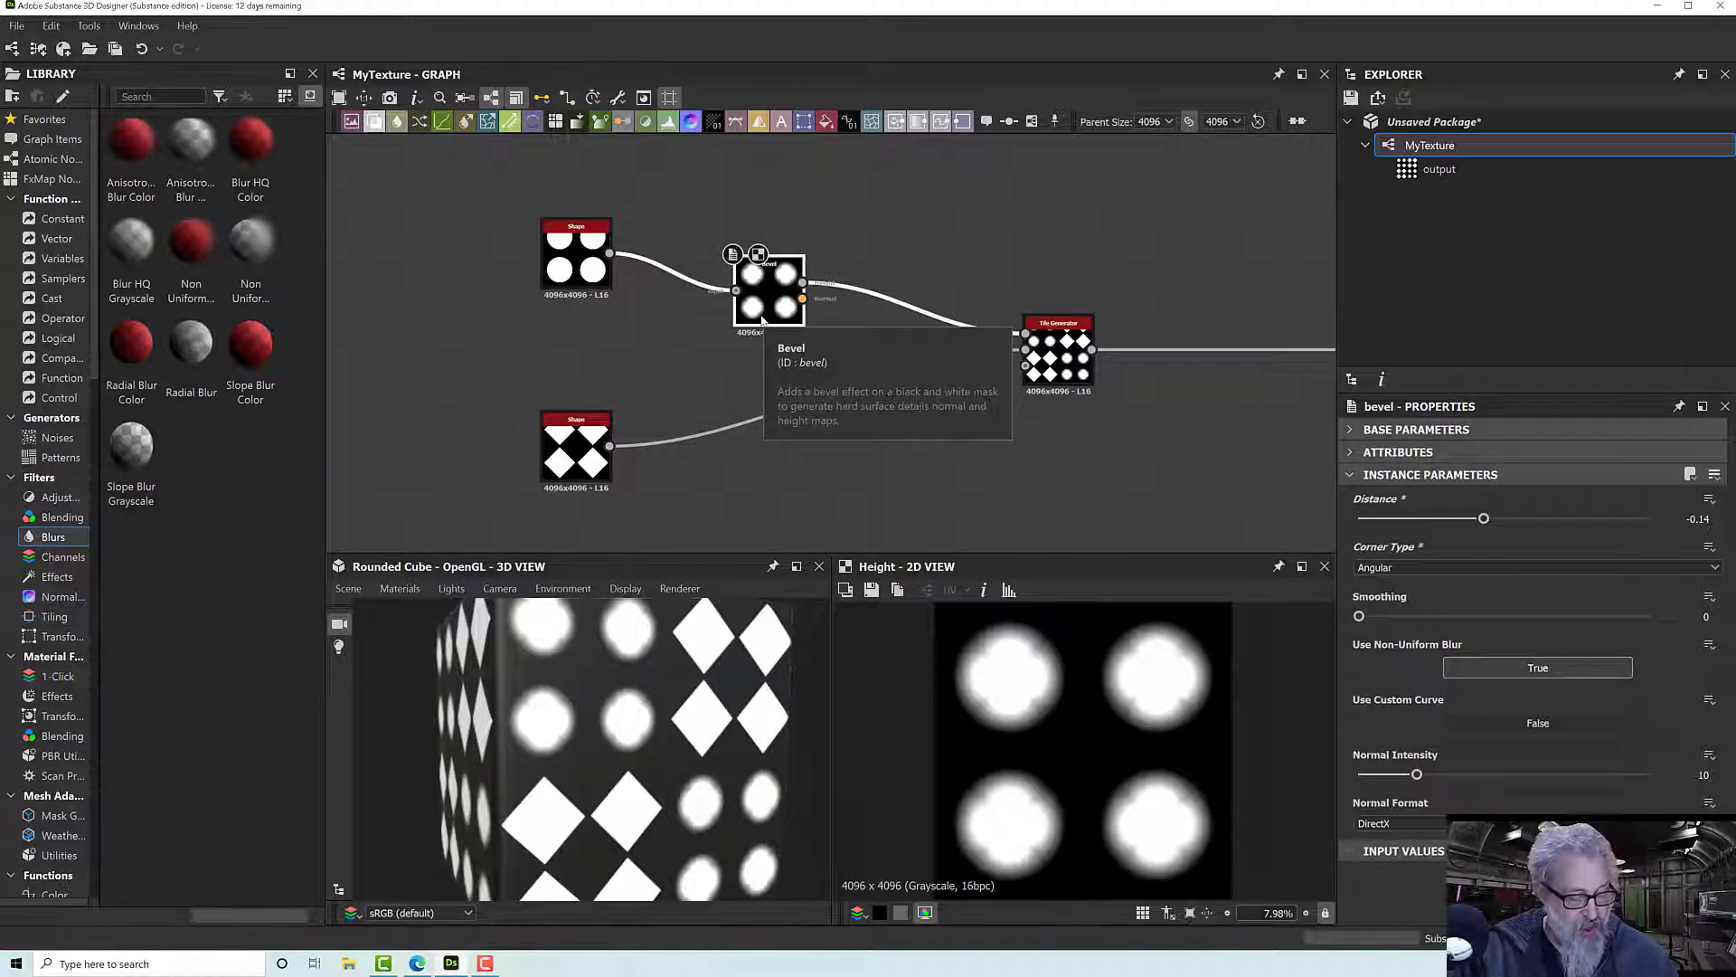
key("ctrl+d")
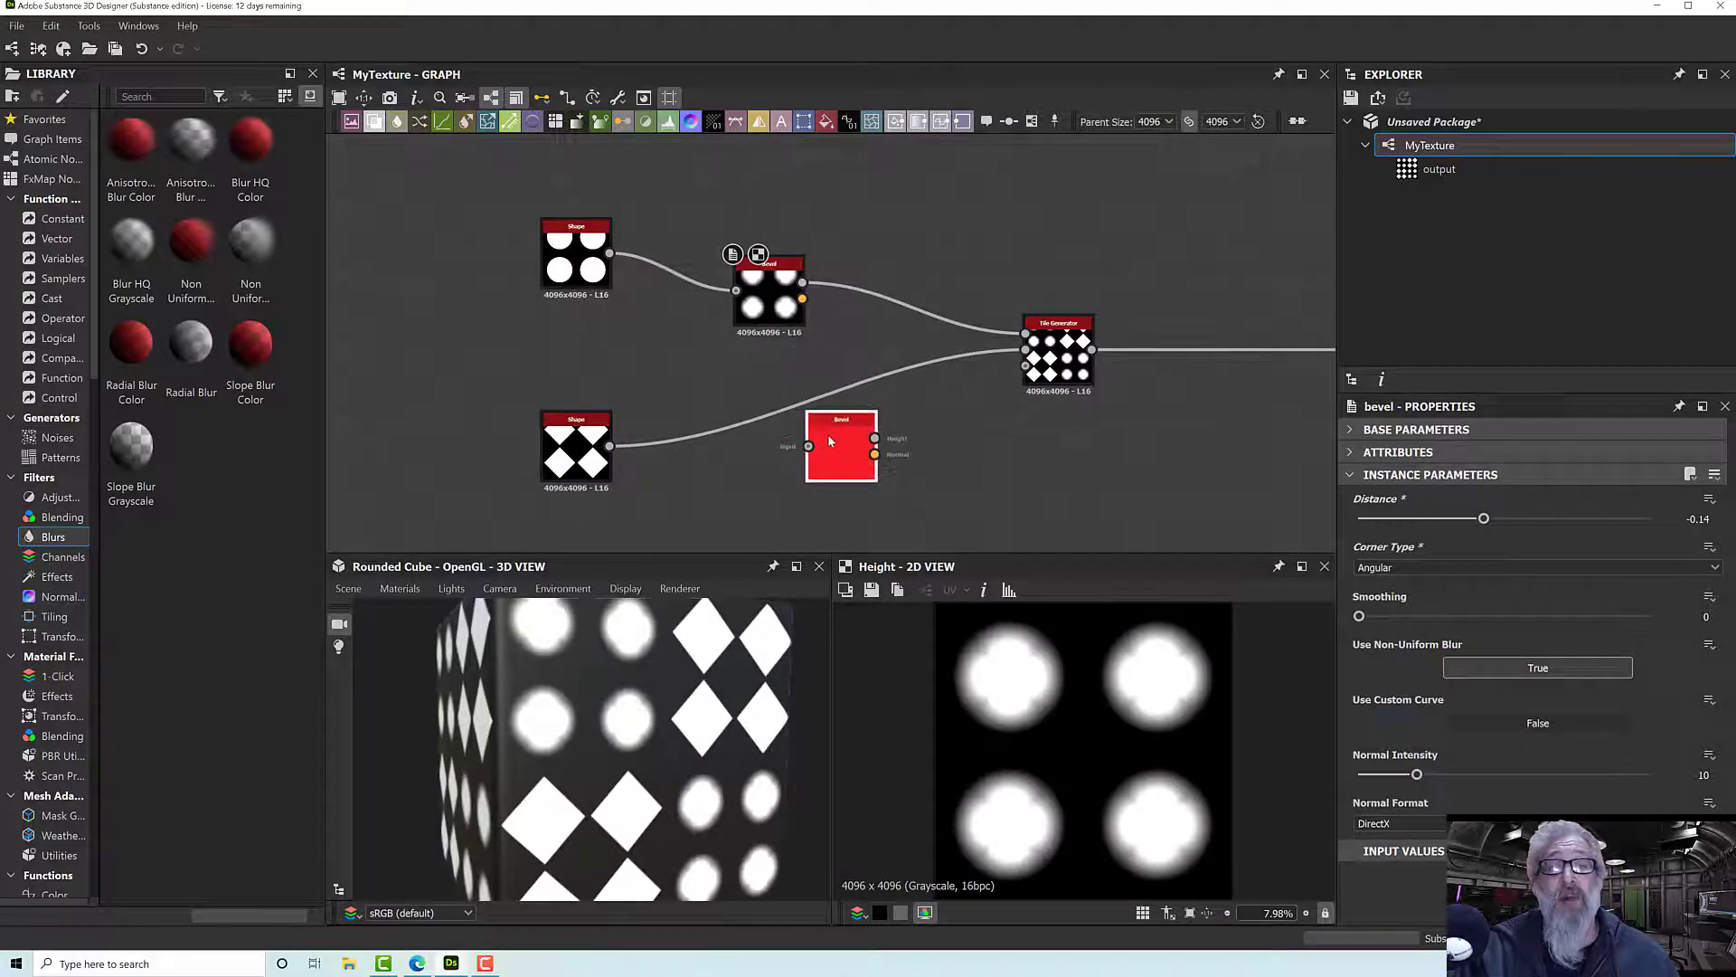
left_click(831, 441)
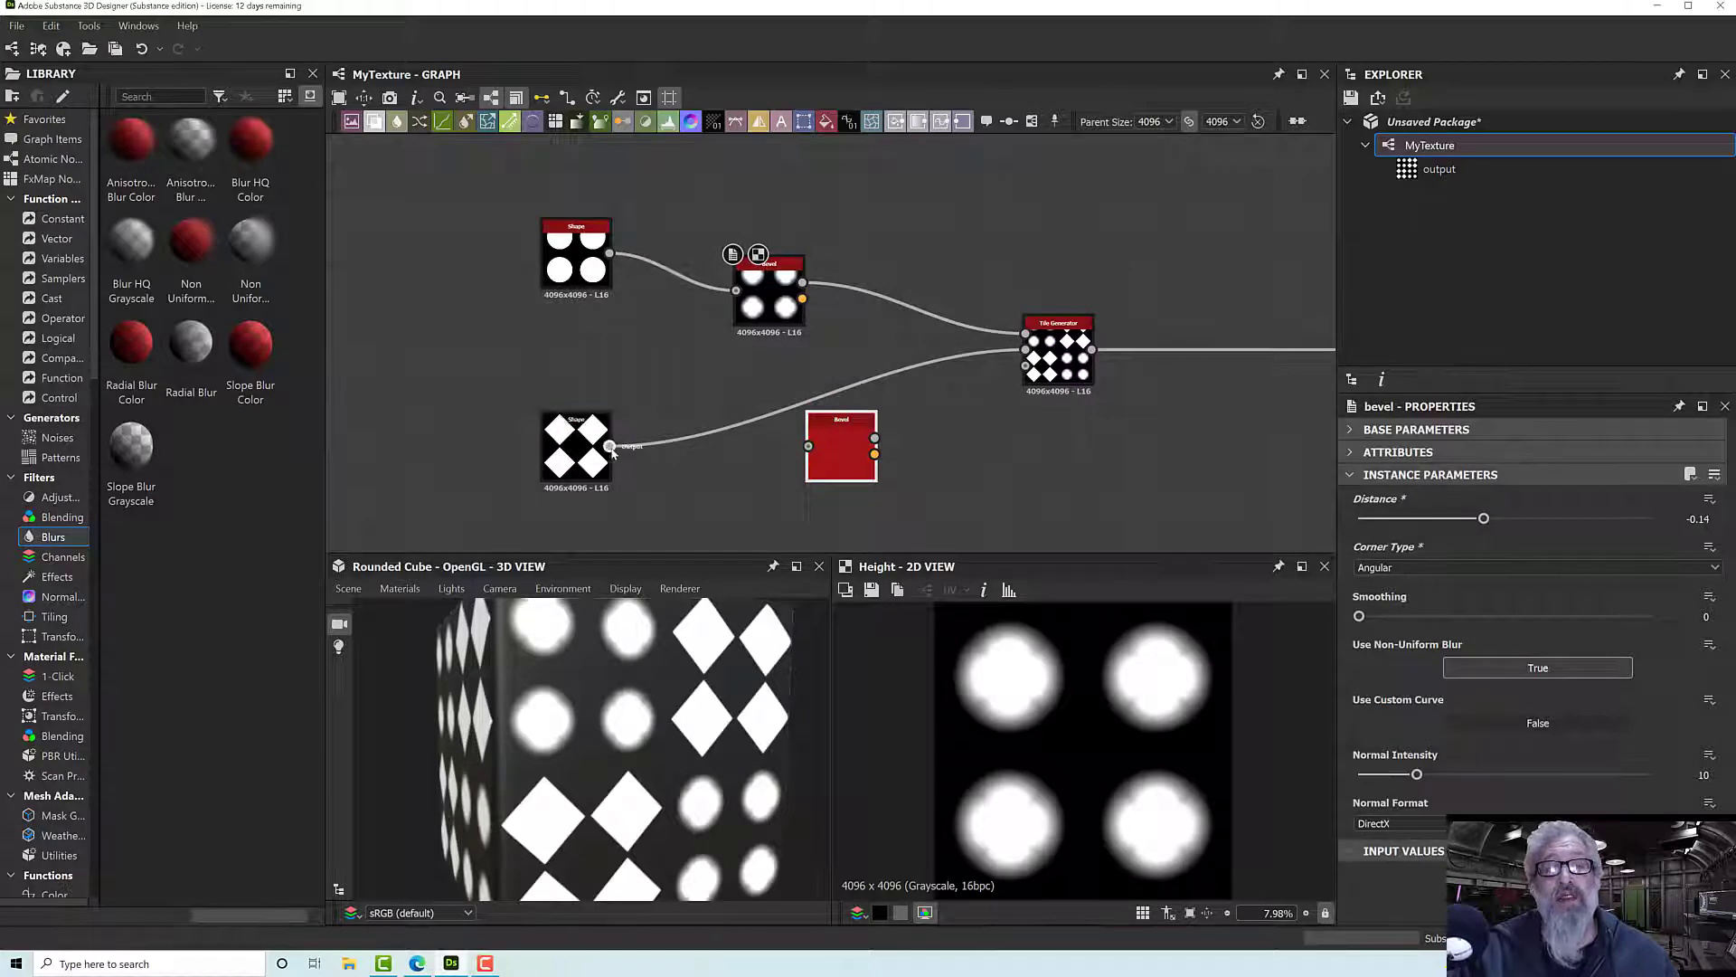
left_click_drag(613, 452, 1024, 351)
scroll(774, 692, "up", 2)
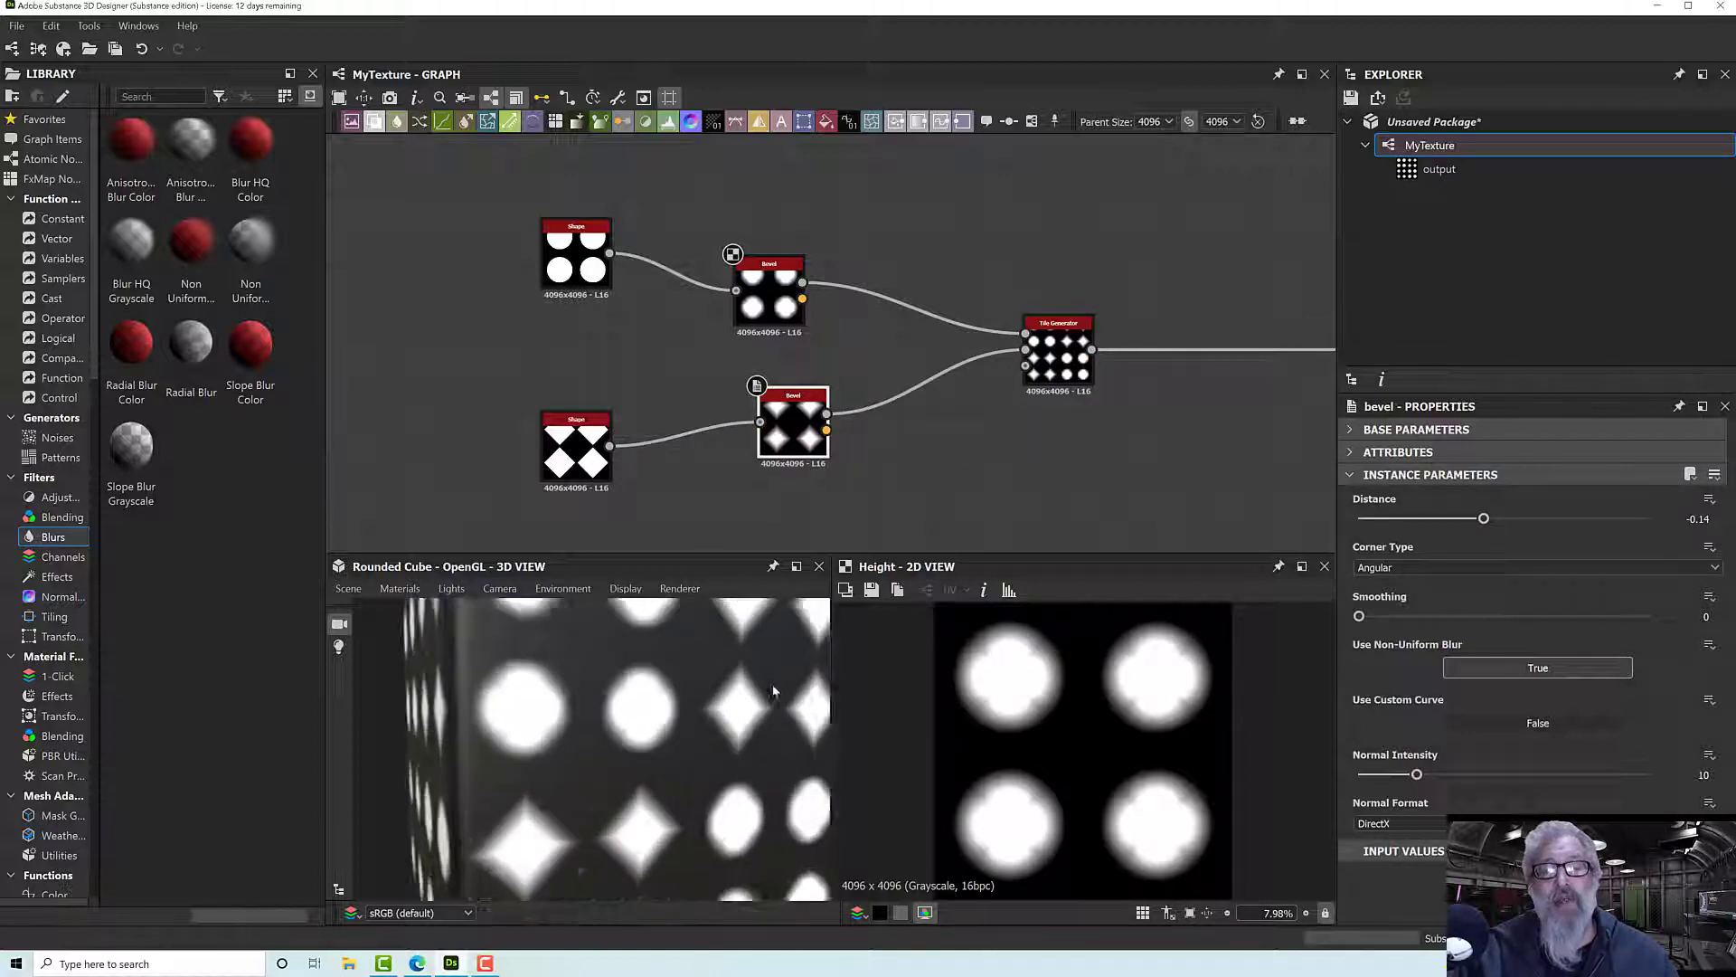
Step: Inspect the beveled pattern up close on the rounded cube and shift the lower Bevel node to line up under the upper one
scroll(774, 692, "down", 4)
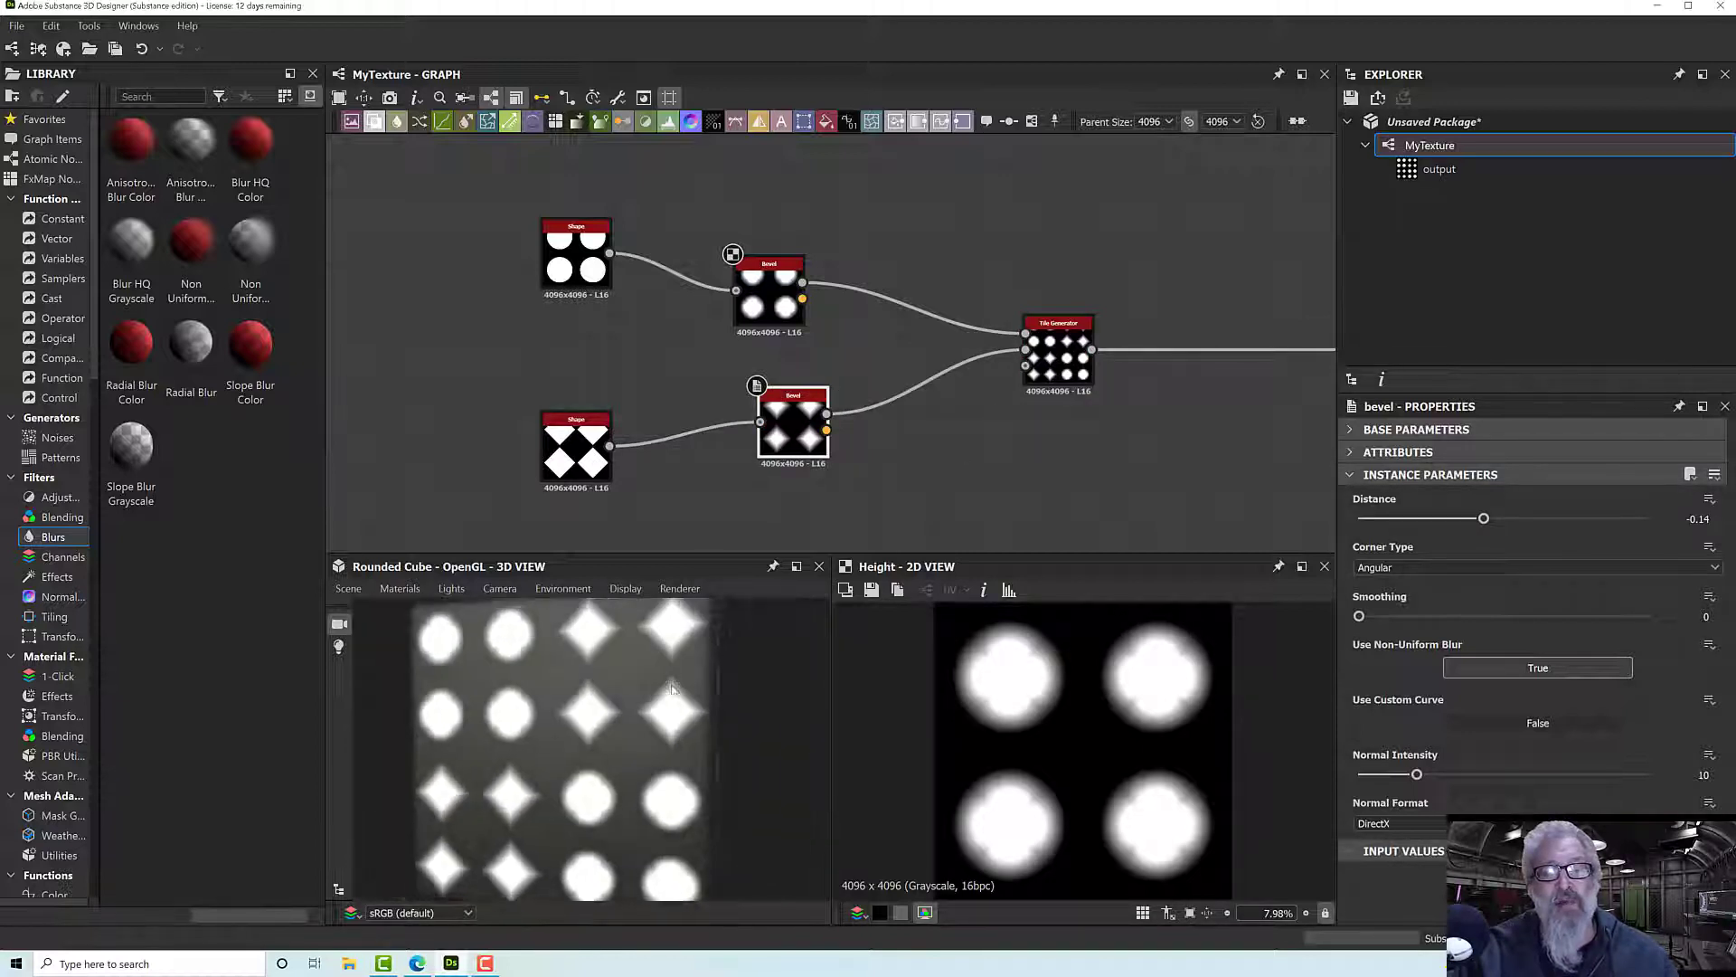
scroll(672, 689, "up", 3)
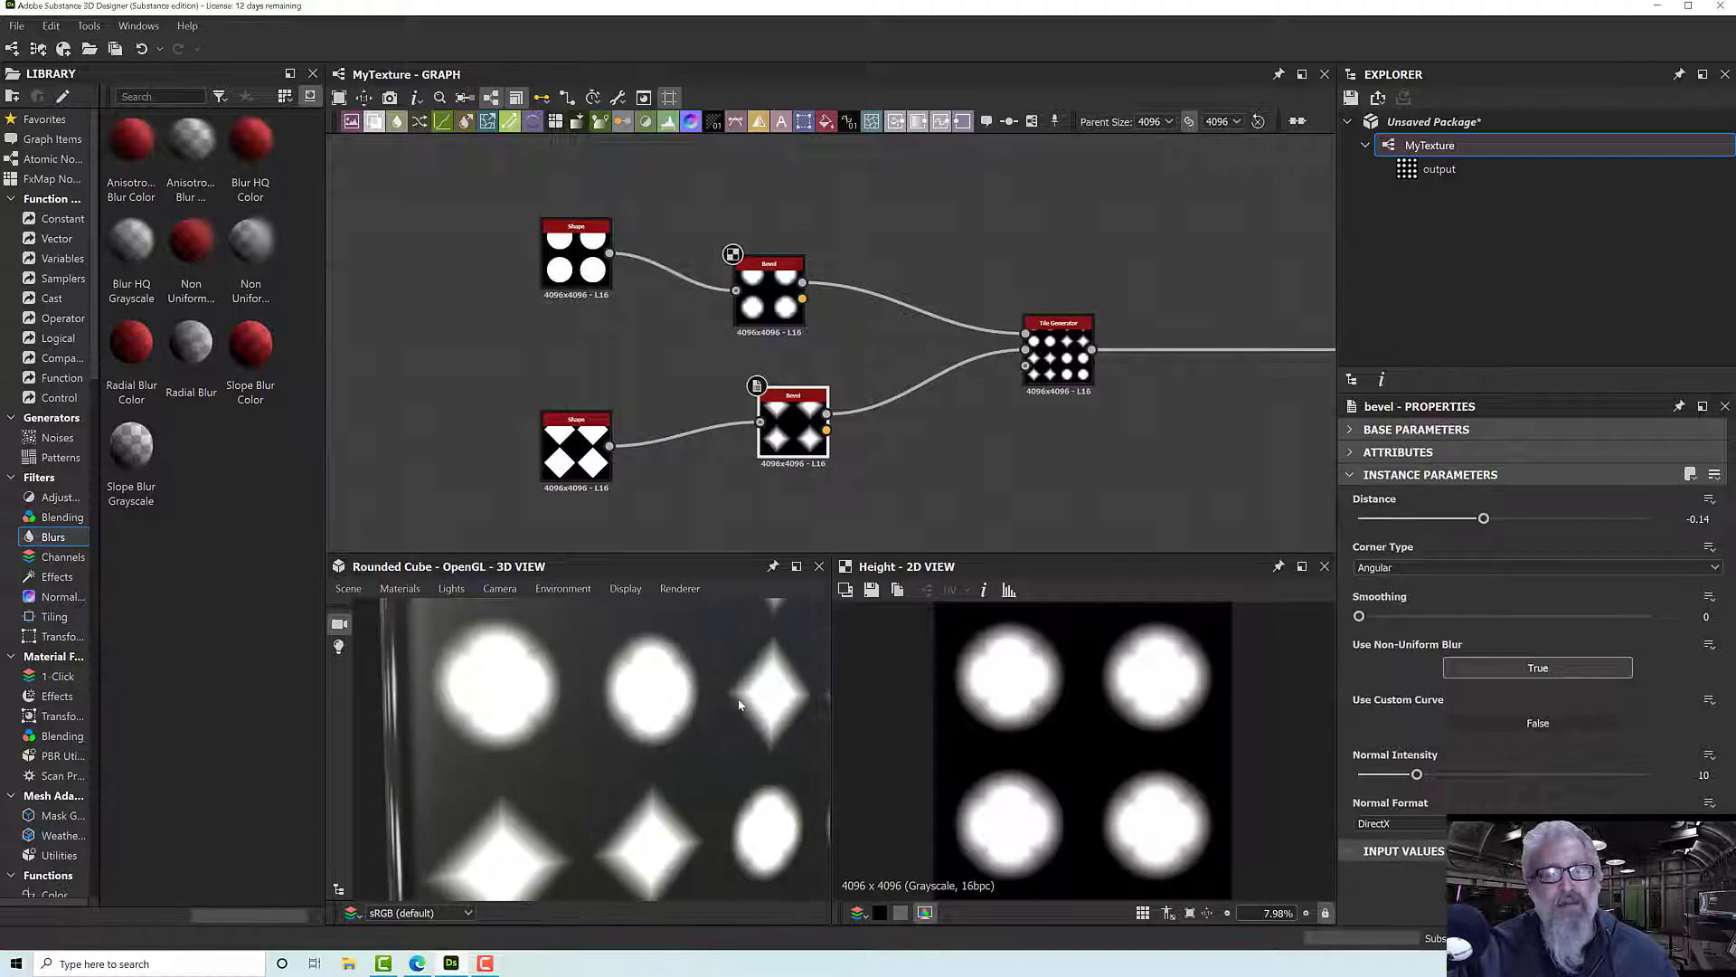
scroll(739, 704, "down", 5)
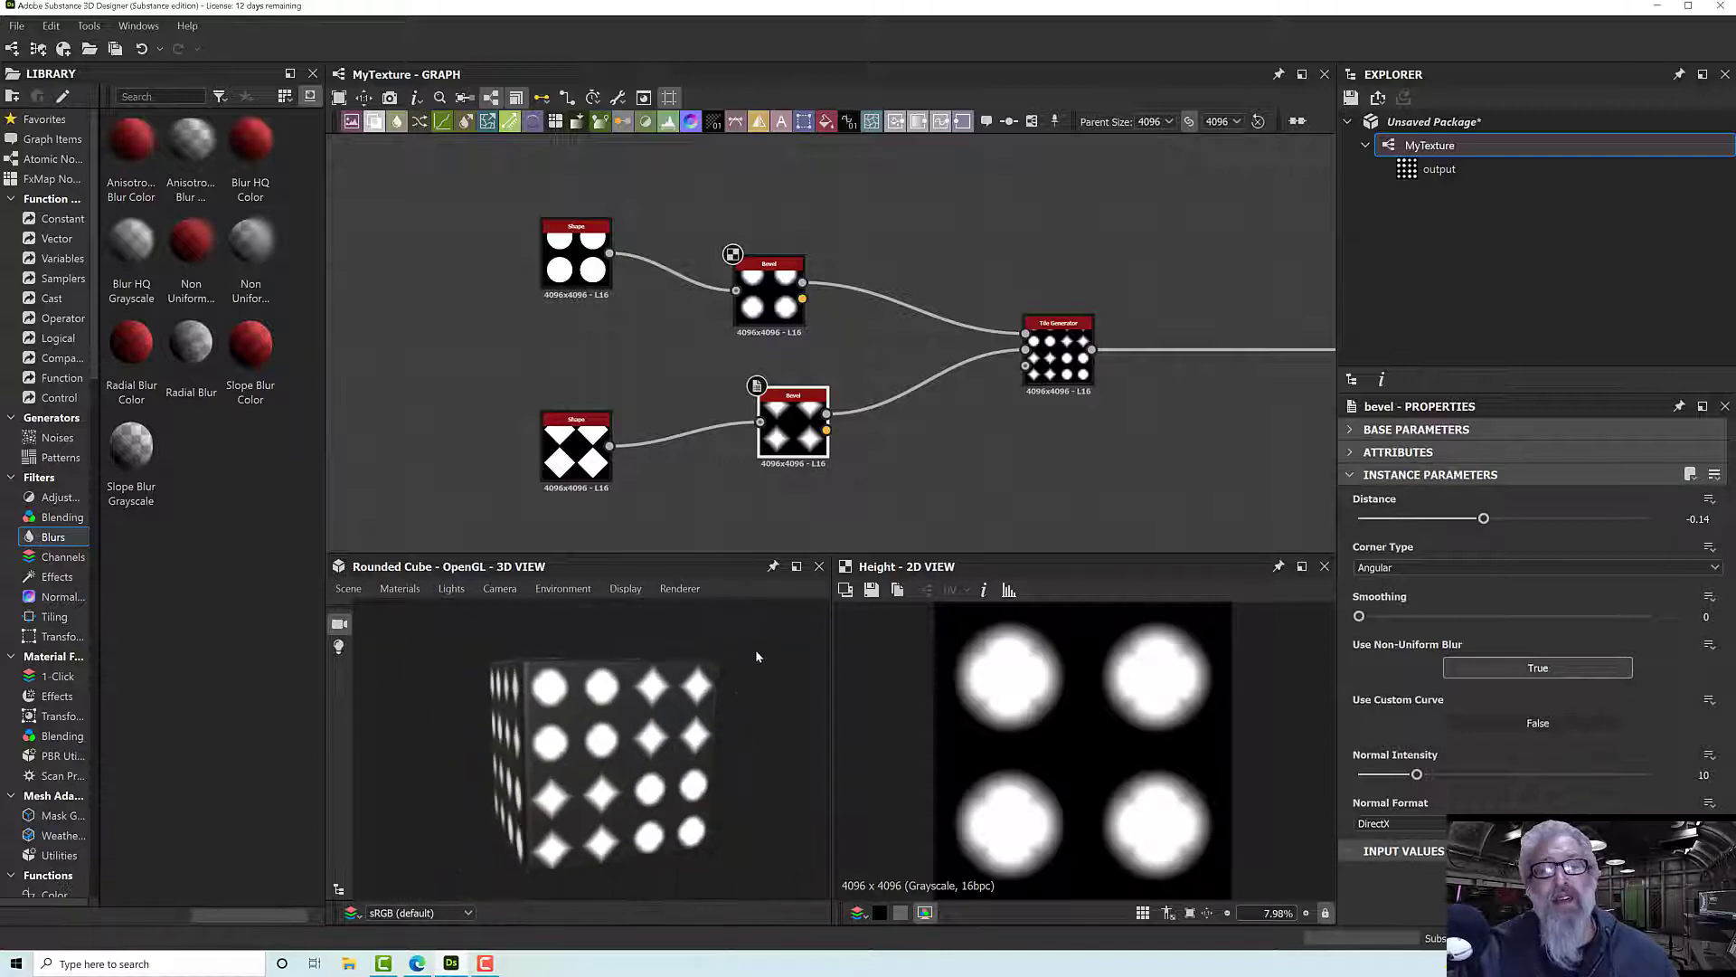
left_click_drag(811, 425, 798, 425)
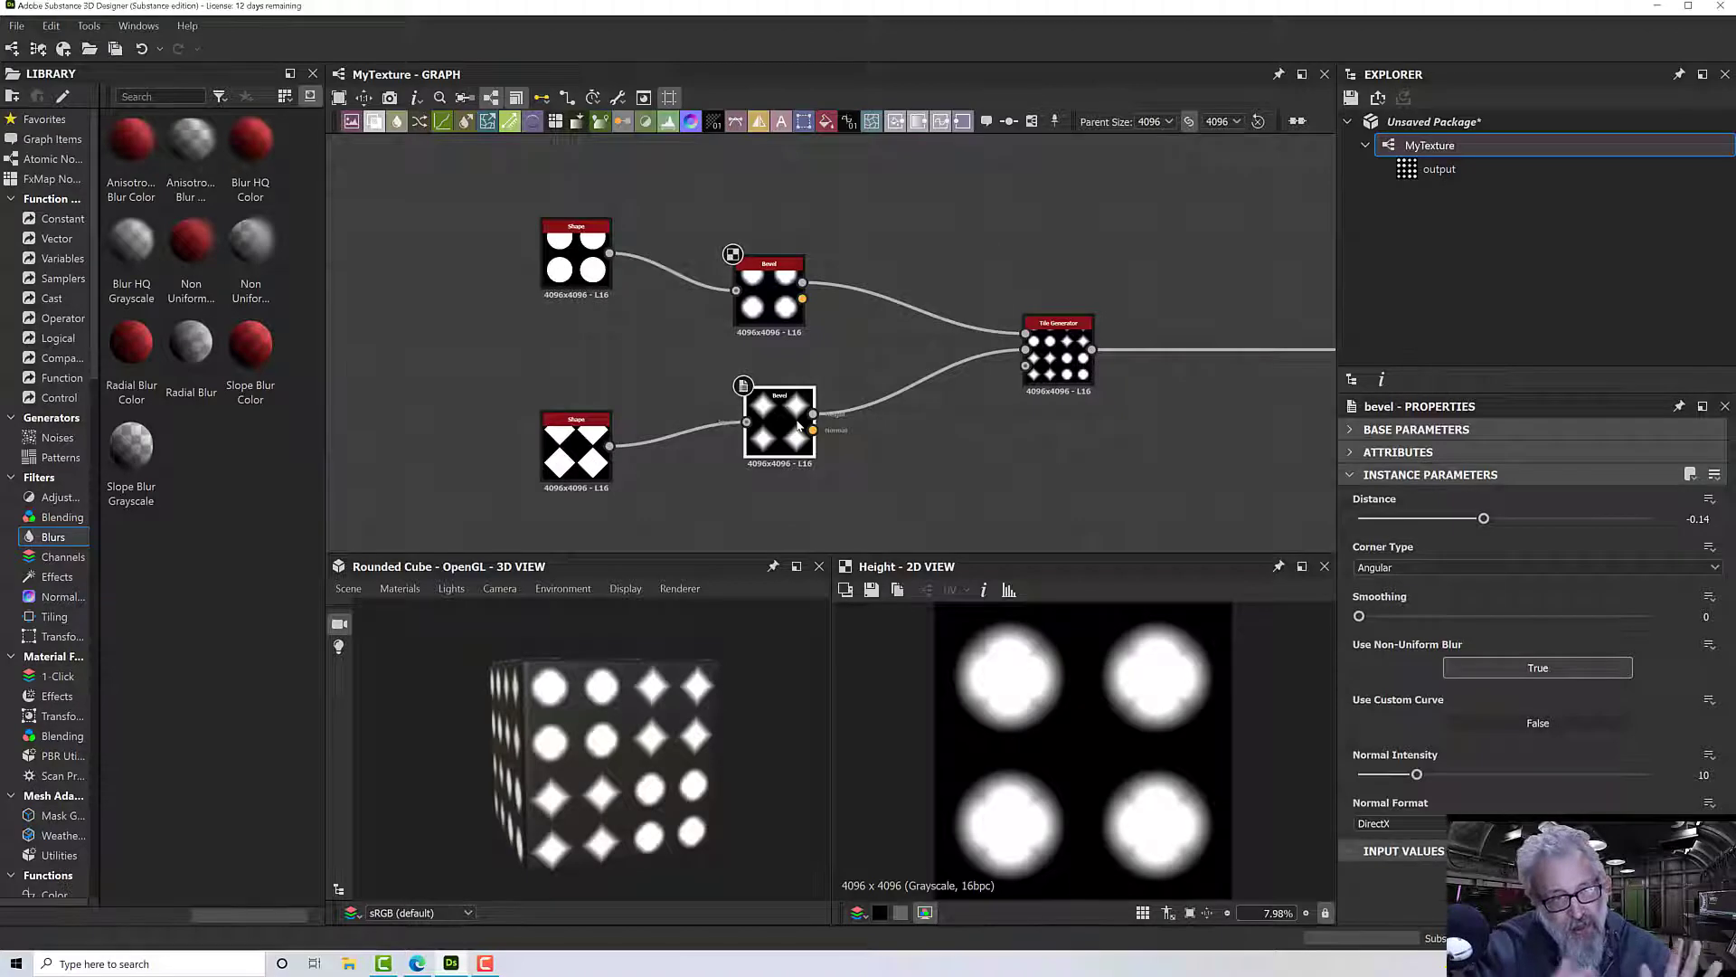
Step: Expose the Disc Shape's Pattern parameter as a new graph input with identifier Pattern_1 and label Pattern 1
middle_click_drag(676, 352, 823, 393)
left_click(737, 308)
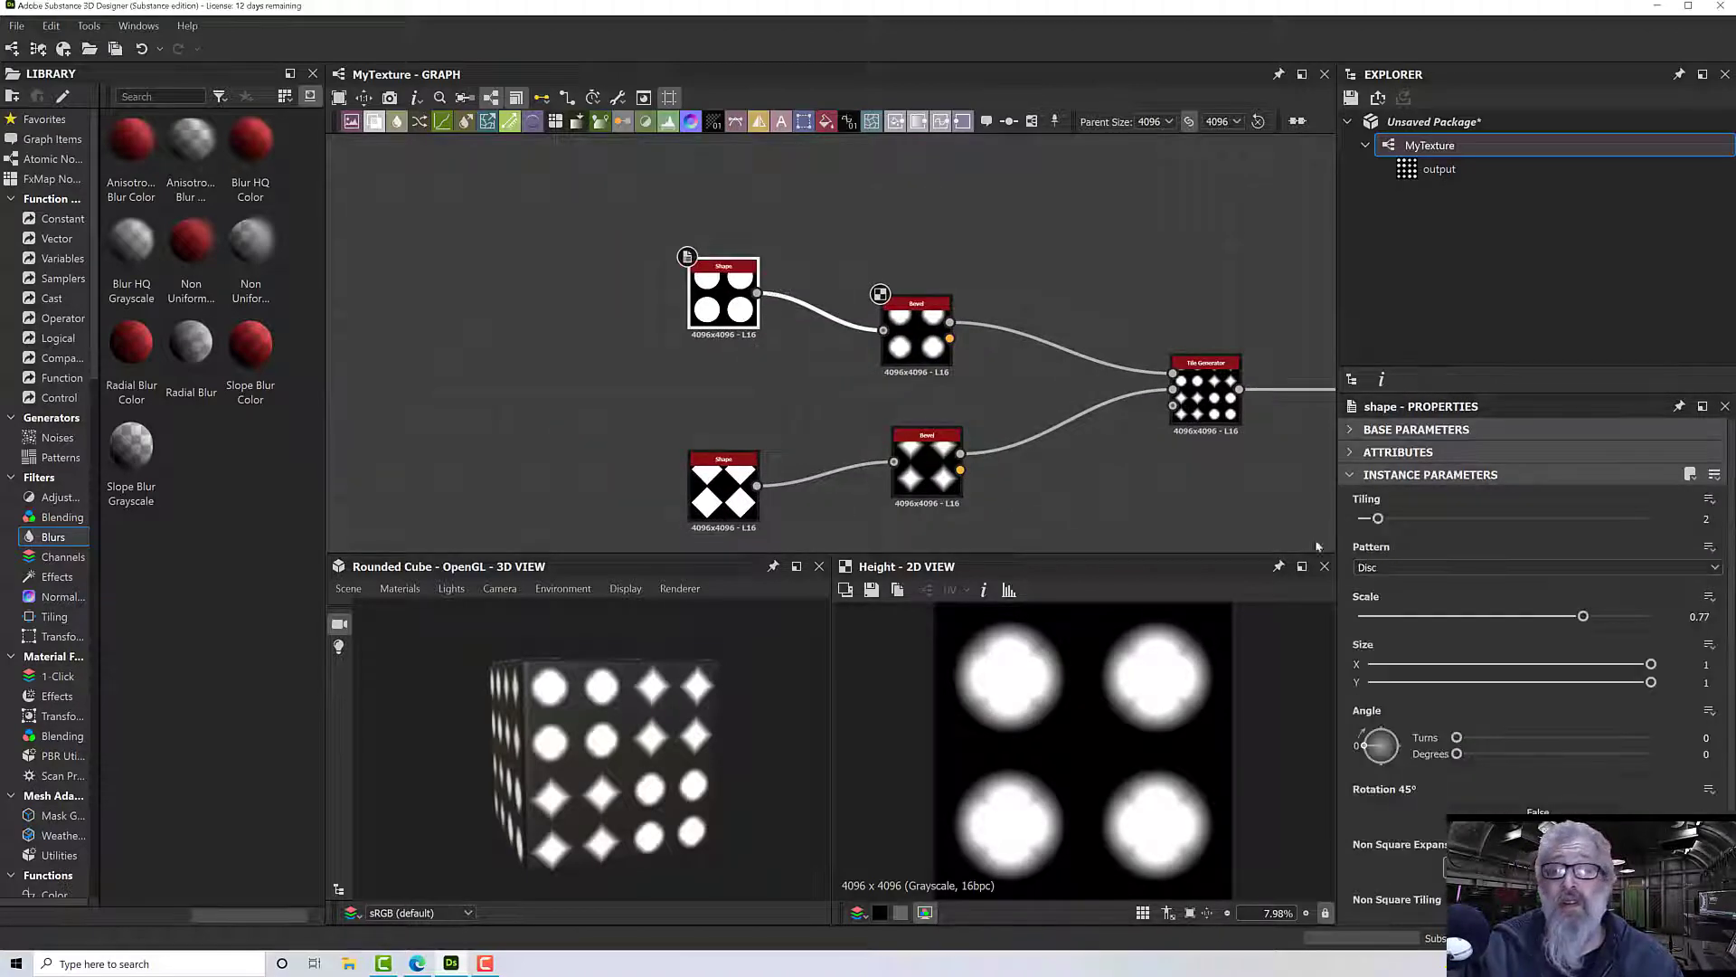
left_click(724, 488)
left_click_drag(758, 293, 740, 364)
left_click(723, 294)
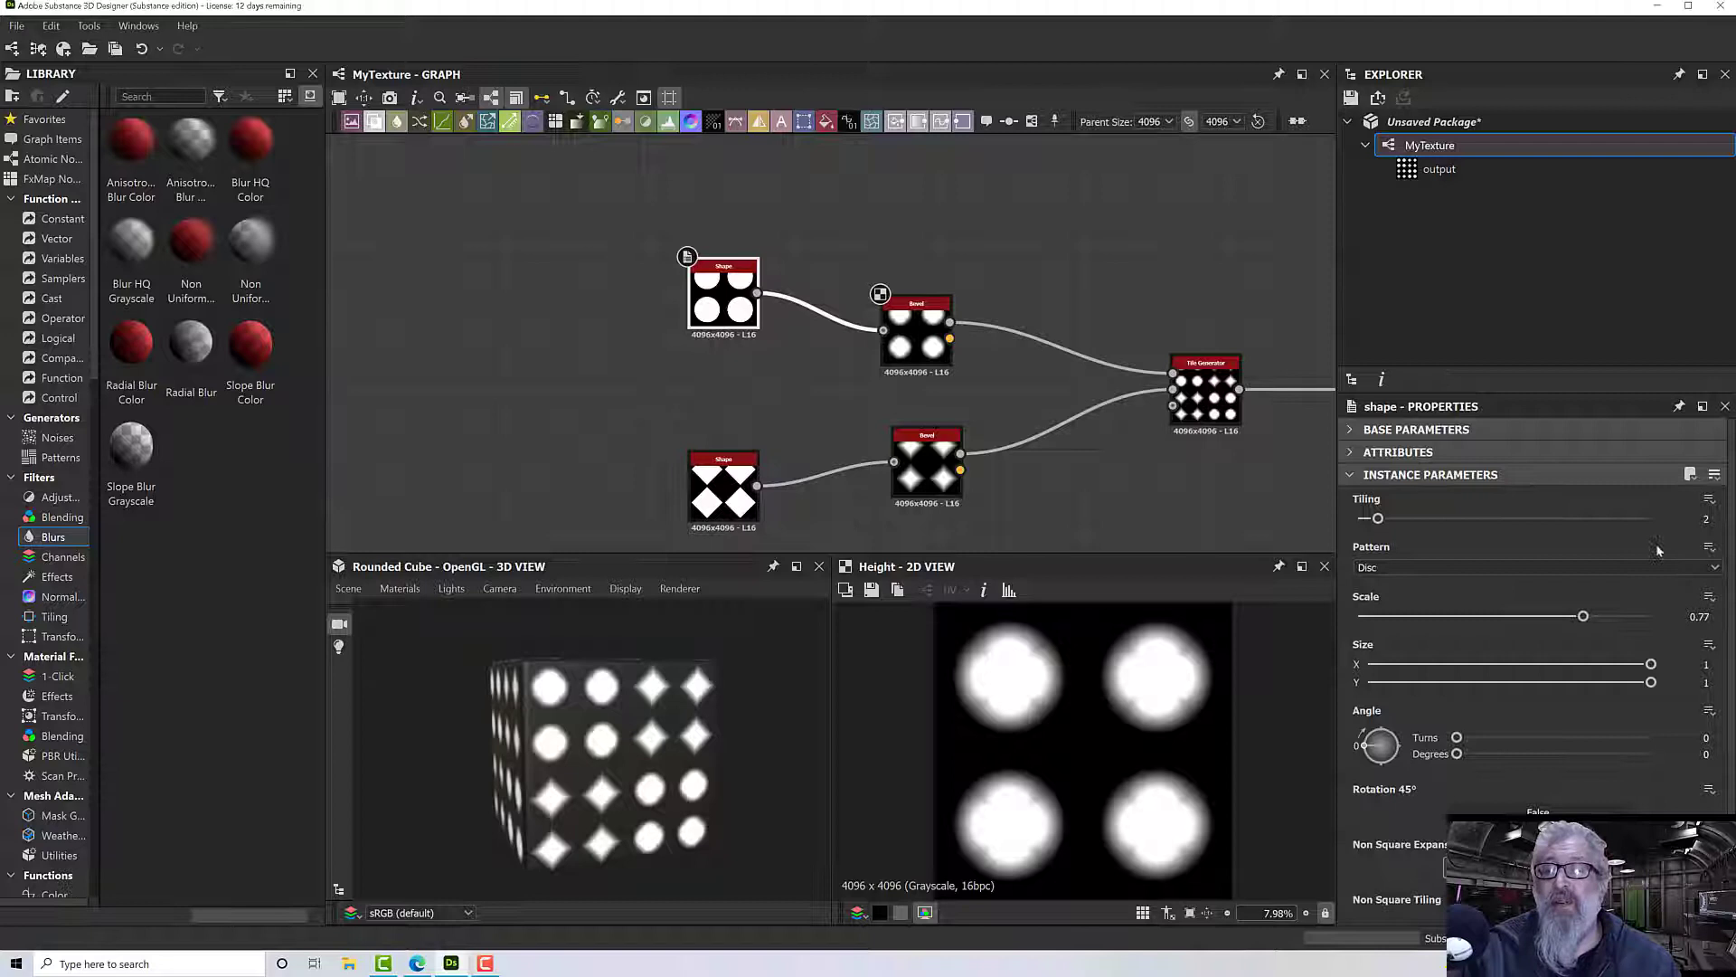
left_click(1709, 547)
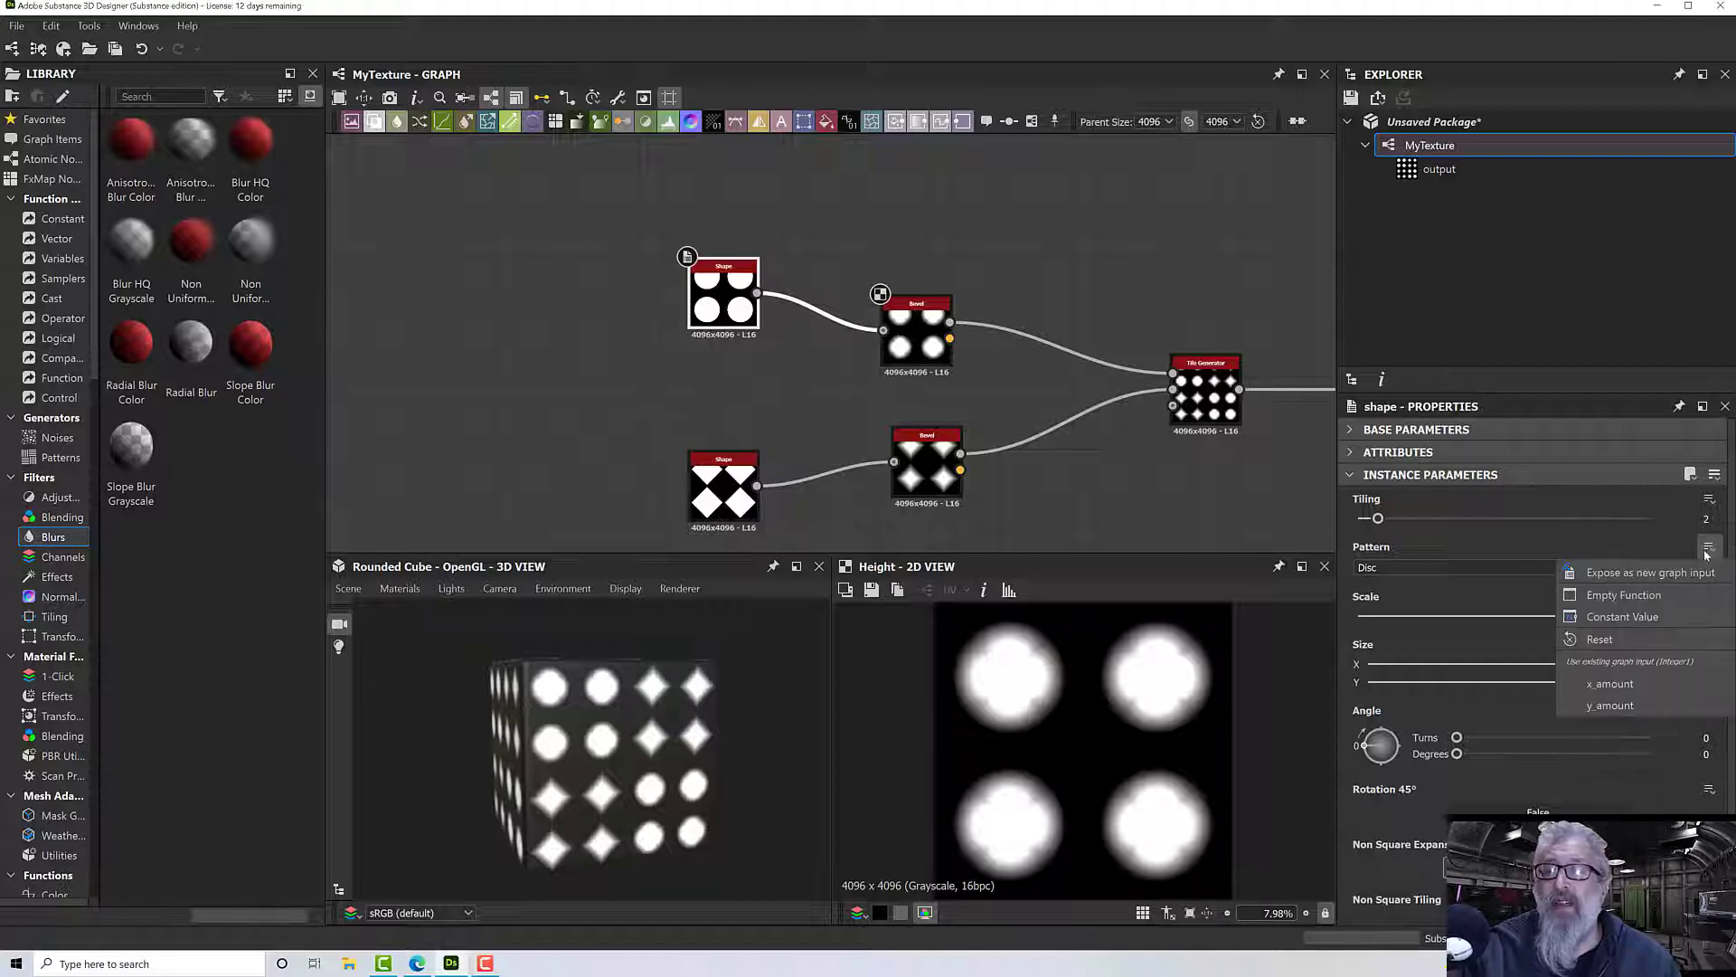
left_click(1635, 573)
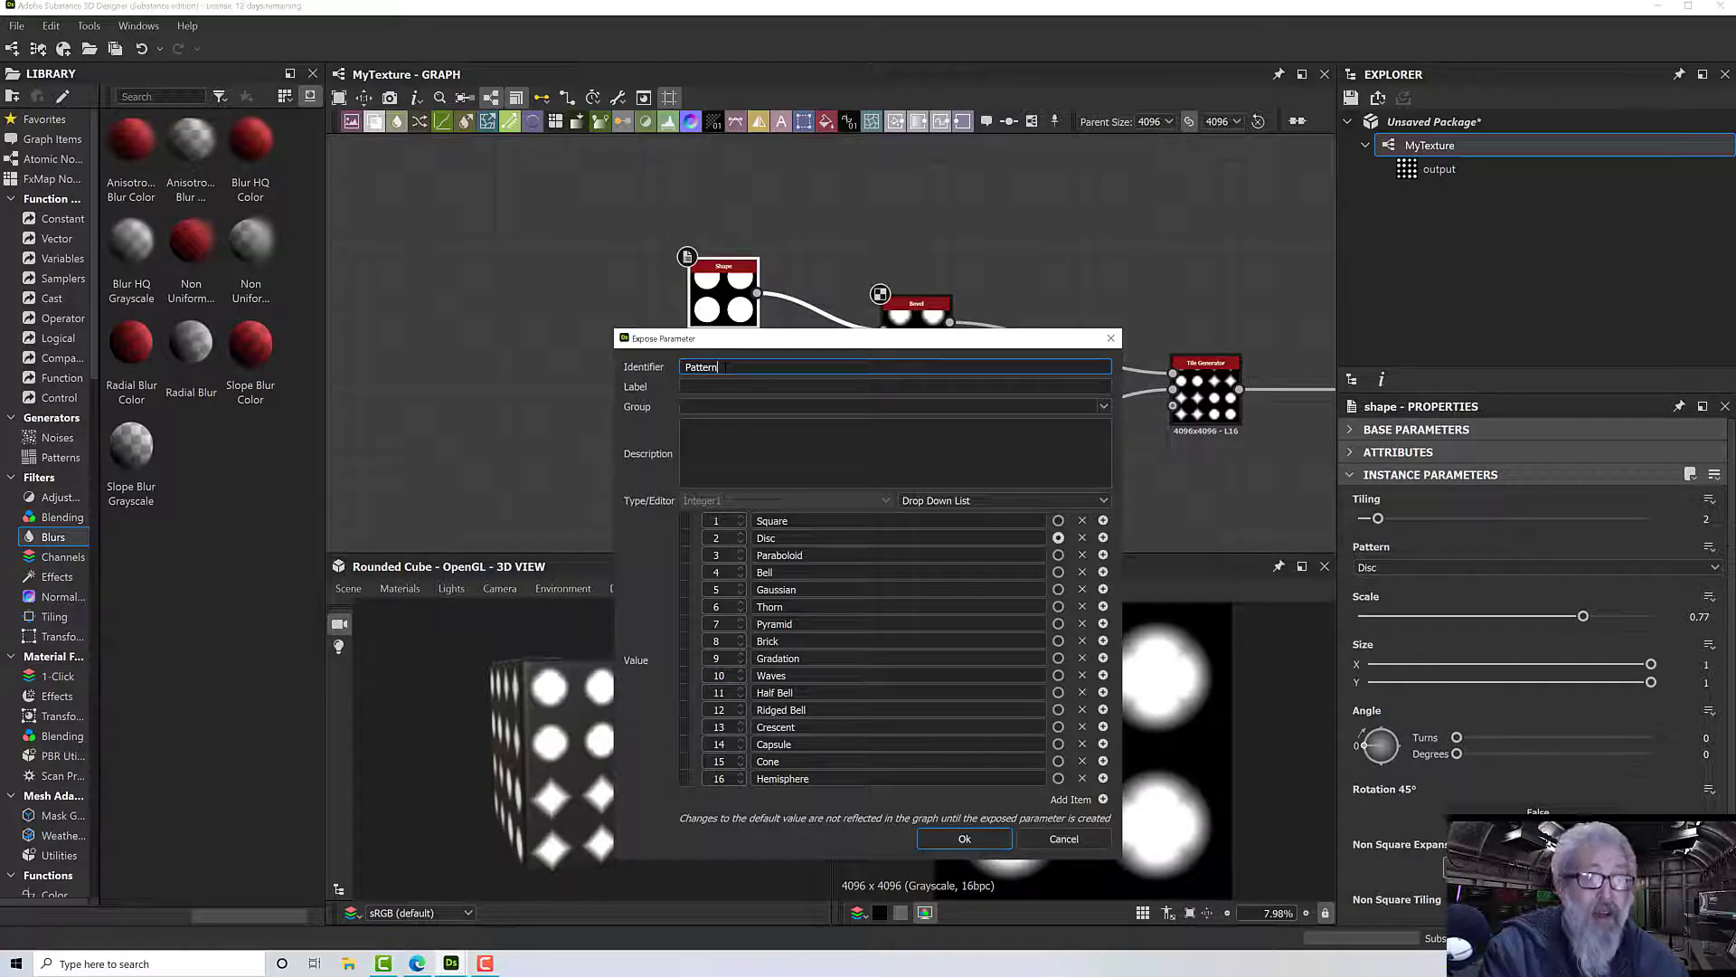
left_click_drag(724, 367, 678, 367)
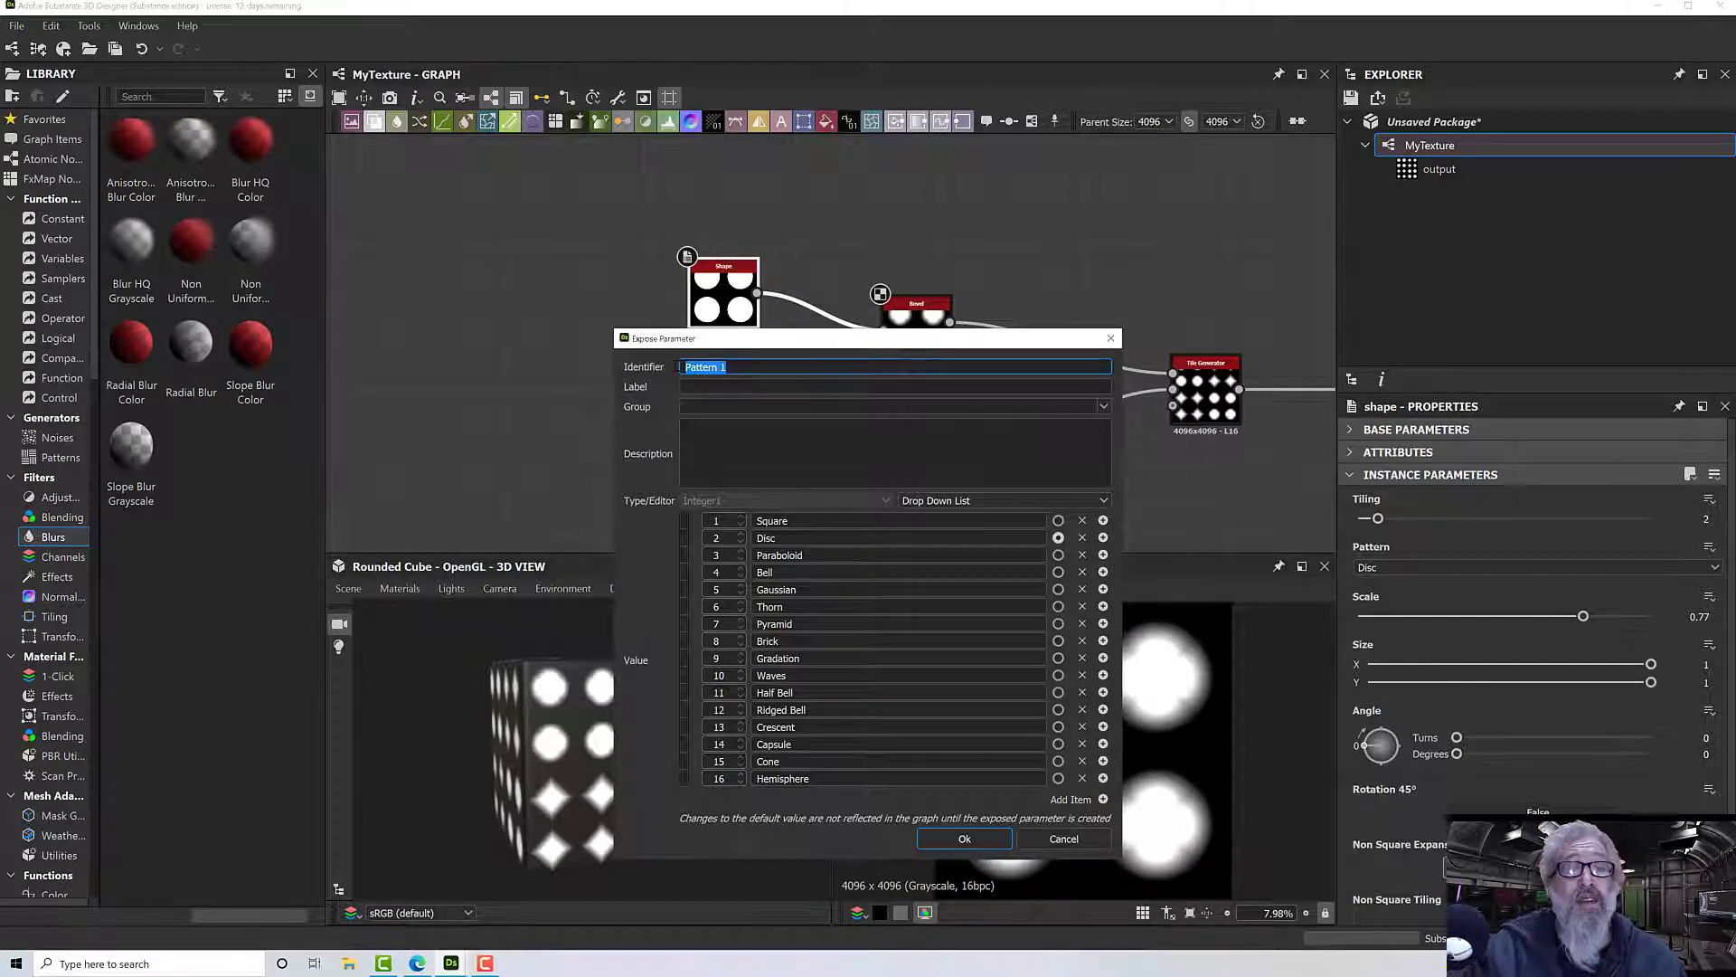
key("ctrl+c")
left_click(808, 386)
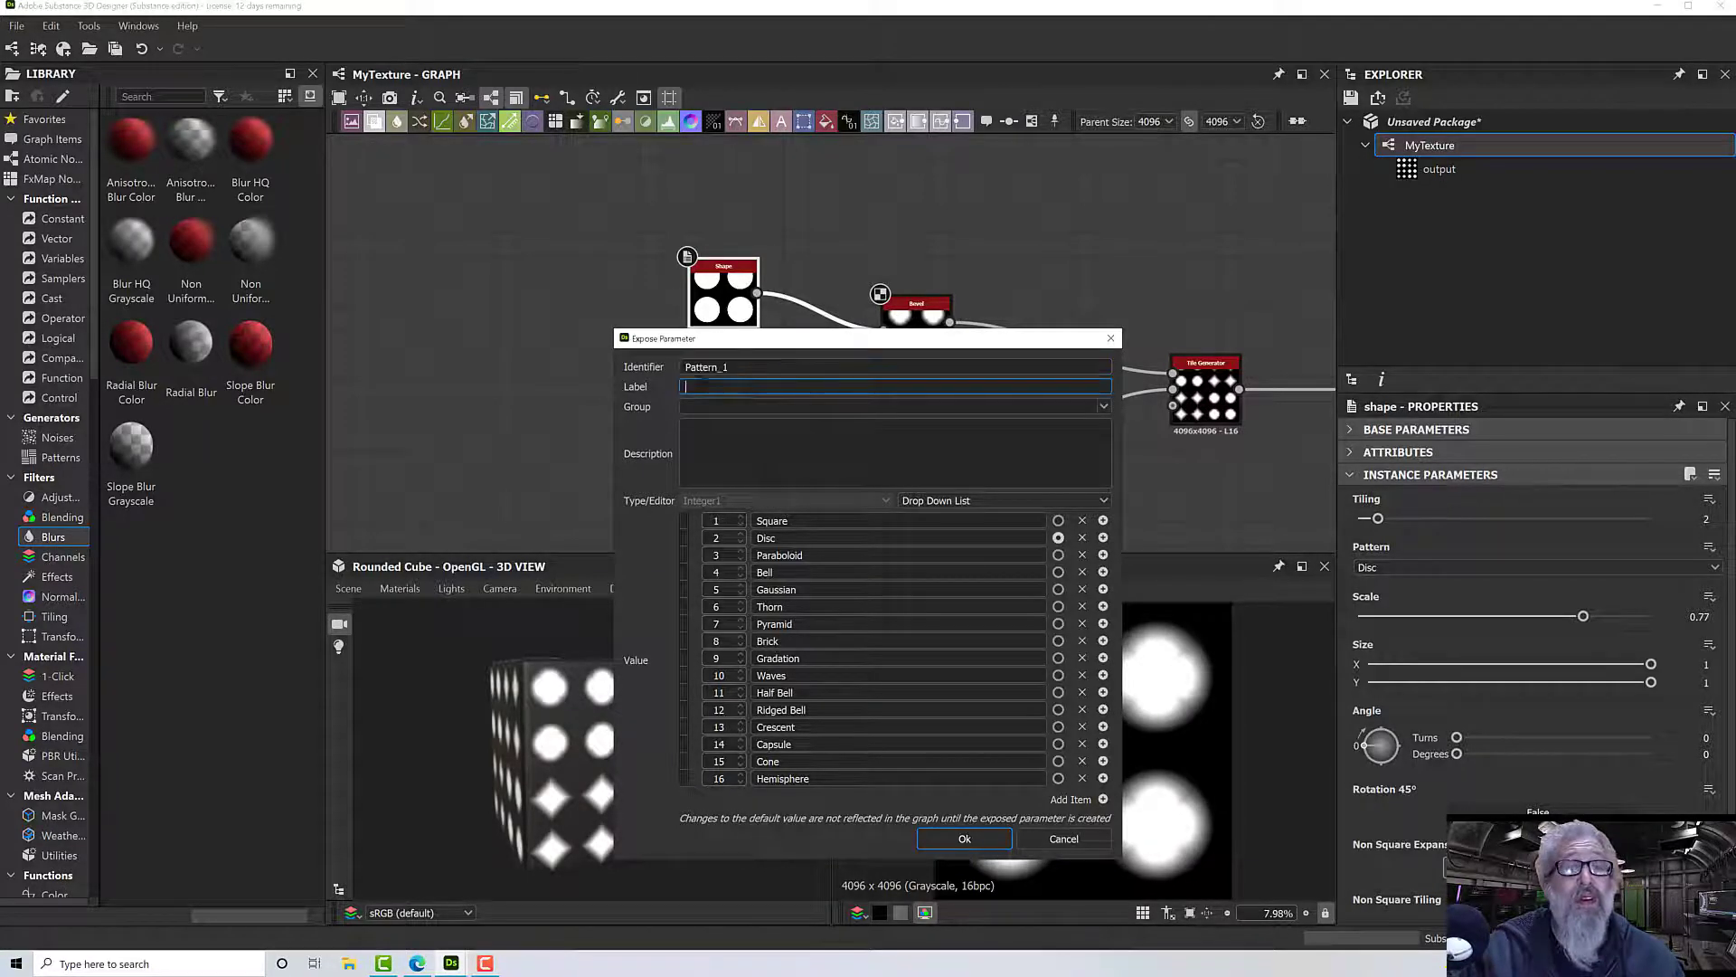
key("ctrl+v")
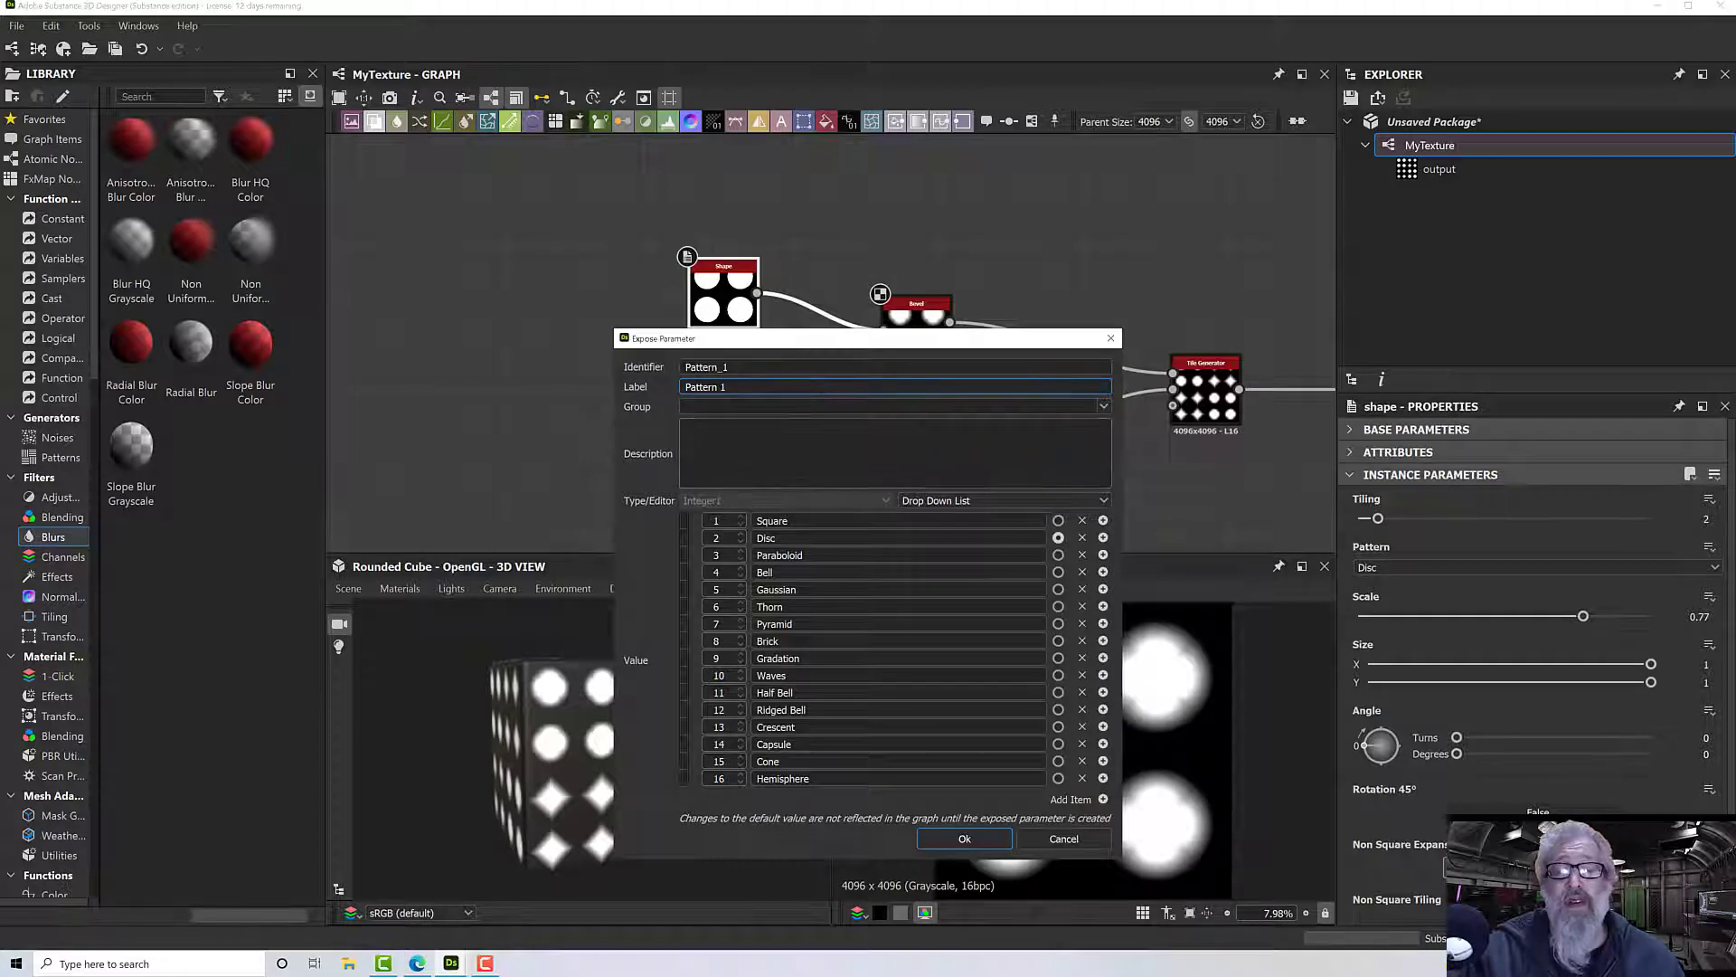
left_click(952, 839)
Step: Expose the Square Shape's Pattern parameter as a new graph input with identifier Pattern_2 and label Pattern 2
left_click(724, 488)
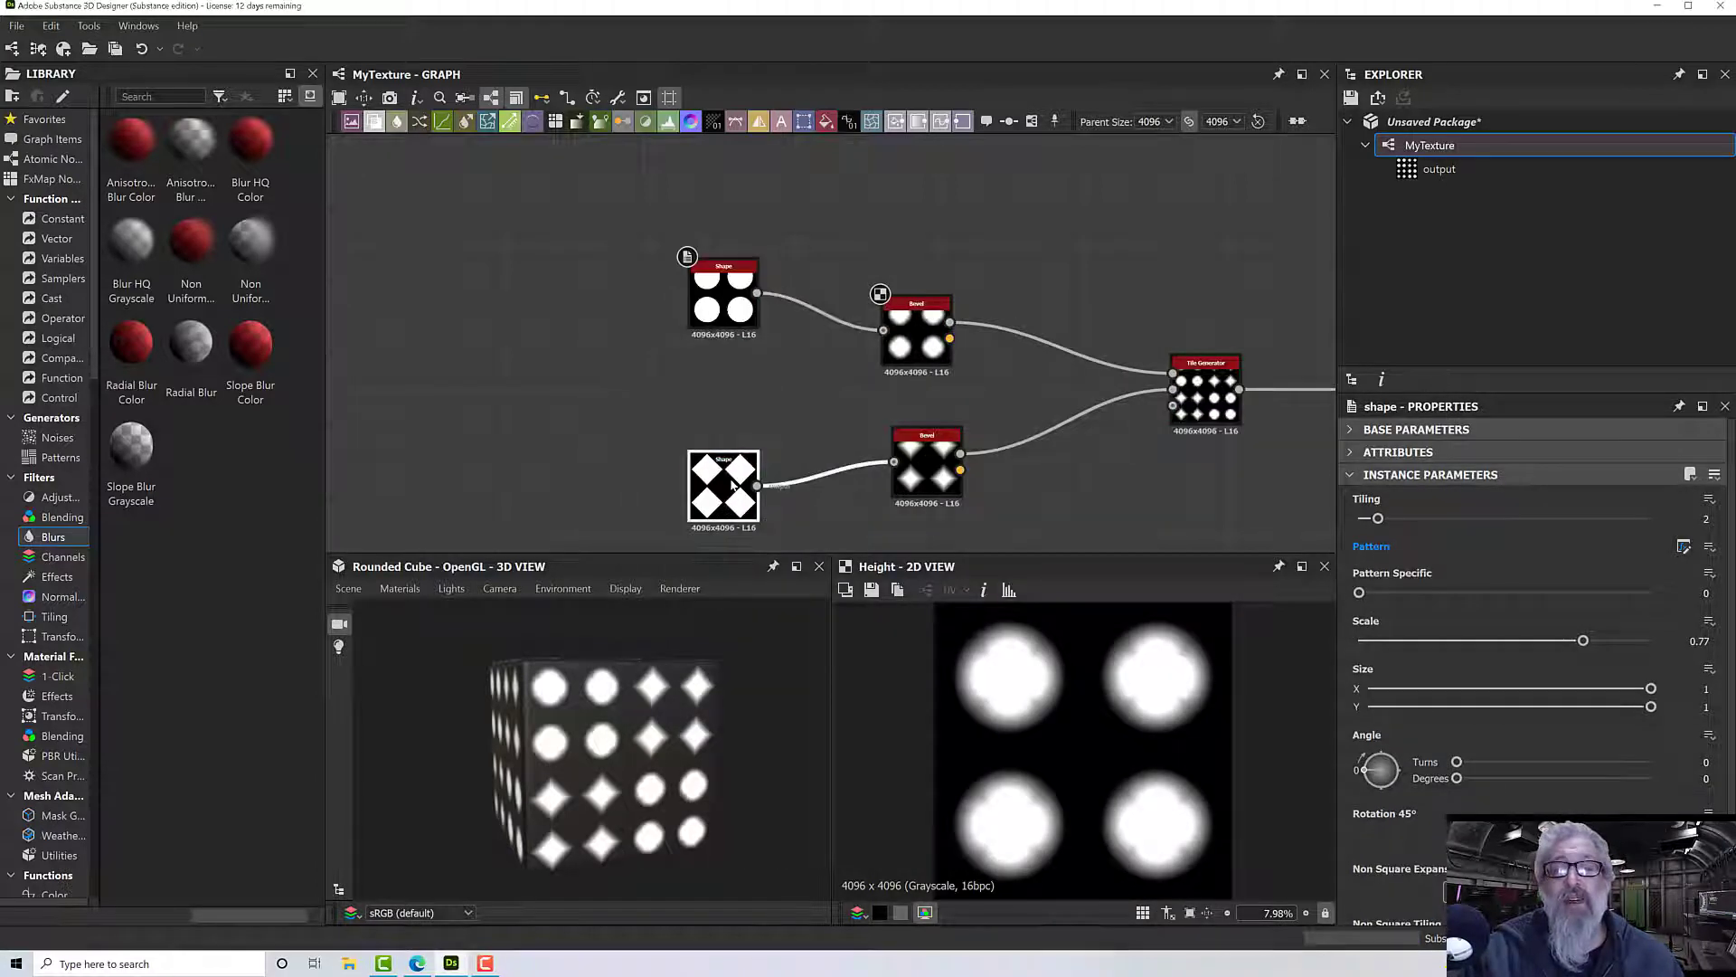
left_click(1709, 548)
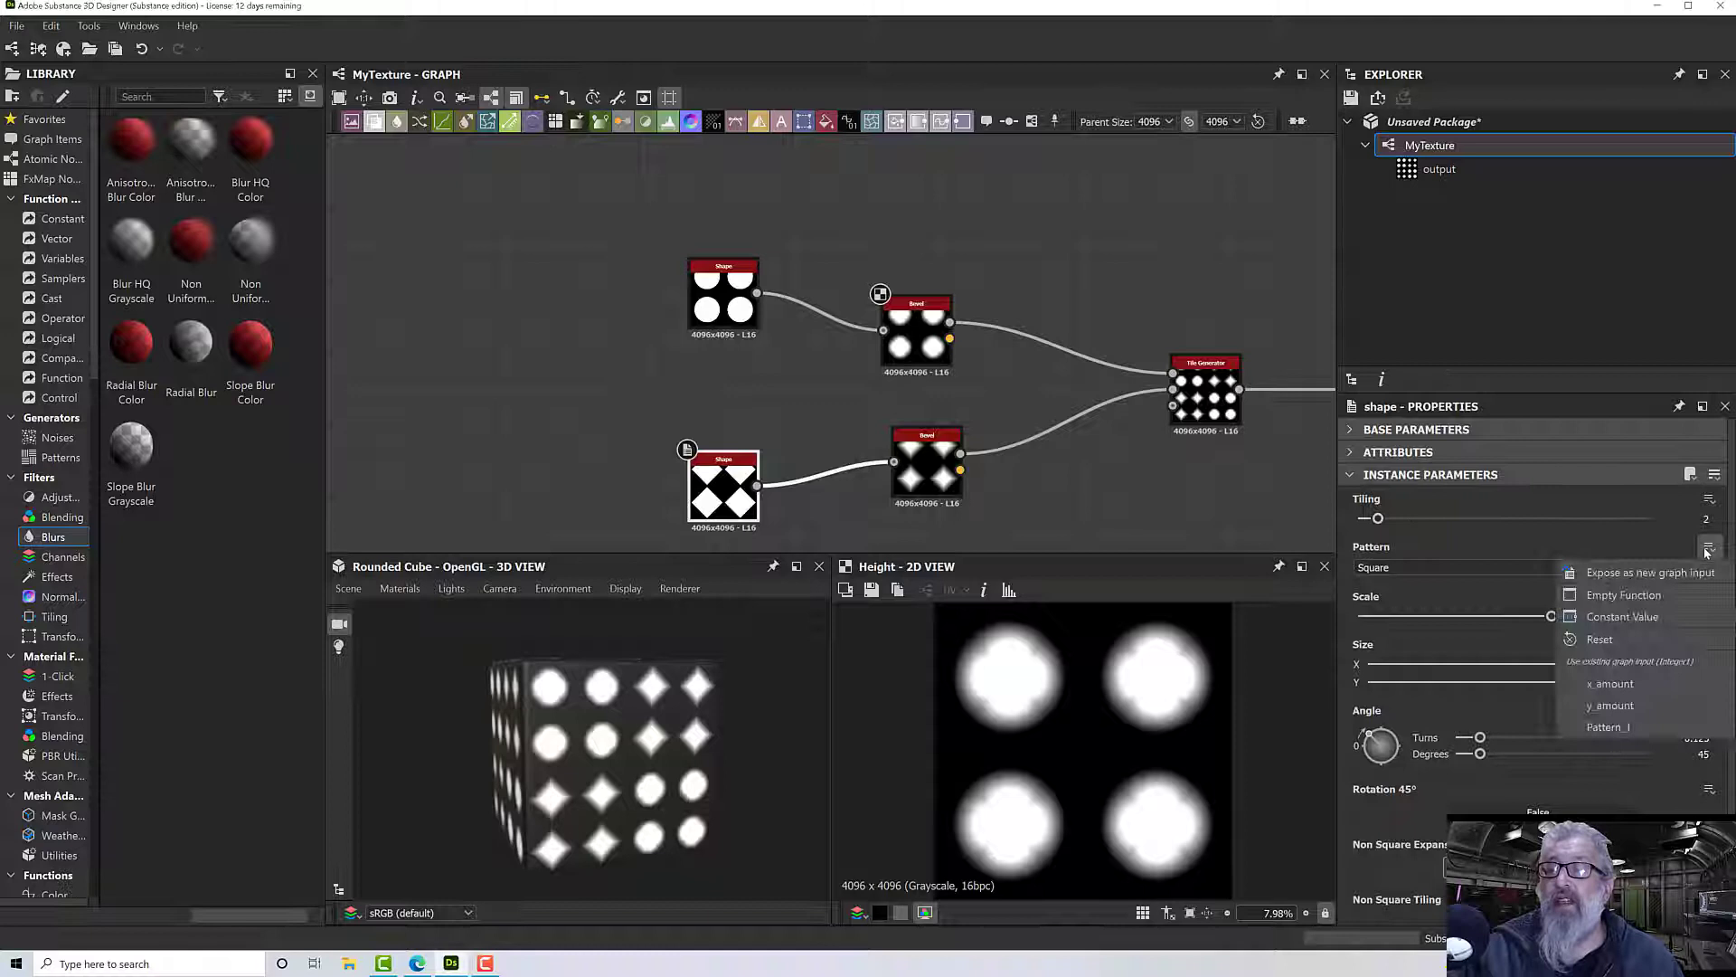
left_click(1686, 572)
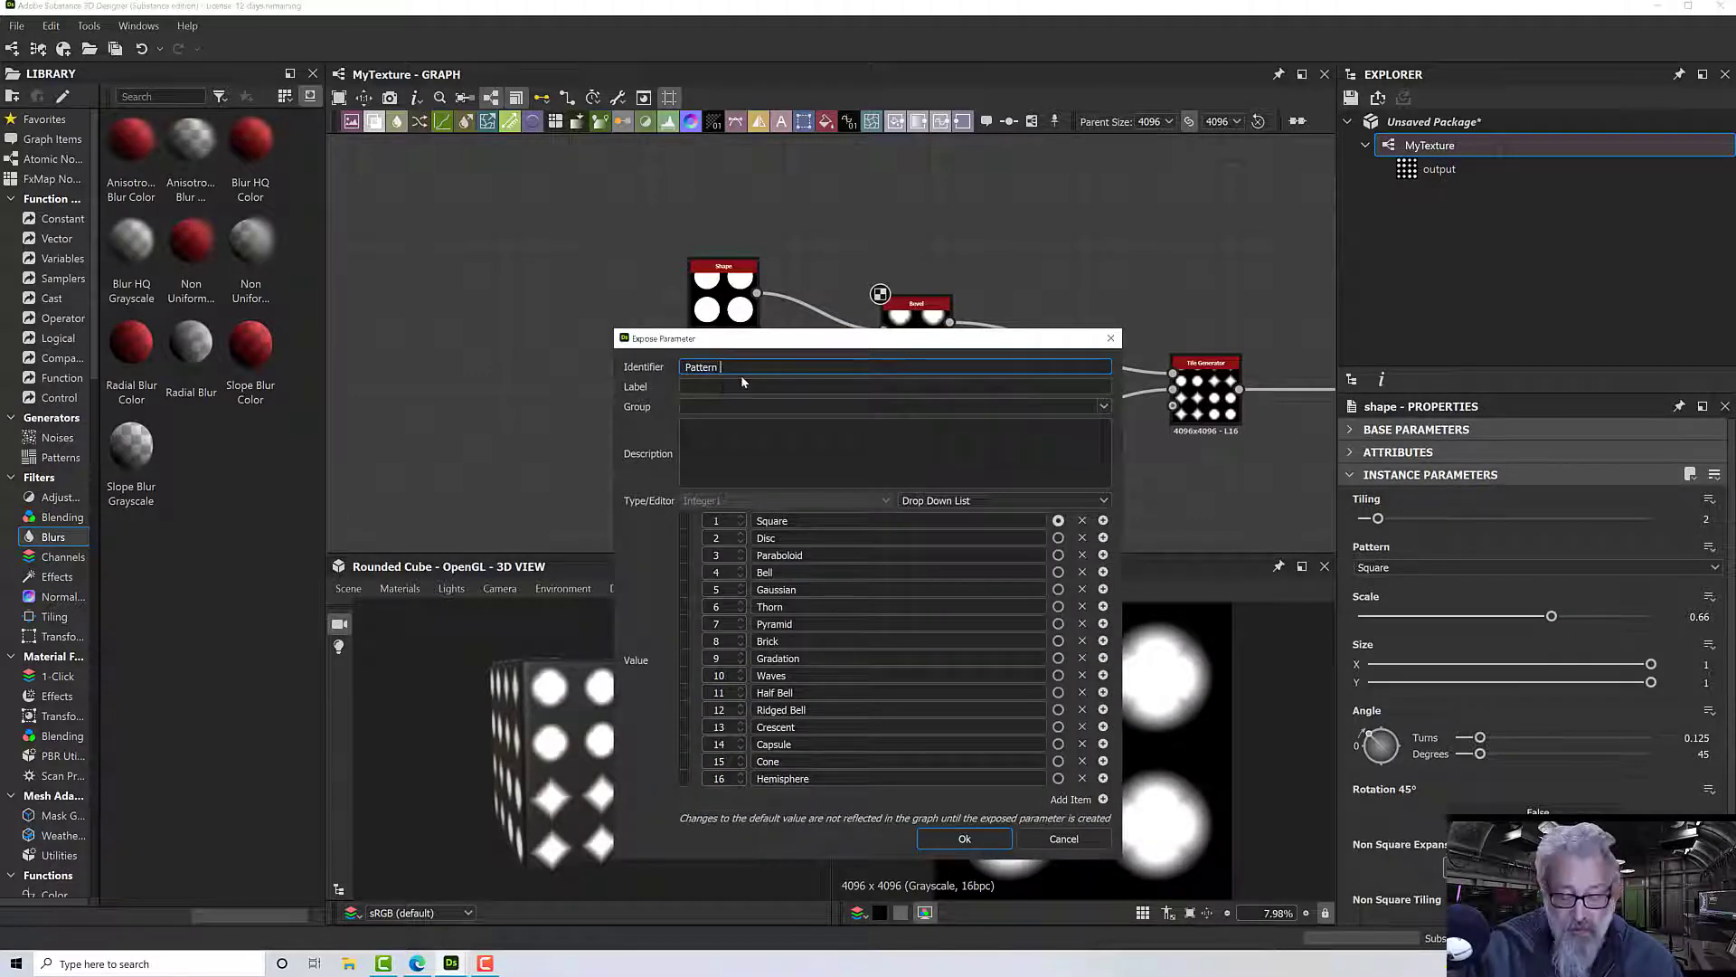
key("ctrl+a")
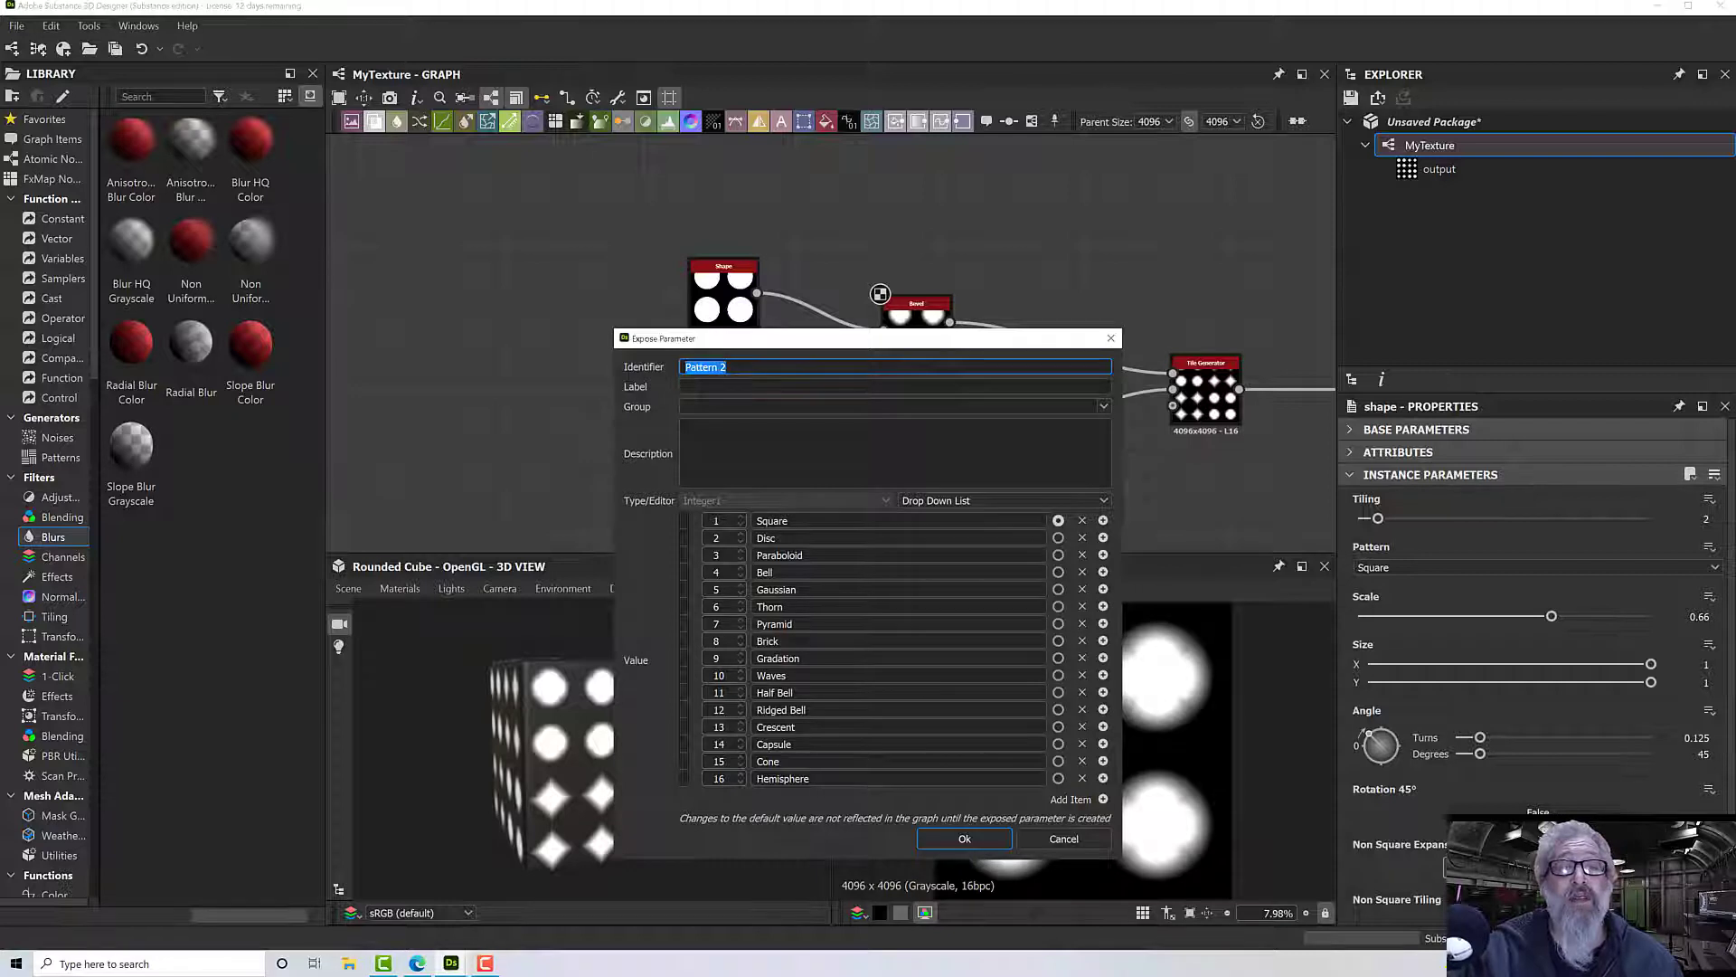
key("Tab")
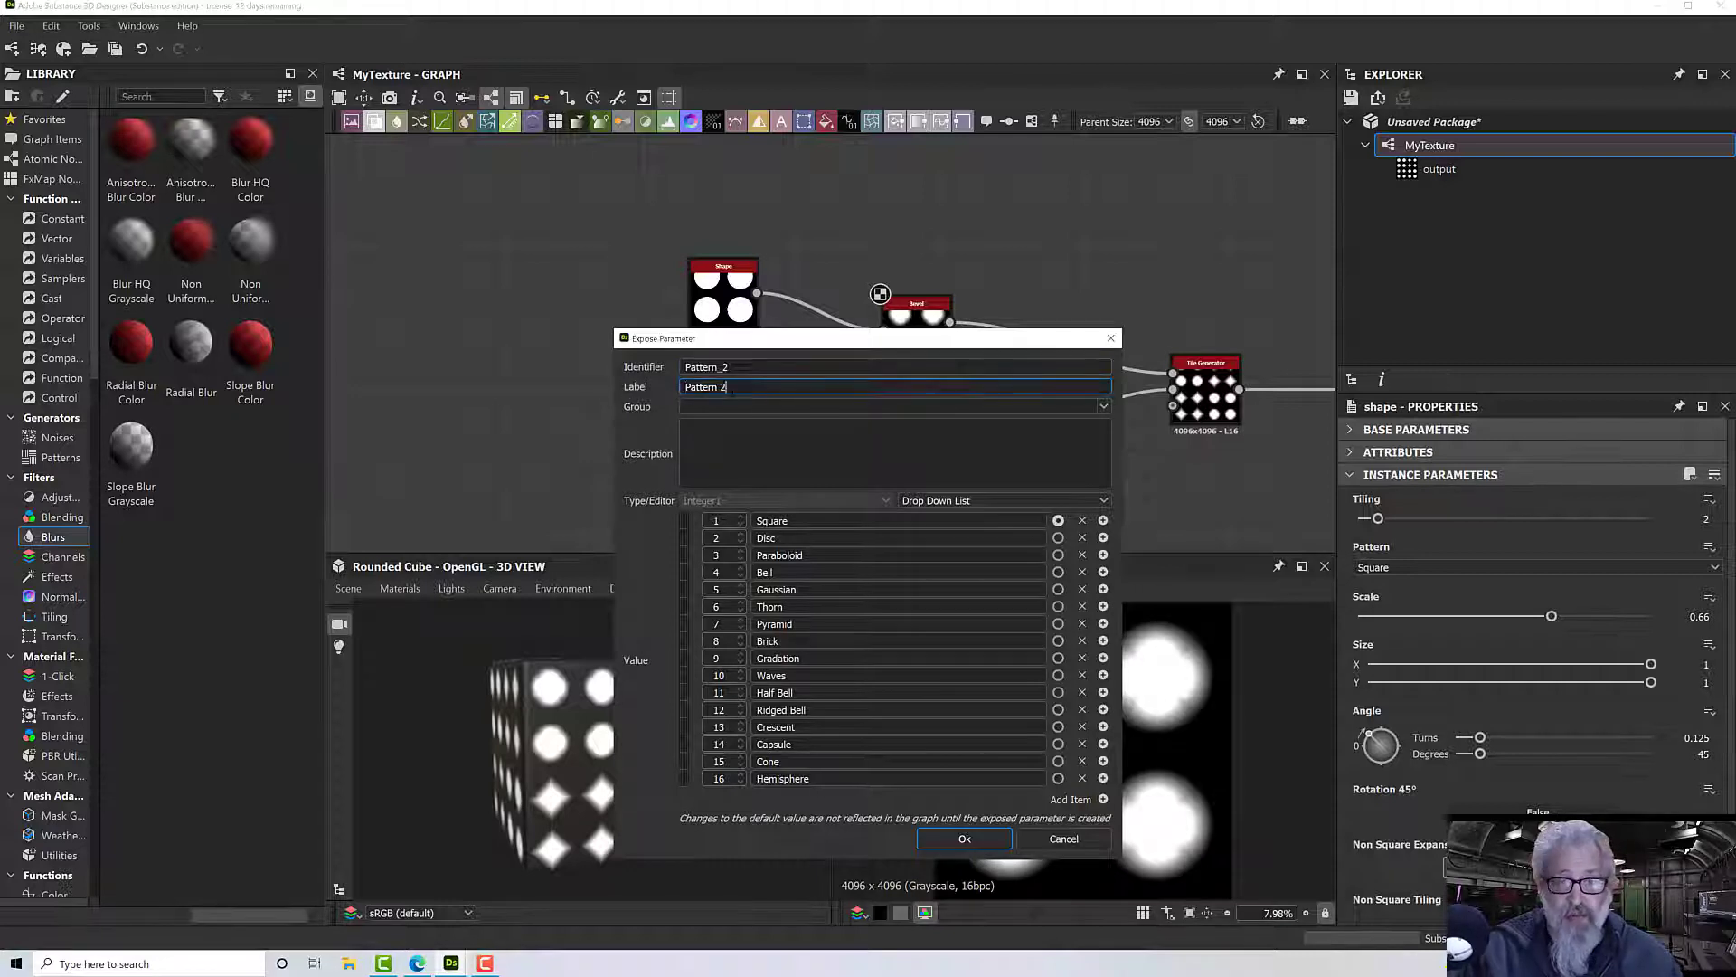
left_click(788, 437)
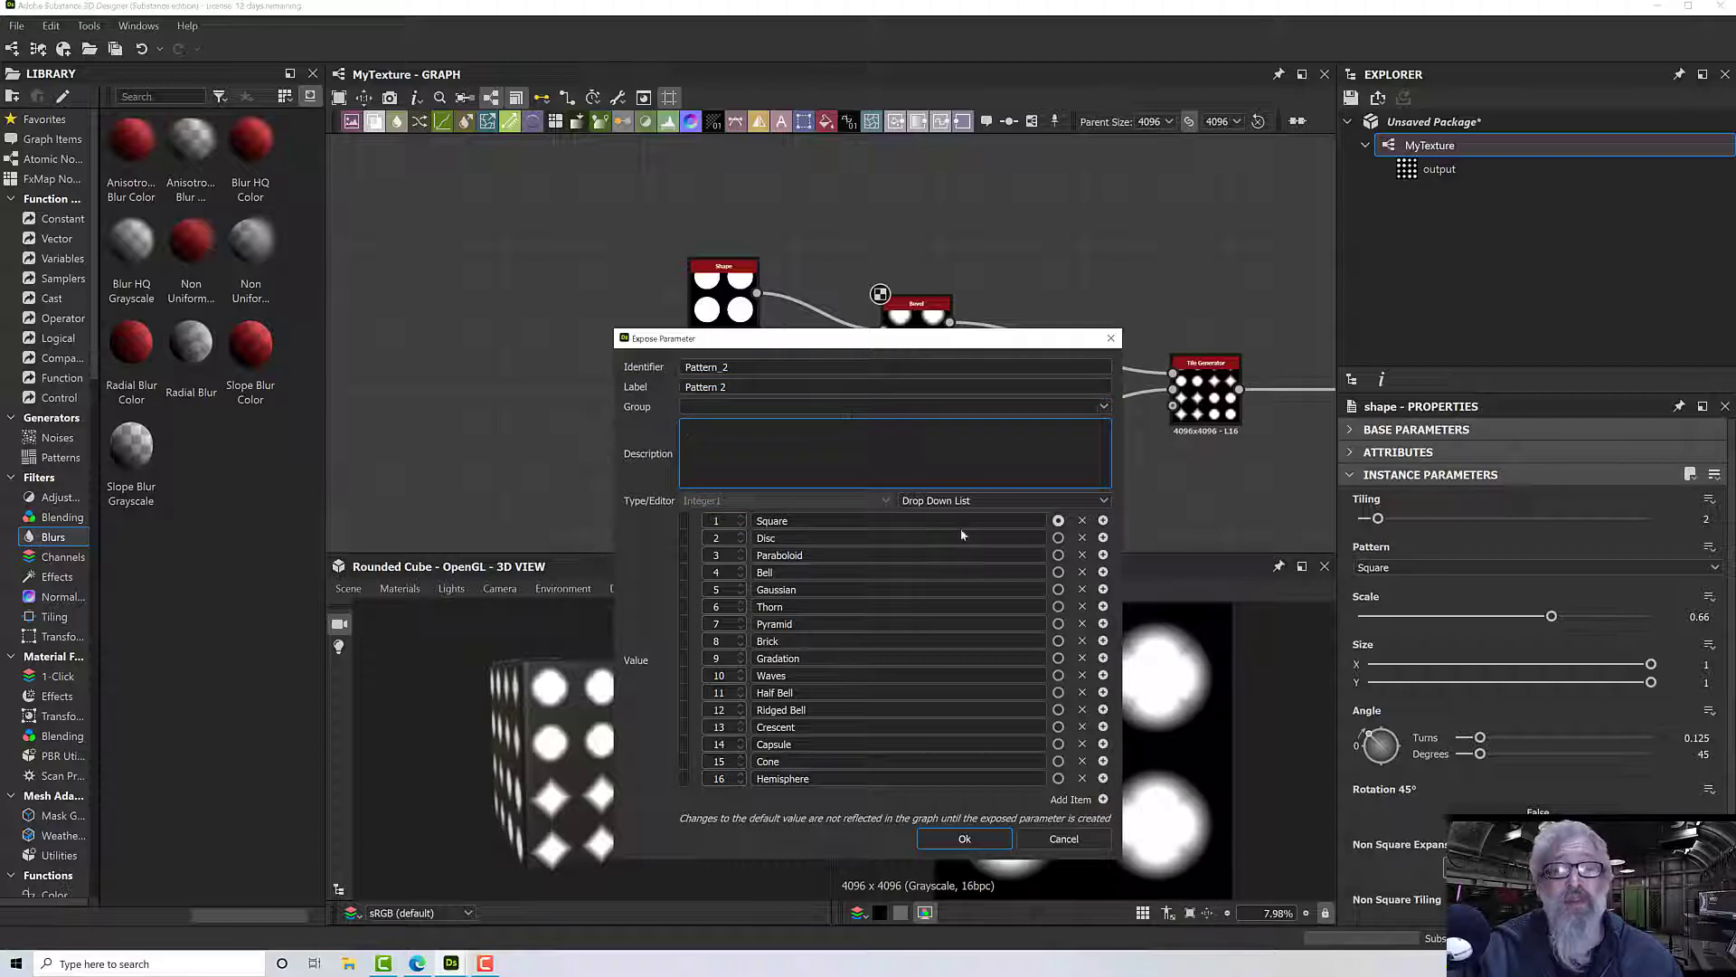
left_click(964, 839)
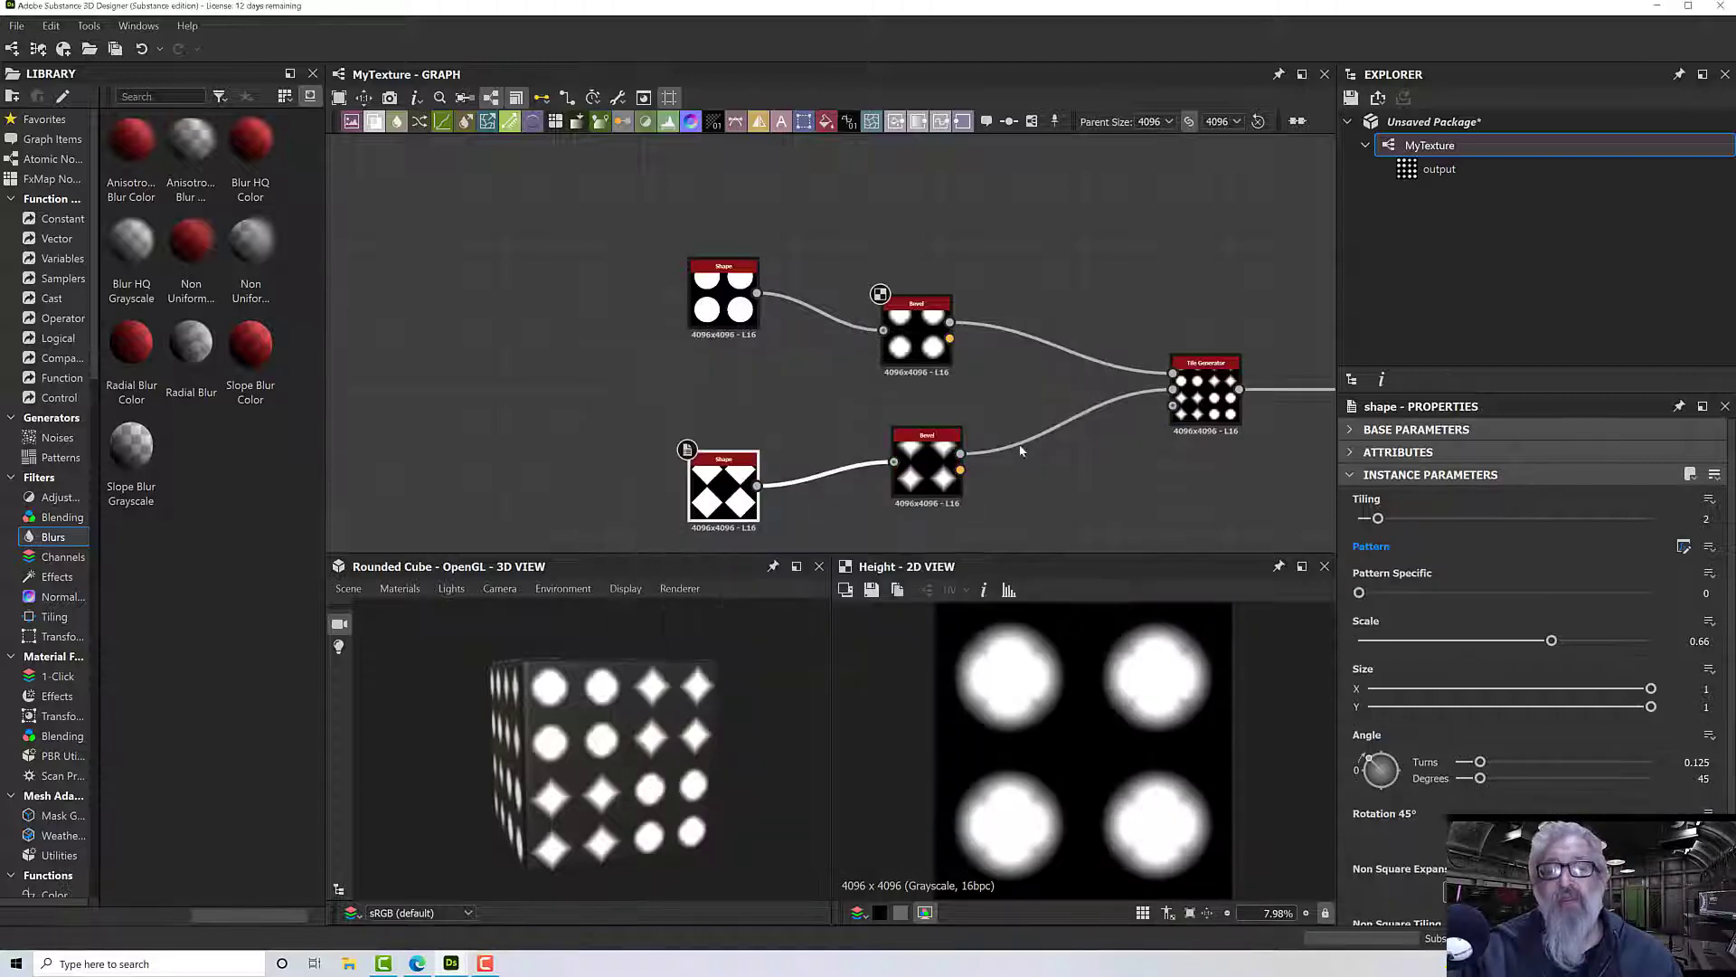
Step: Save the unsaved package as MyTexture.sbs in the Projects/Textures folder
middle_click_drag(873, 421, 787, 412)
scroll(787, 411, "down", 3)
middle_click_drag(660, 390, 719, 403)
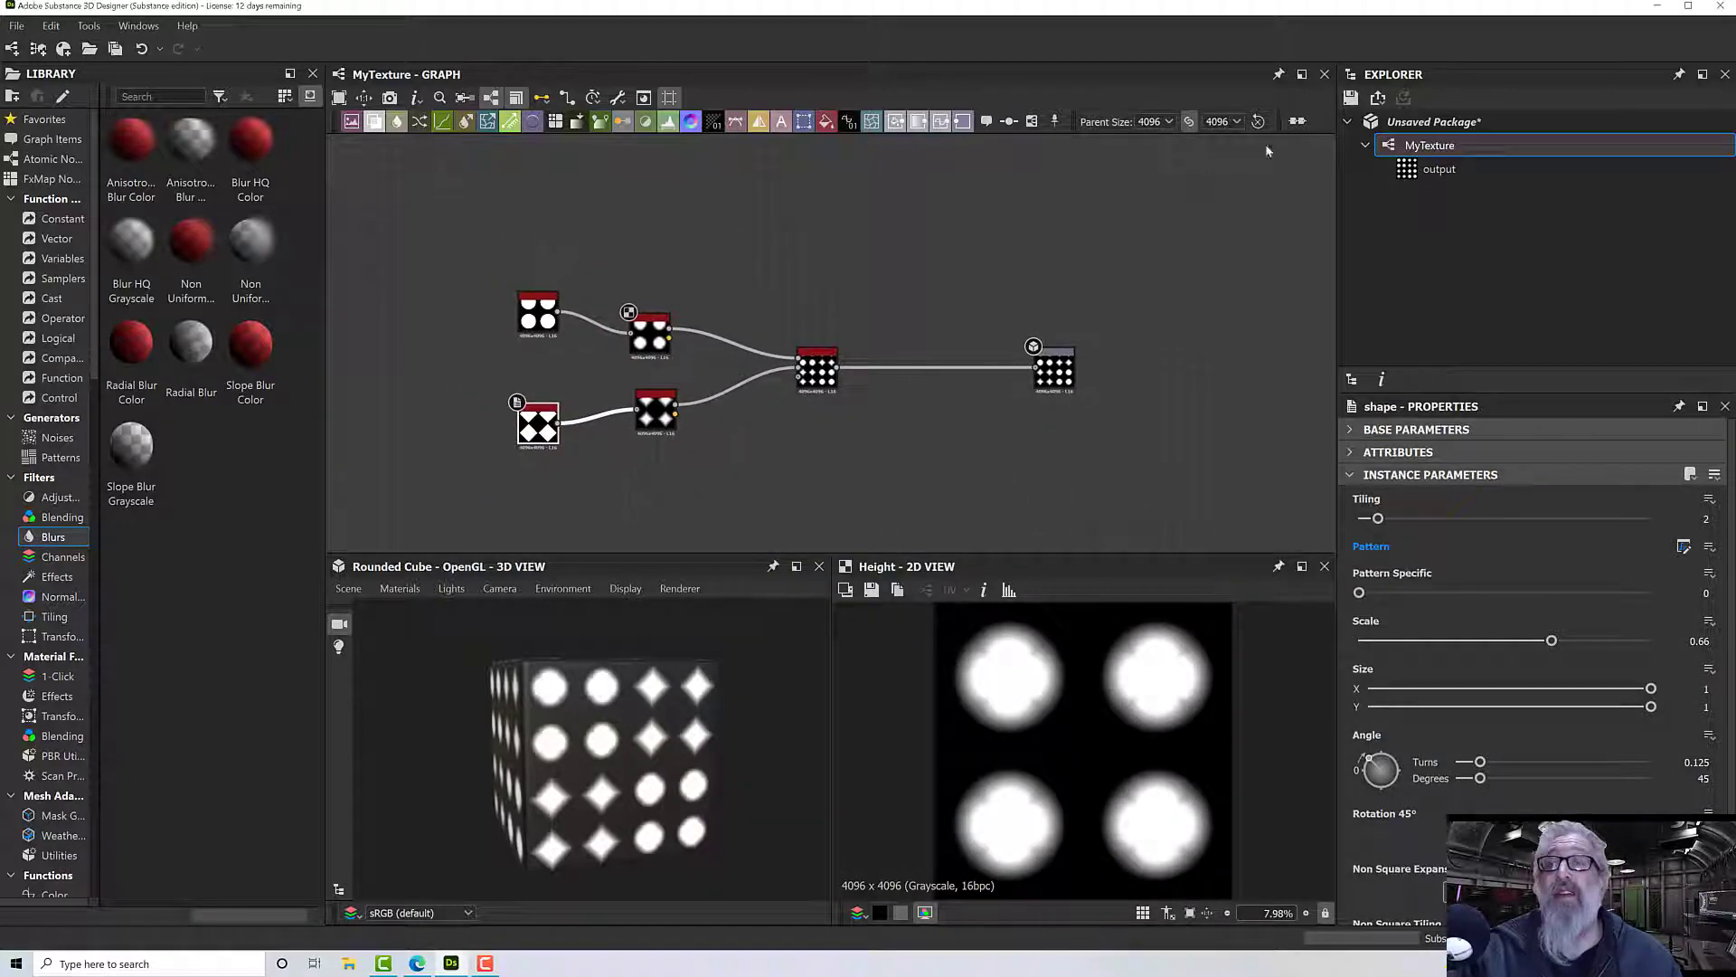
right_click(1424, 130)
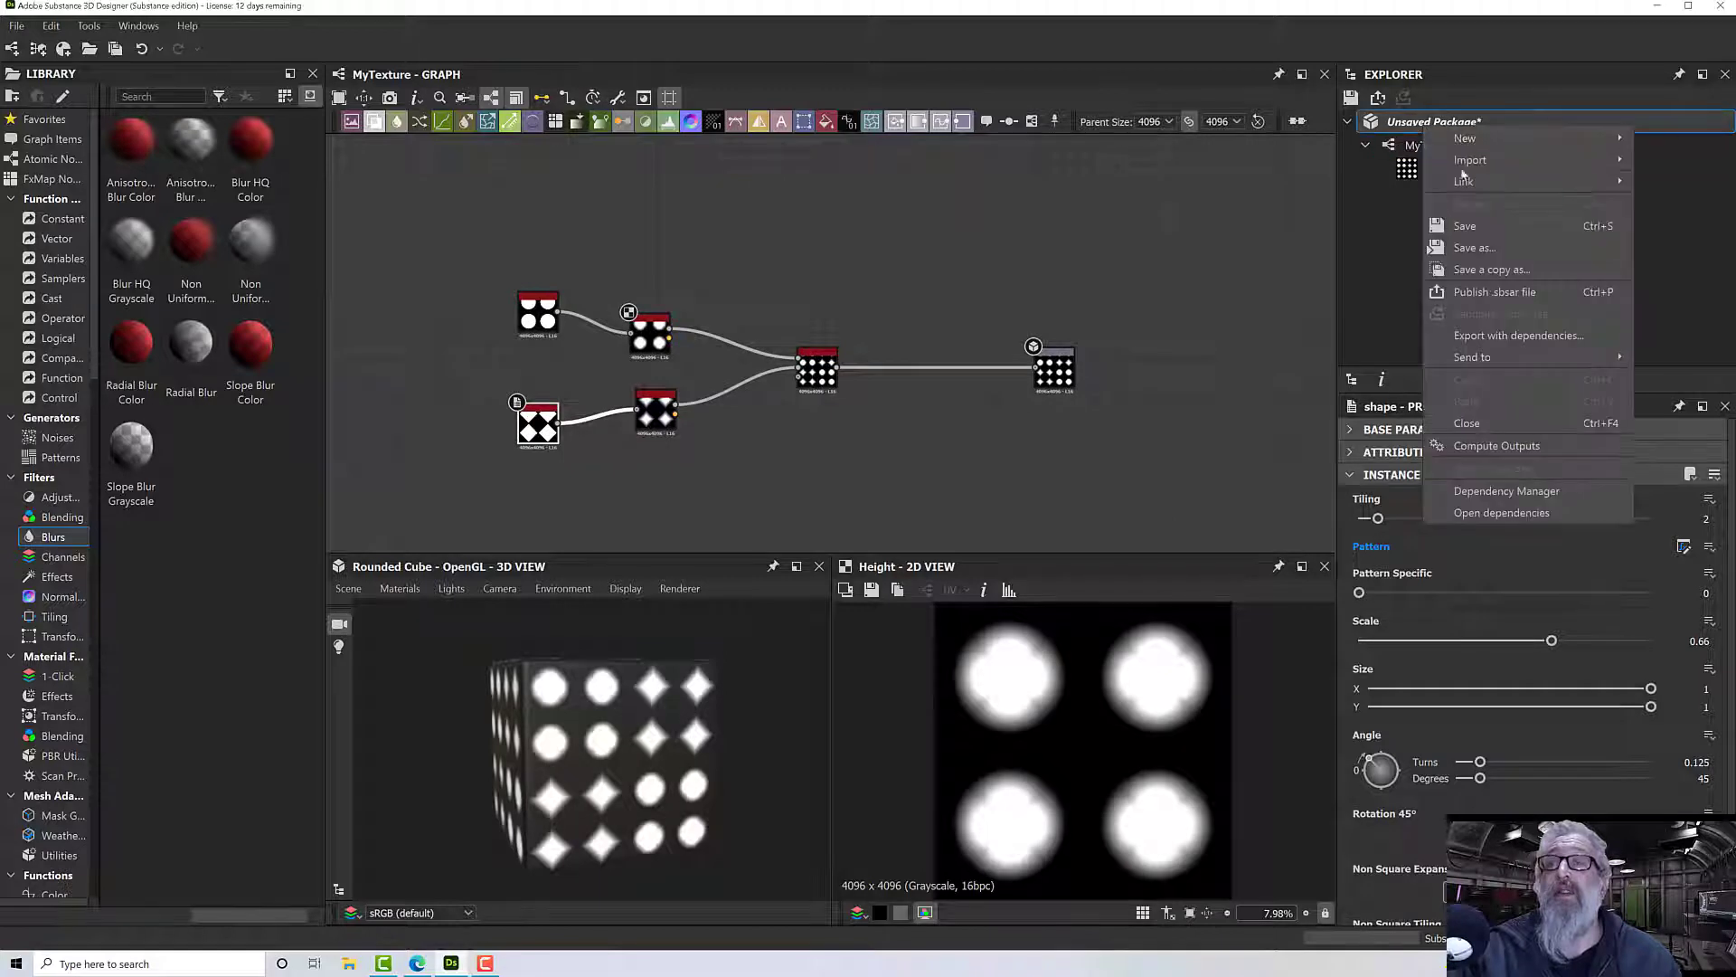
left_click(1466, 226)
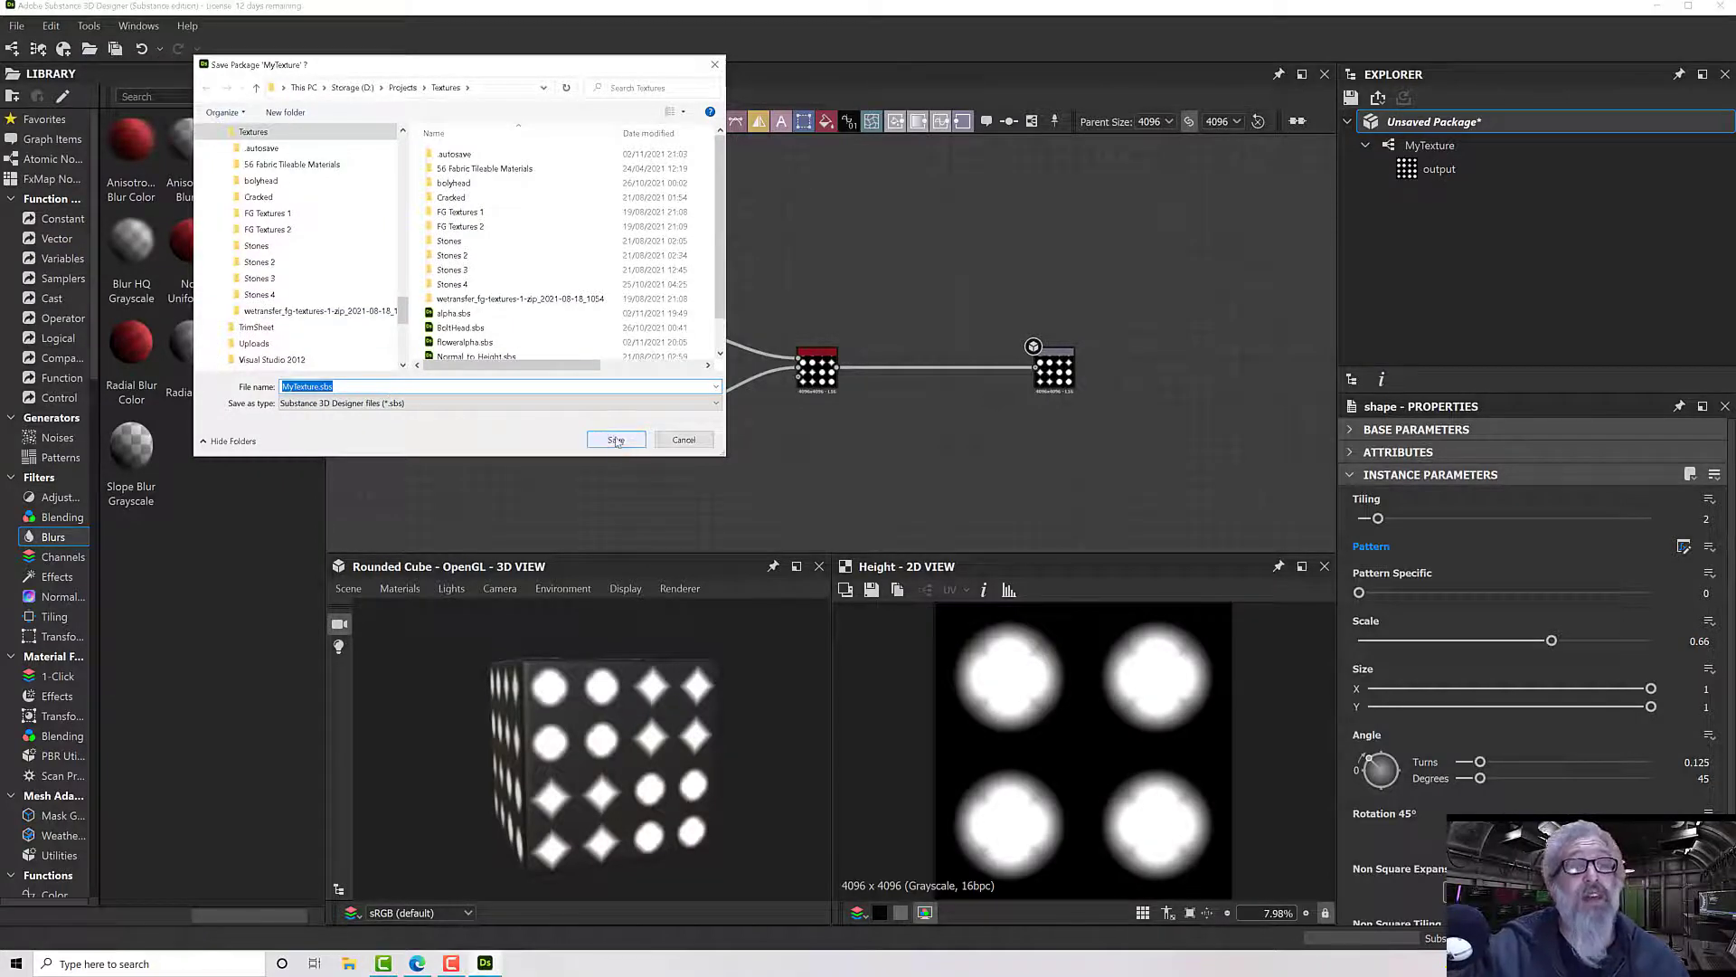
left_click(616, 441)
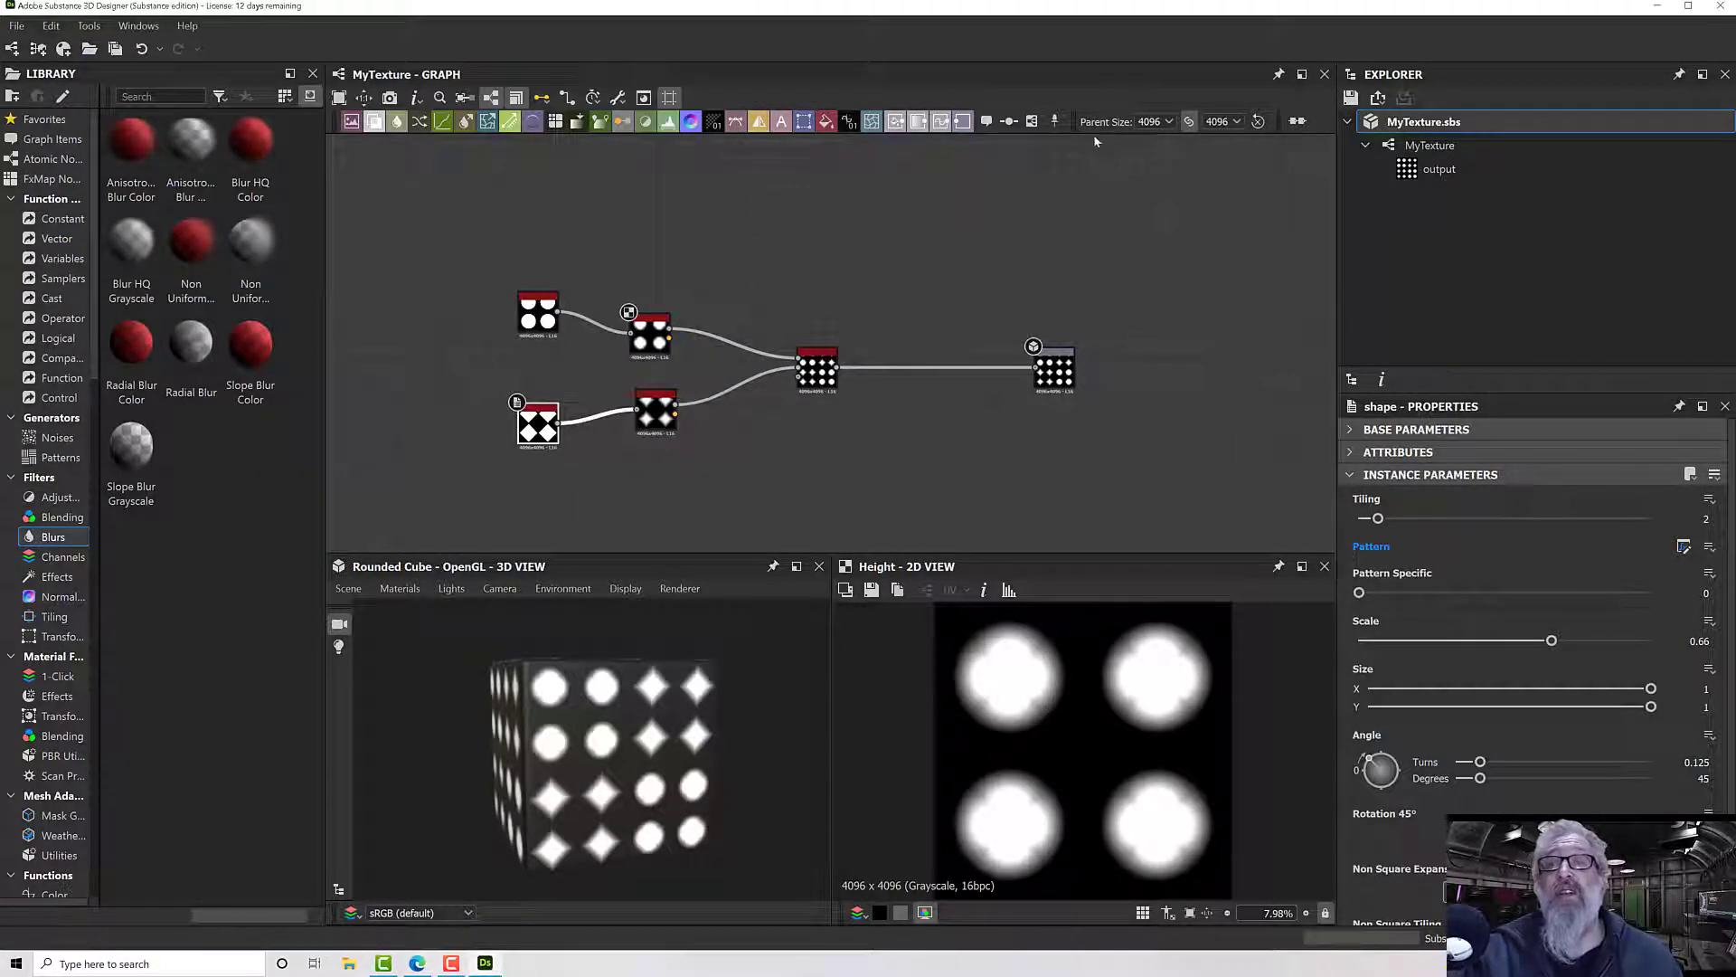
Step: Request the missing icons and publish the package as MyTexture.sbsar in the Textures folder with Auto archive compression
right_click(1398, 127)
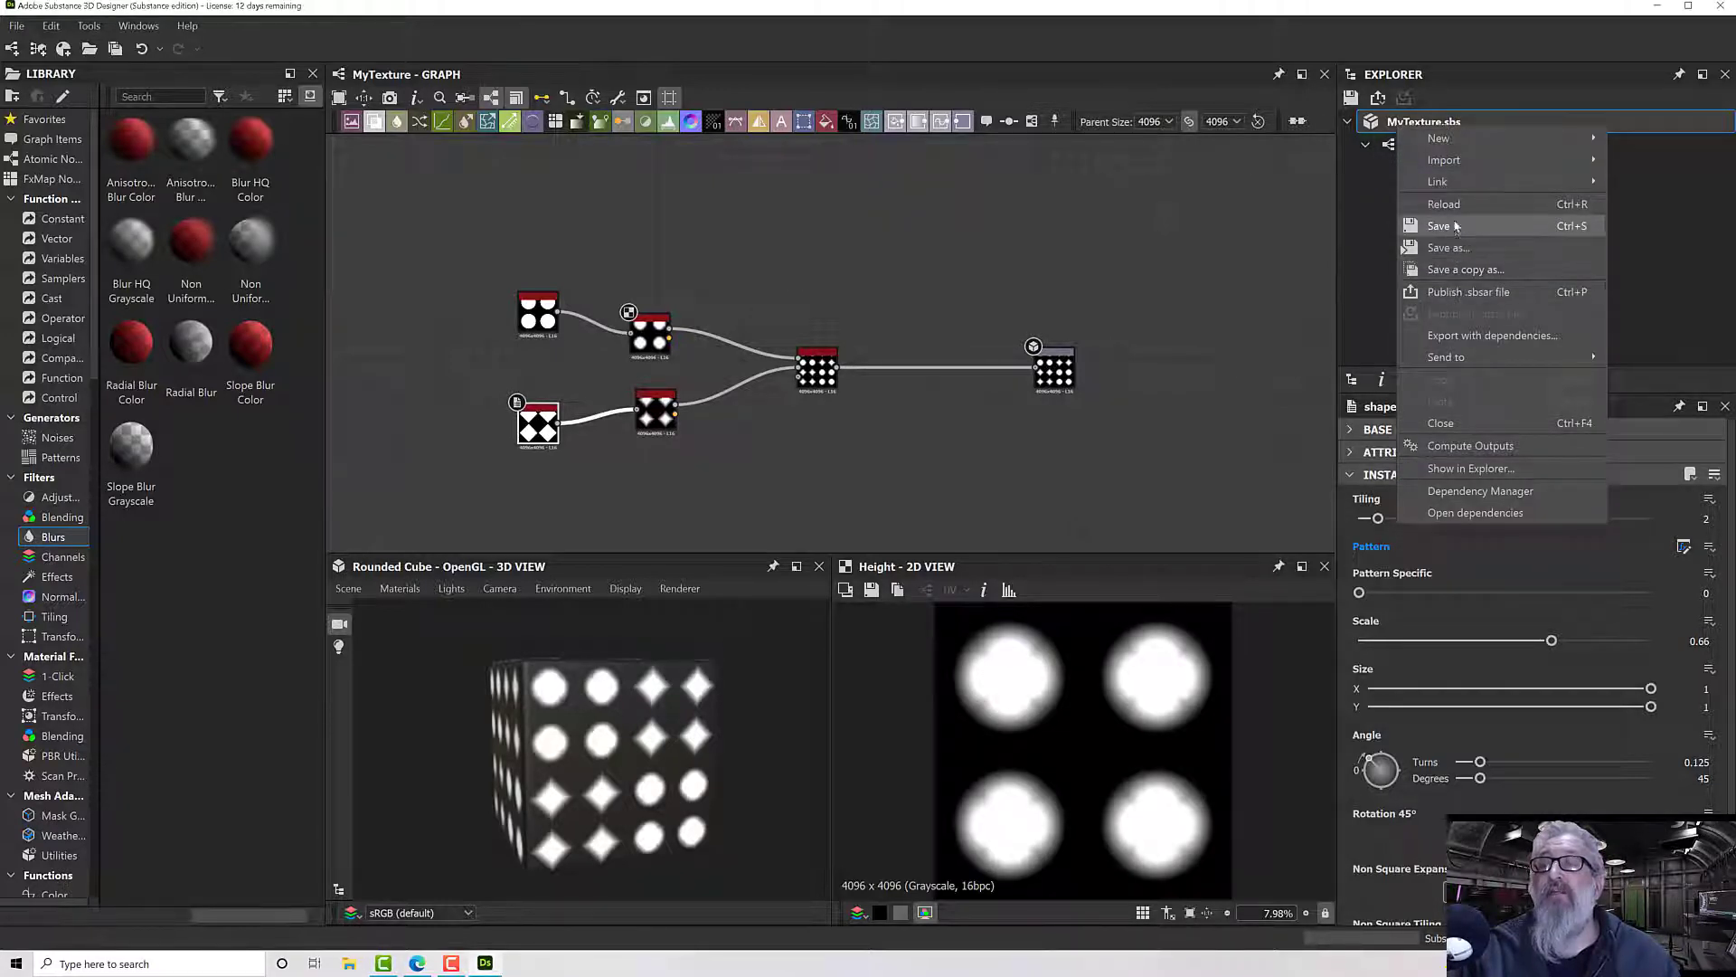
left_click(1471, 291)
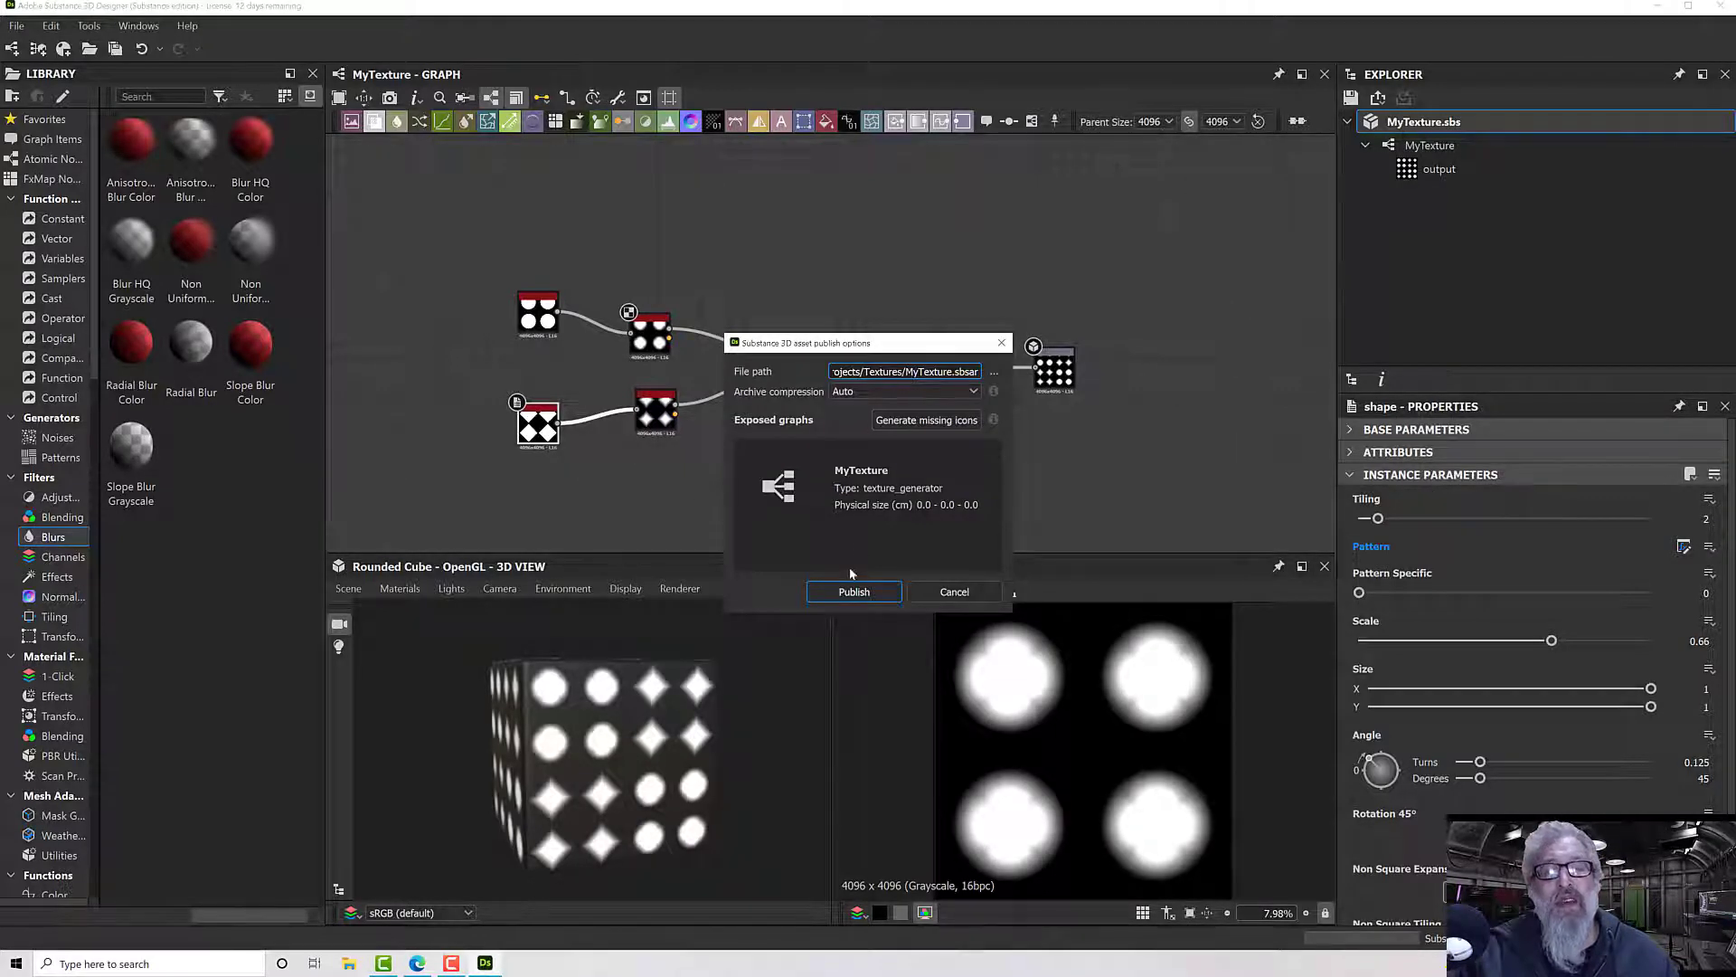
left_click(924, 423)
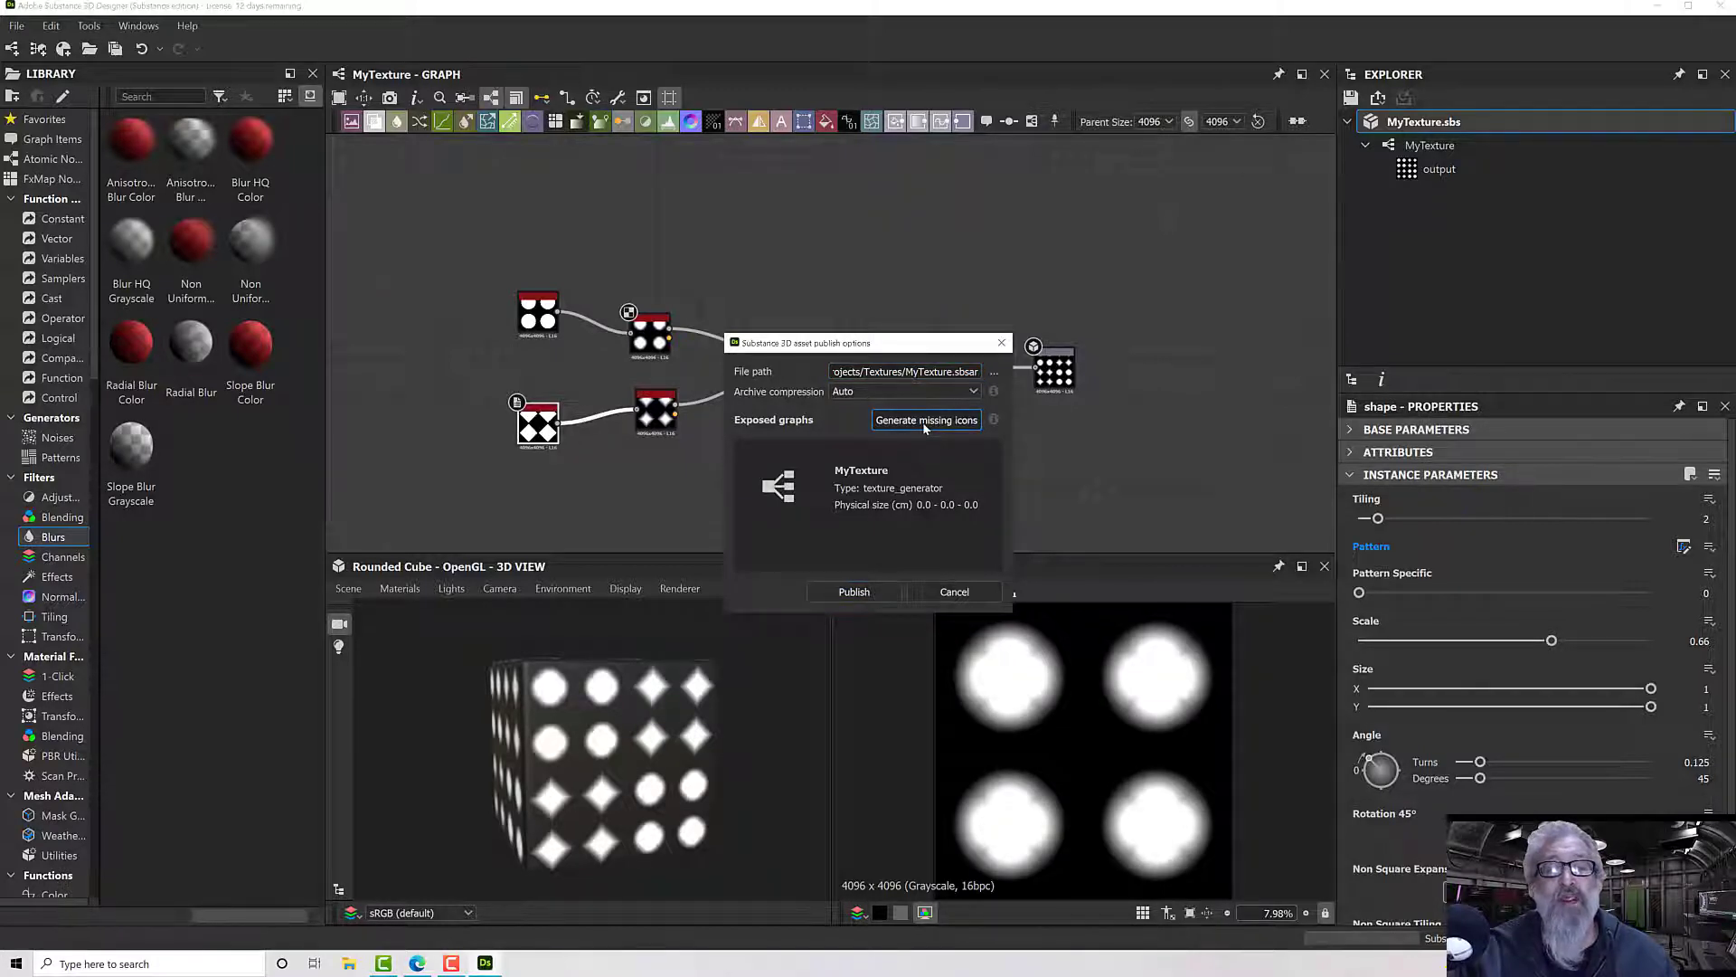
left_click_drag(816, 348, 830, 328)
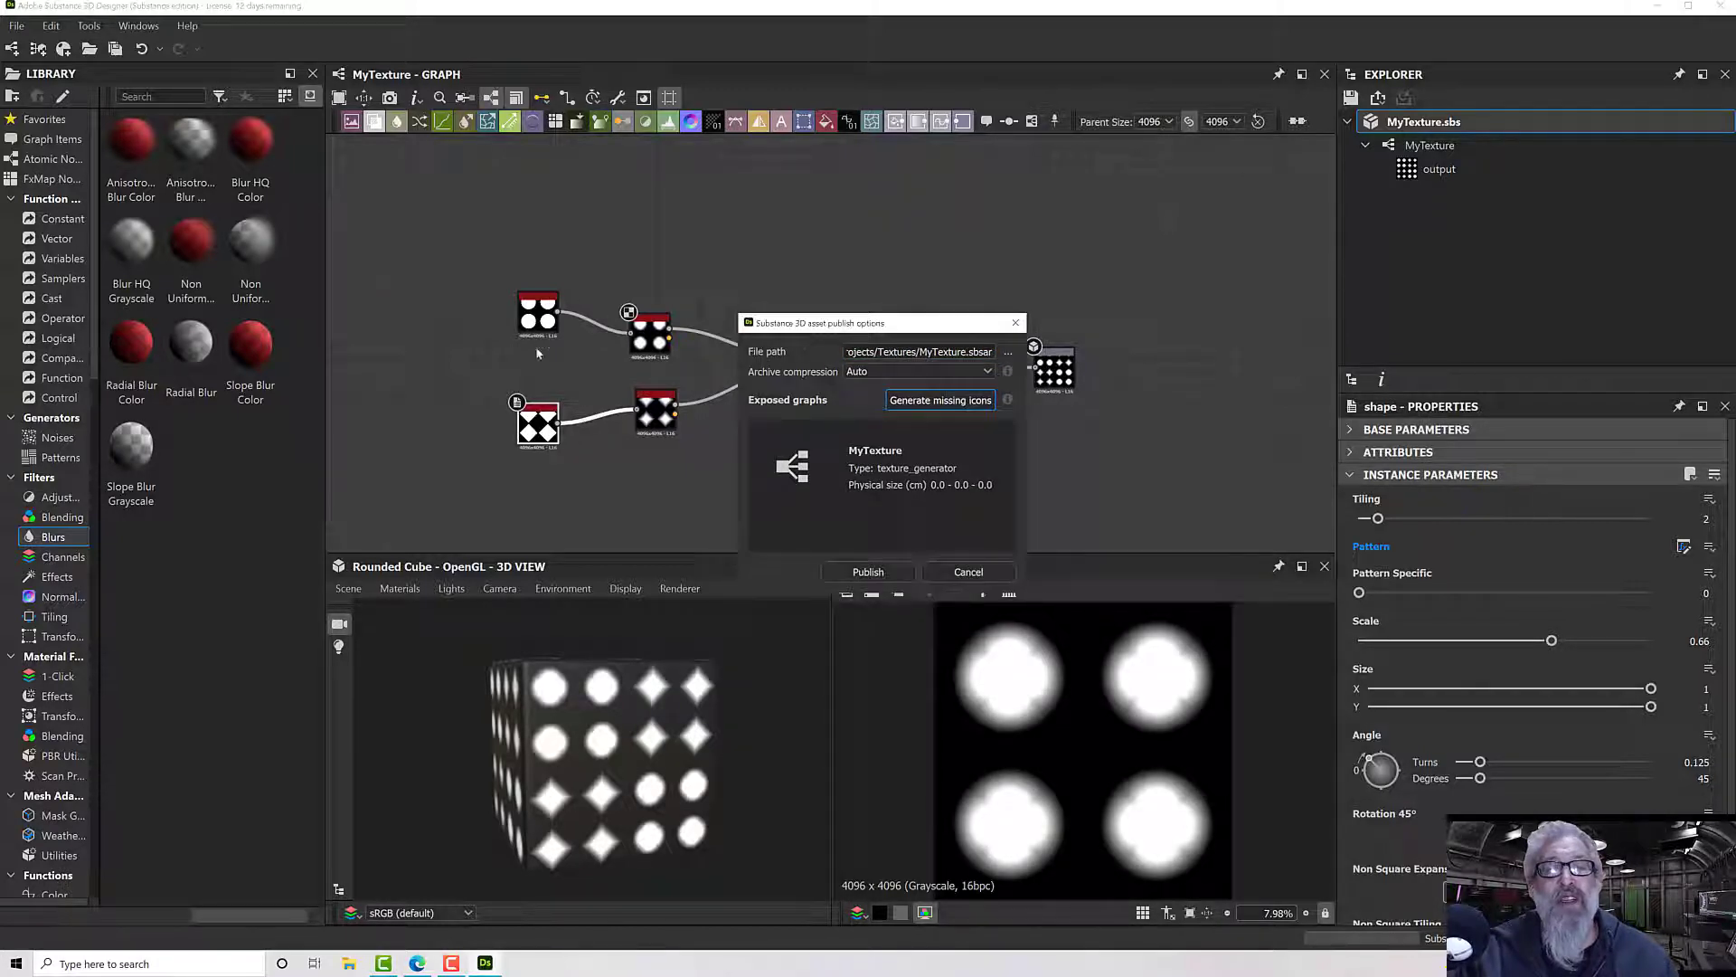
left_click(885, 571)
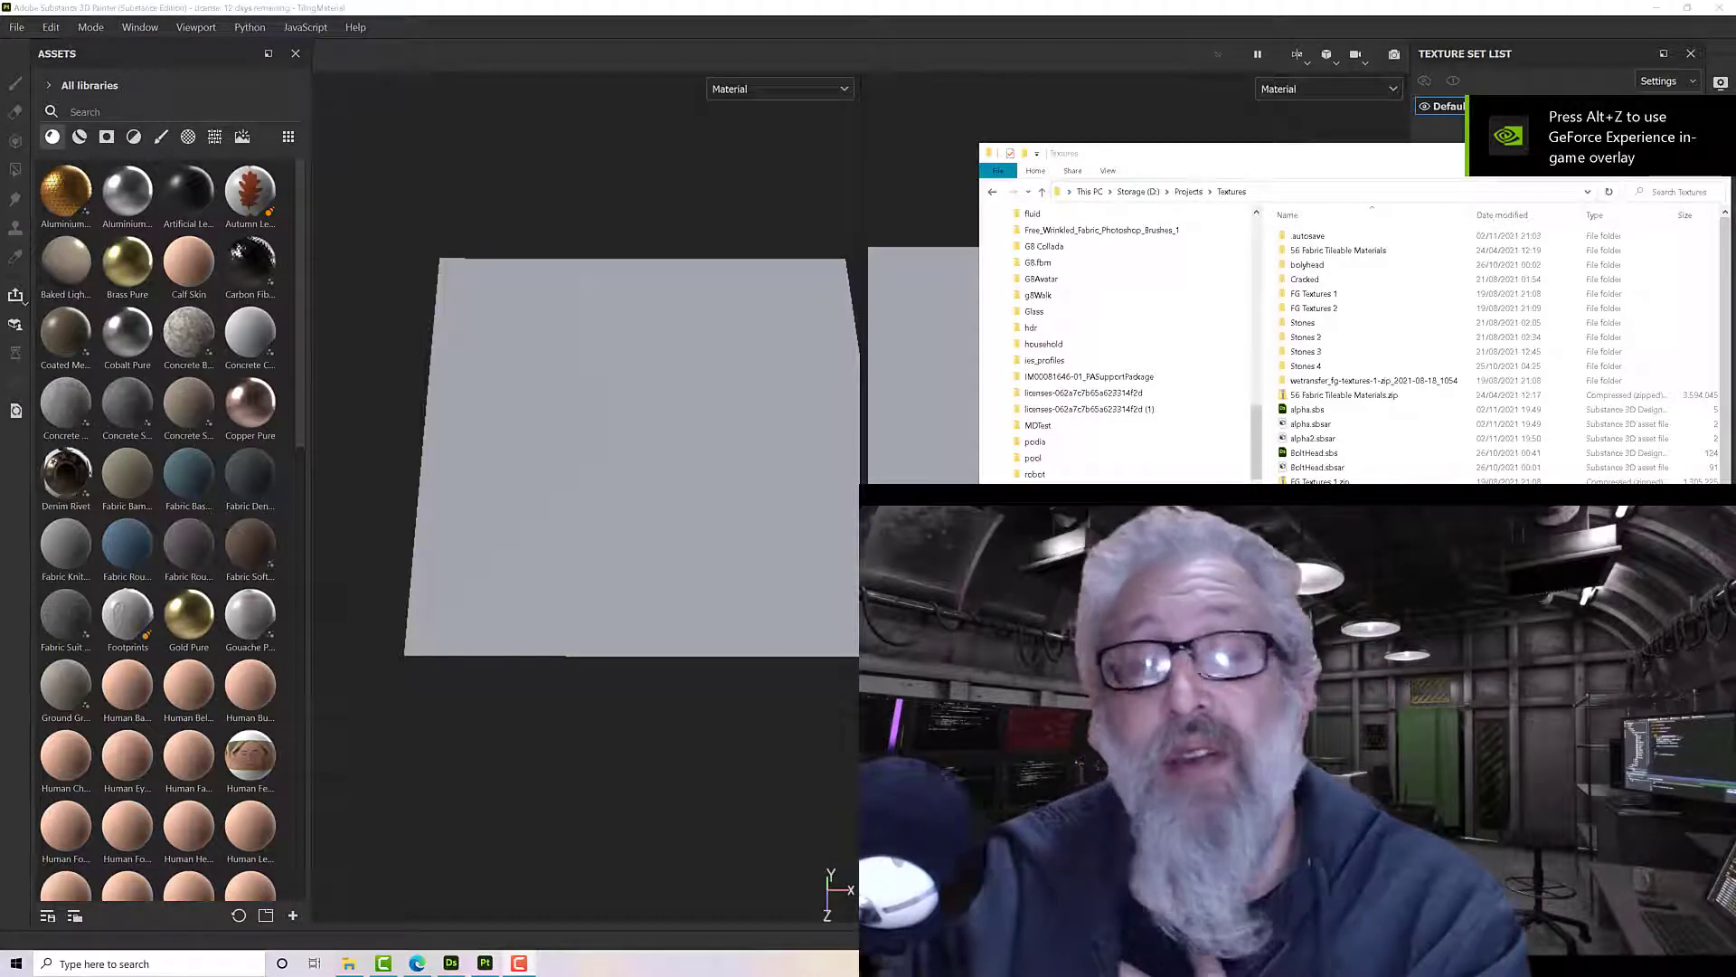
Step: Switch to Substance 3D Painter, import MyTexture.sbsar as a procedural resource and locate it among the assets
left_click_drag(1320, 543, 182, 498)
left_click(631, 449)
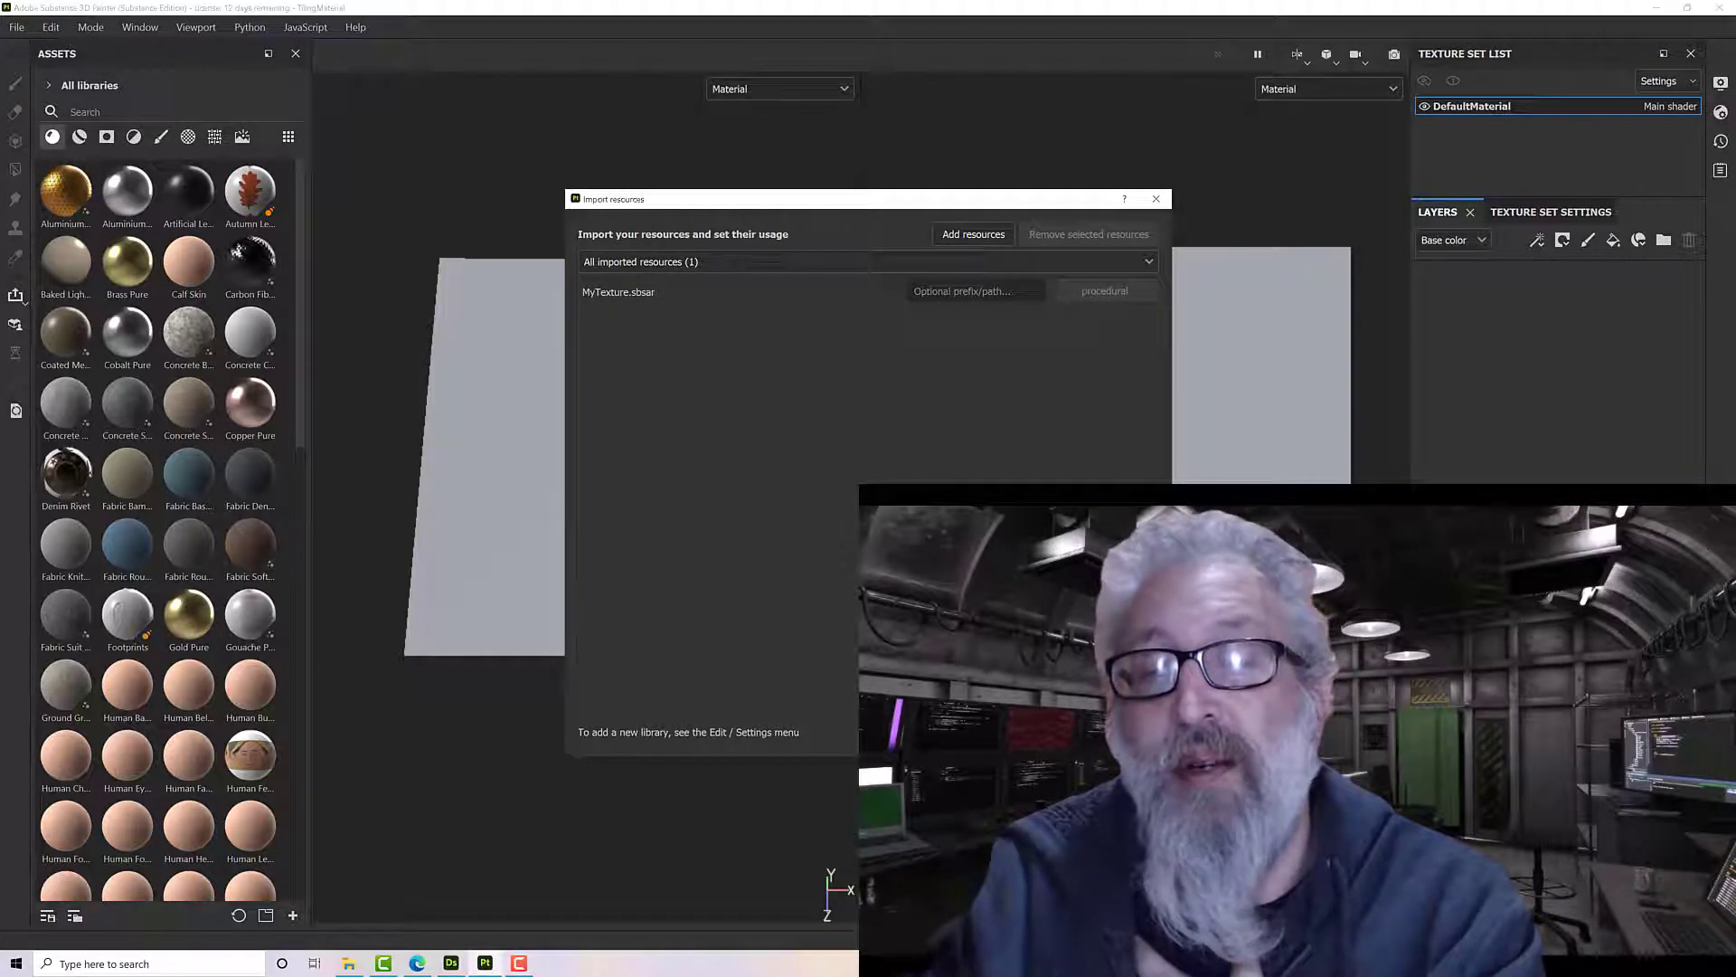
left_click(1117, 733)
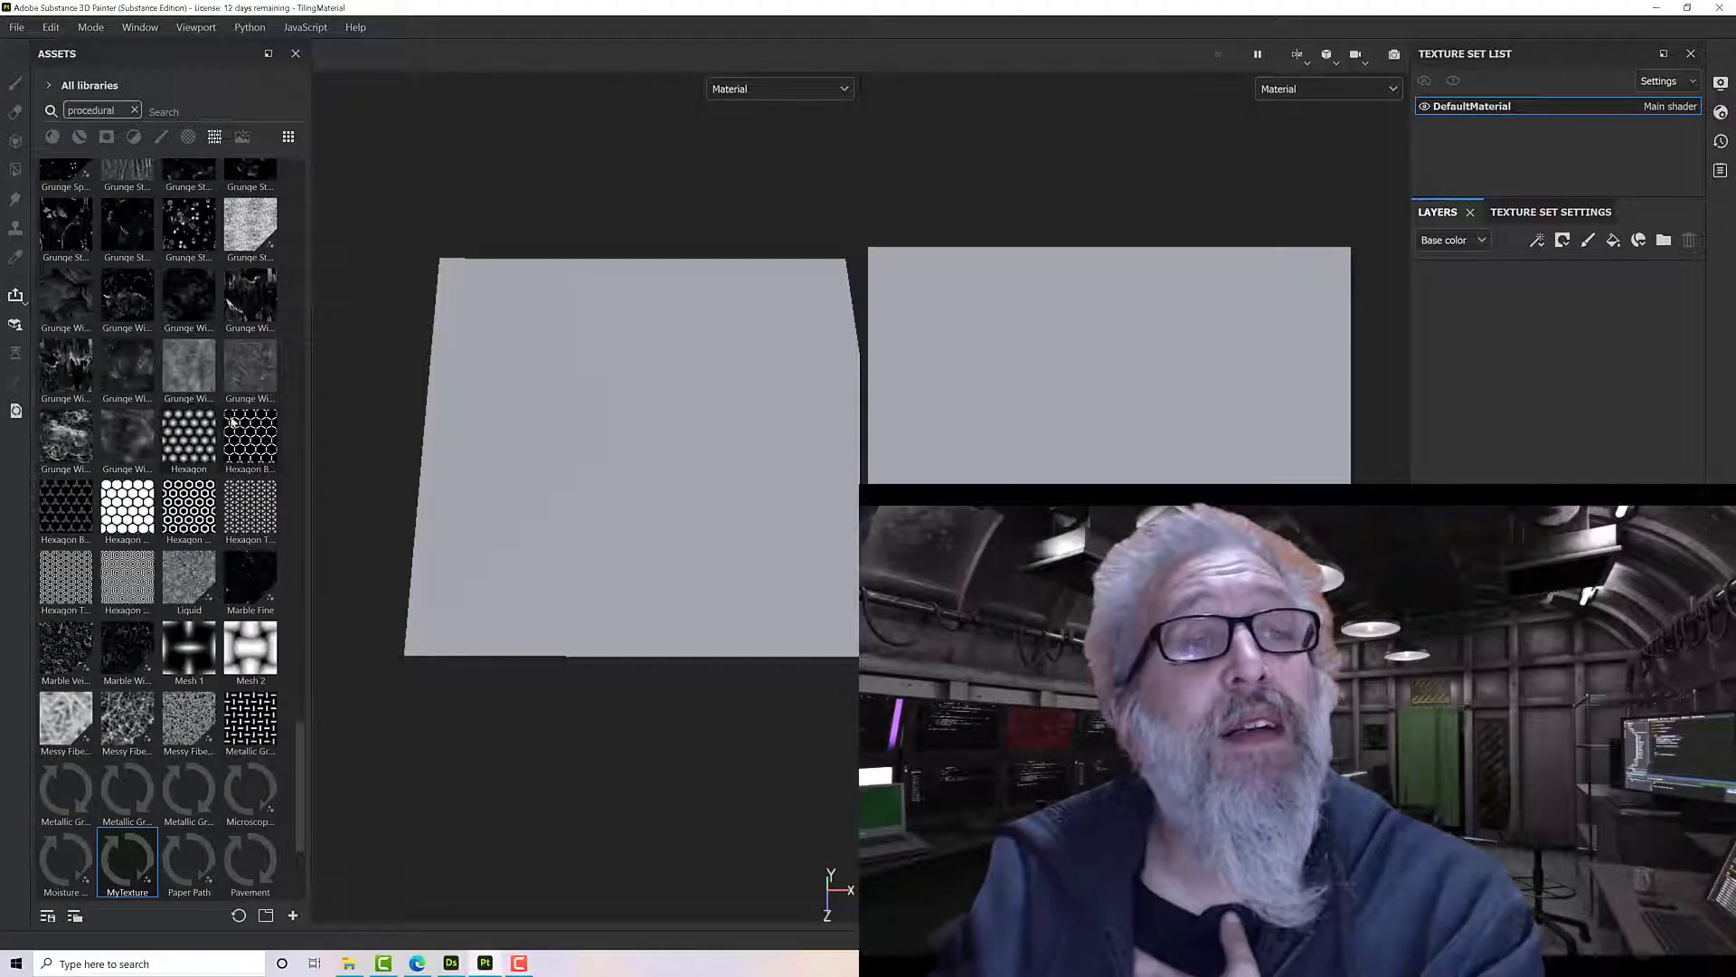
scroll(231, 412, "down", 4)
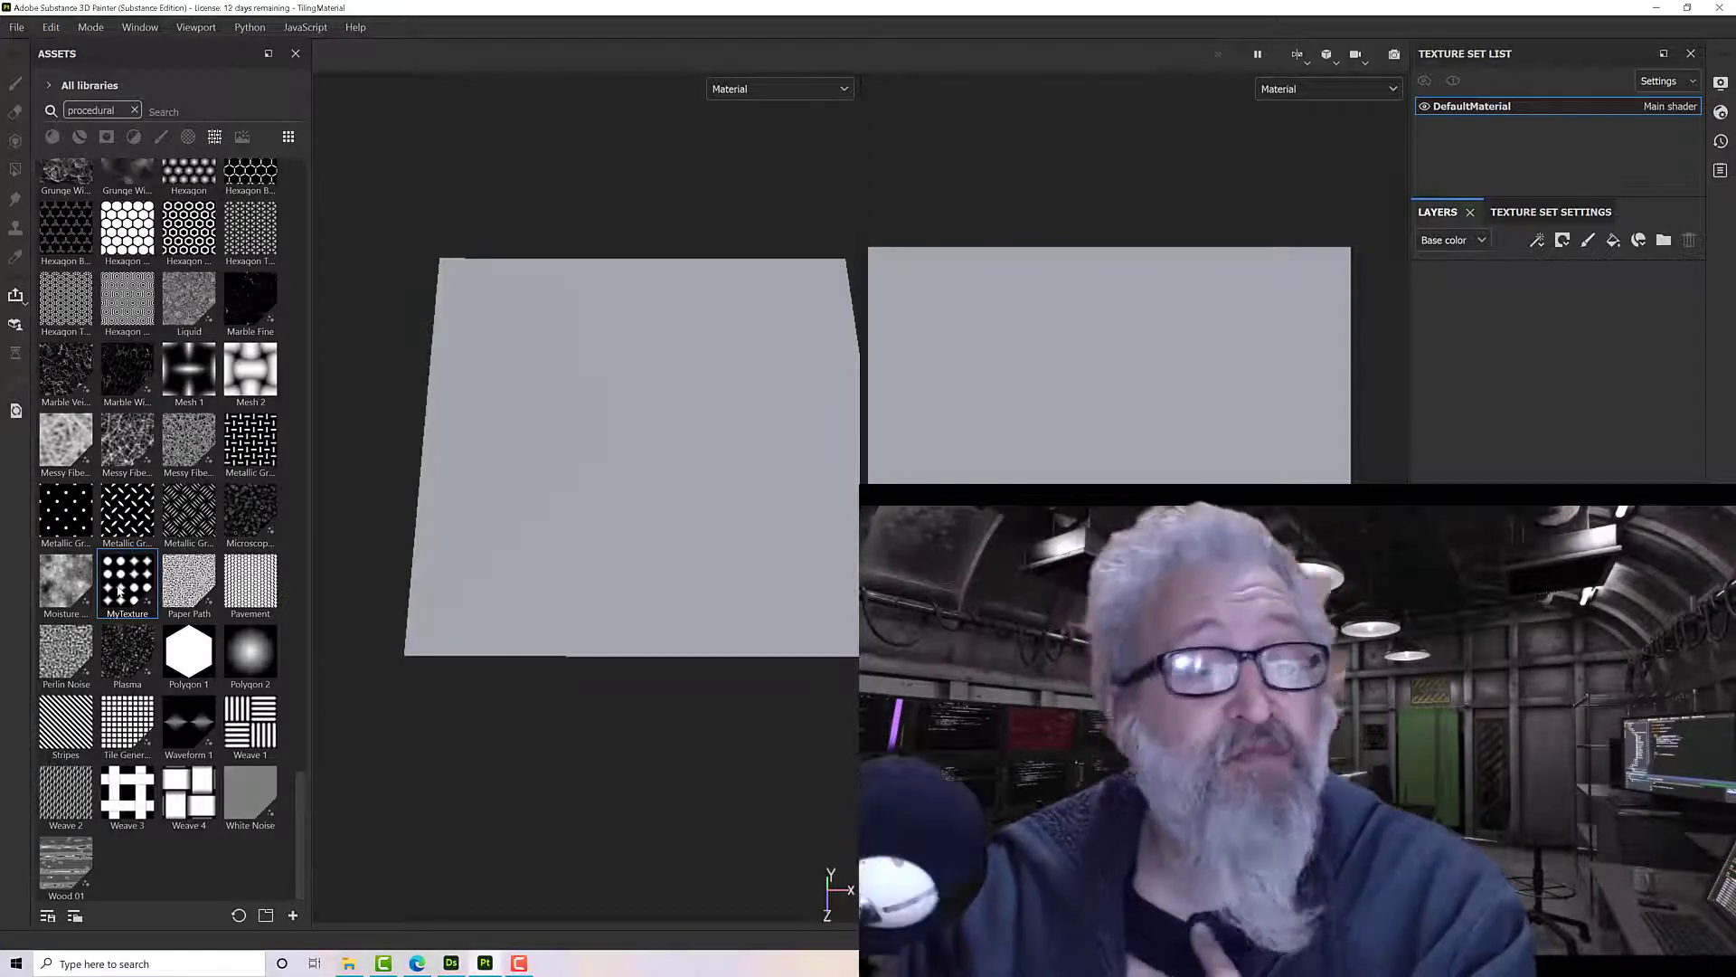
mouse_move(116, 589)
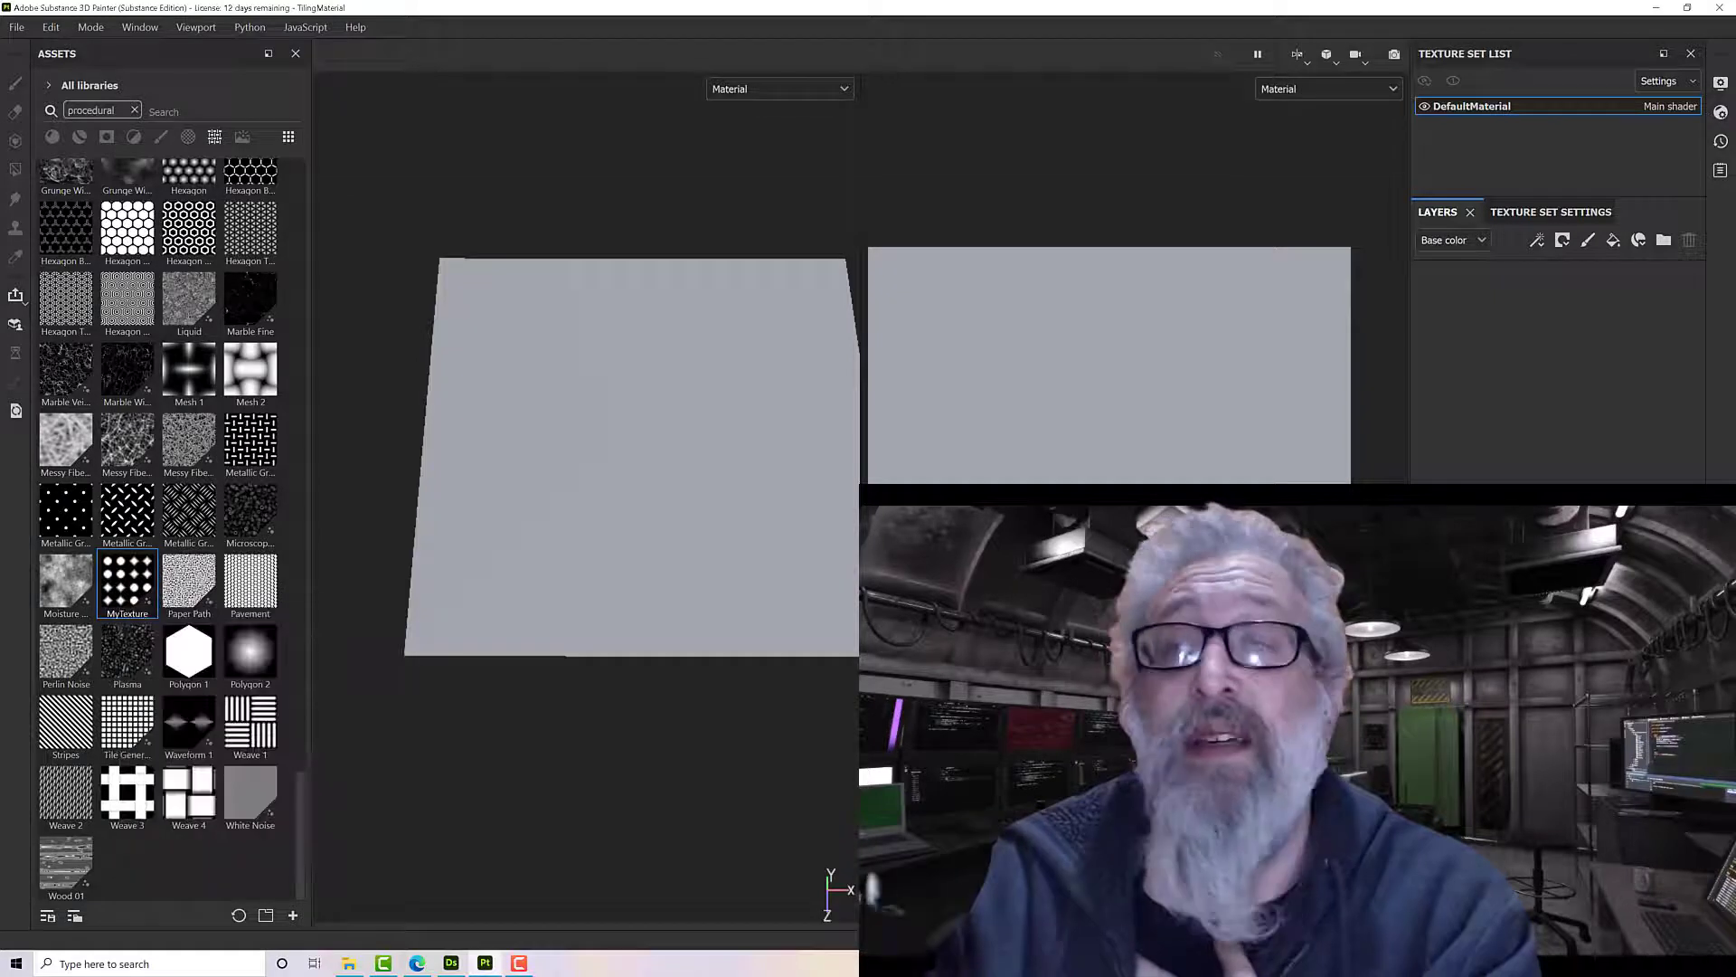
Step: Open the TilingMaterial sample project, discarding the changes to the current project
left_click(17, 27)
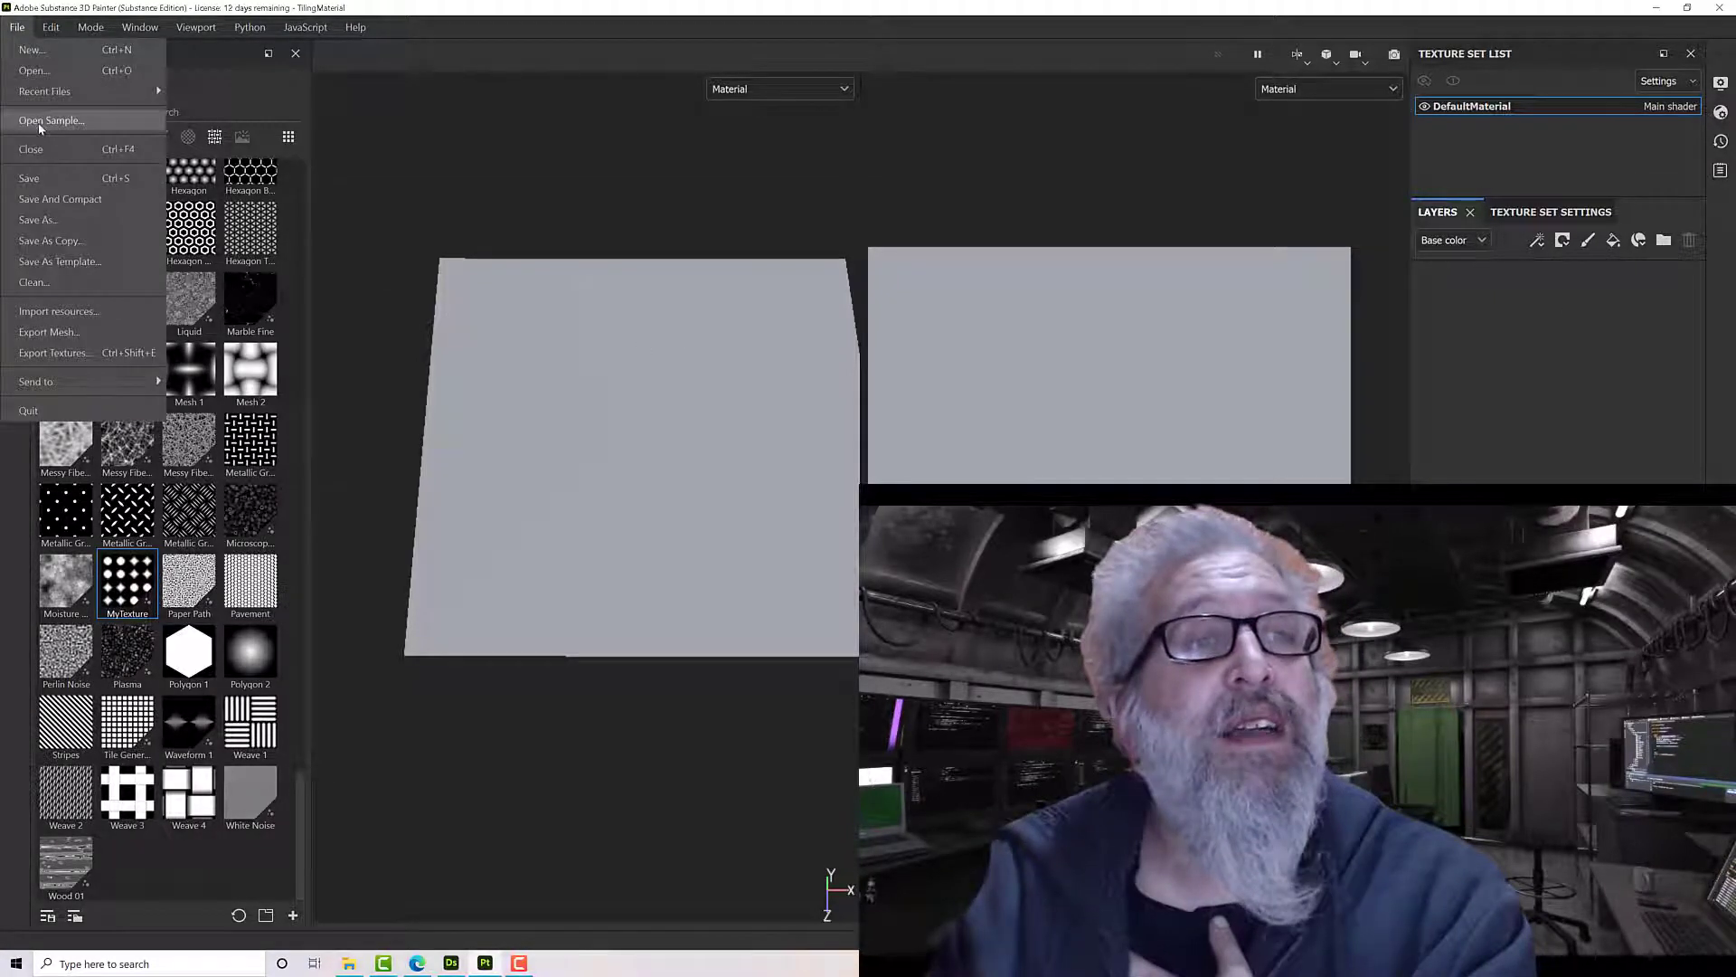
key("Escape")
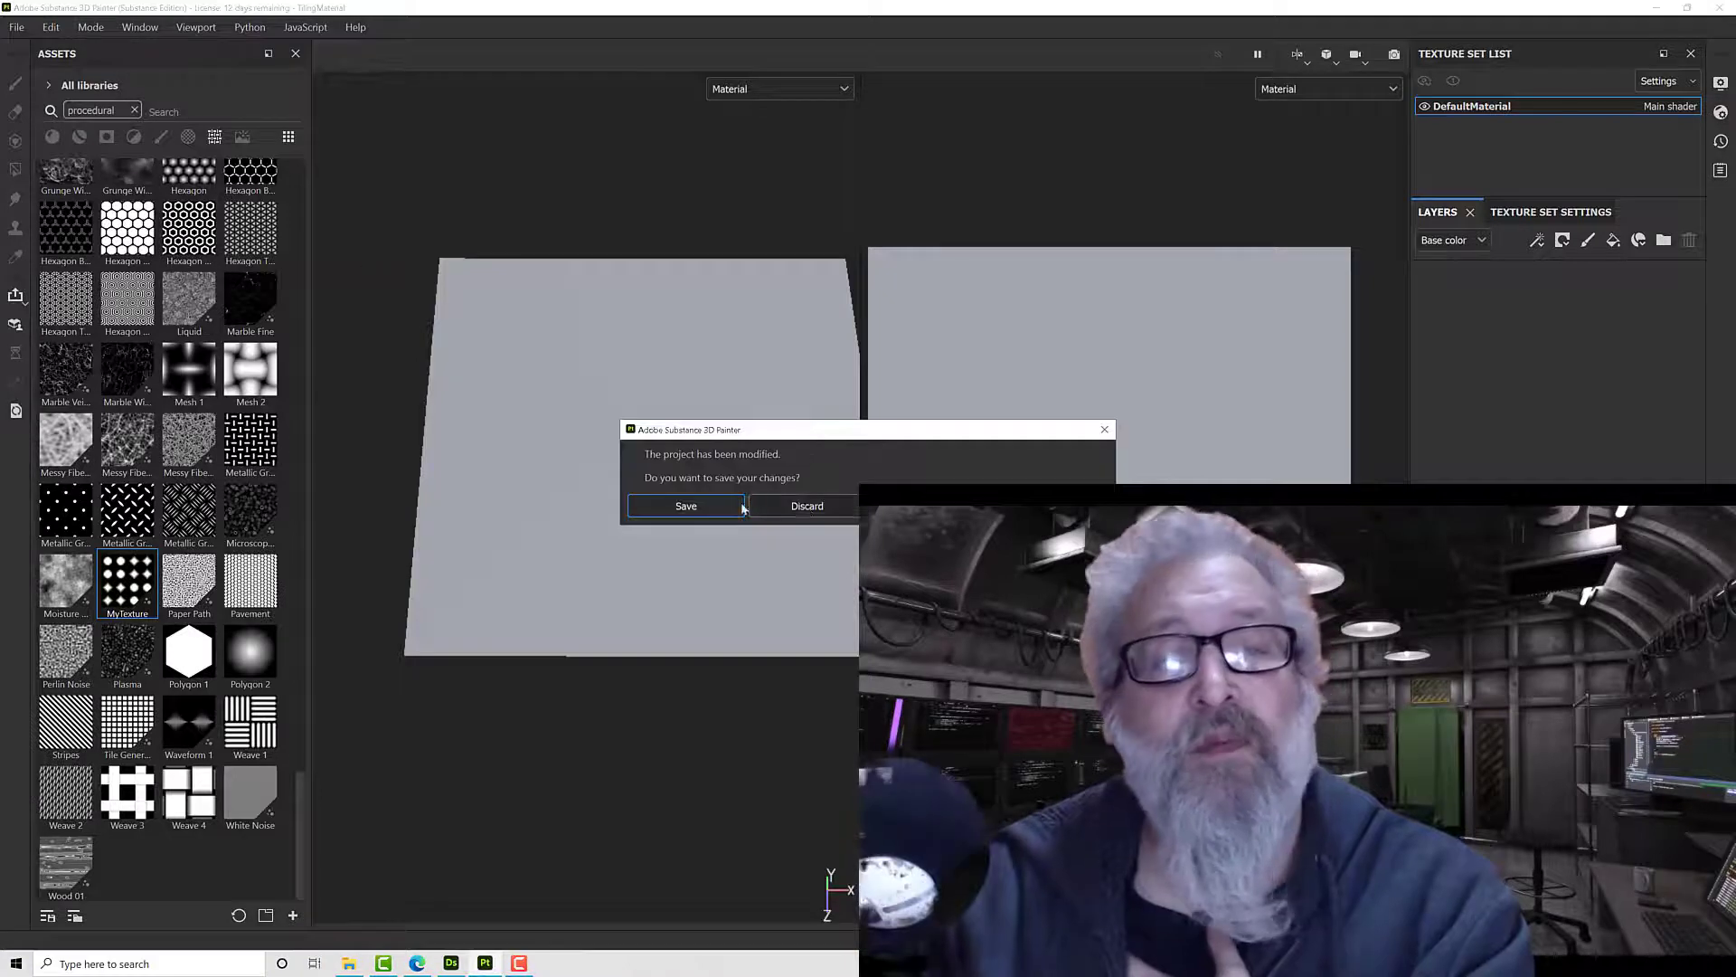
left_click(806, 504)
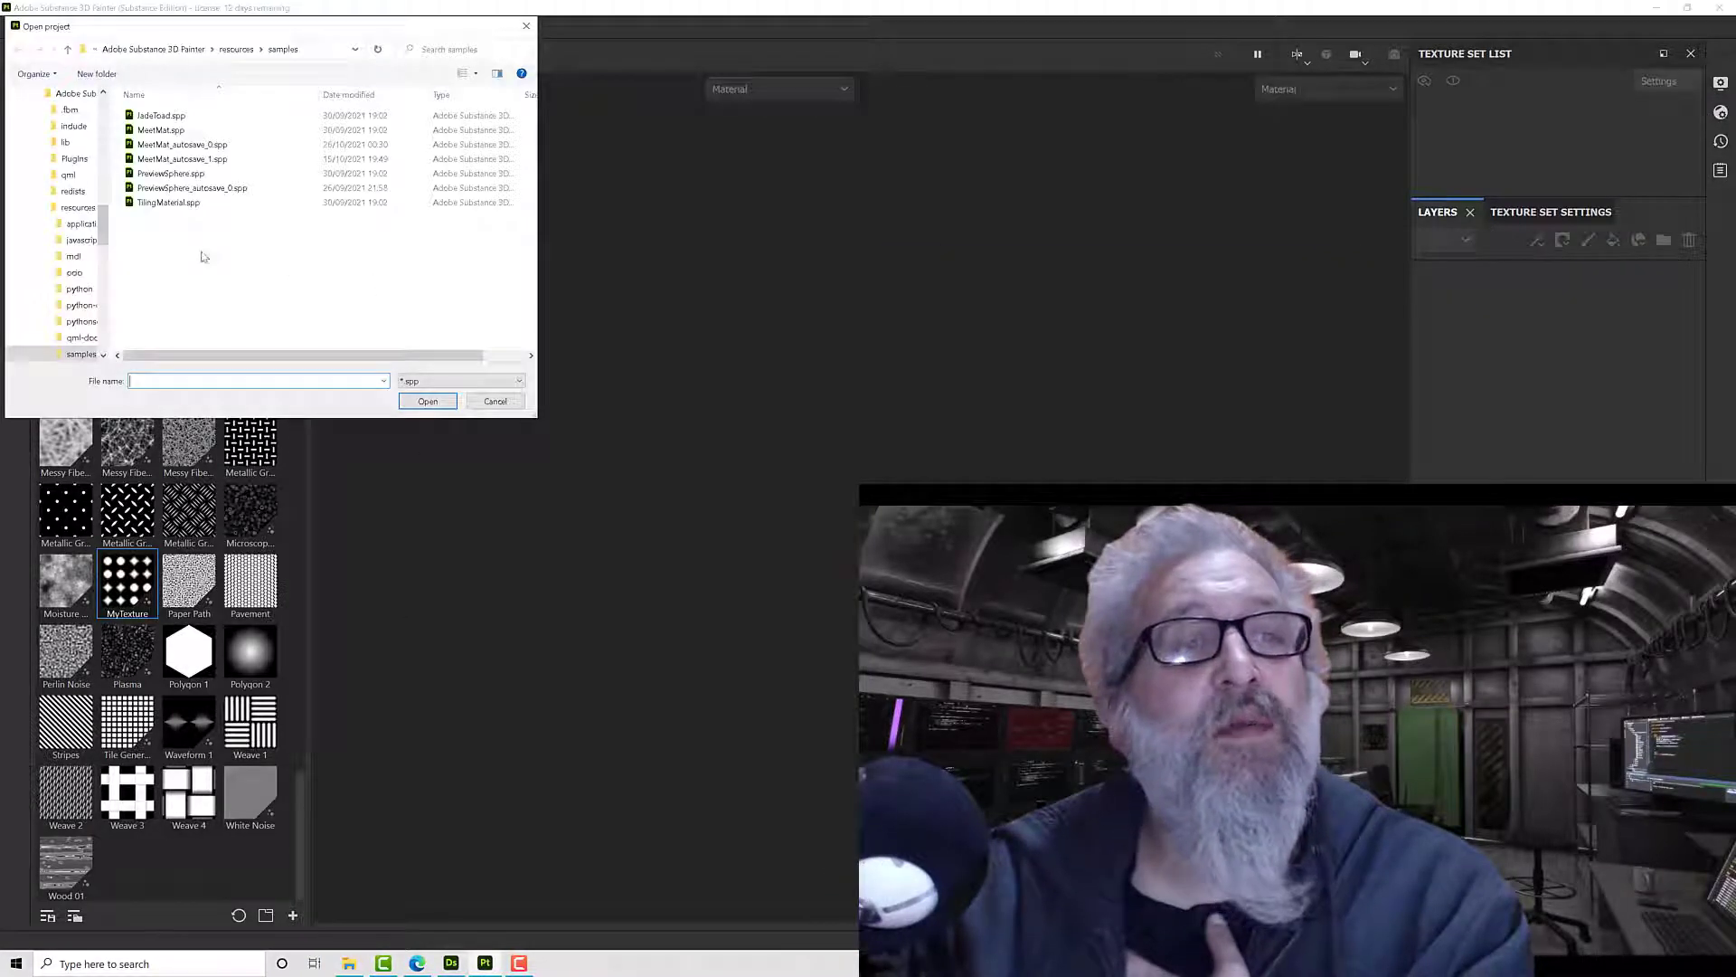
double_click(181, 206)
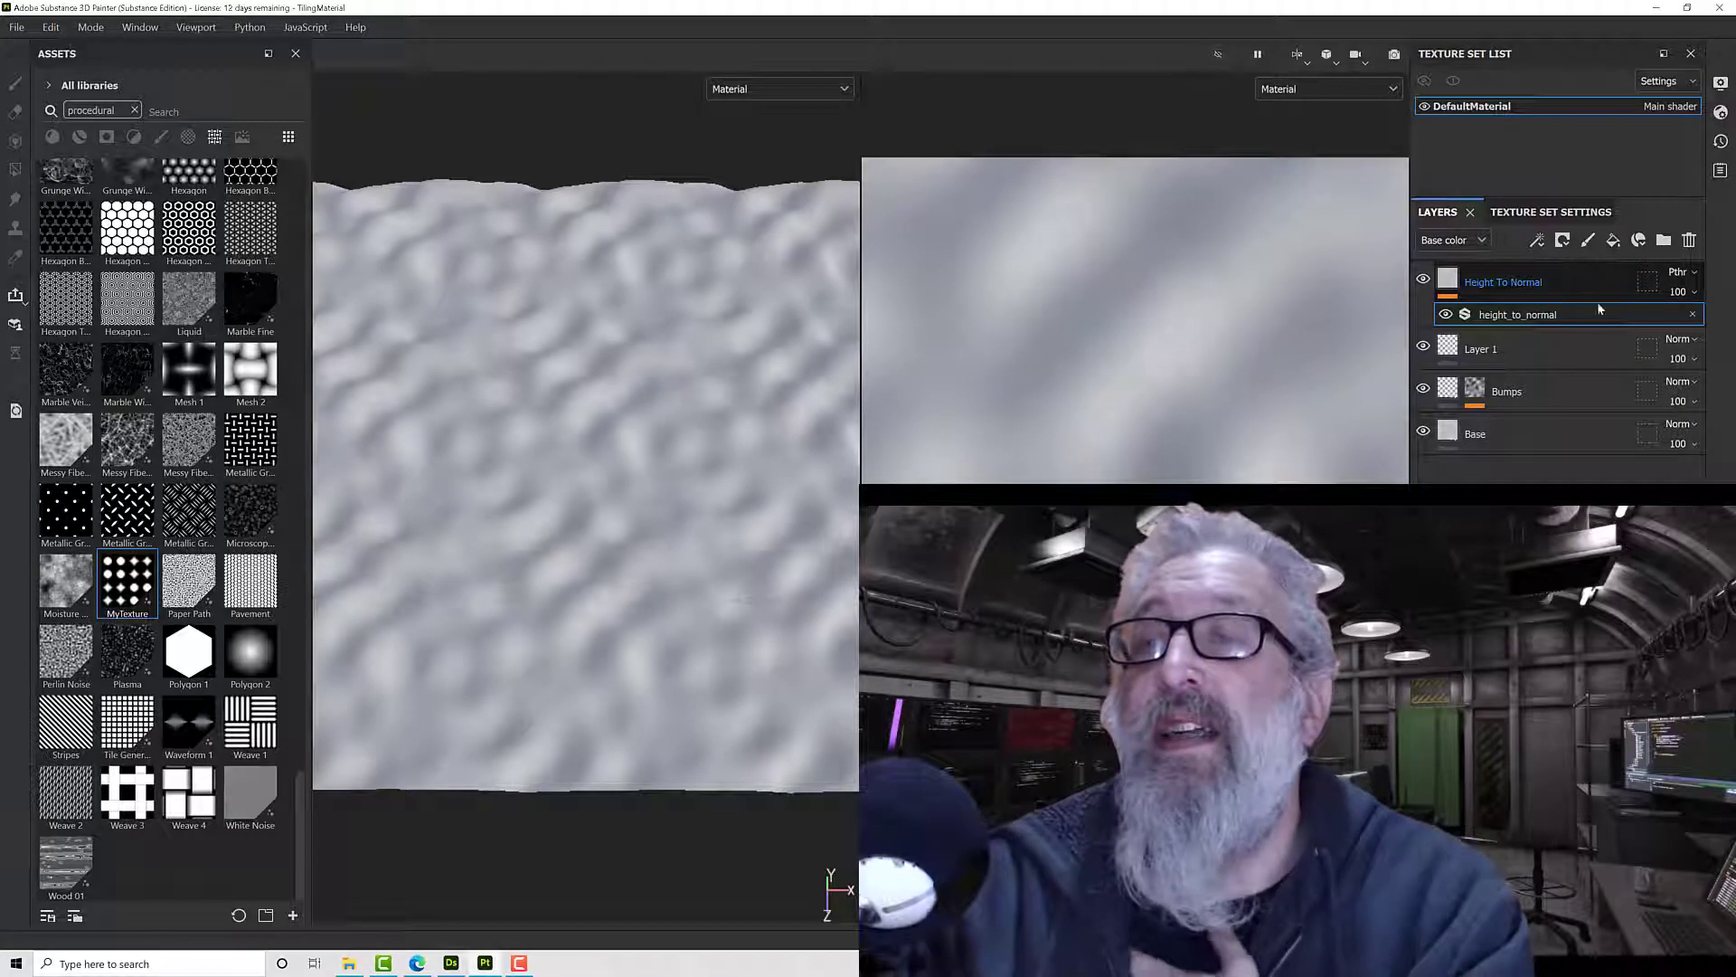
Step: Delete all four existing layers from the DefaultMaterial layer stack
left_click(1597, 299)
left_click(1587, 431, "shift")
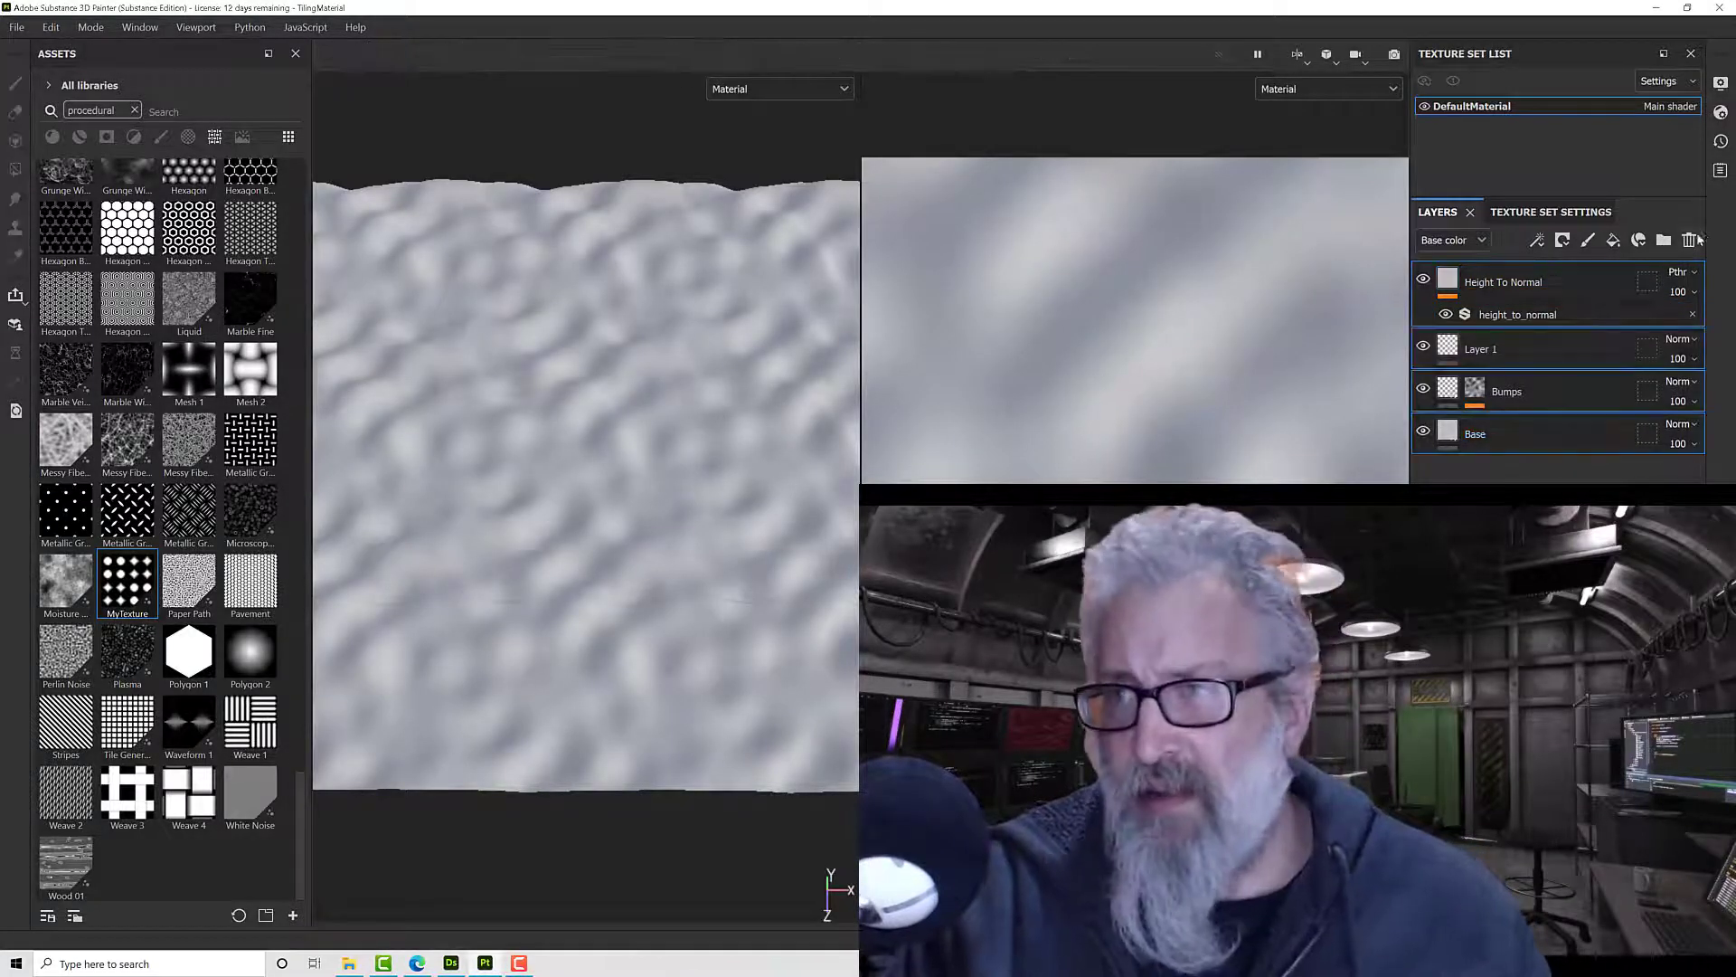
left_click(1689, 240)
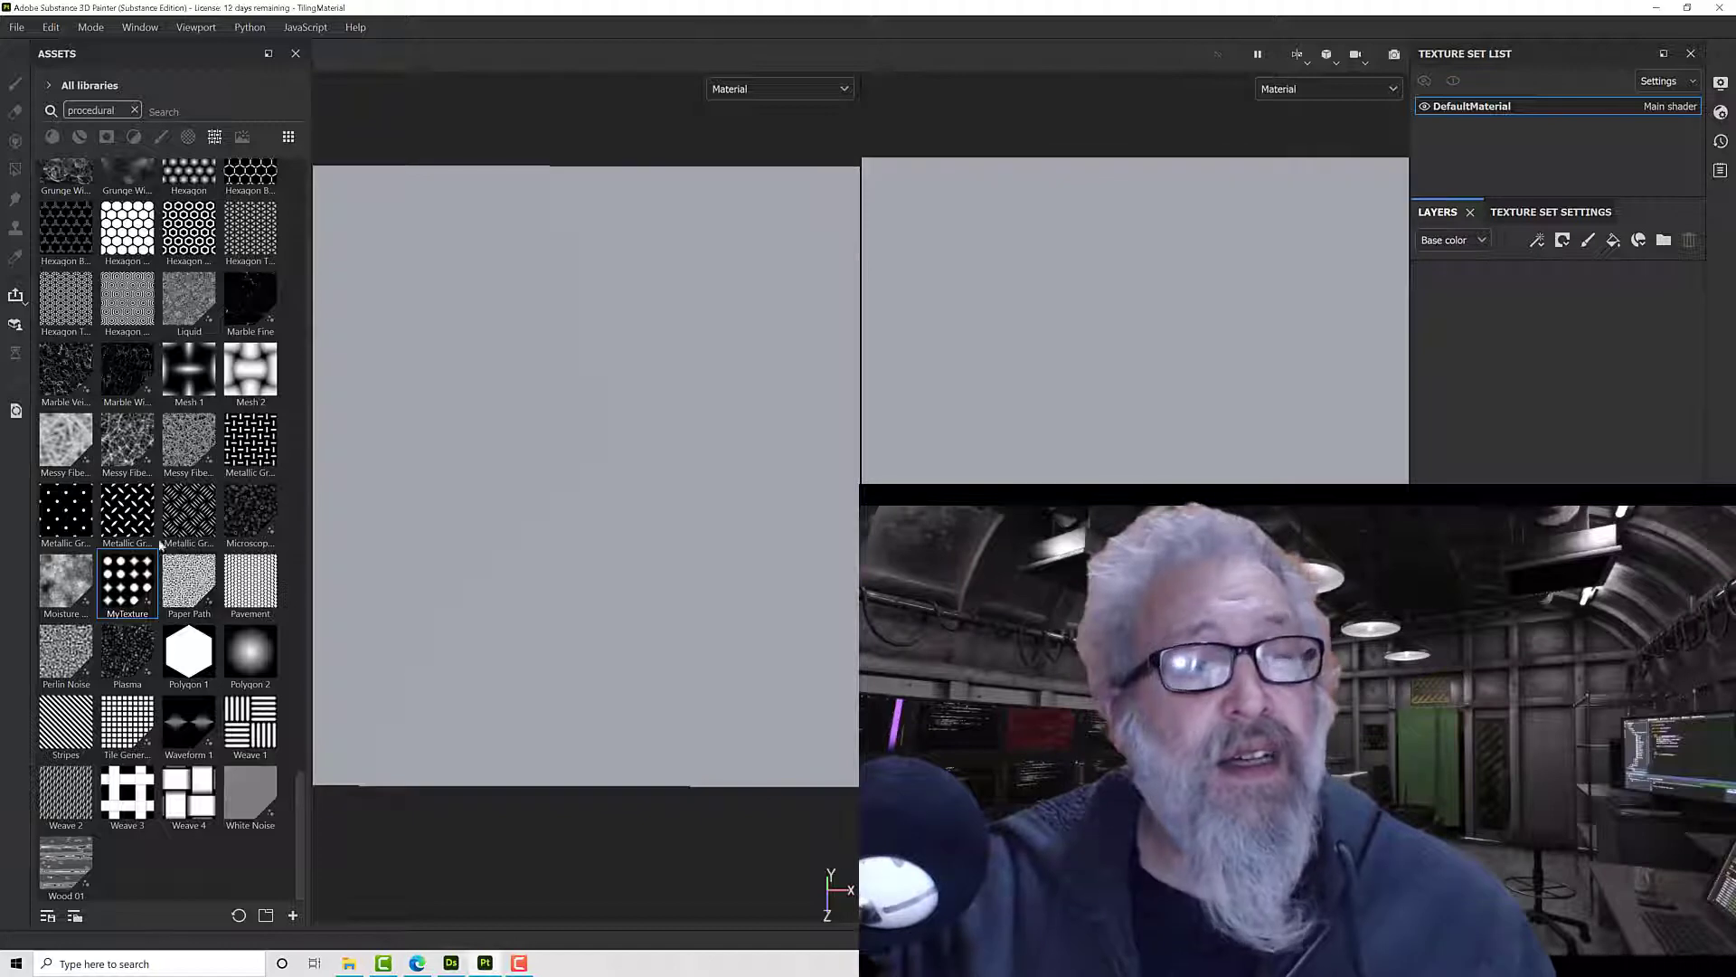
Step: Apply the MyTexture procedural to a new fill layer and raise its tile amounts to get a much denser pattern
left_click_drag(237, 561, 1494, 358)
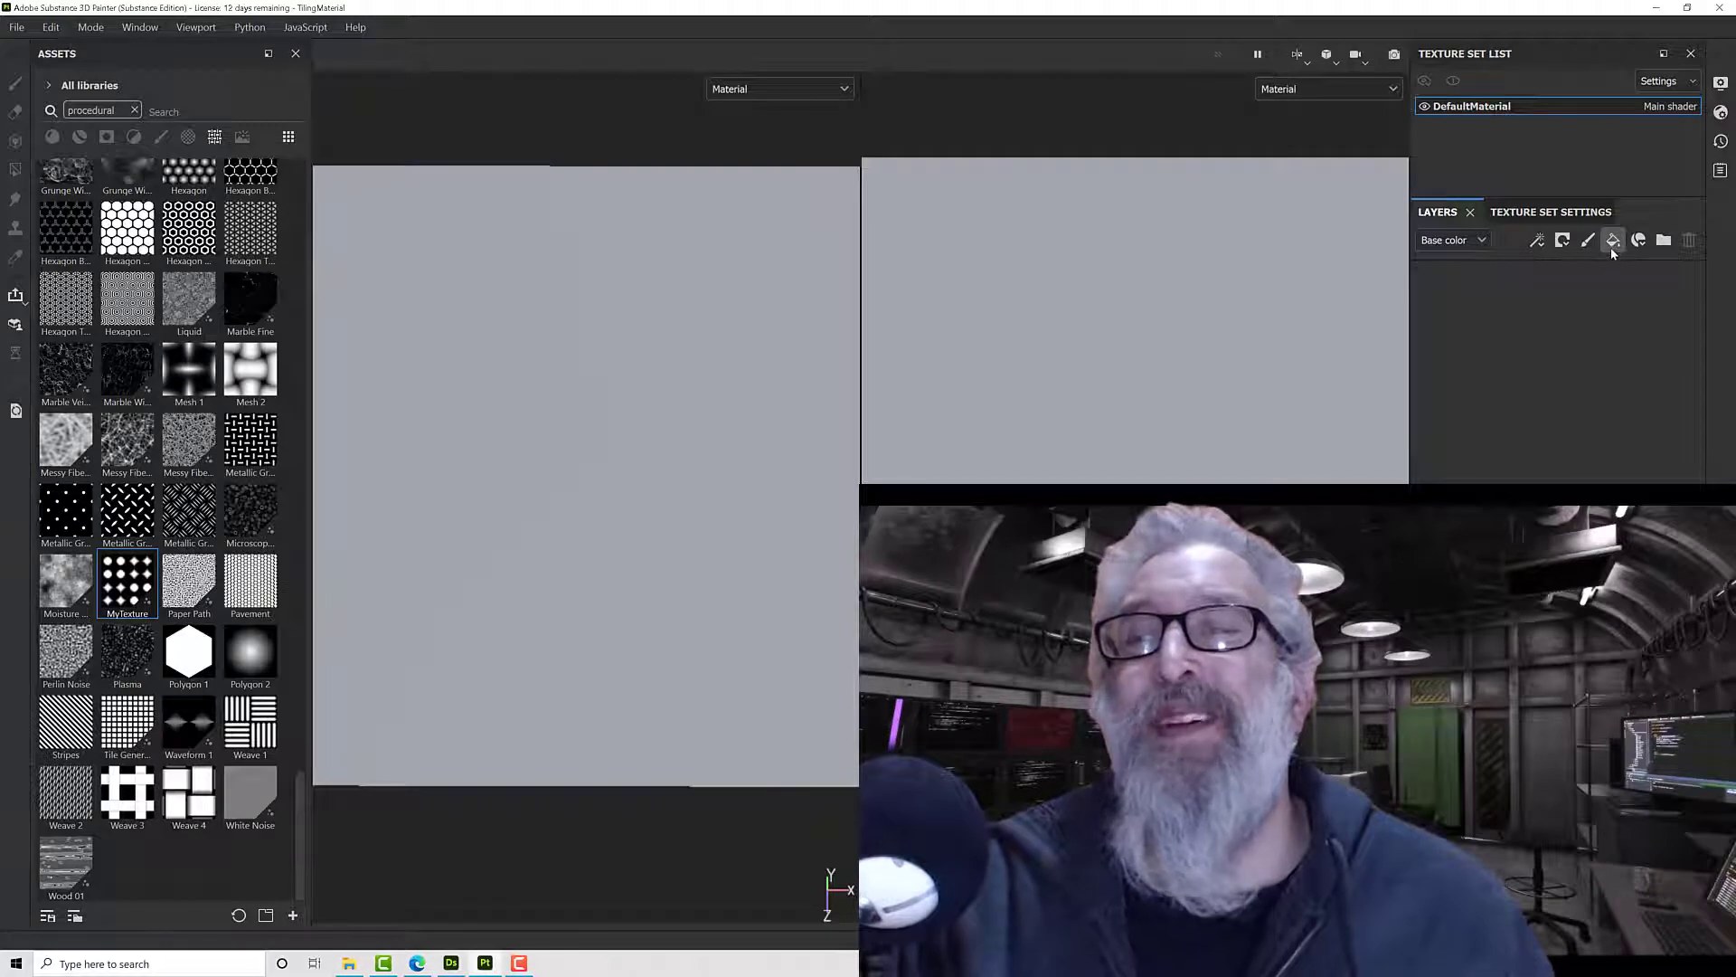
left_click(1612, 241)
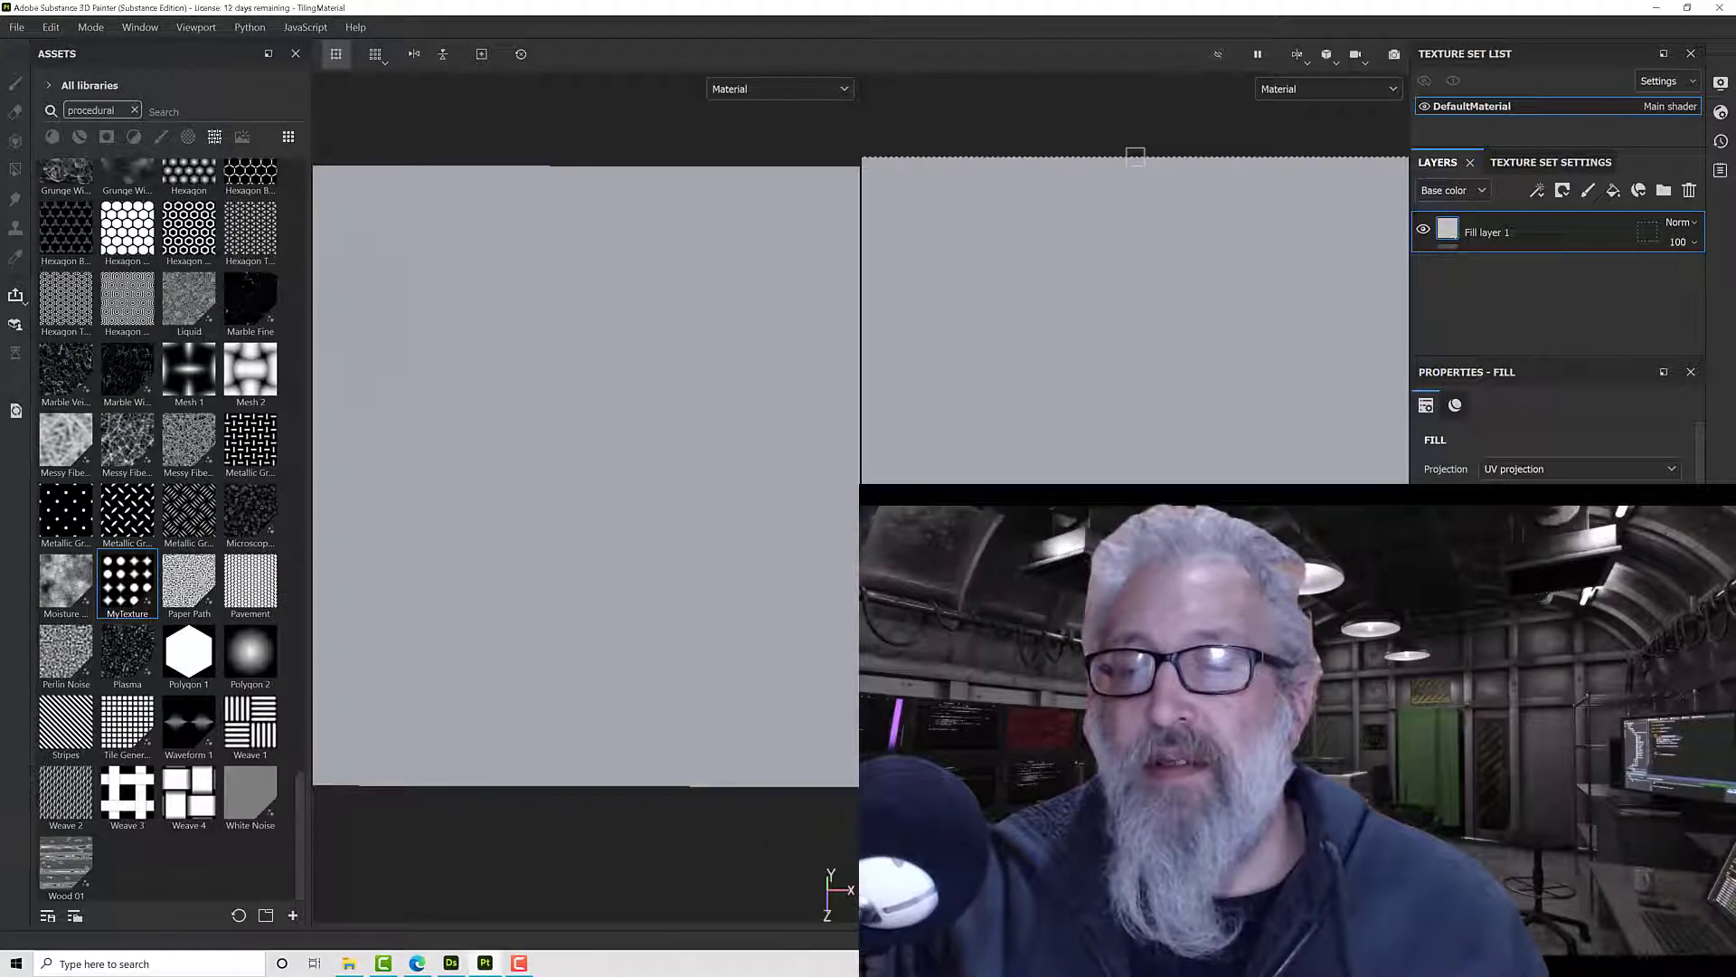
left_click_drag(127, 583, 378, 469)
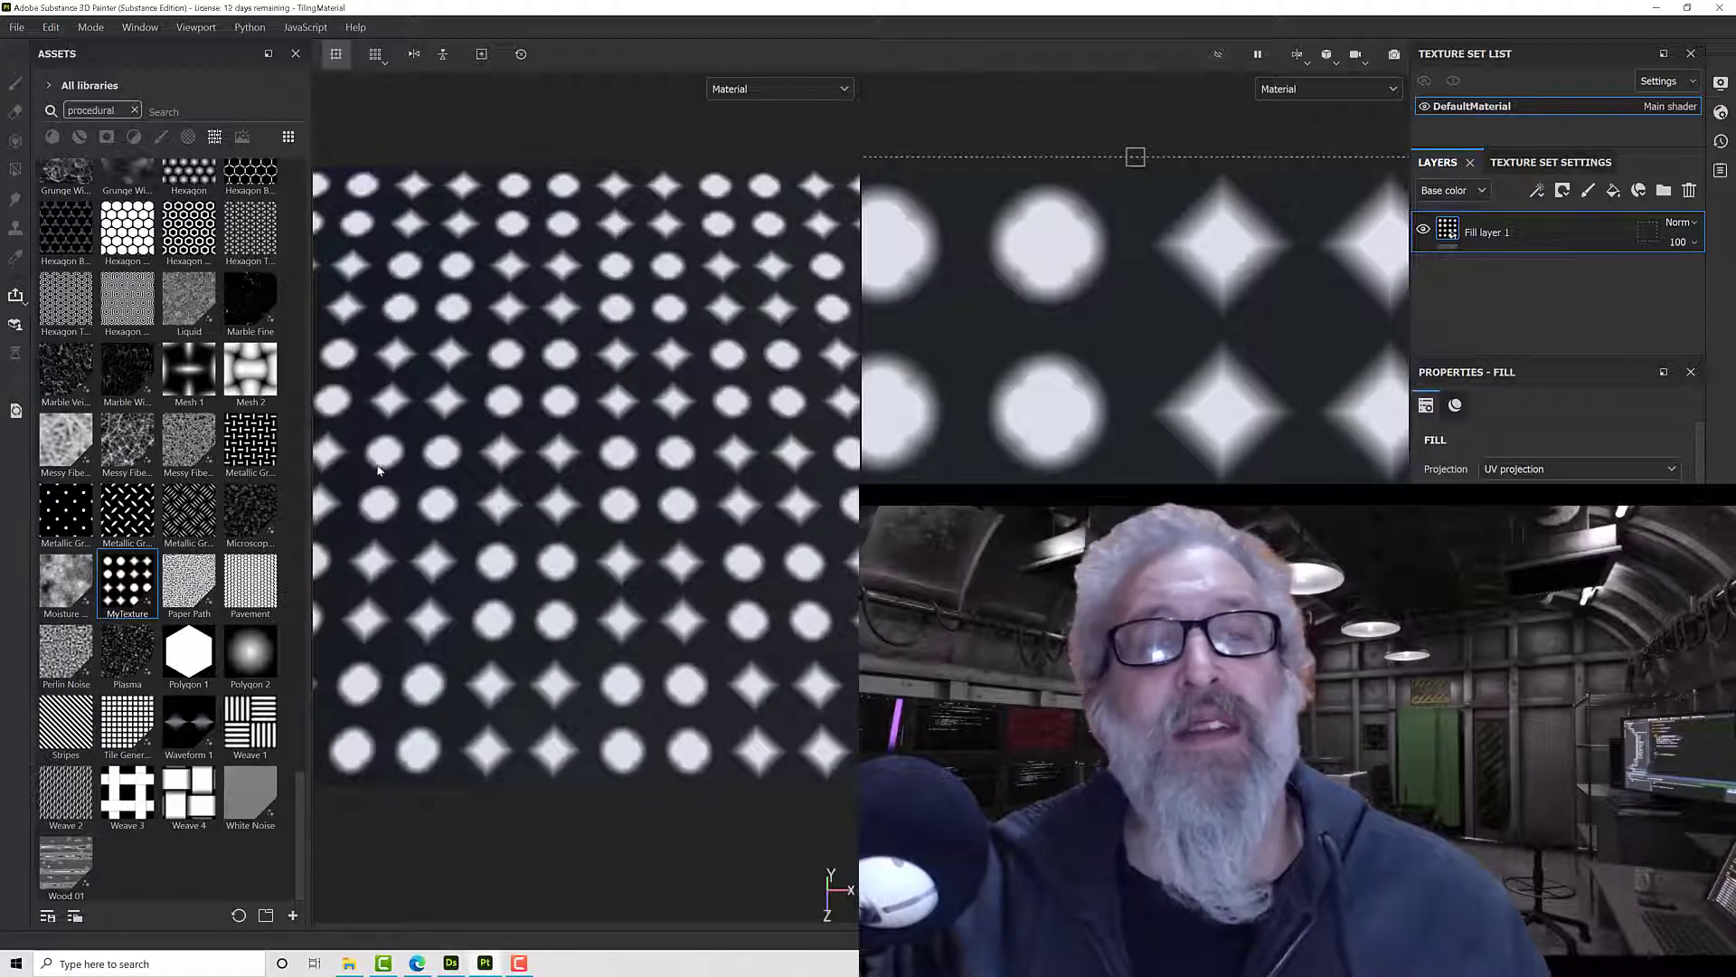
scroll(378, 469, "down", 3)
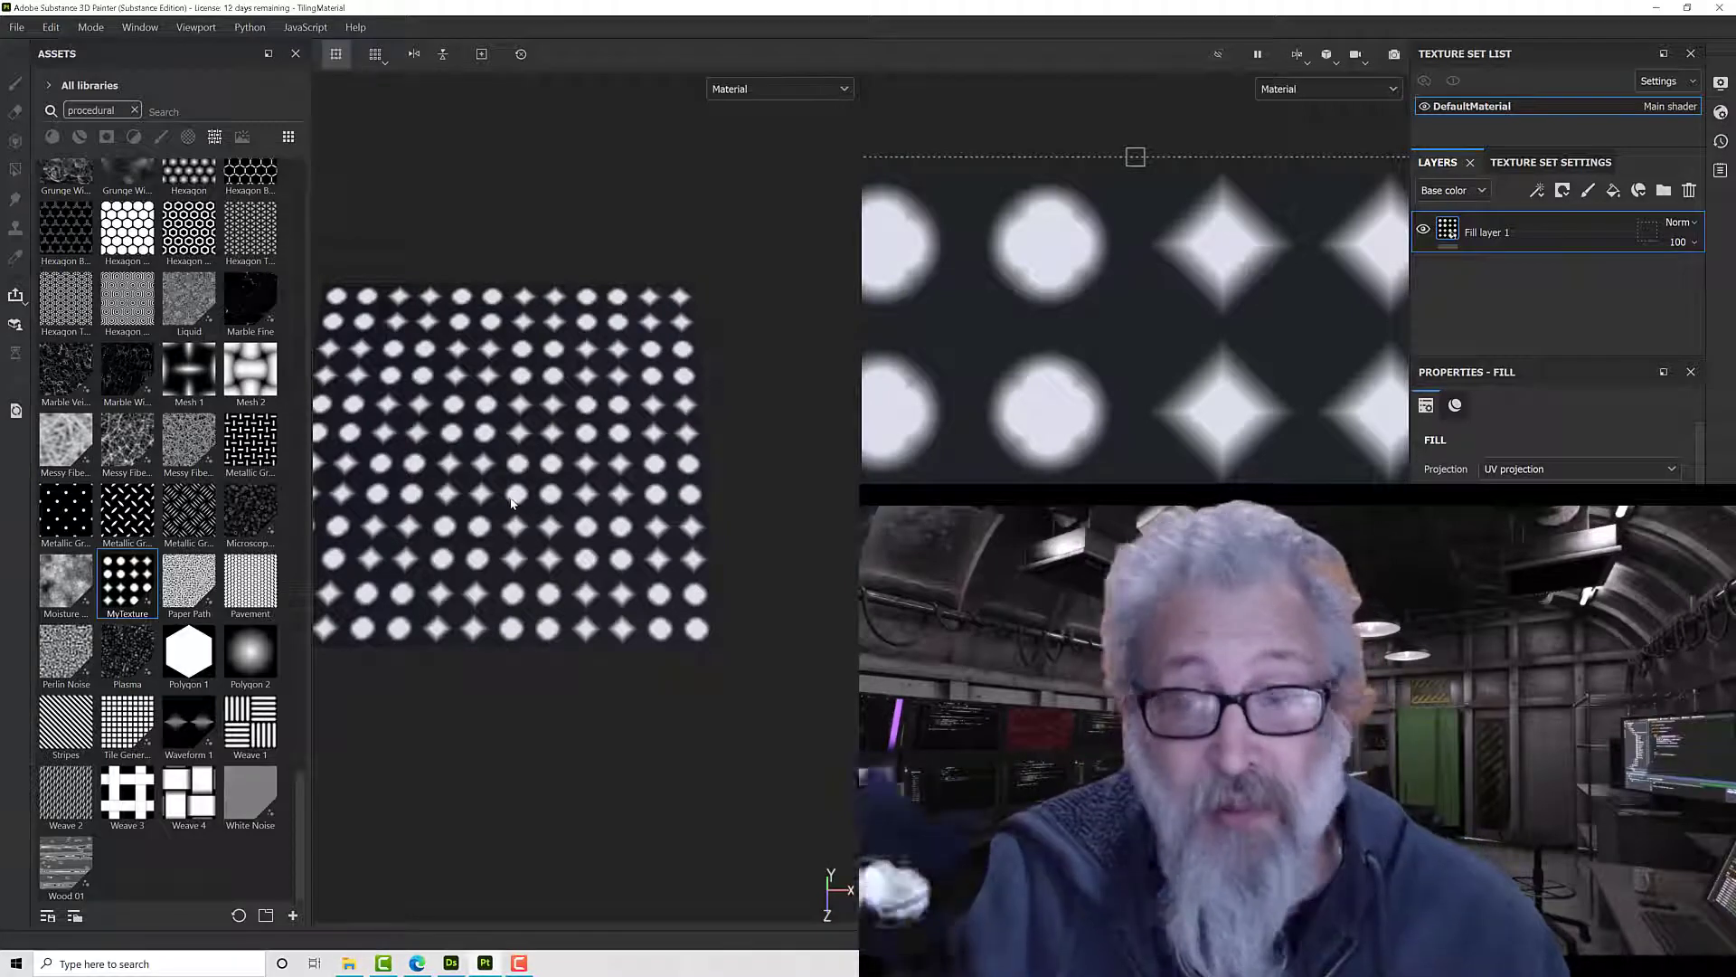
scroll(1556, 452, "down", 3)
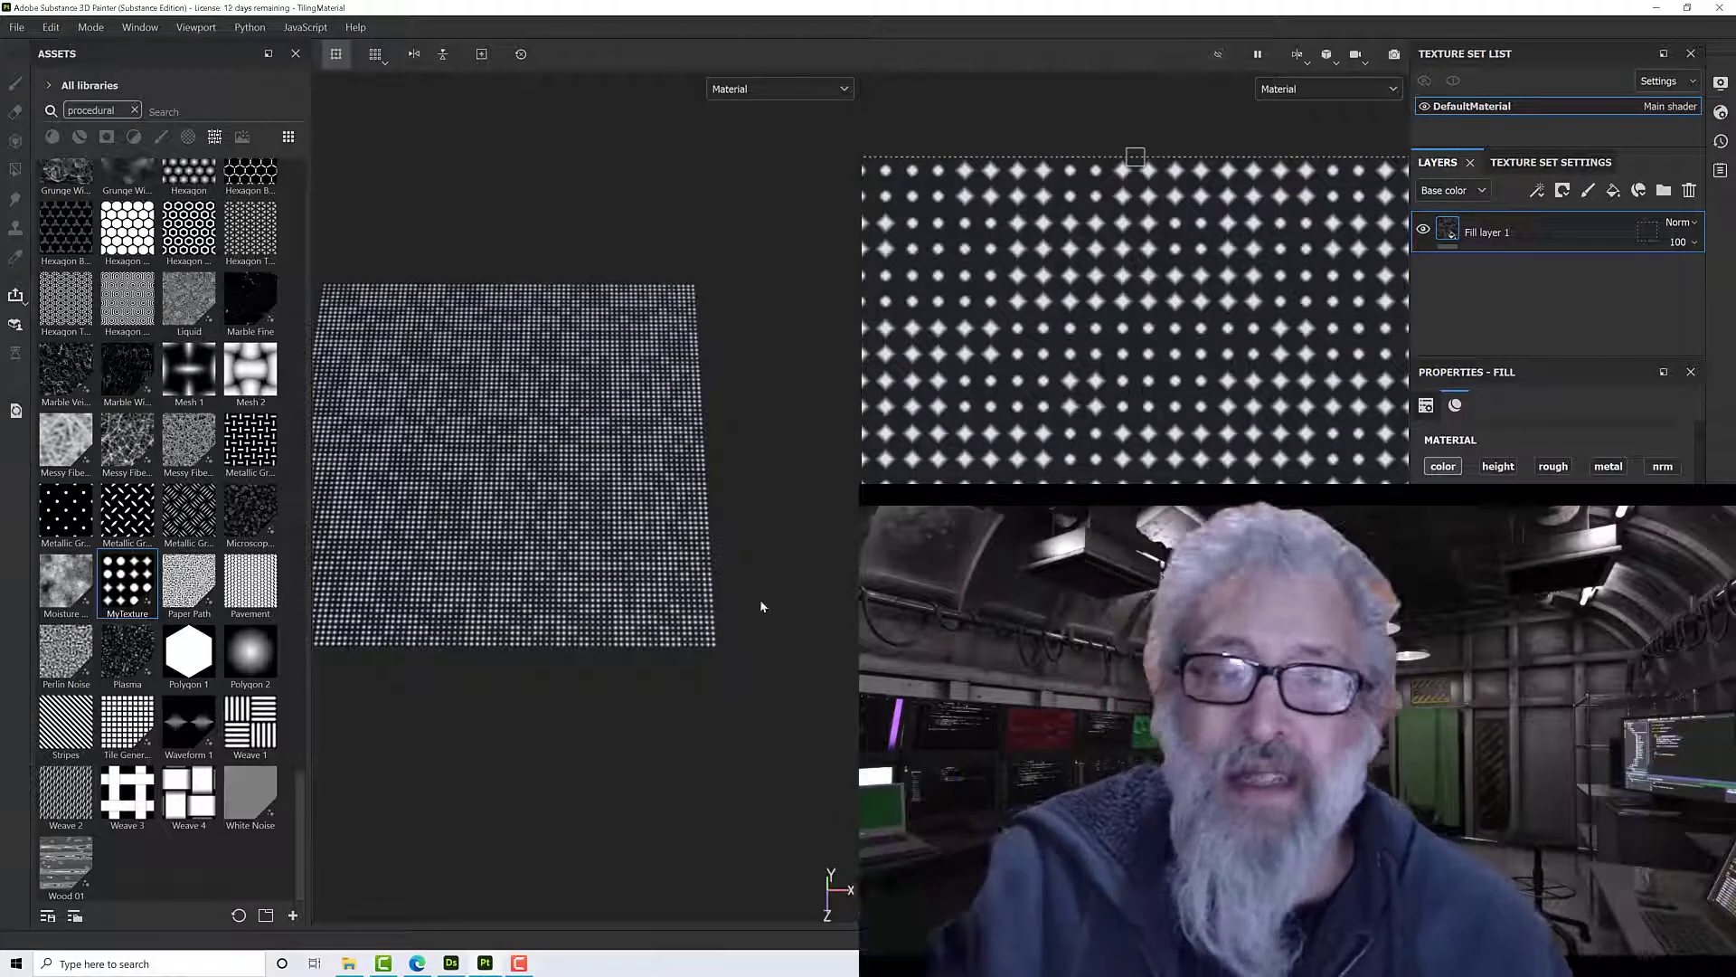
Step: Switch to Substance 3D Designer and adjust the Tile Generator node to arrange its circles and diamonds in separate rows
key("alt+Tab")
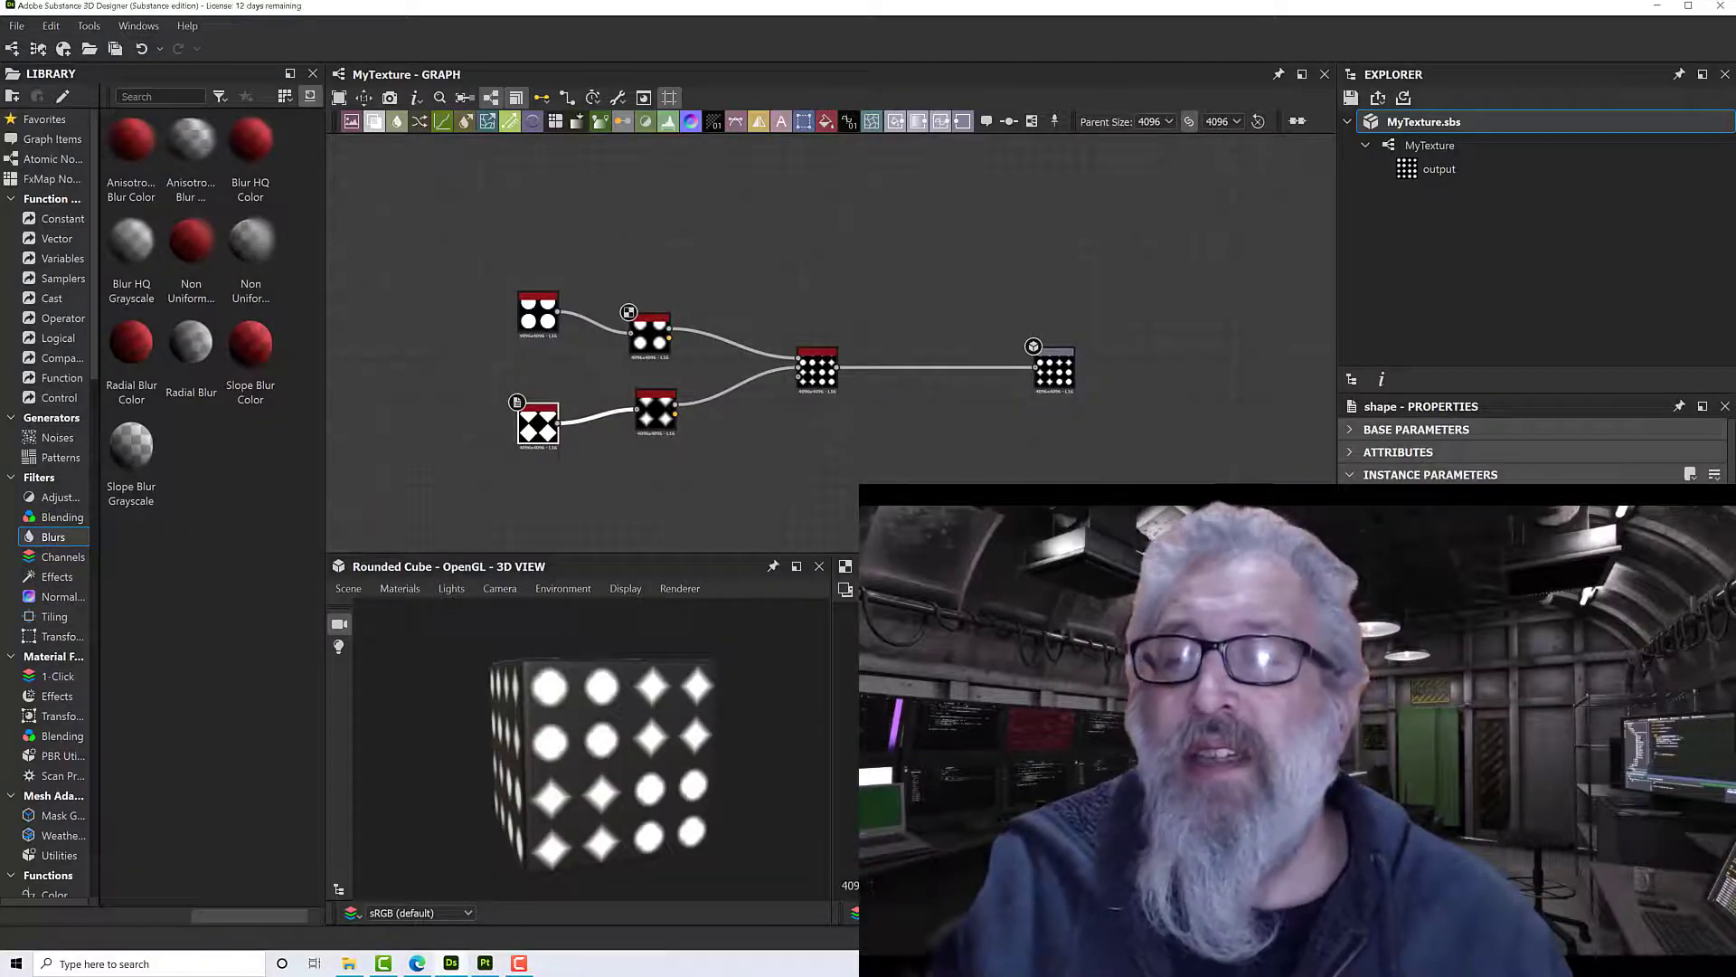
left_click(814, 373)
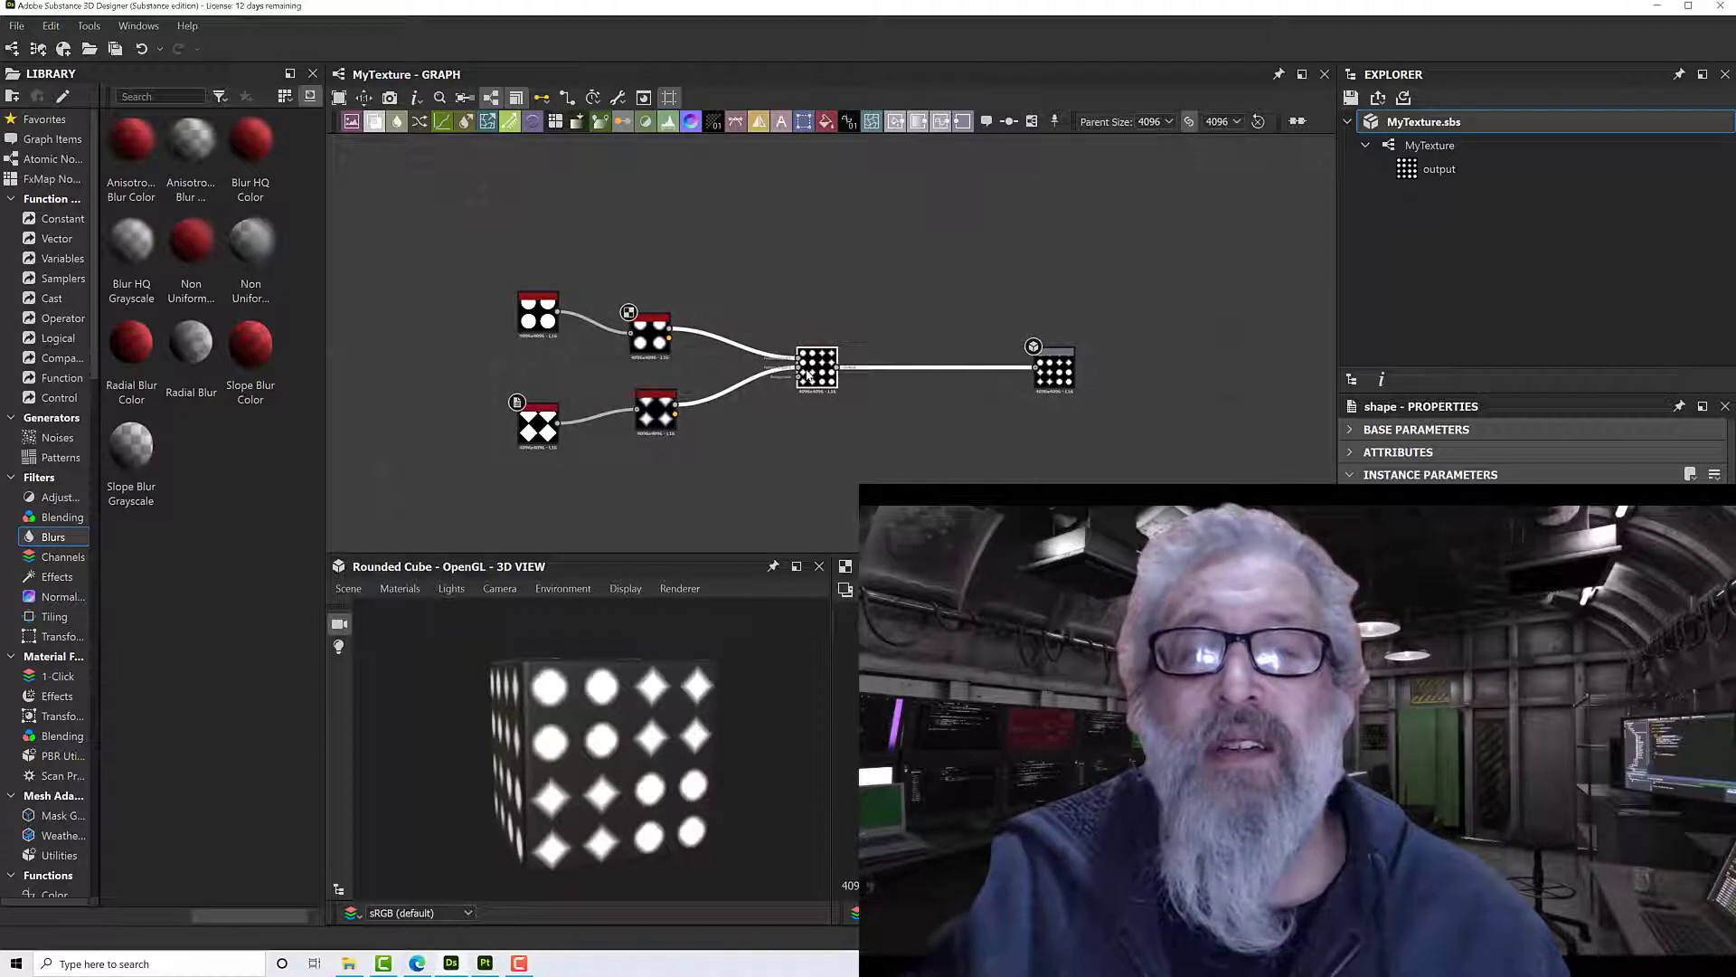
key("f")
scroll(811, 381, "up", 2)
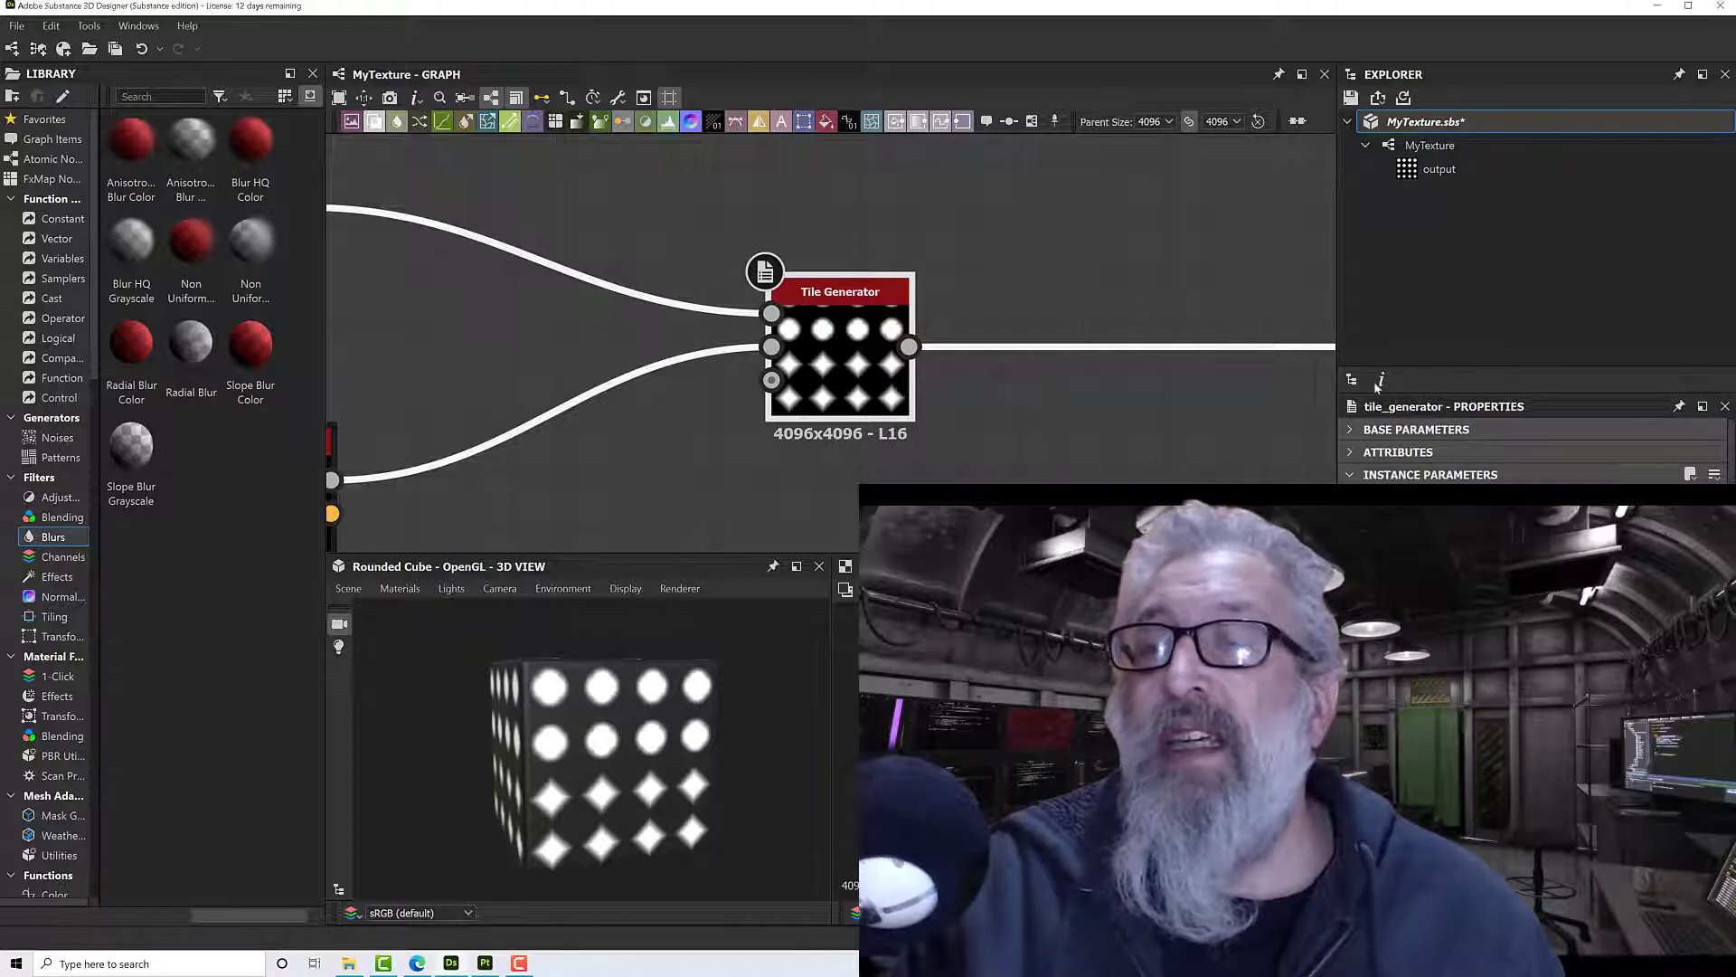
Step: Increase the MyTexture graph's exposed tile amounts to 8 across and 10 down in its input parameters
left_click(1076, 289)
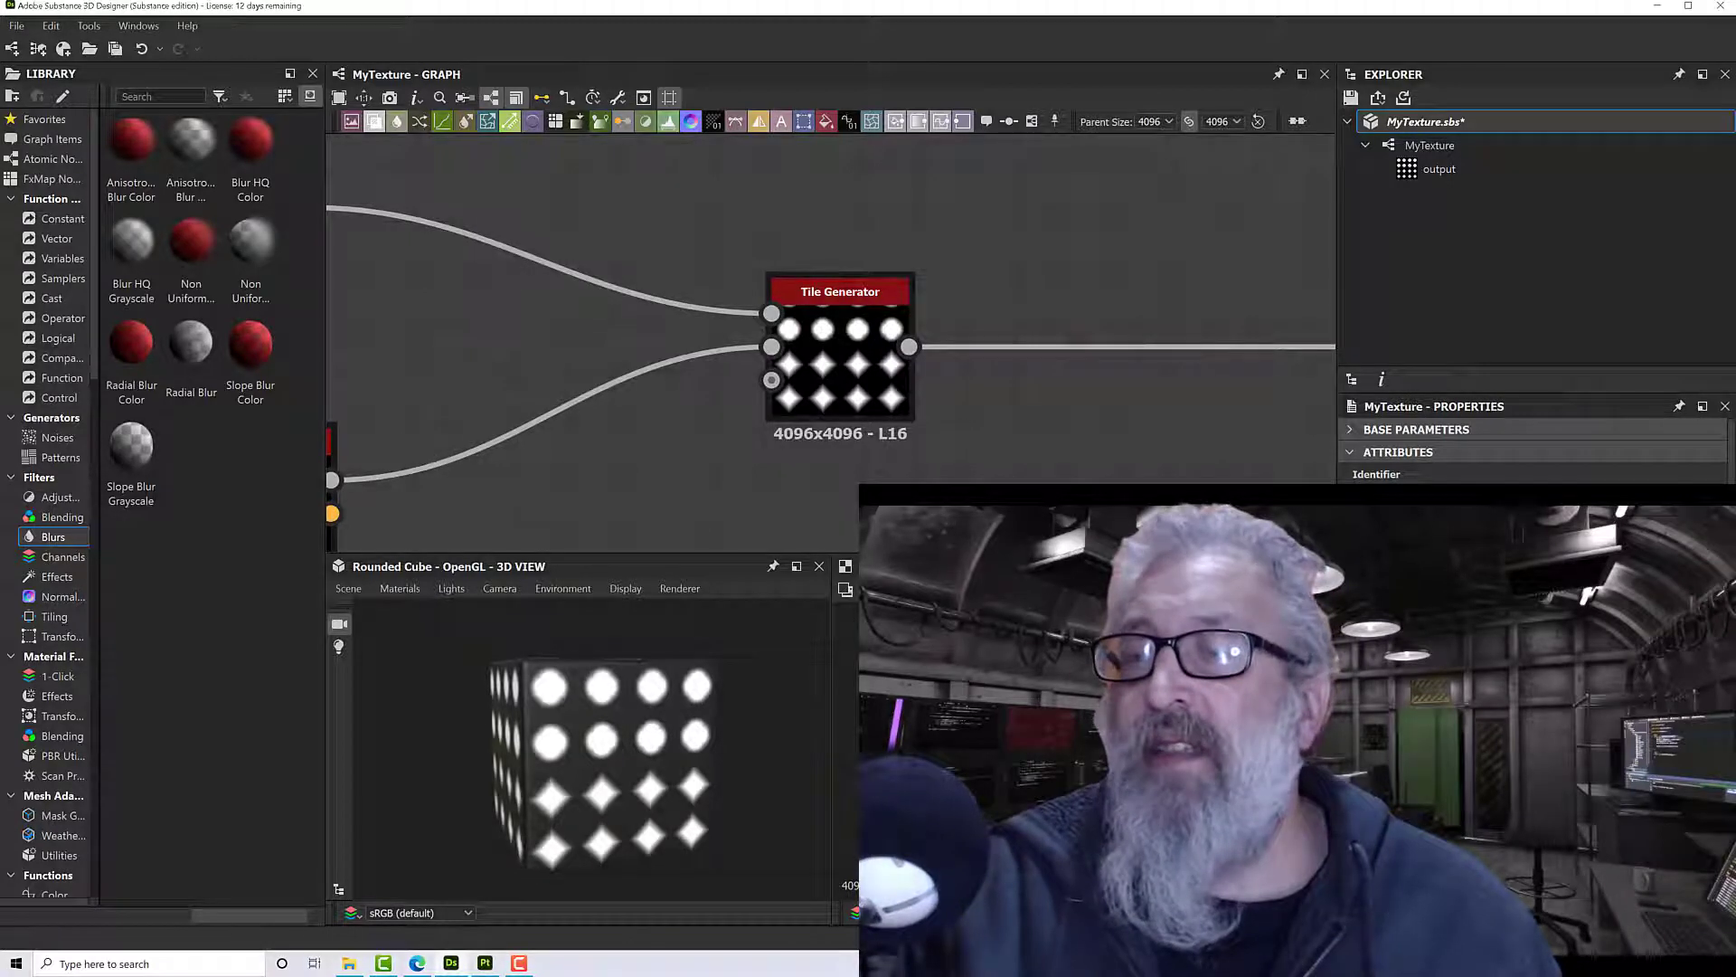
scroll(1537, 452, "down", 5)
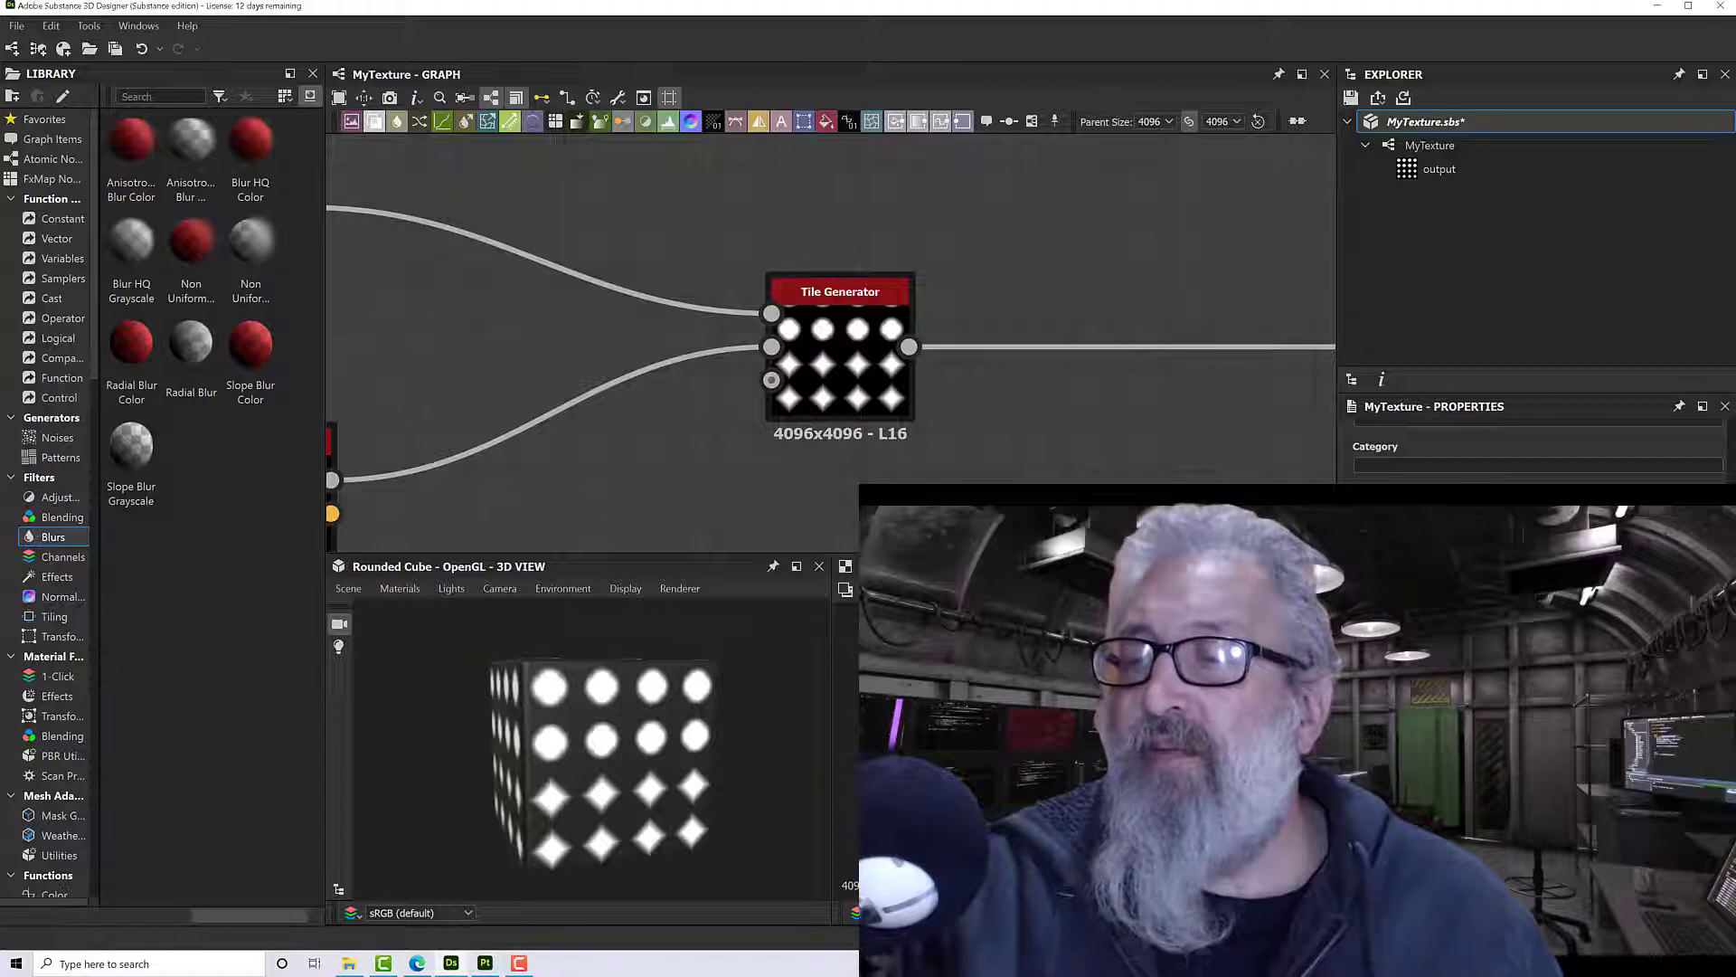
scroll(1537, 448, "down", 2)
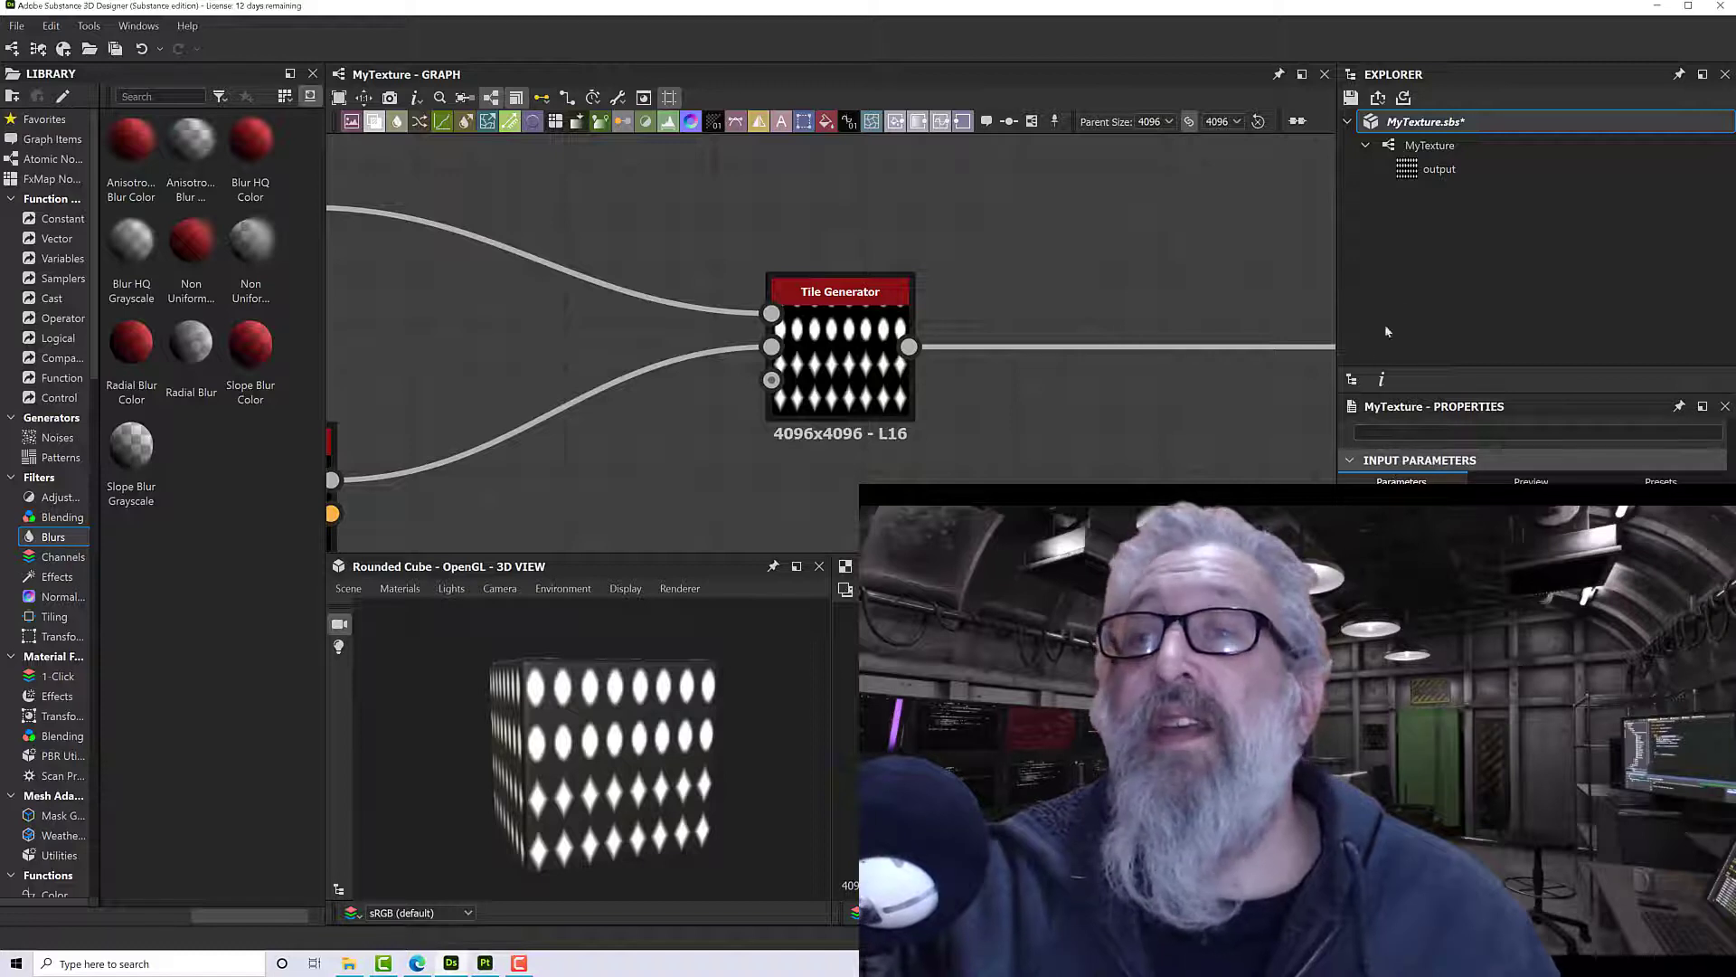
scroll(1392, 463, "down", 3)
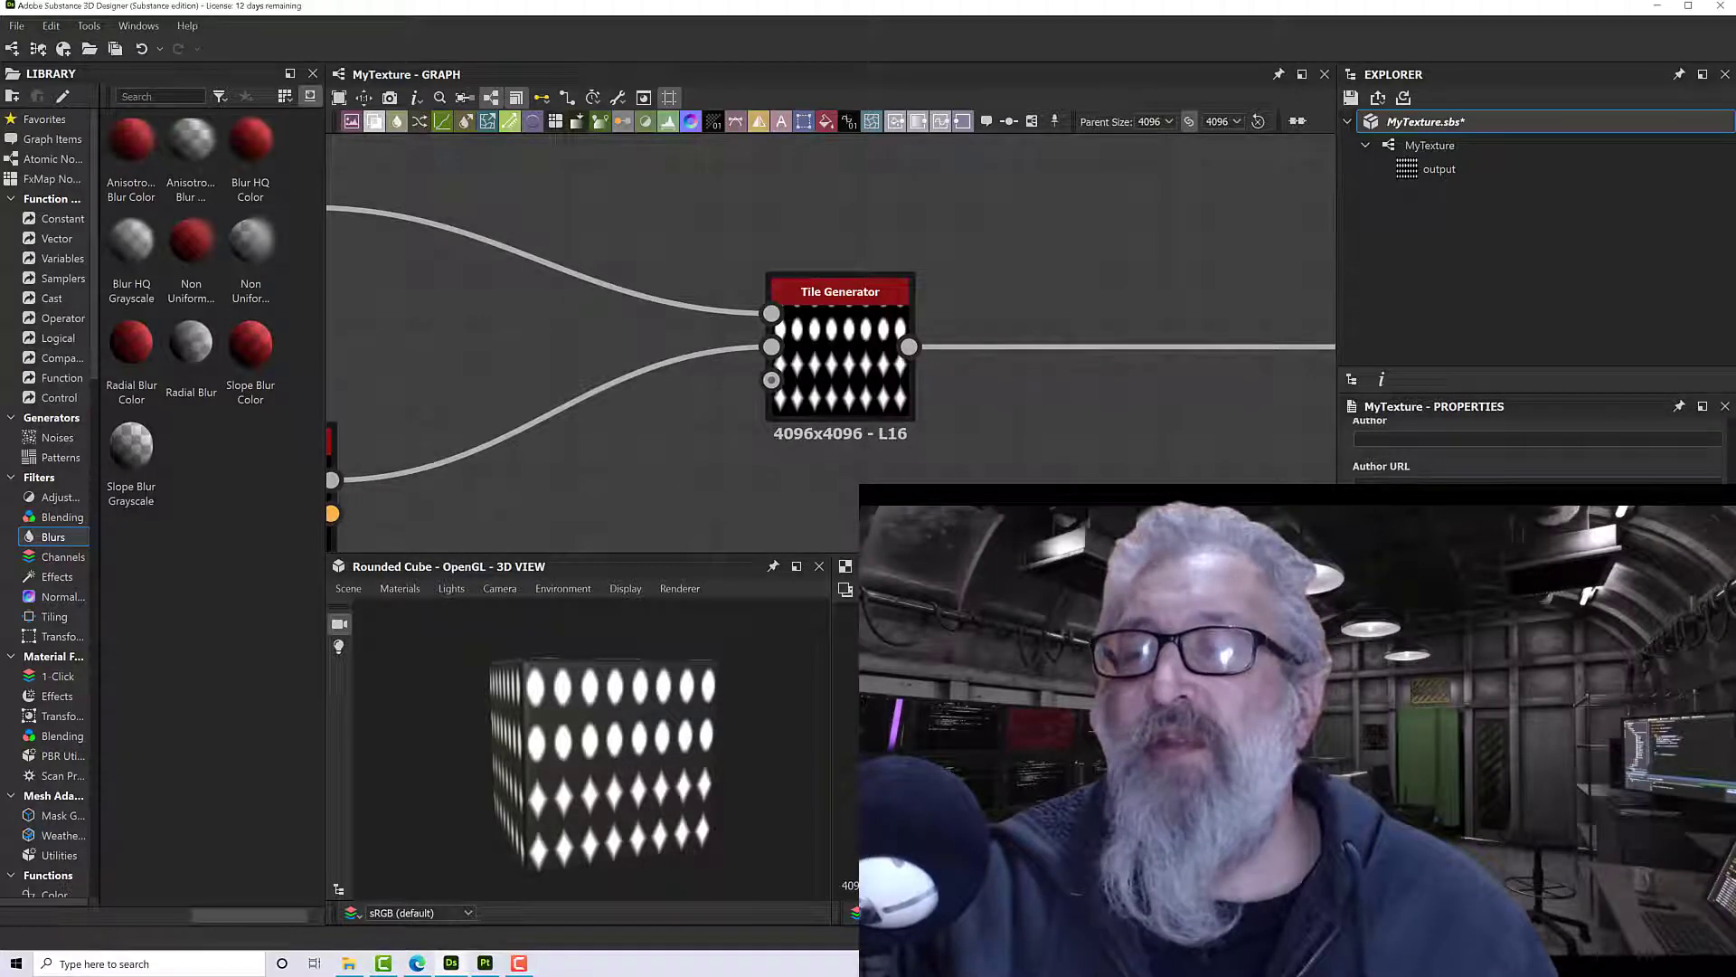
scroll(1538, 448, "down", 2)
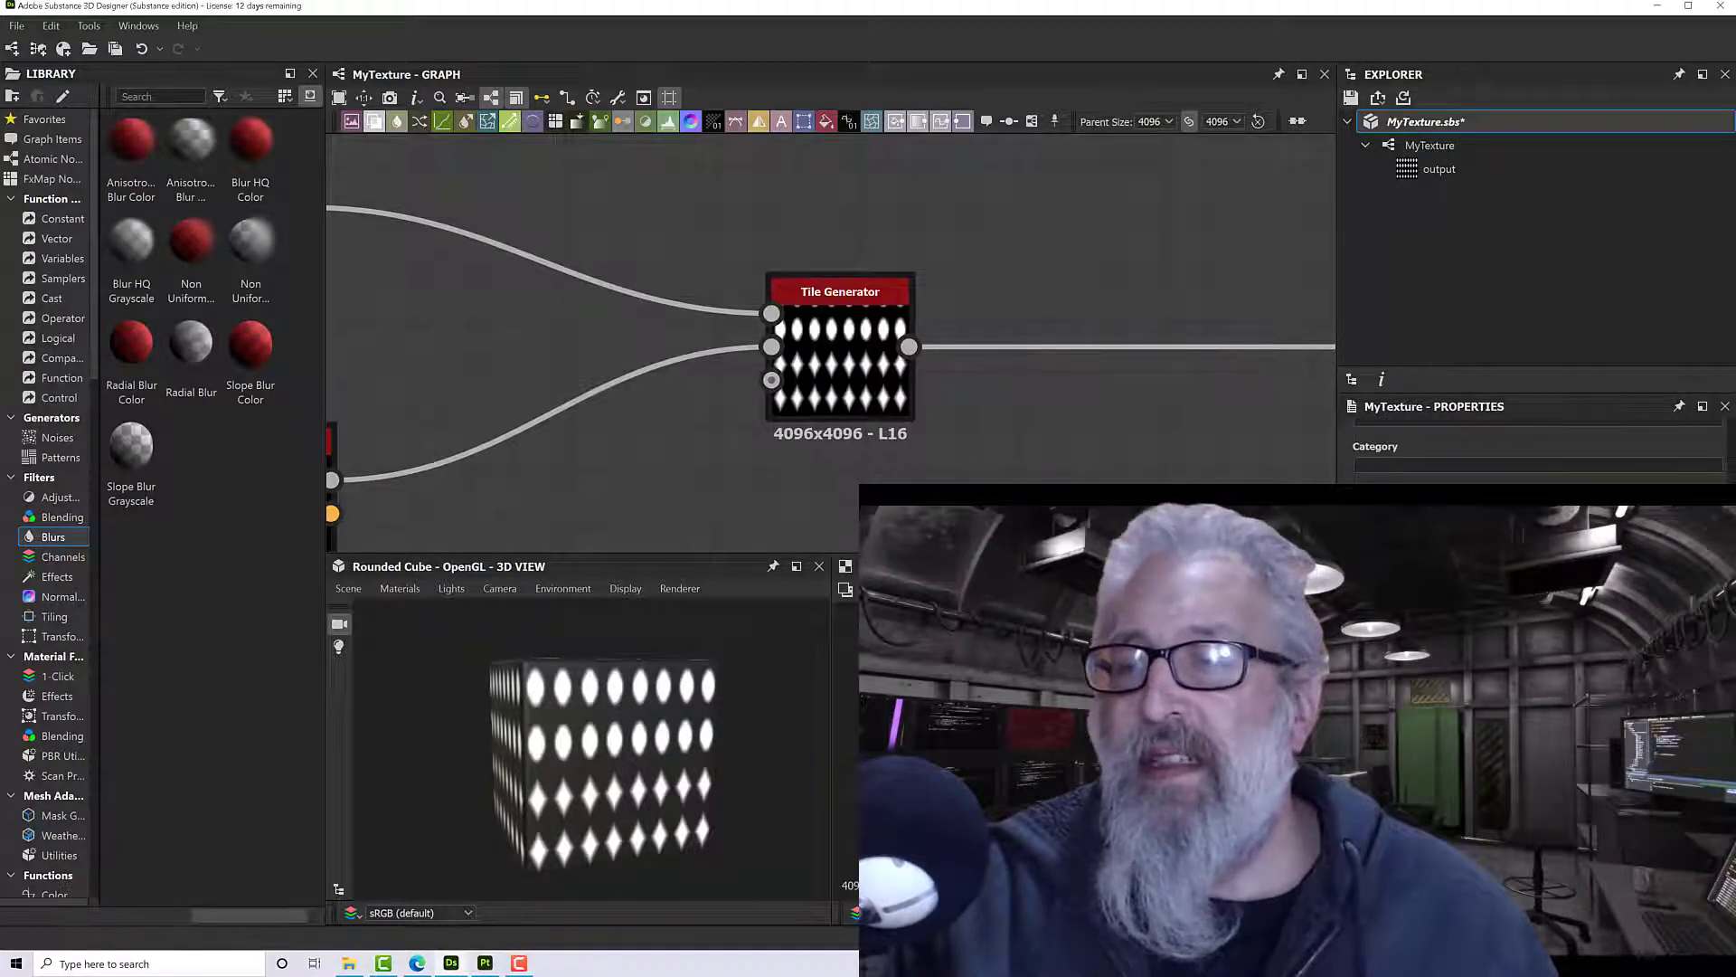
scroll(1538, 448, "up", 5)
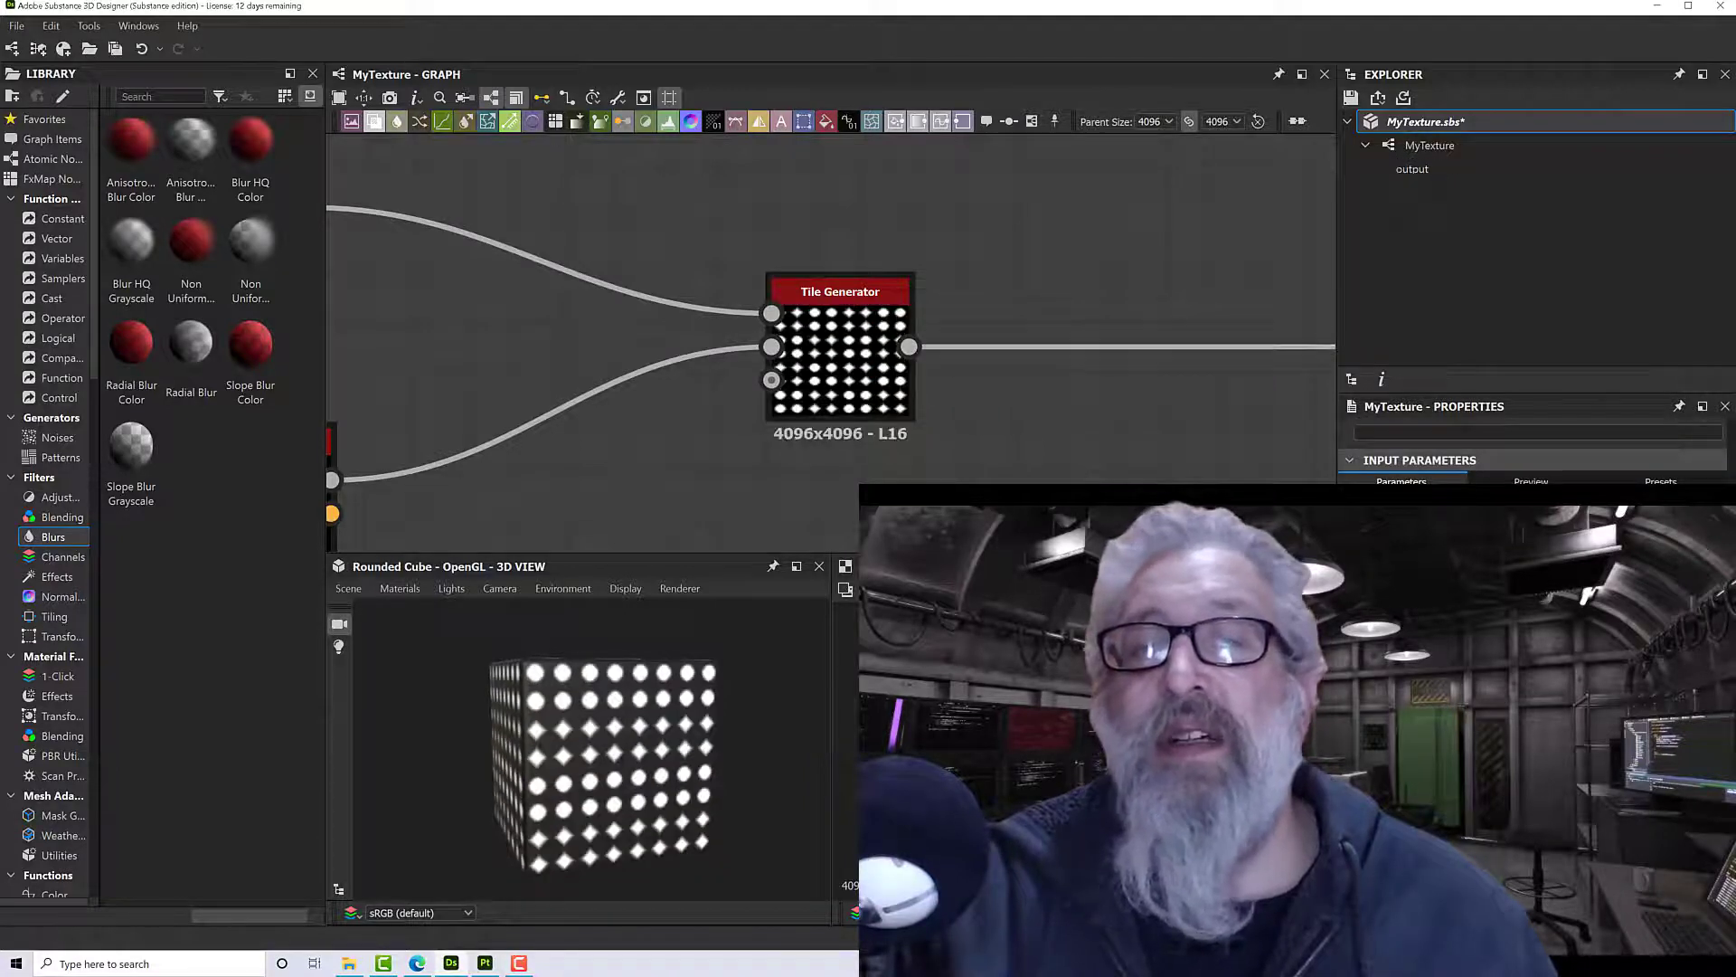
scroll(769, 769, "down", 2)
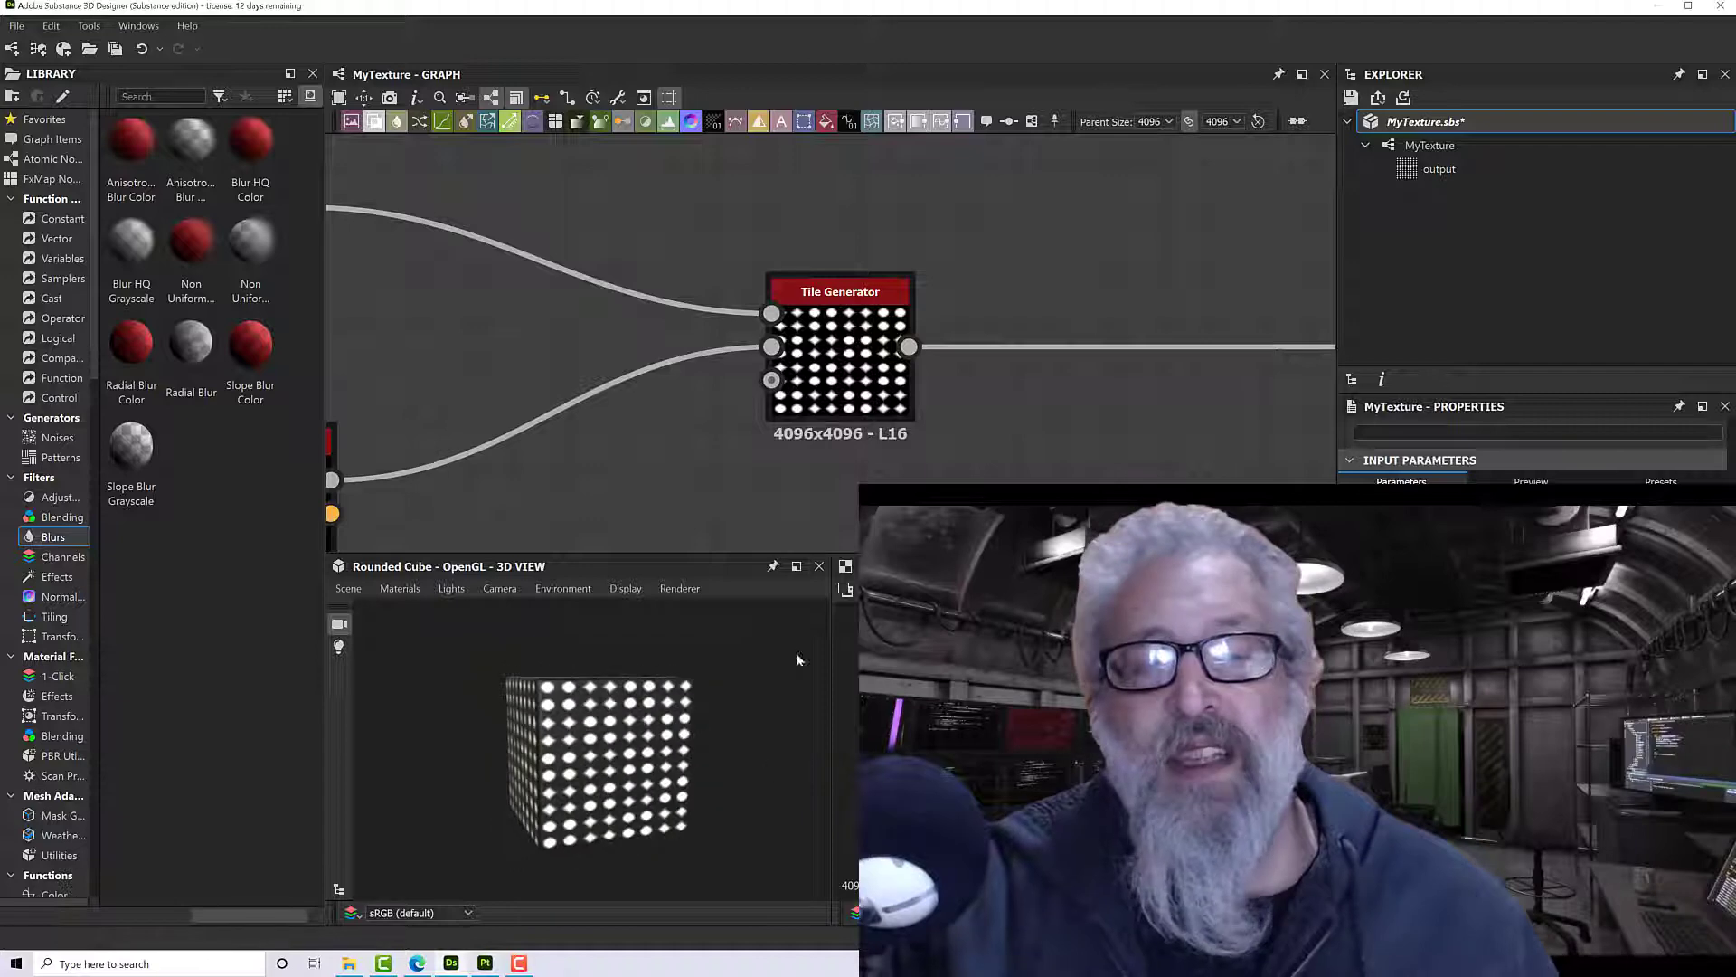
scroll(841, 353, "up", 4)
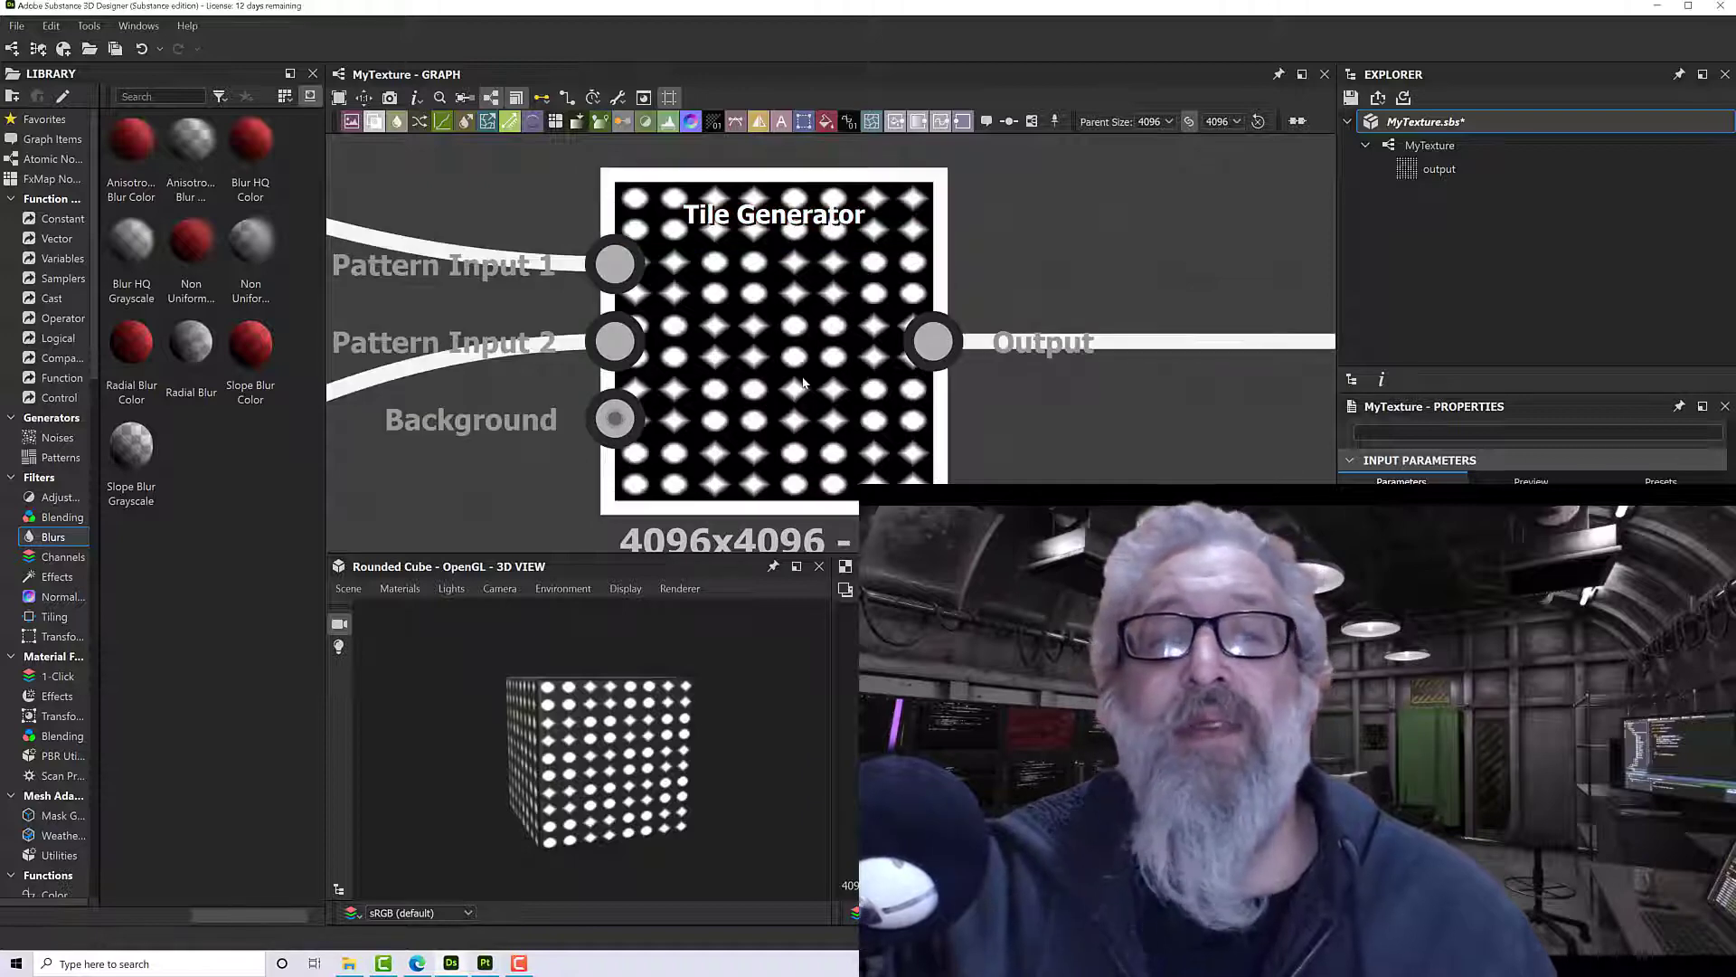
Step: Vary the distribution of circles and diamonds in the Tile Generator node's instance parameters
left_click(773, 214)
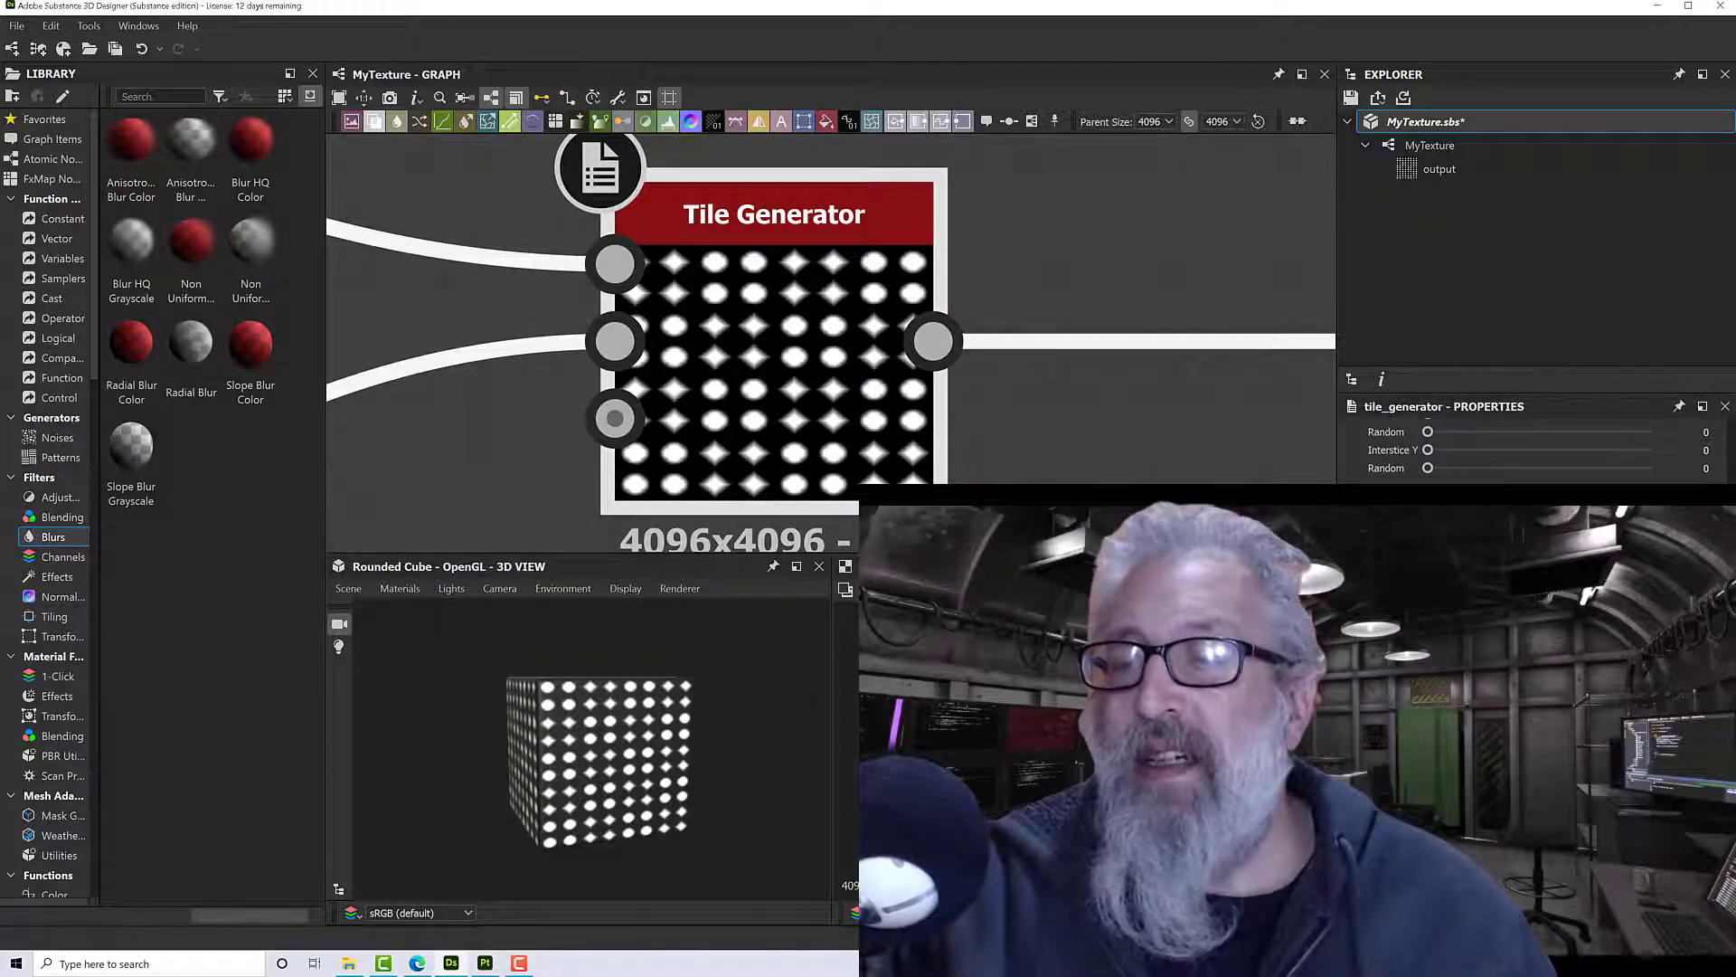
scroll(1537, 448, "down", 5)
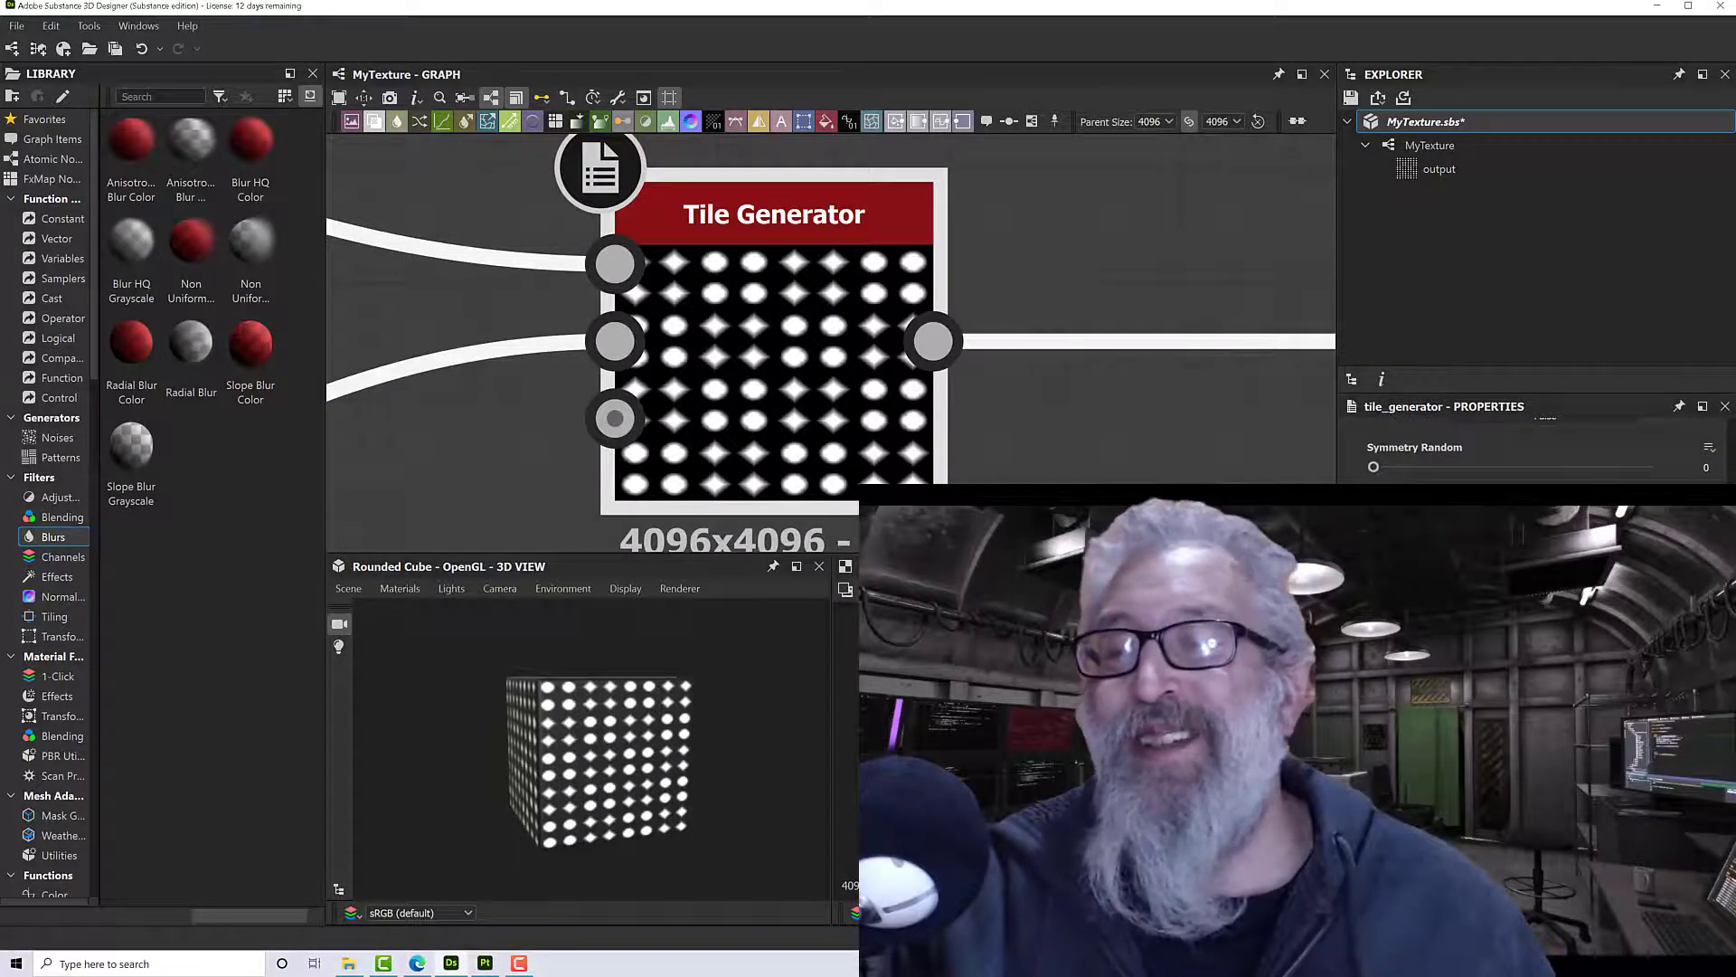
scroll(1537, 448, "up", 10)
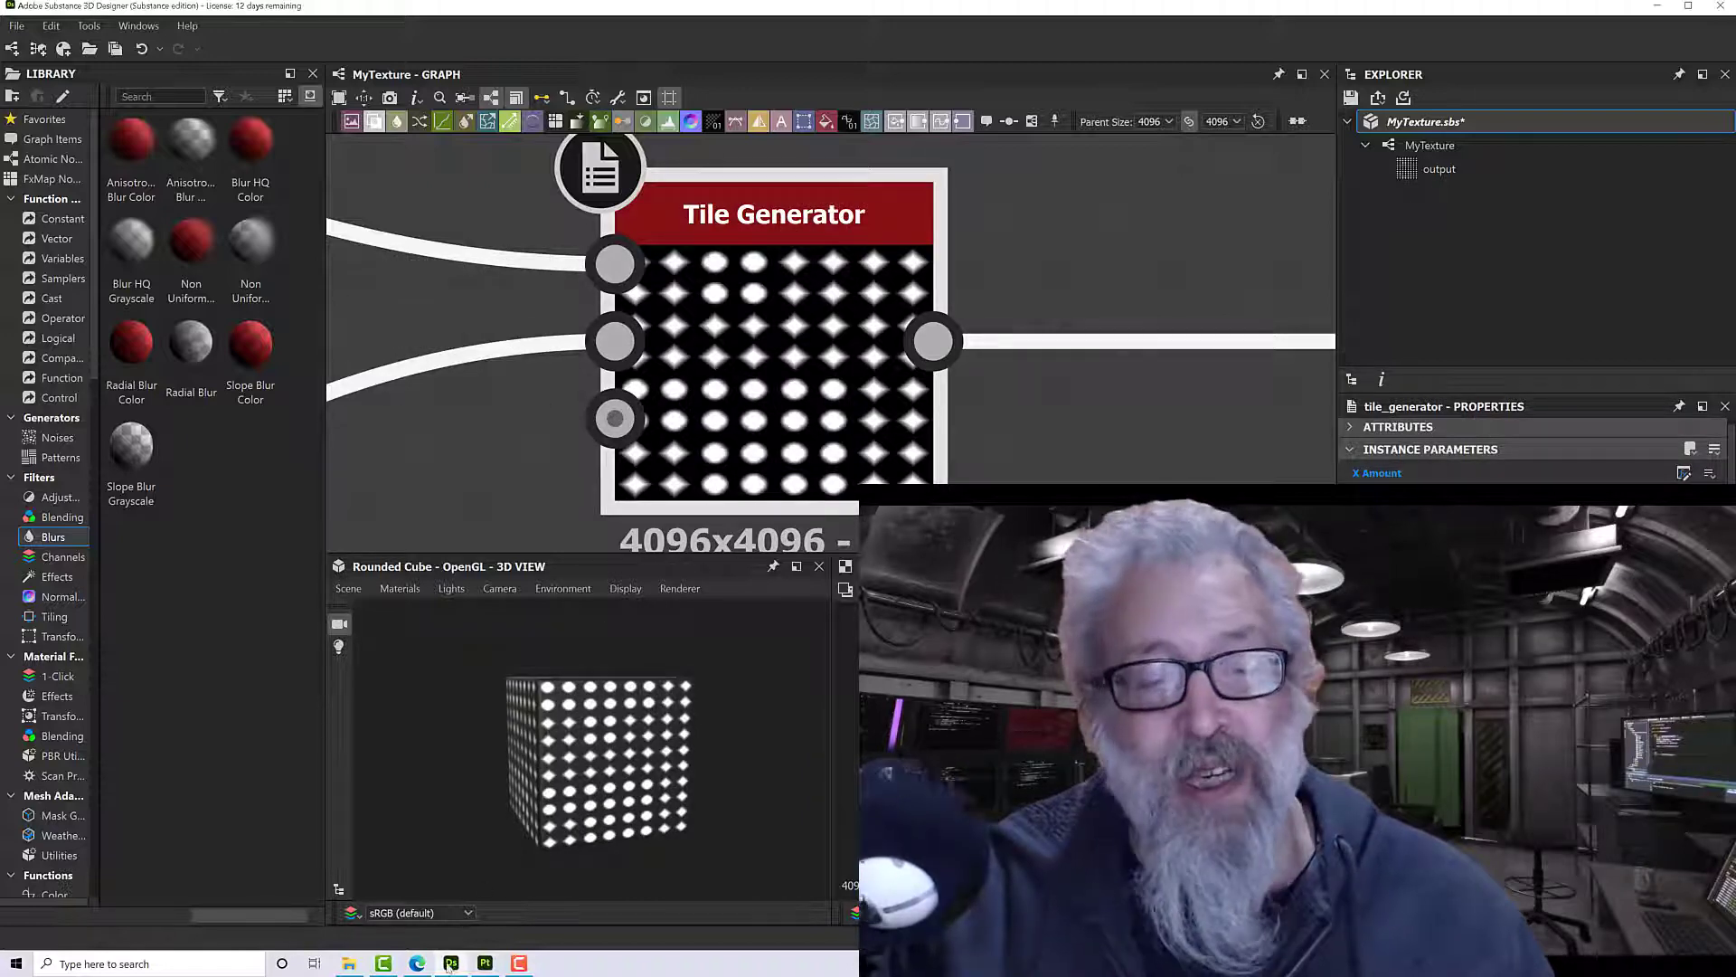
Step: Switch back to Substance 3D Painter and inspect the MyTexture fill on the plane from different distances and angles
left_click(485, 964)
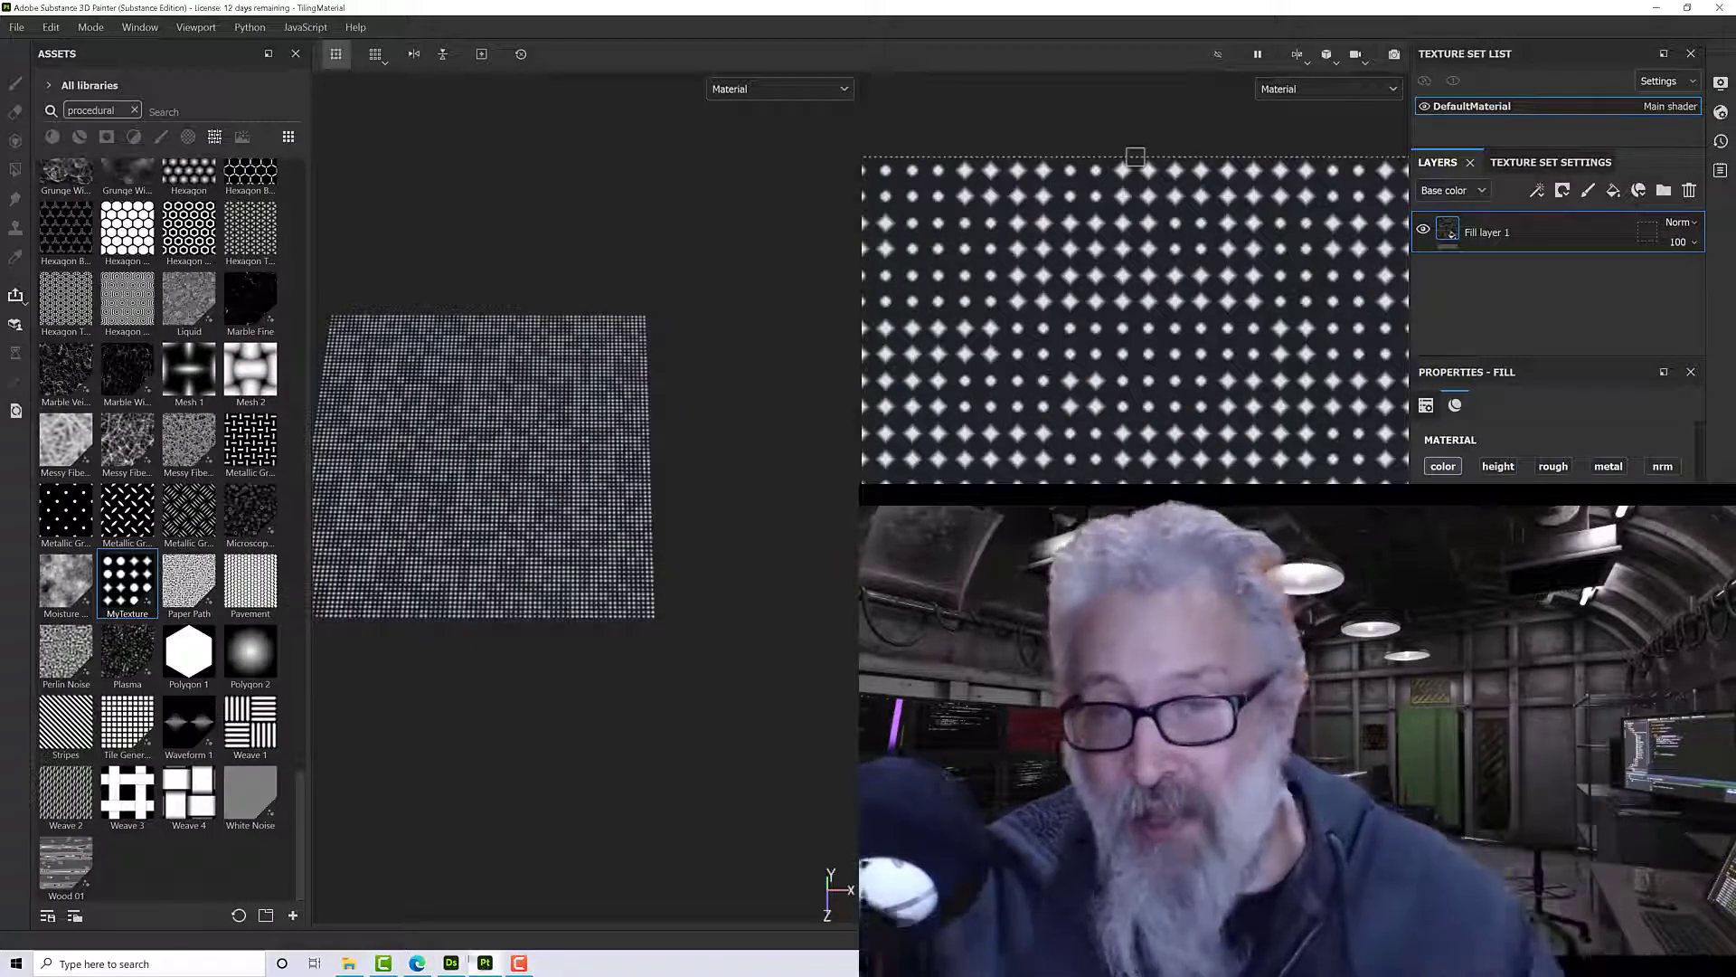
scroll(467, 554, "up", 2)
left_click_drag(467, 555, 643, 505, "alt")
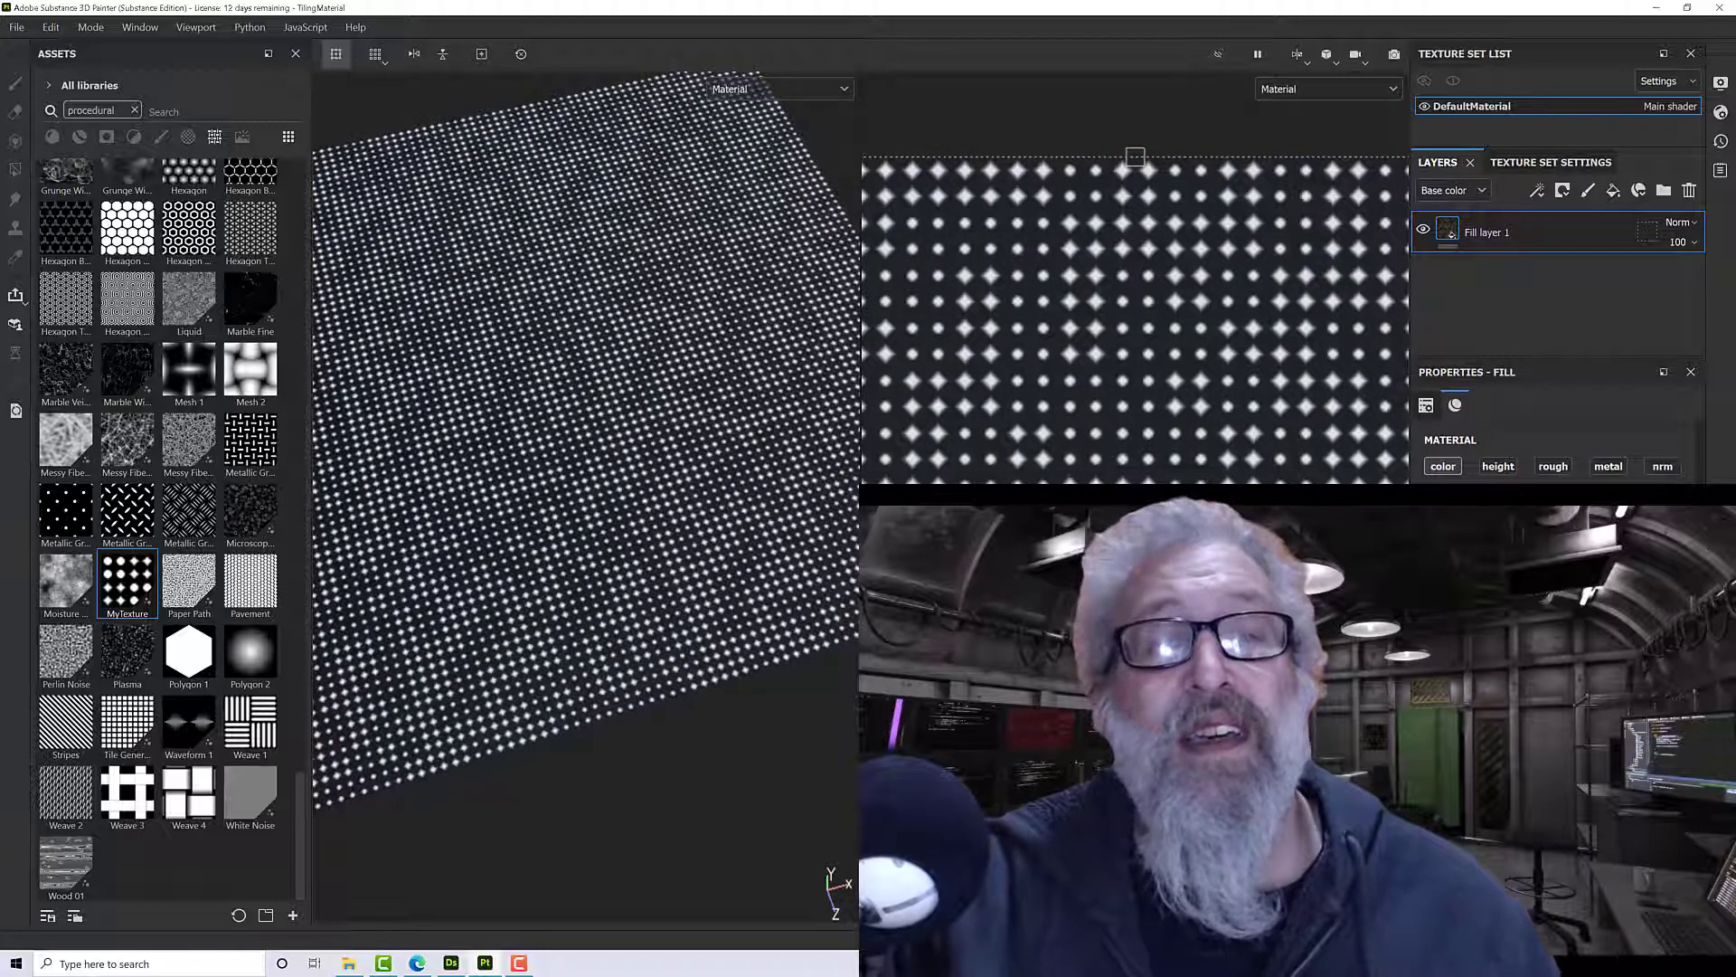
scroll(472, 515, "down", 3)
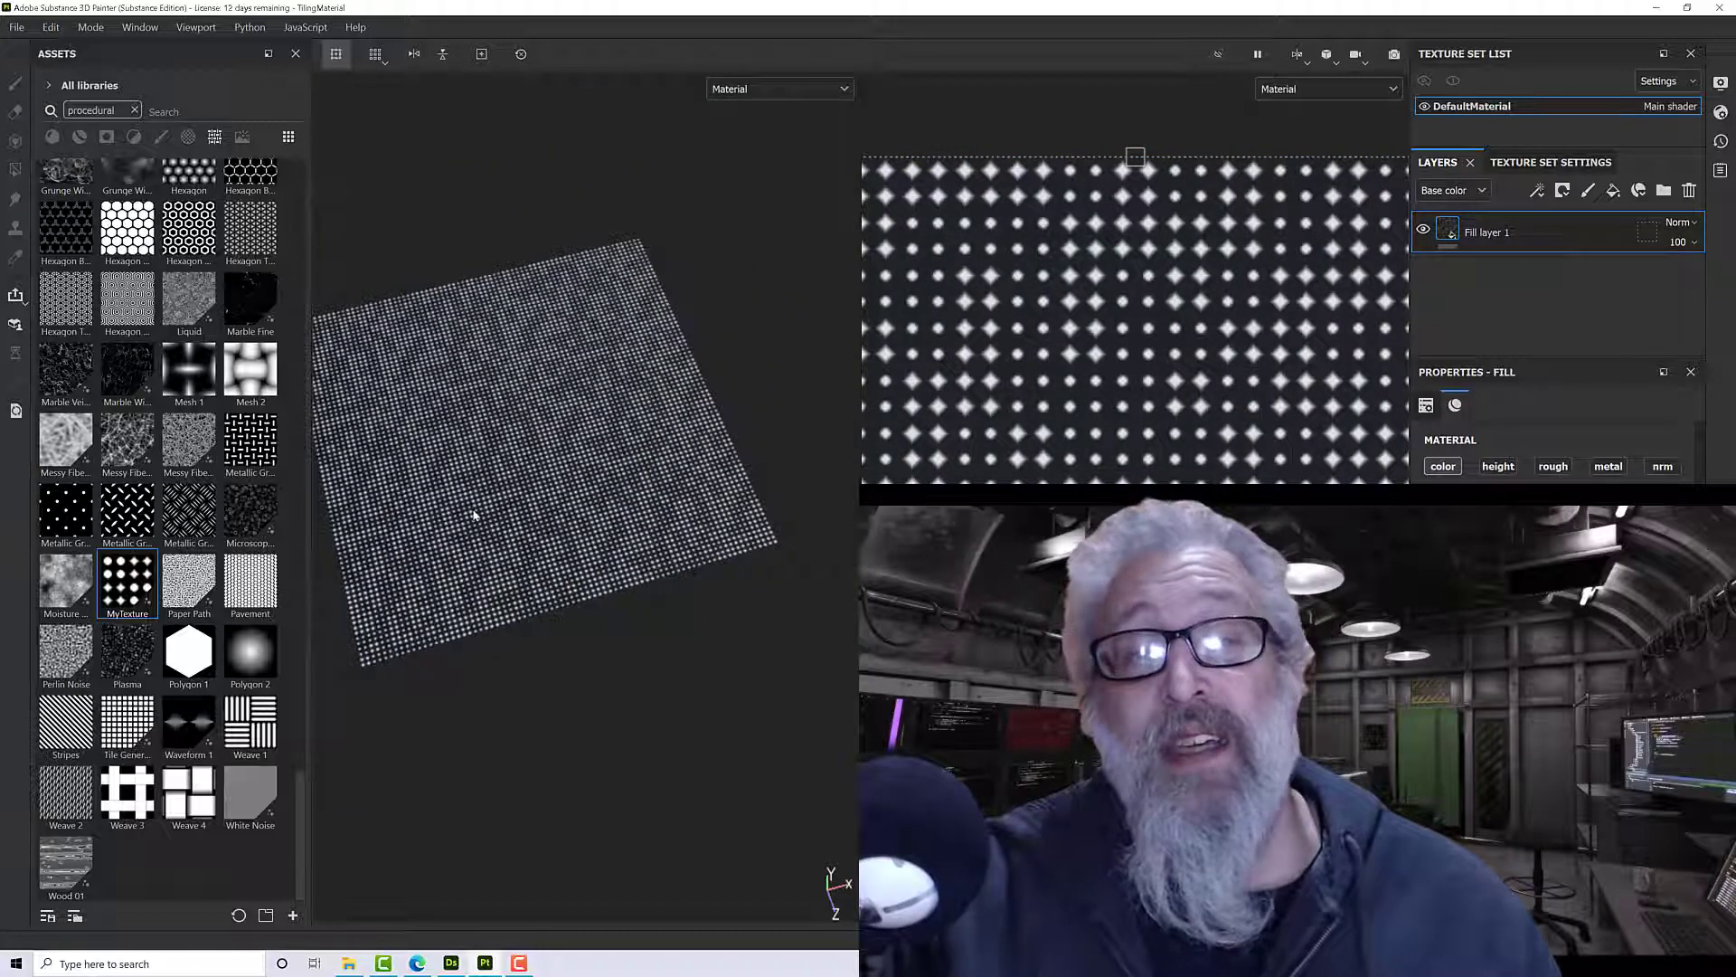
scroll(472, 514, "up", 3)
scroll(470, 508, "down", 3)
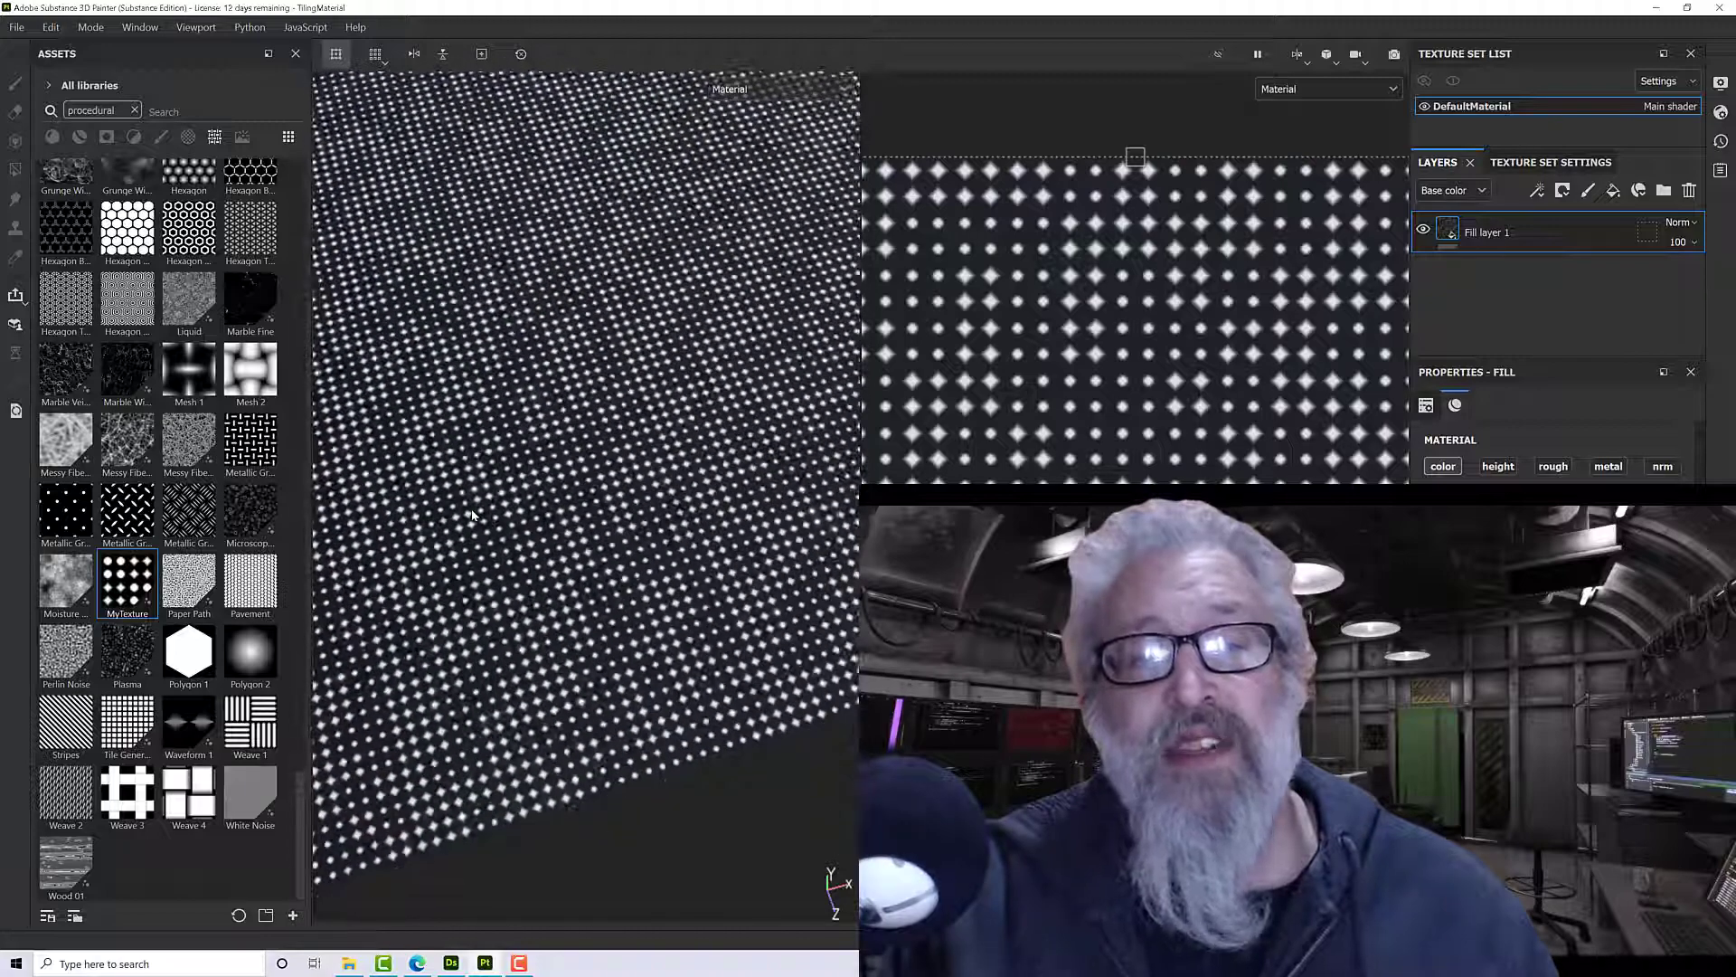
left_click_drag(470, 509, 547, 511, "alt")
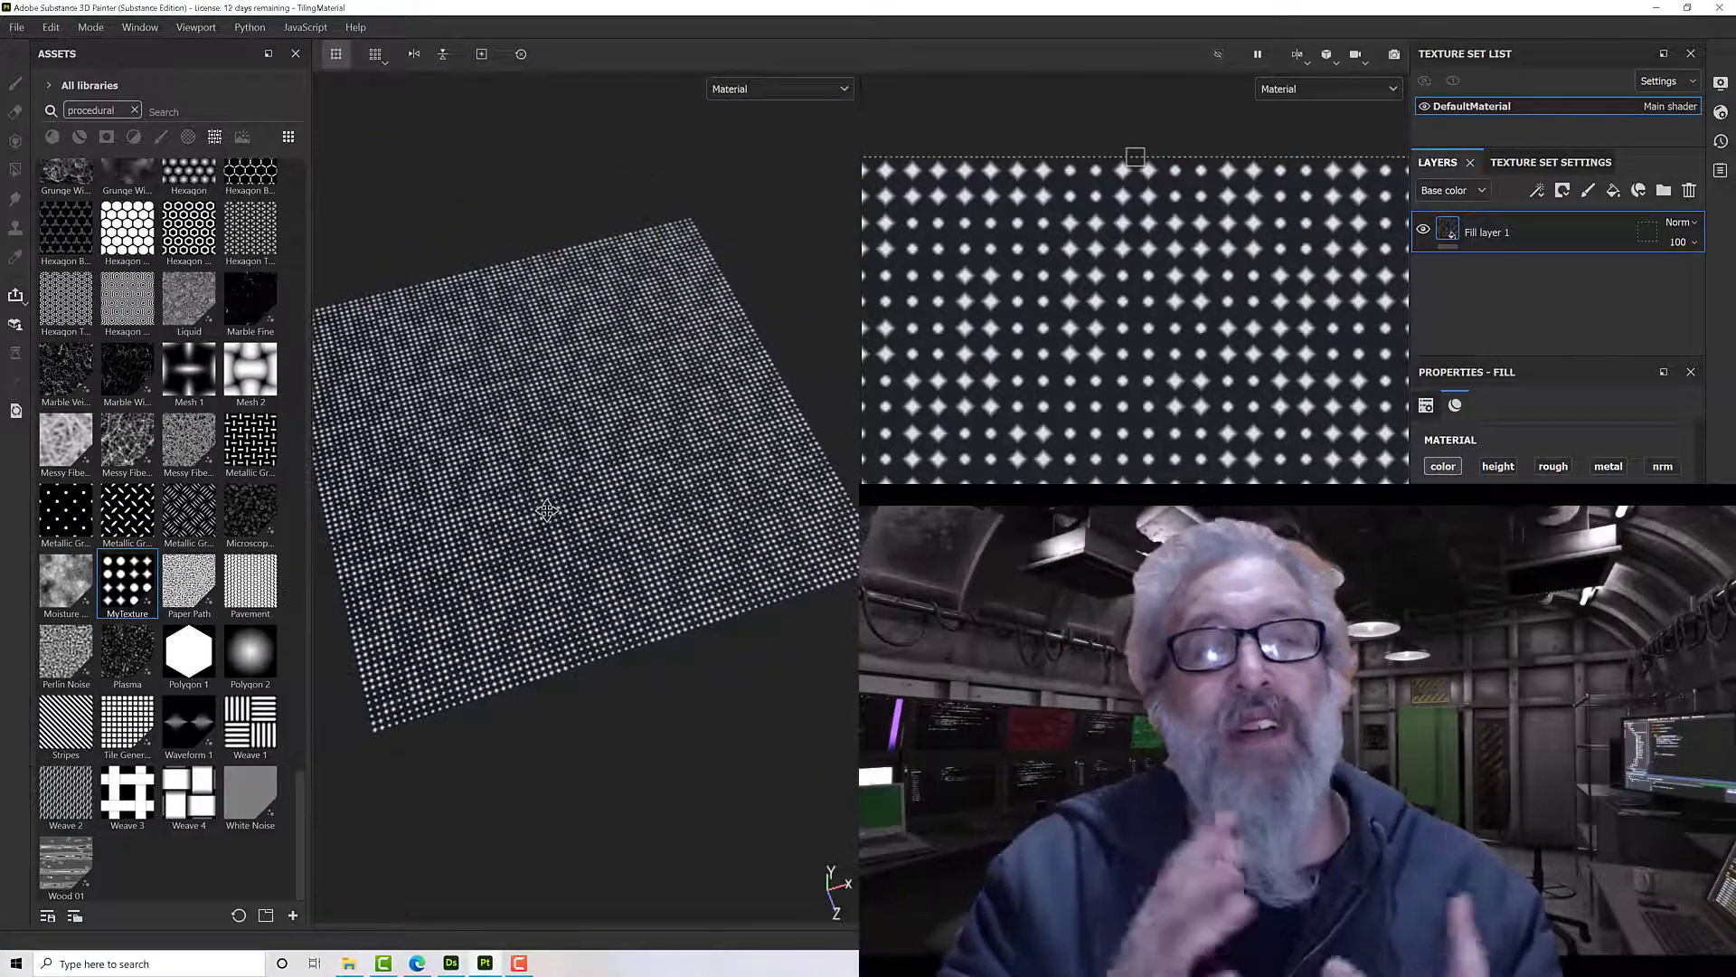